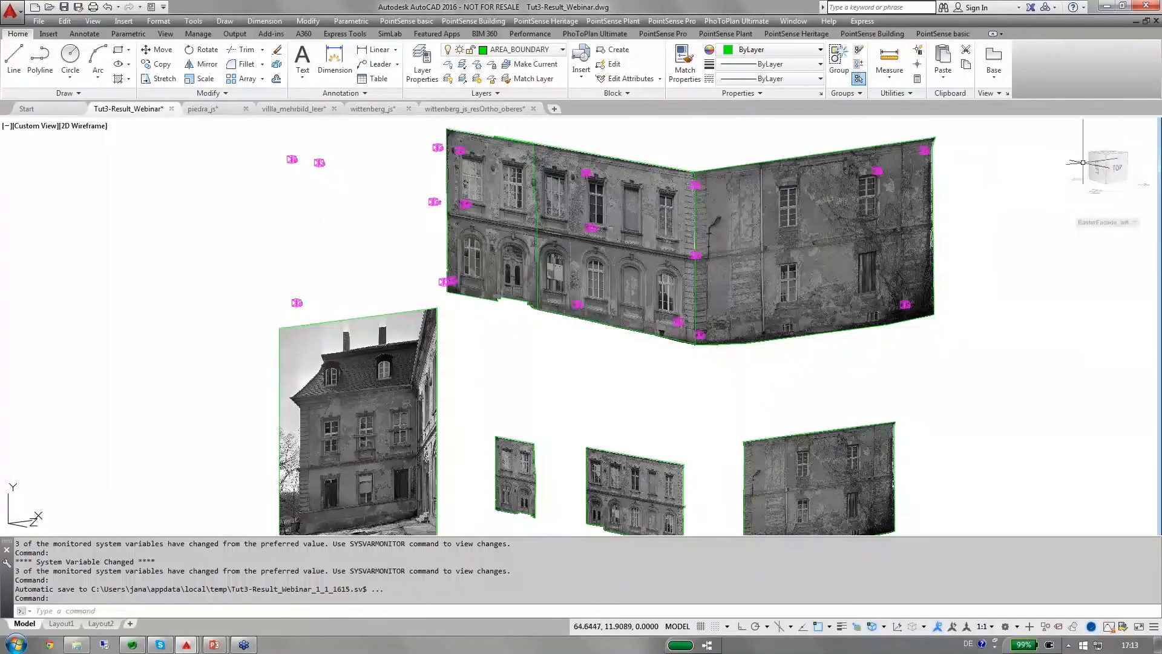
Display the ViewCube and orient the model to the Top view, turned square to the facade photos.
left_click(1112, 165)
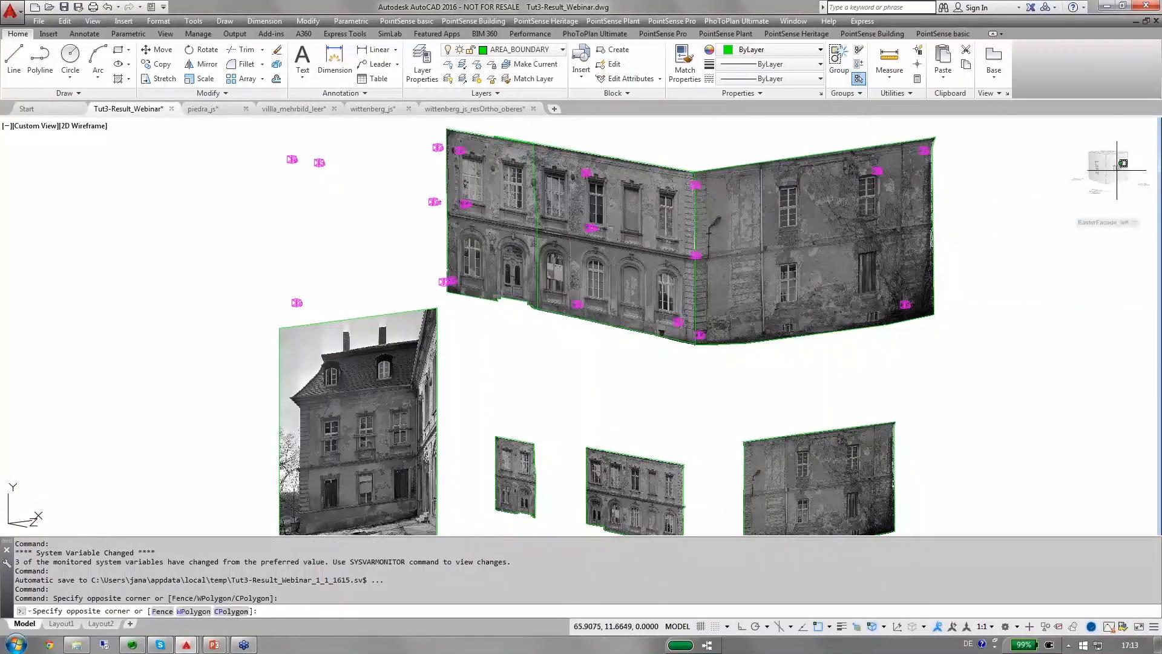
left_click(1075, 207)
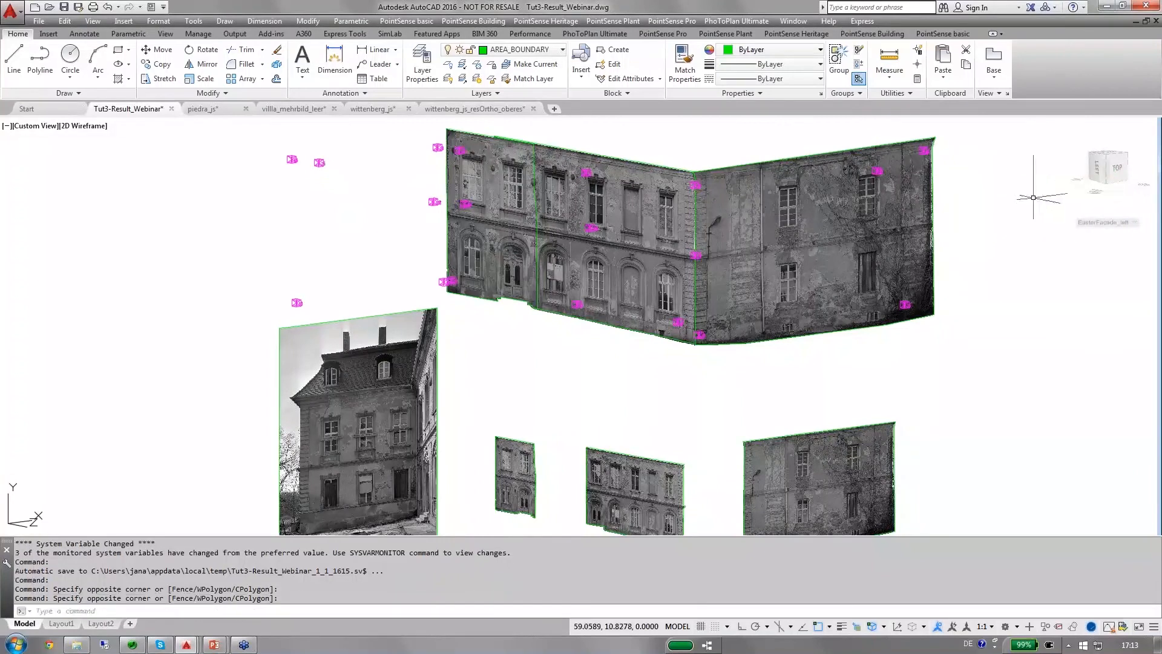
middle_click_drag(1076, 207, 1013, 237, "shift")
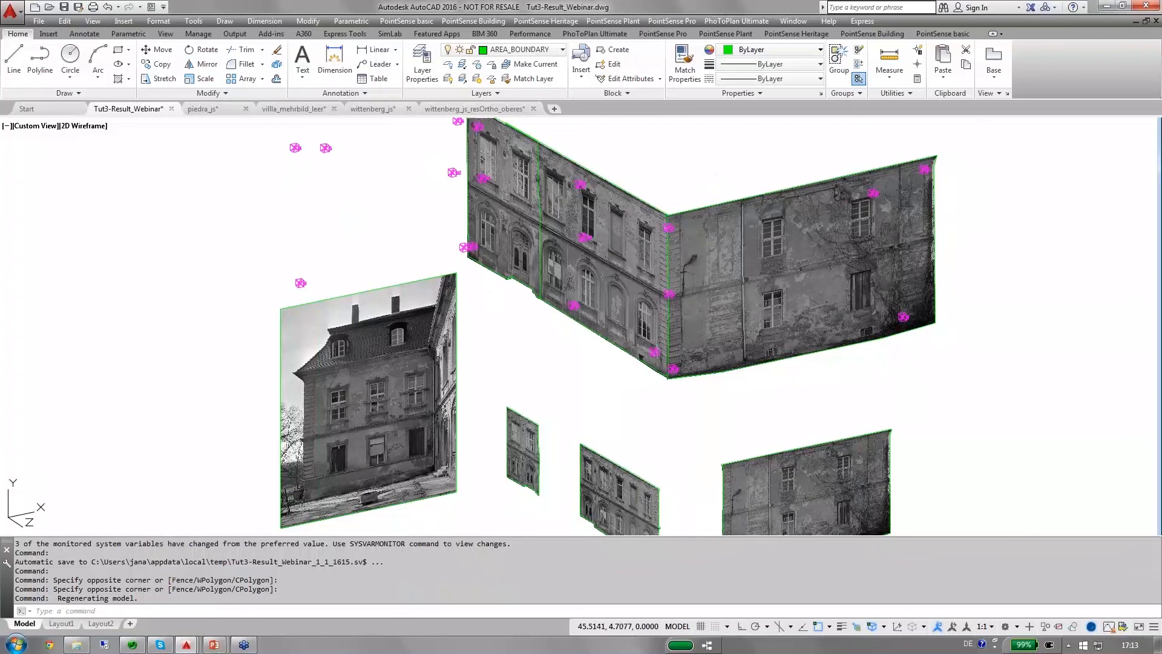
left_click(163, 34)
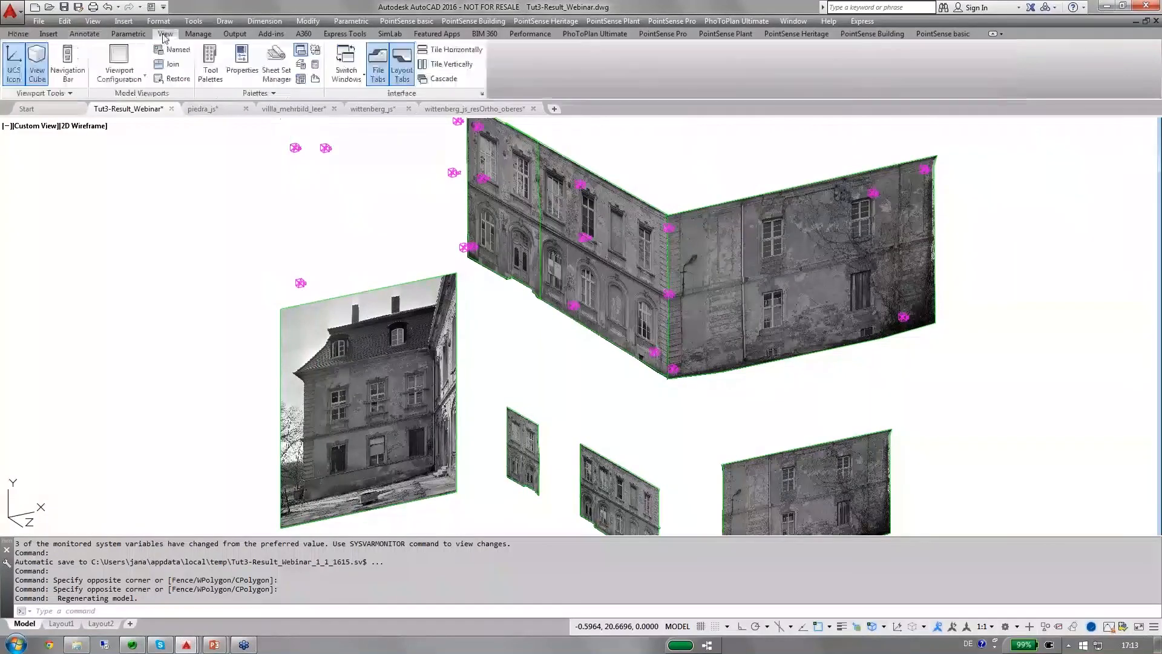
left_click(38, 62)
left_click(1116, 171)
left_click(1149, 137)
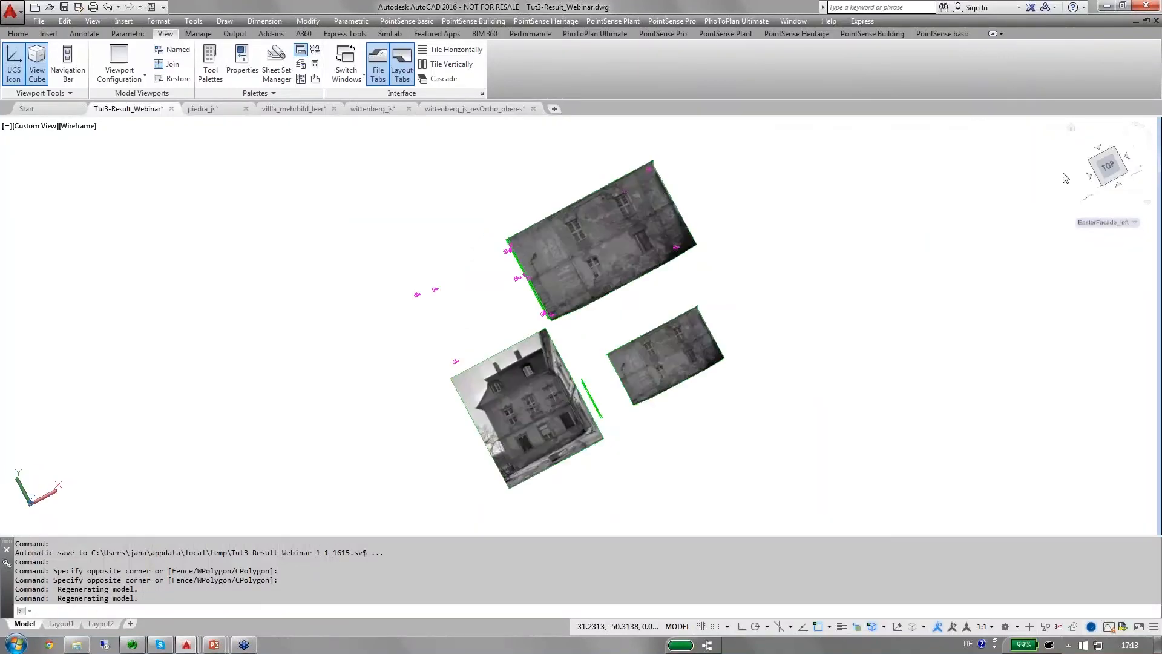
scroll(519, 238, "up", 6)
scroll(518, 237, "down", 3)
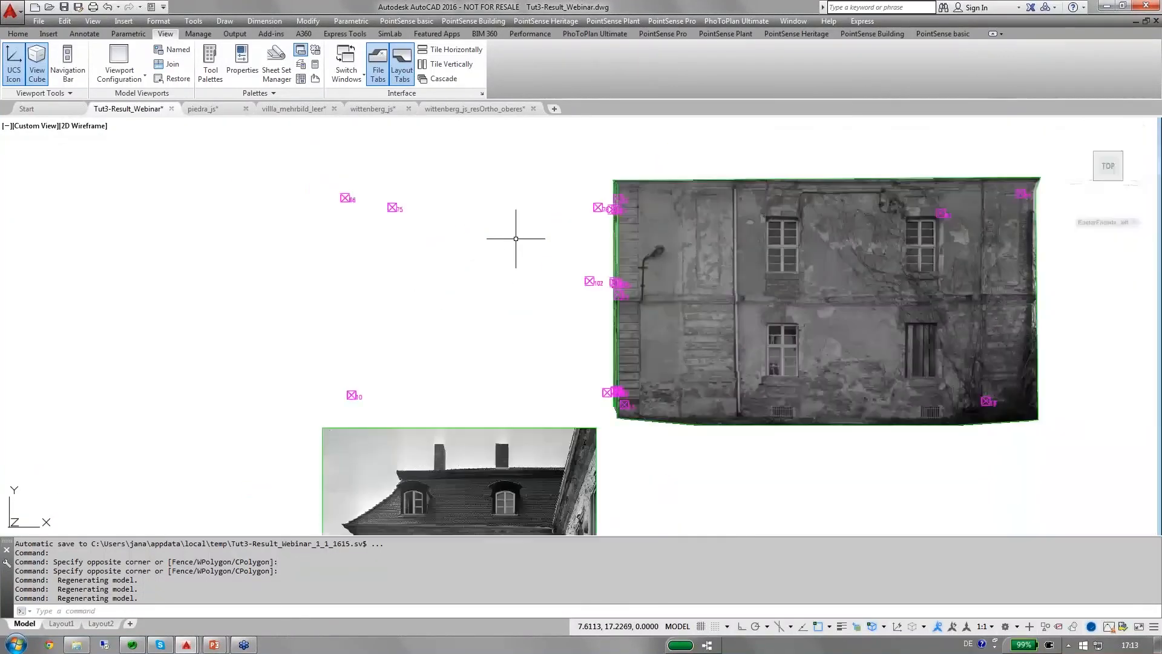
Clip the large unclipped courtyard photo by points, tracing the boundary up the facade's left edge and along just below the eaves.
mouse_move(517, 237)
middle_mouse_down()
mouse_move(612, 241)
mouse_move(584, 202)
middle_mouse_up()
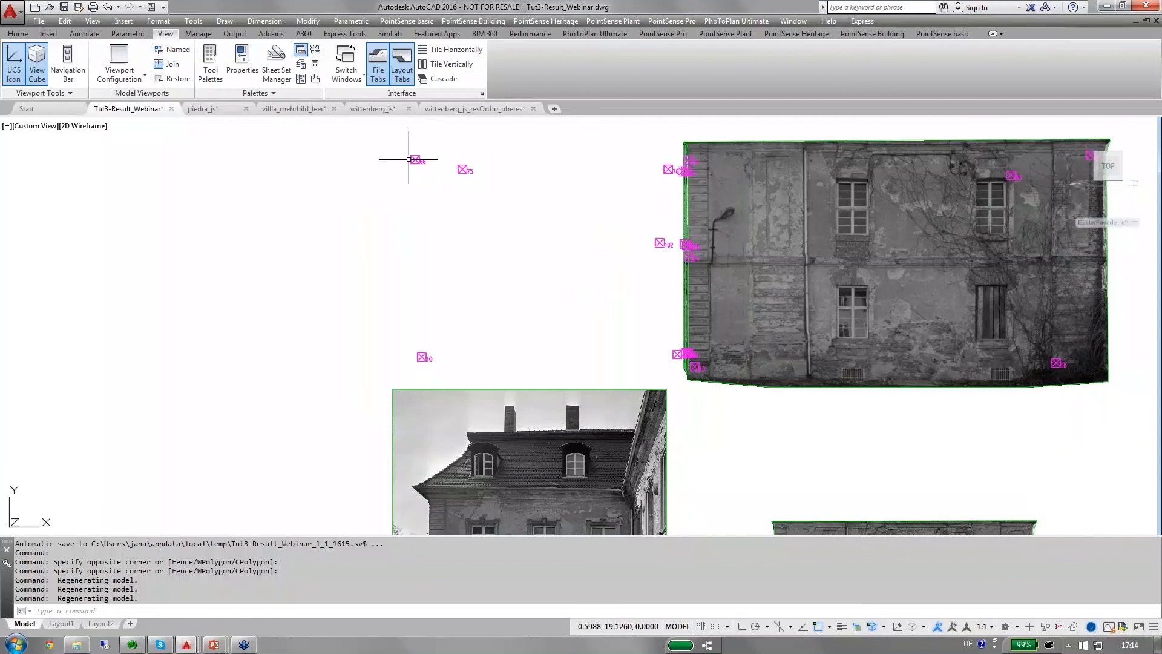
middle_click_drag(522, 391, 520, 229)
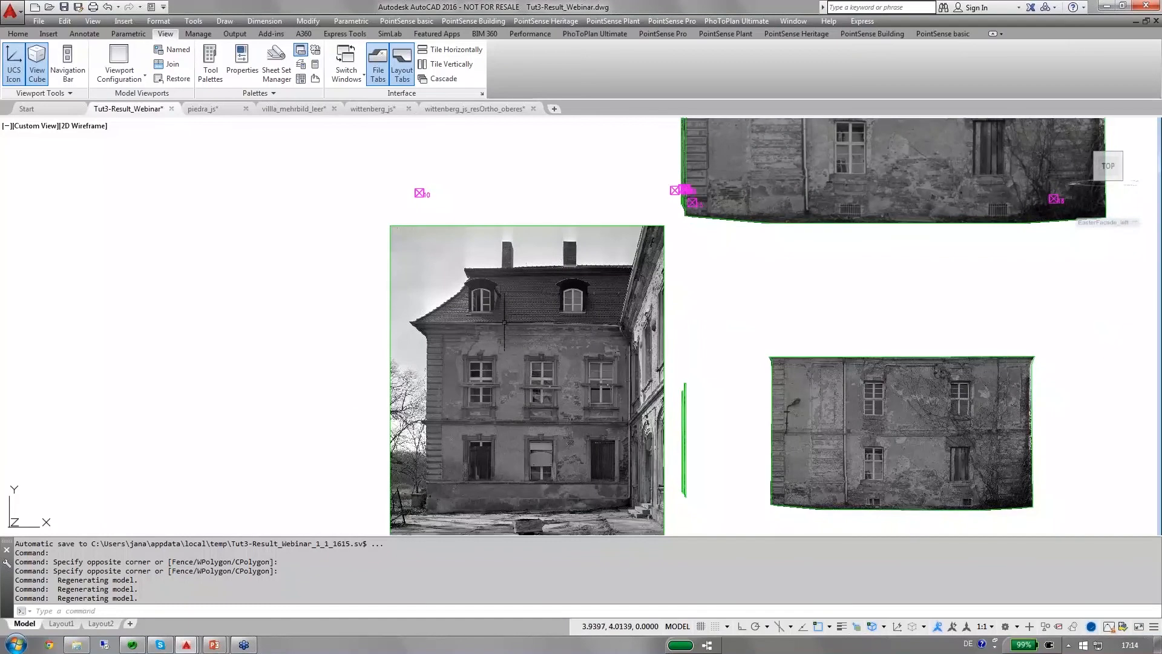
middle_click_drag(508, 346, 507, 334)
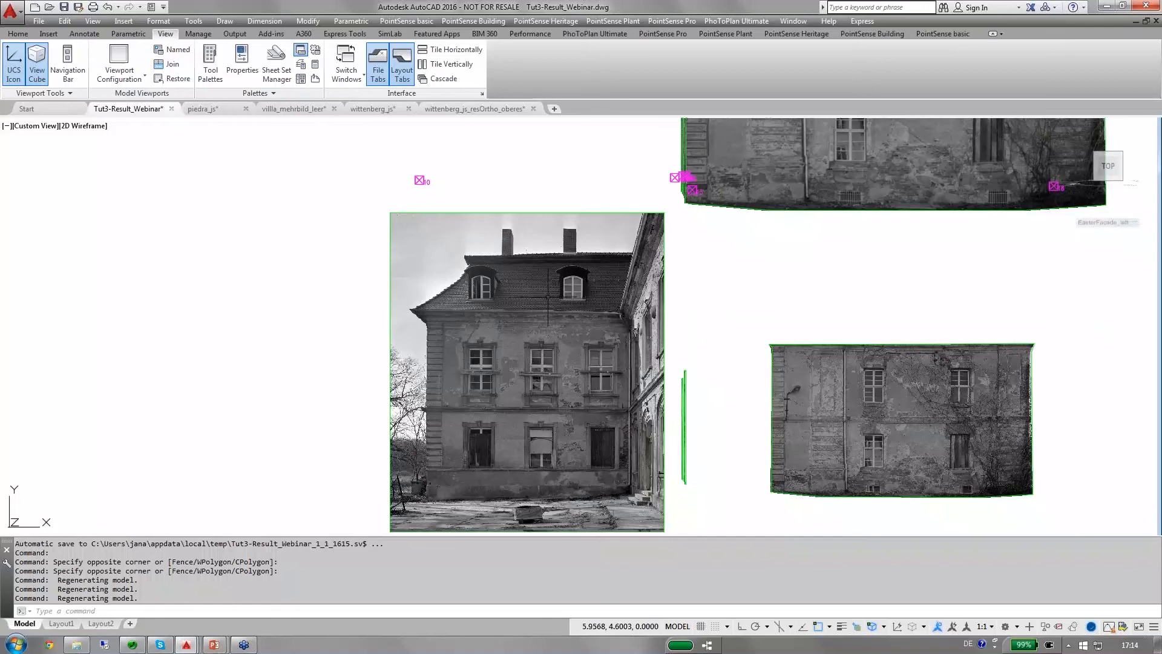
left_click(594, 34)
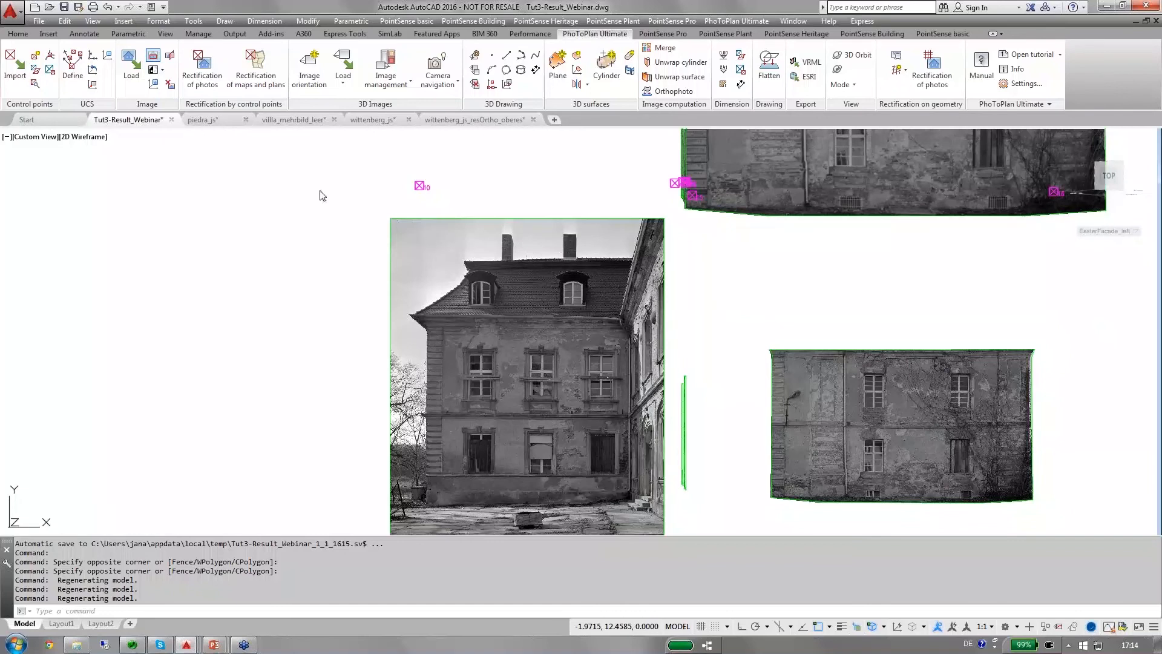
left_click(153, 58)
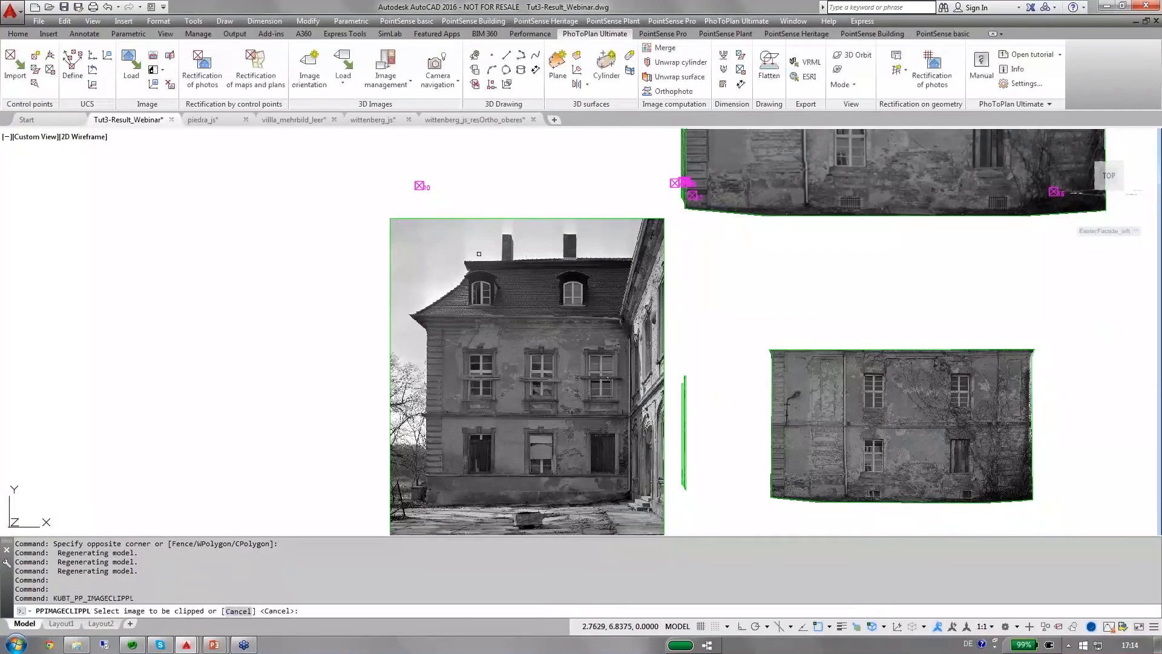
left_click(472, 218)
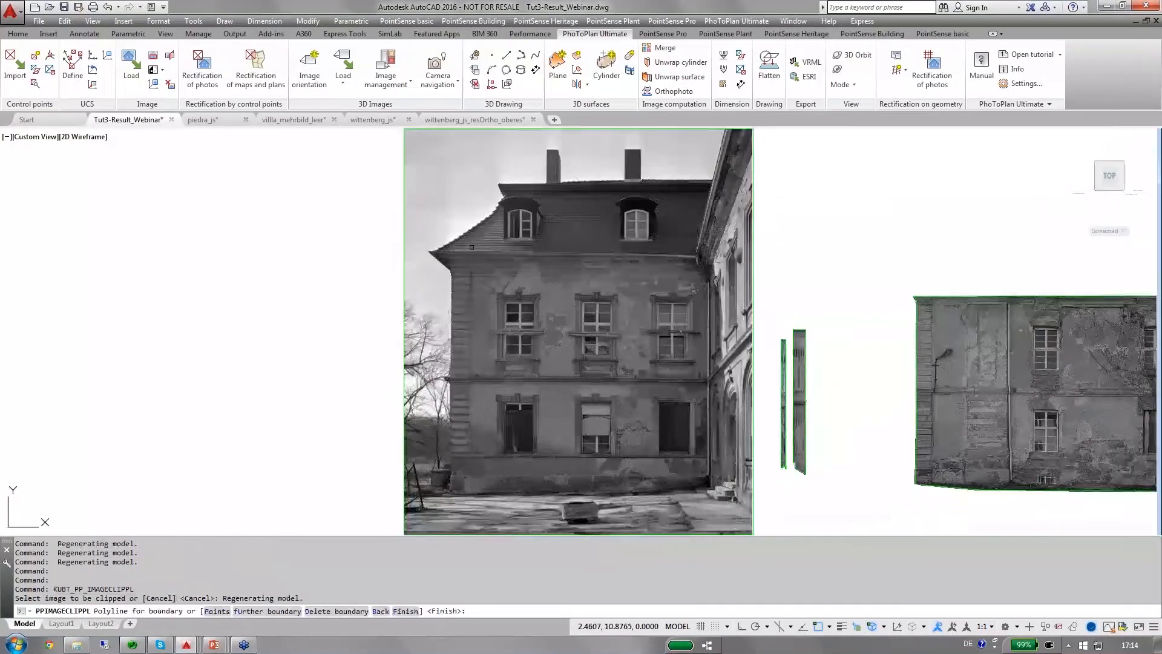
right_click(350, 337)
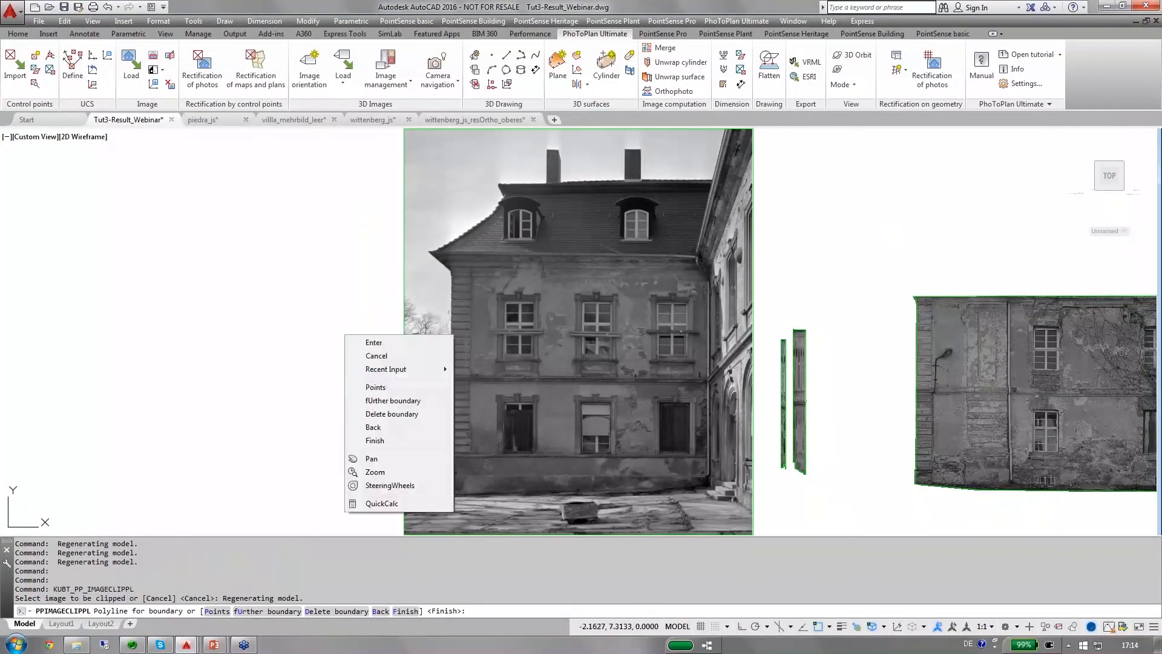
left_click(381, 387)
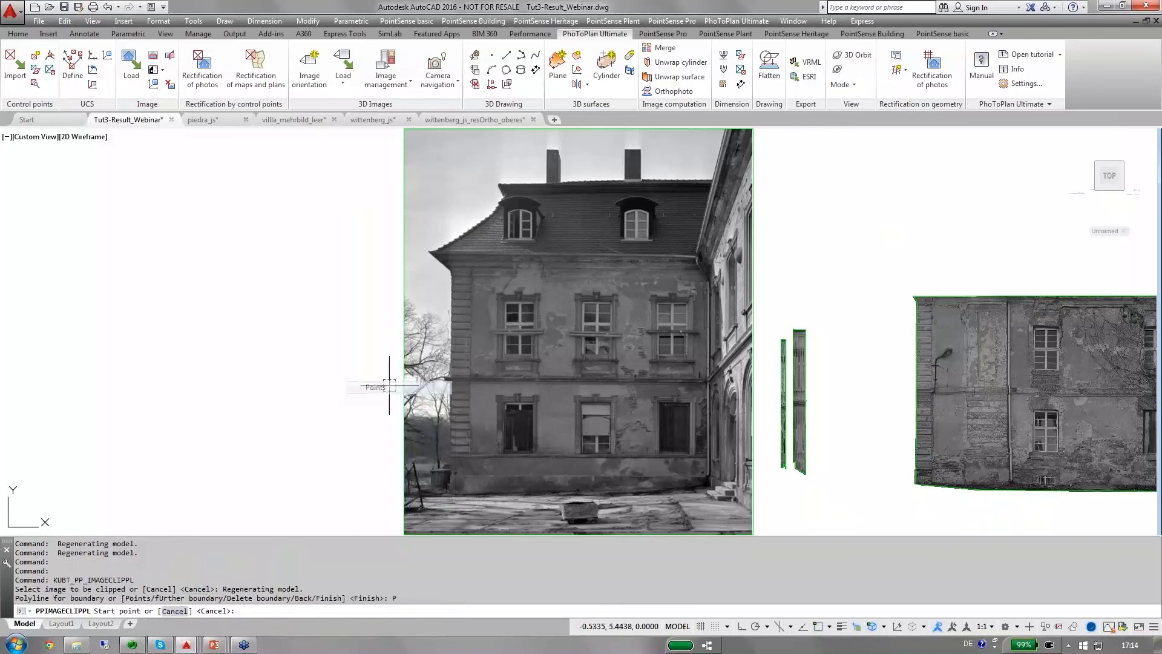
left_click(448, 497)
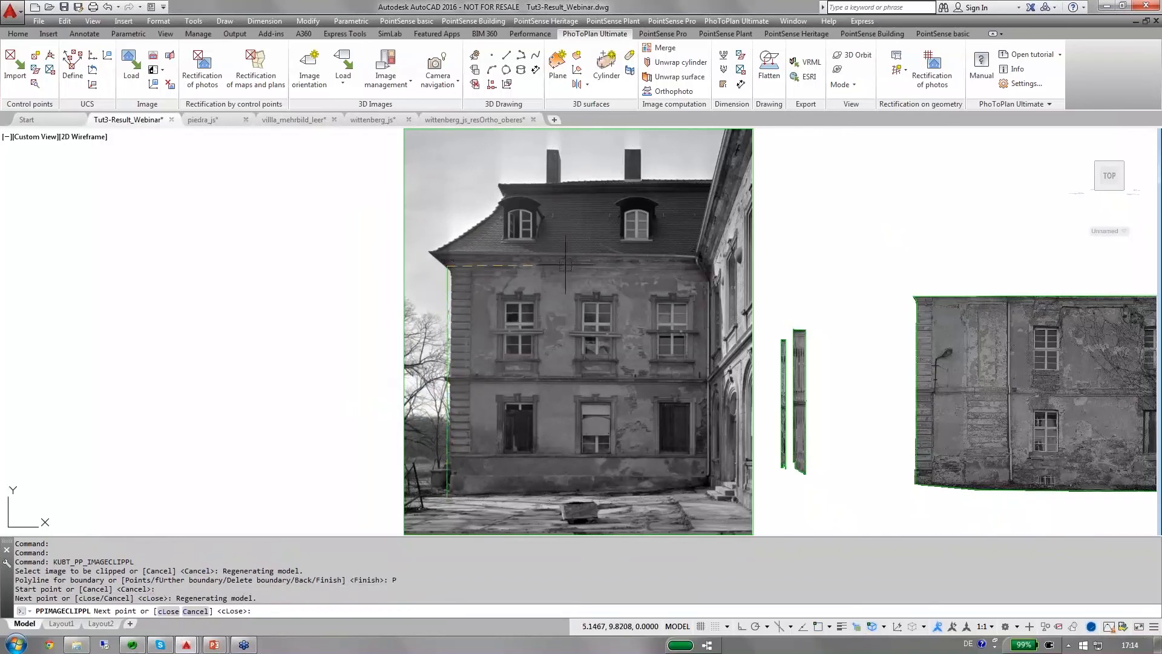
left_click(706, 265)
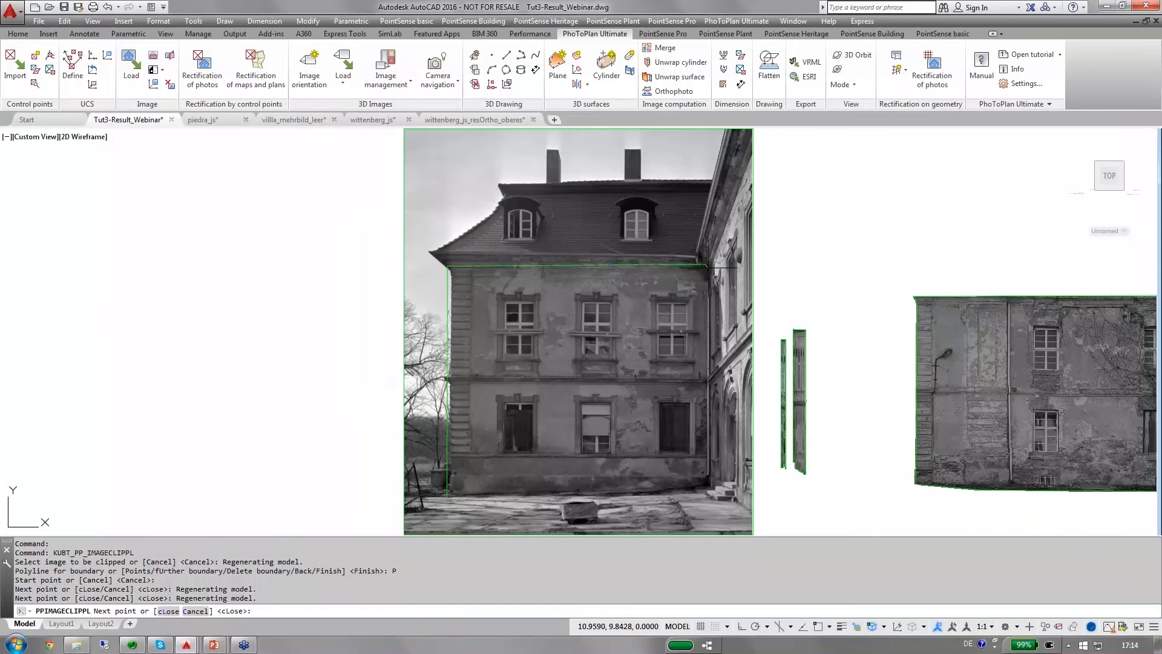
Trace the clip boundary down the facade's right corner and along its base, close it, and finish the image clipping.
left_click(714, 306)
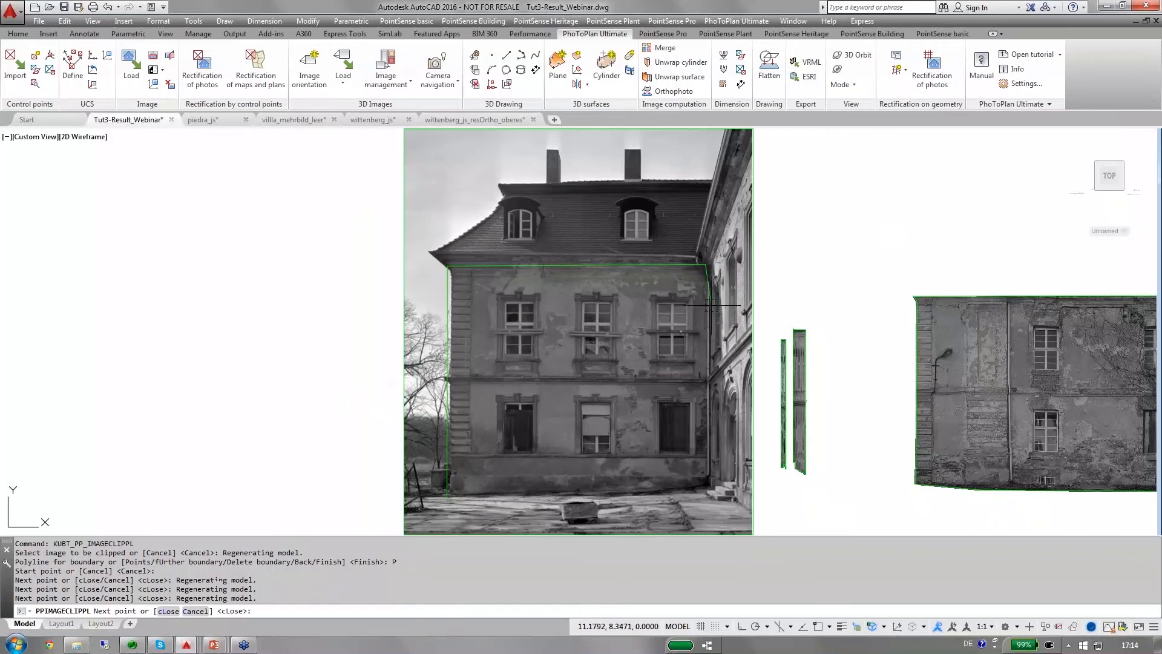
left_click(711, 489)
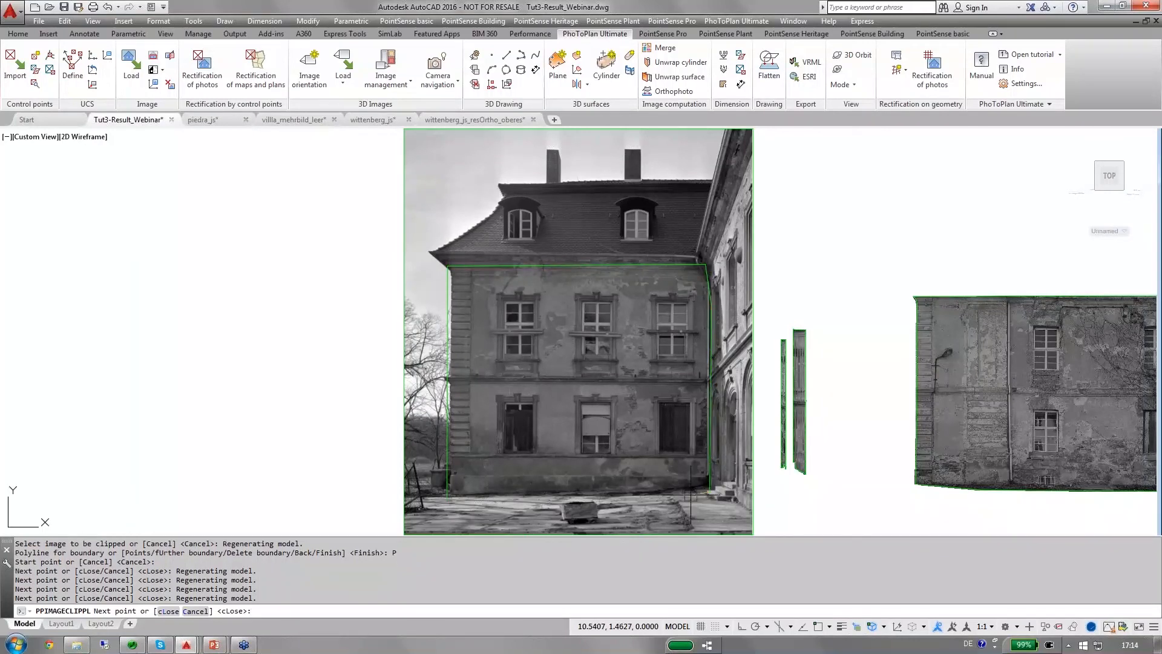
left_click(656, 497)
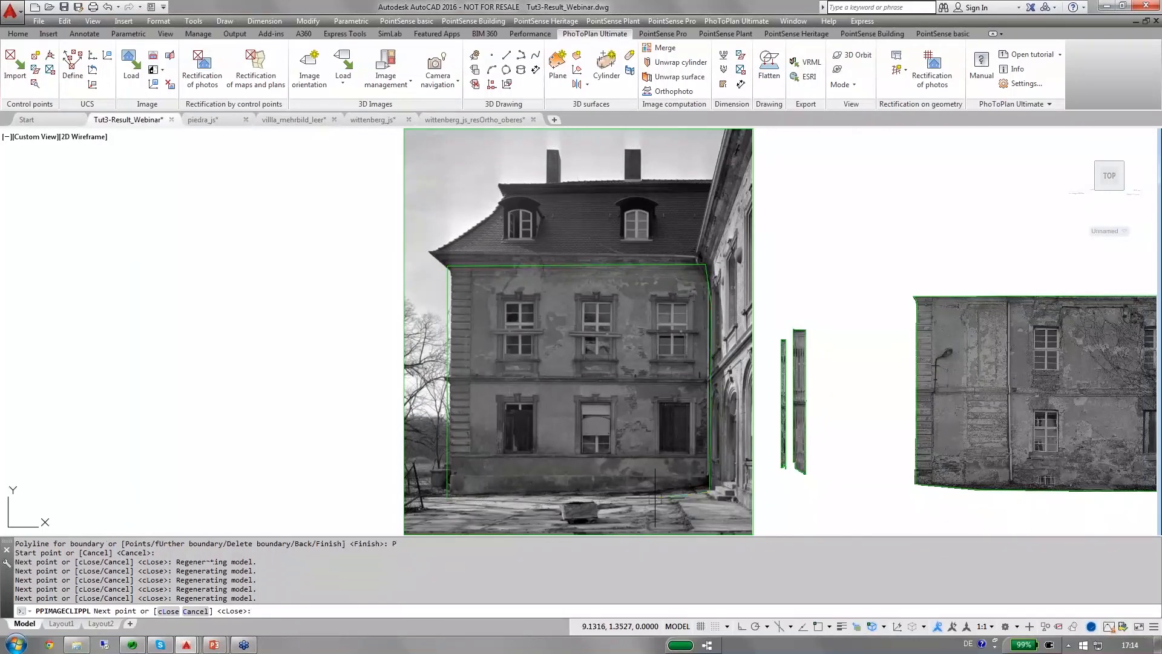
left_click(465, 501)
right_click(465, 501)
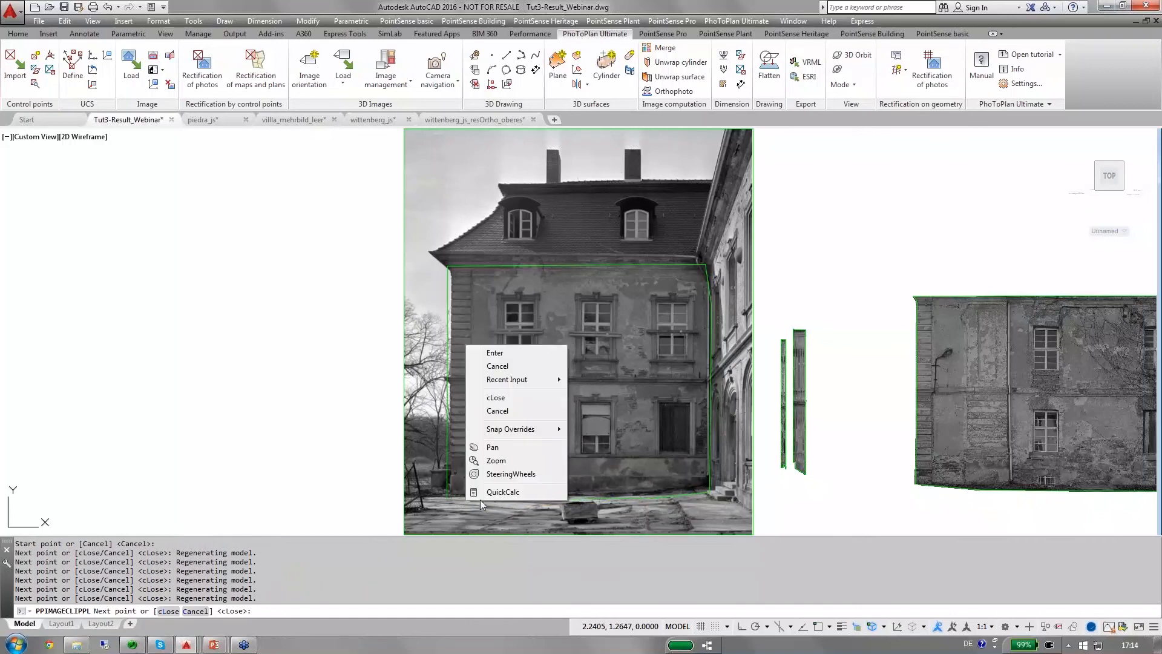
left_click(504, 408)
scroll(525, 282, "down", 1)
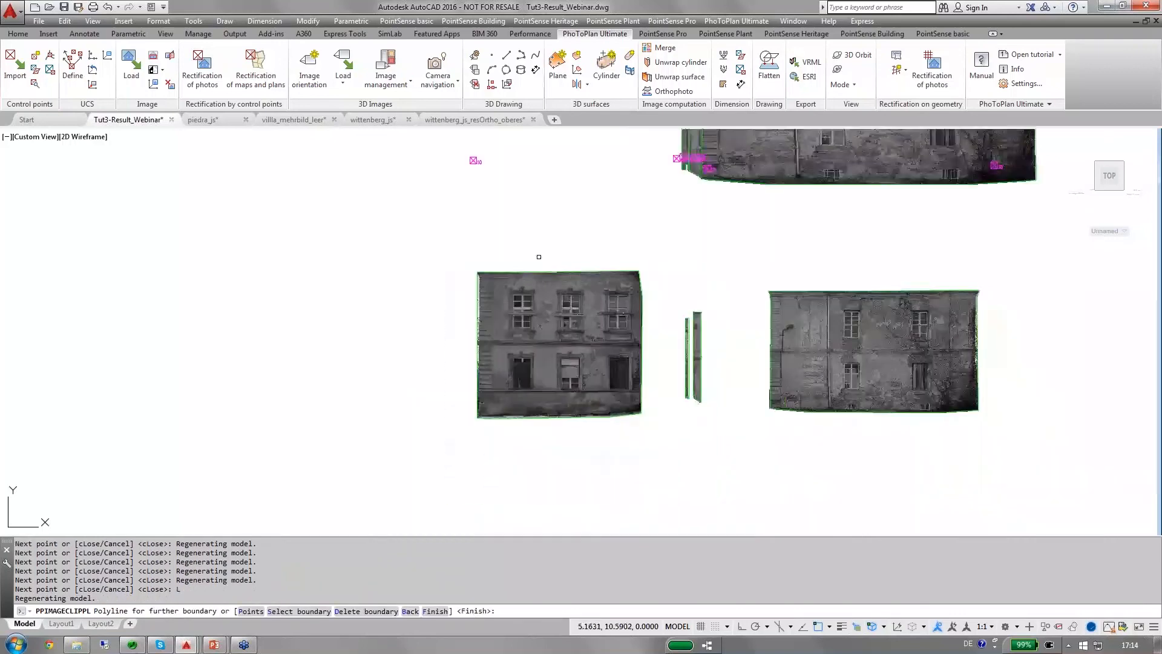
middle_click_drag(539, 254, 534, 328)
scroll(534, 328, "down", 1)
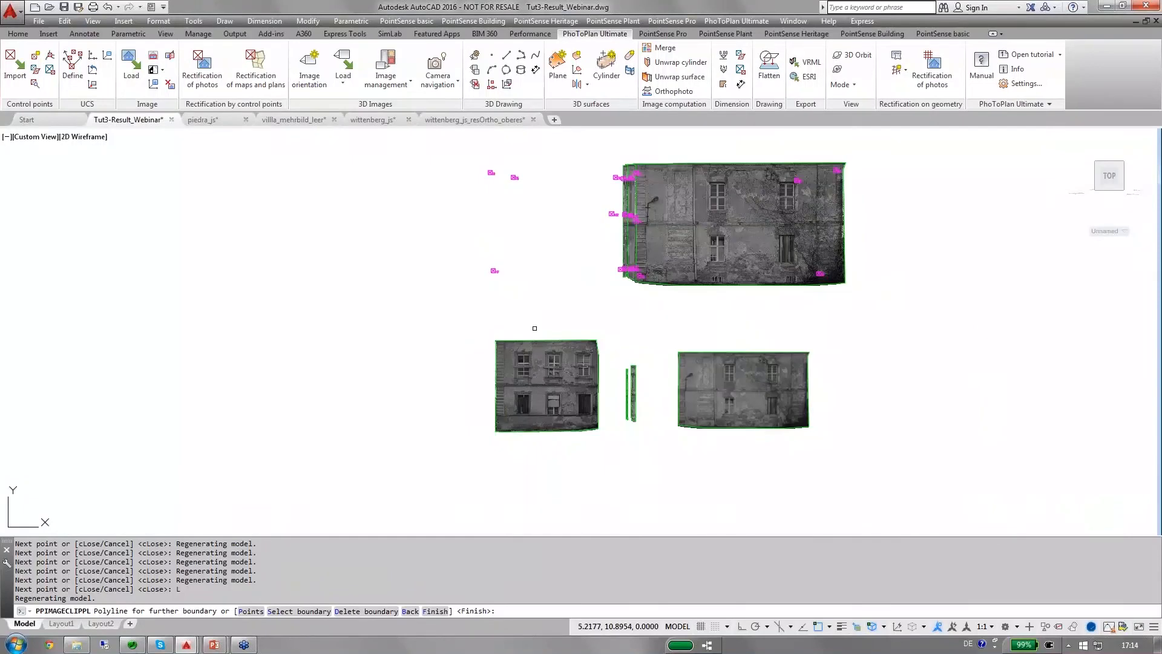
scroll(534, 328, "up", 1)
key("Return")
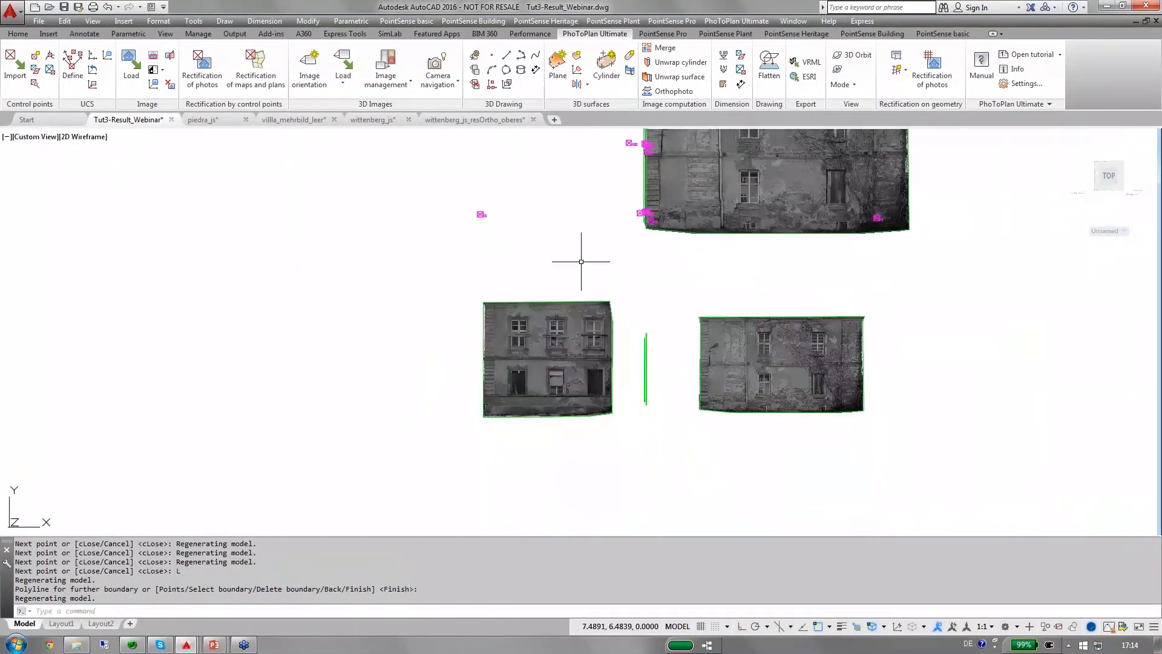
Create a new photo rectification by projective transformation with the clipped EasternFacade2.tif as the distorted image.
middle_click_drag(581, 260, 555, 297)
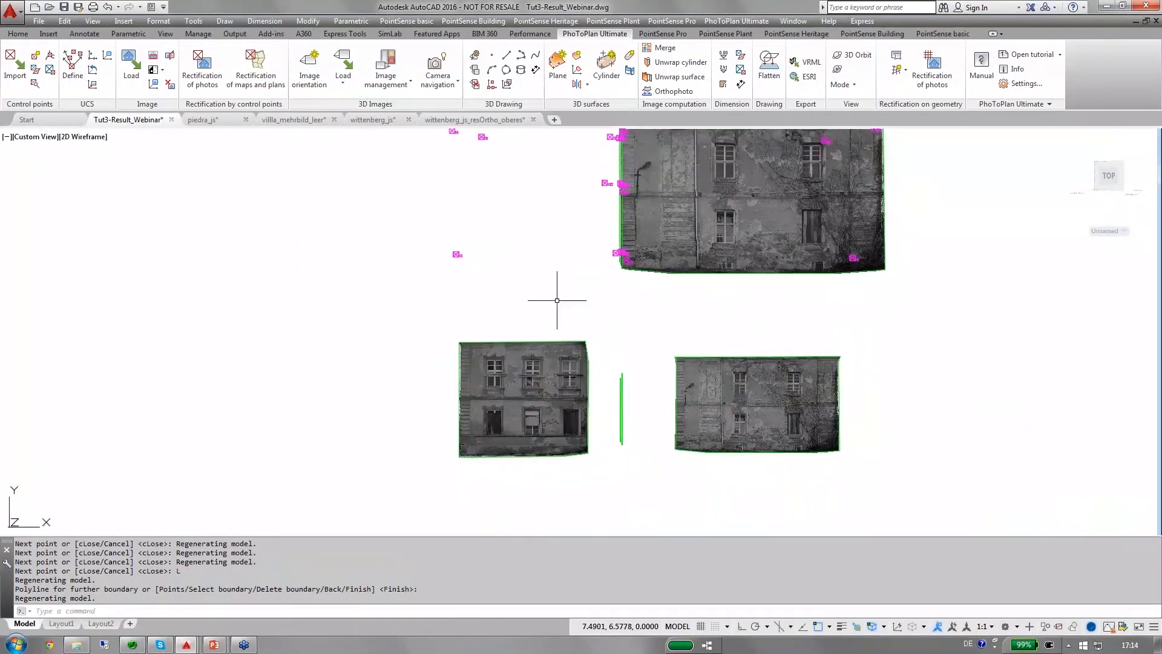
left_click(217, 84)
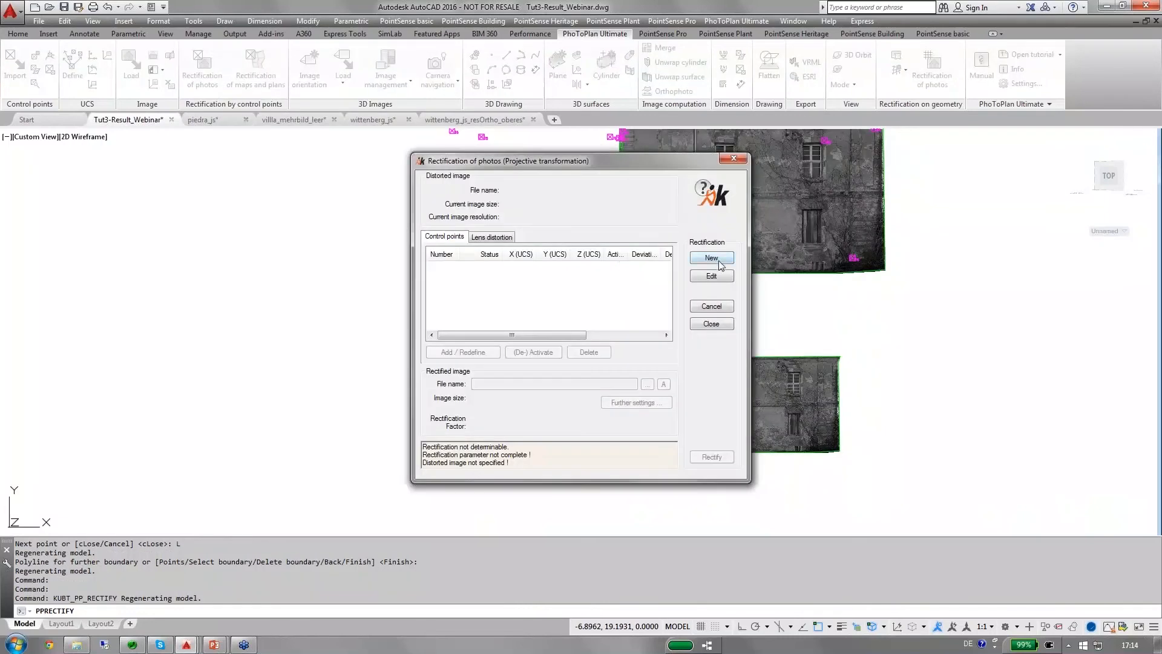
left_click(724, 260)
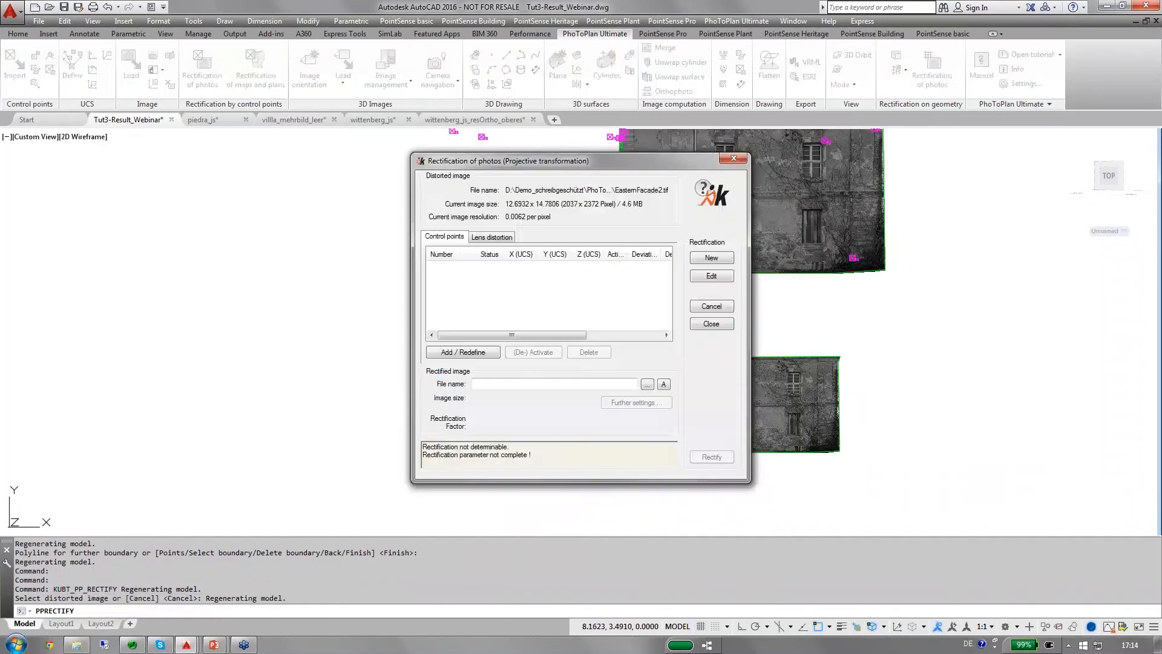
Add control point 10 and match it to the centre of the target mark near the facade photo's lower-left corner.
left_click(454, 352)
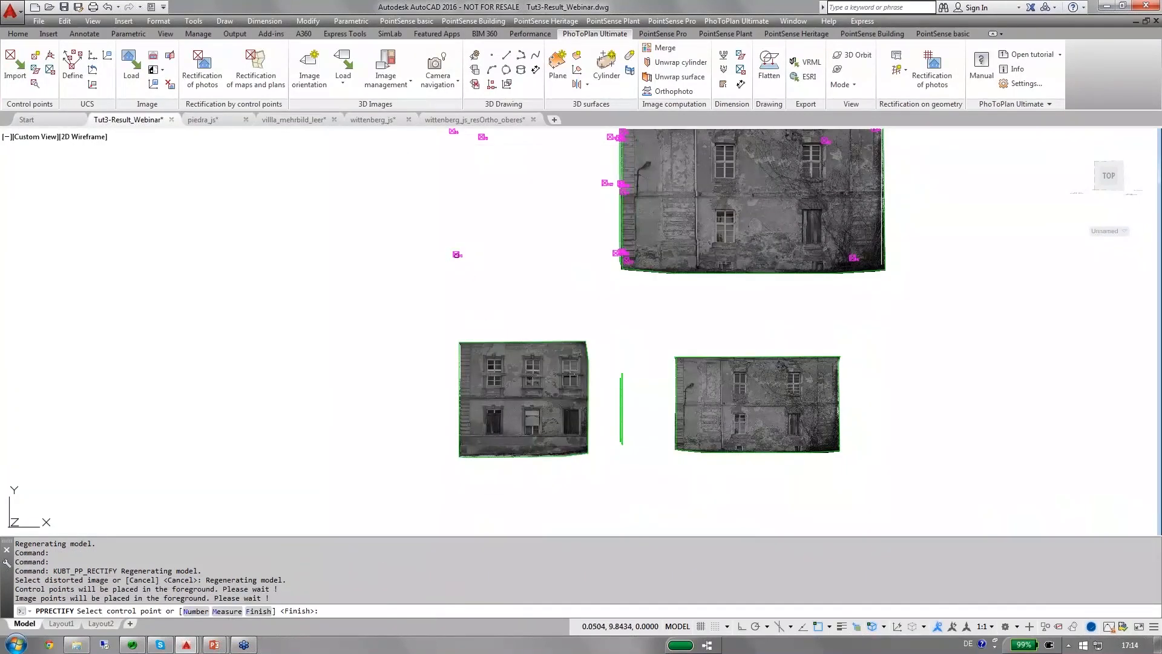
left_click(457, 254)
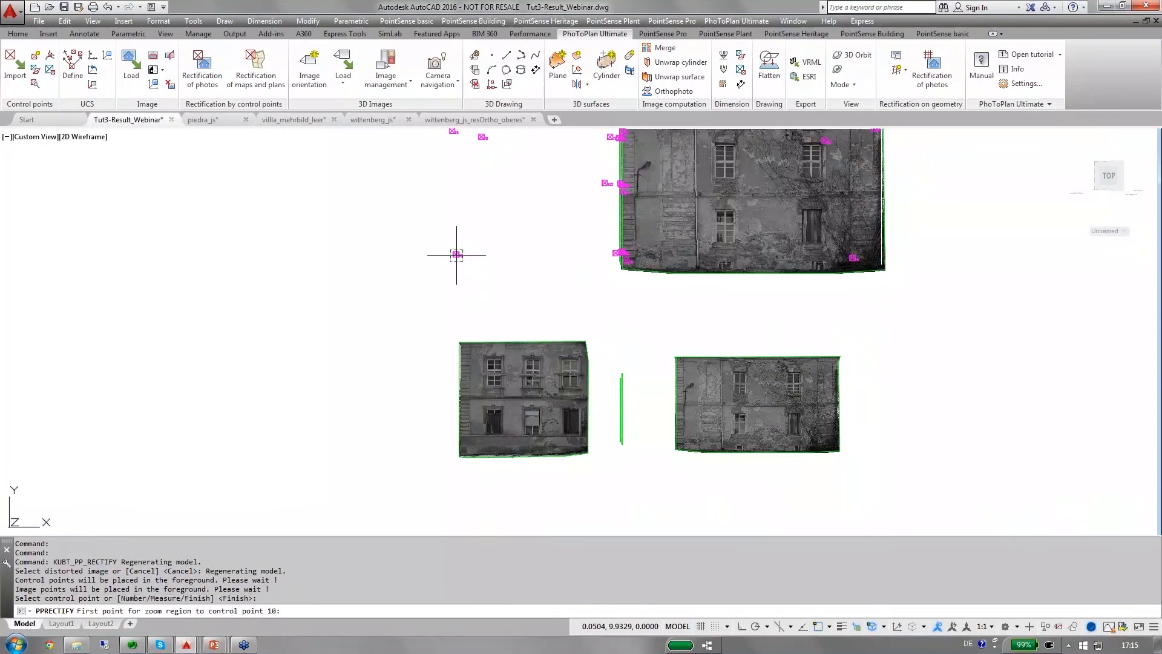
left_click(455, 437)
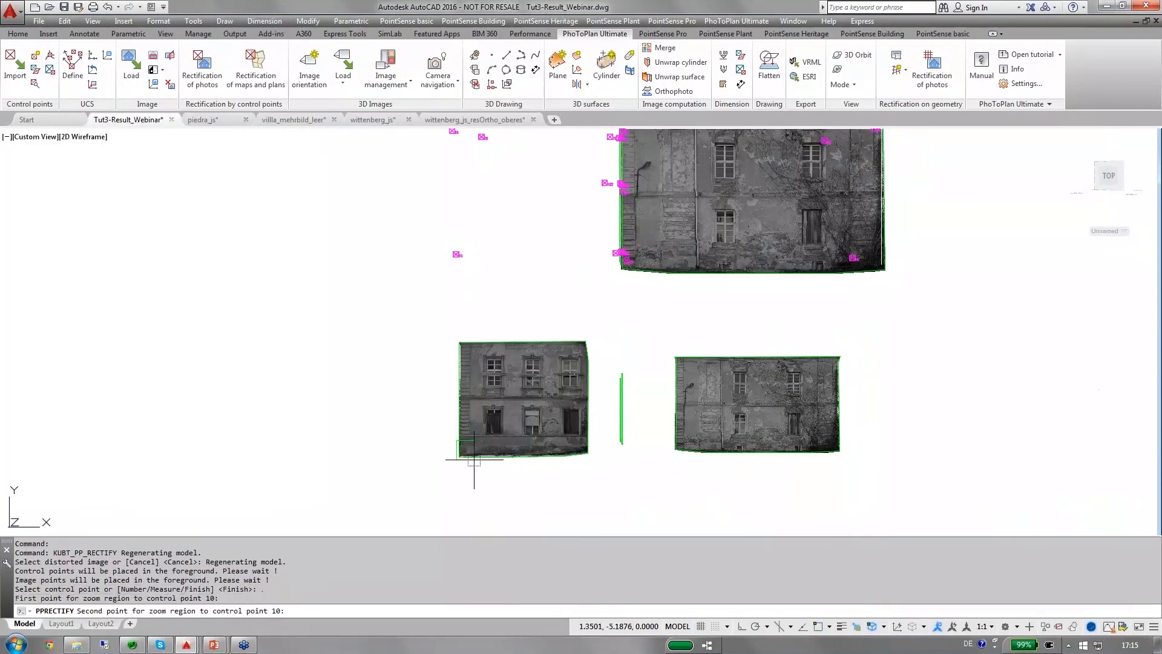
left_click(481, 464)
scroll(513, 206, "up", 4)
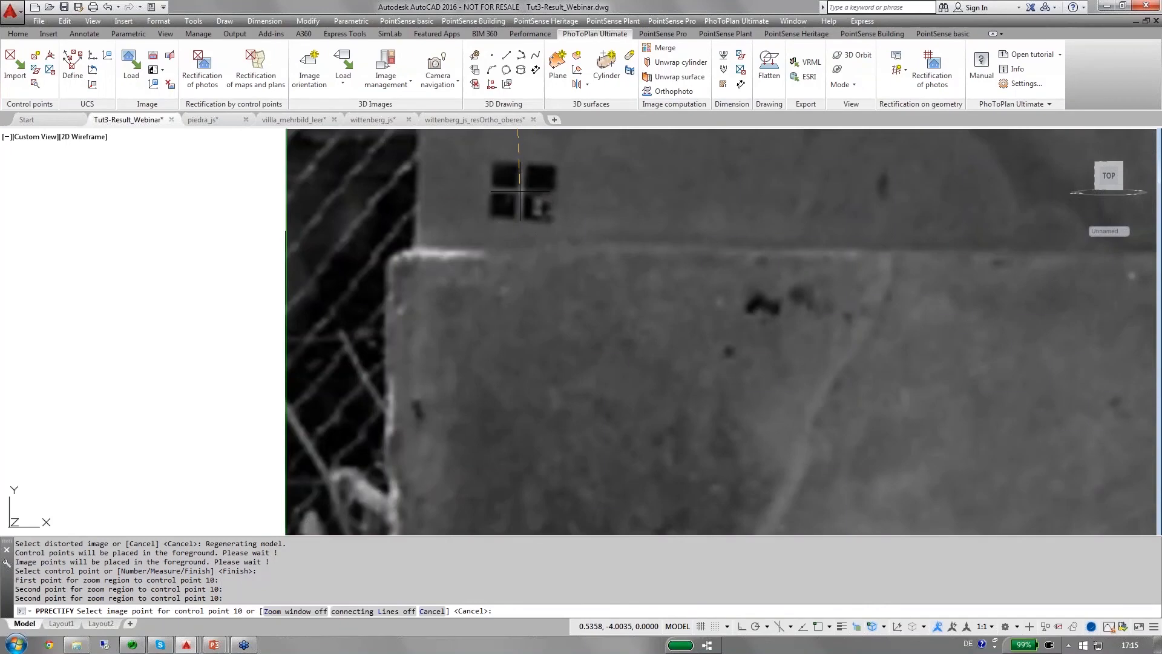
left_click(519, 191)
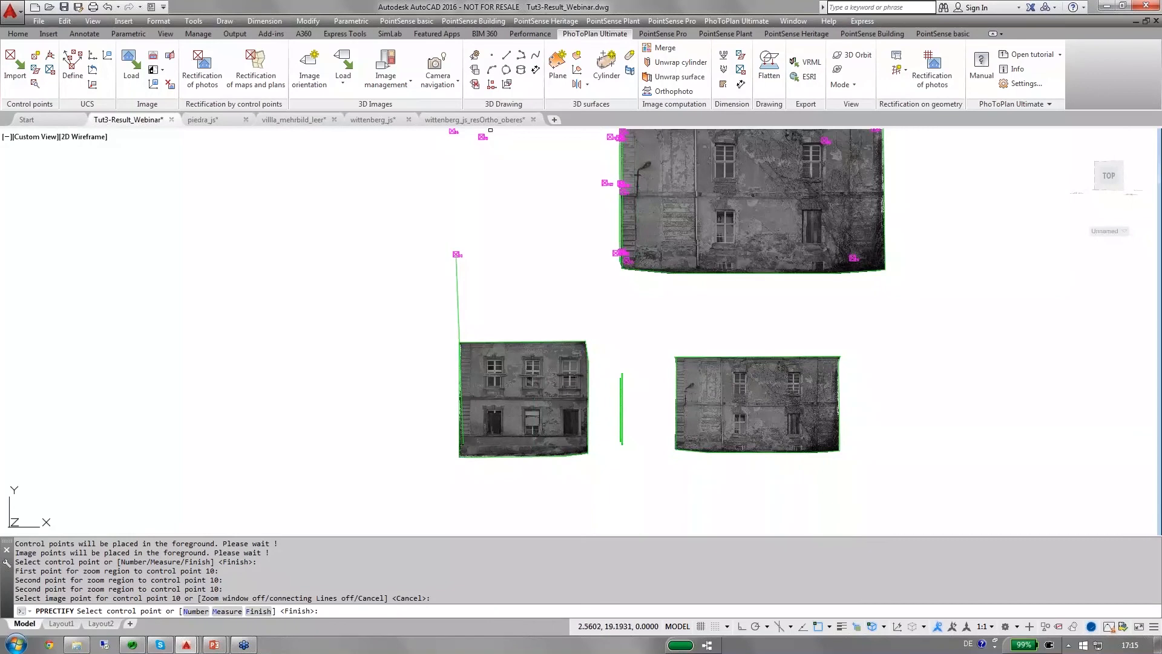
Match control point 11 to the centre of the target mark near the facade photo's lower-right corner.
left_click(612, 254)
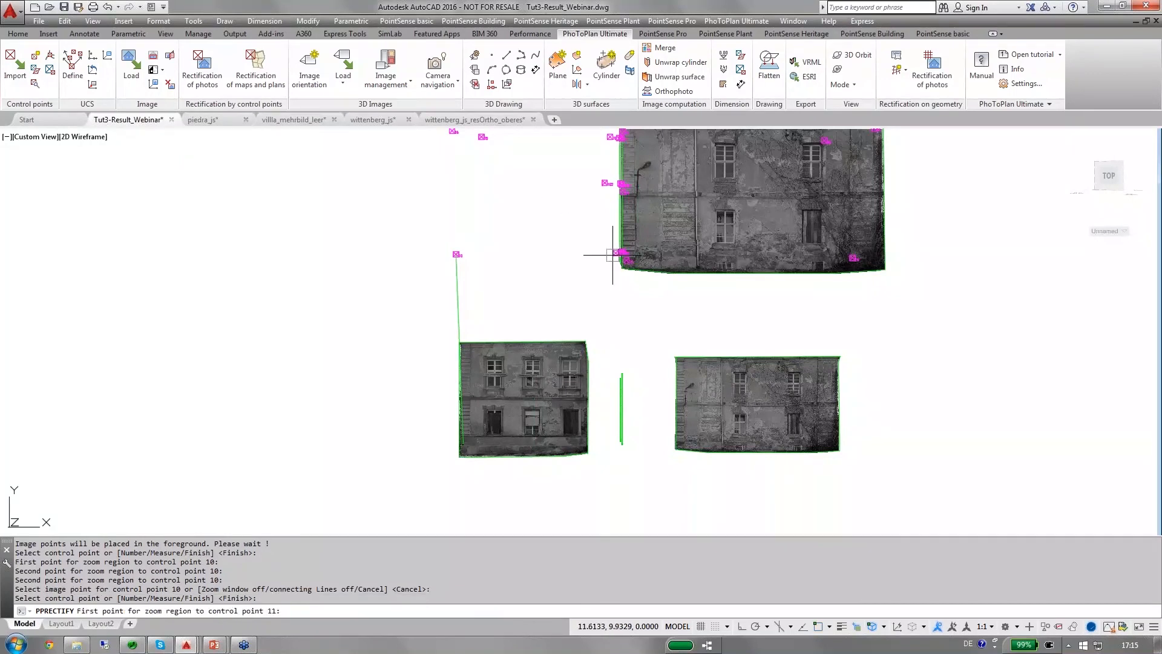
left_click(569, 437)
left_click(583, 449)
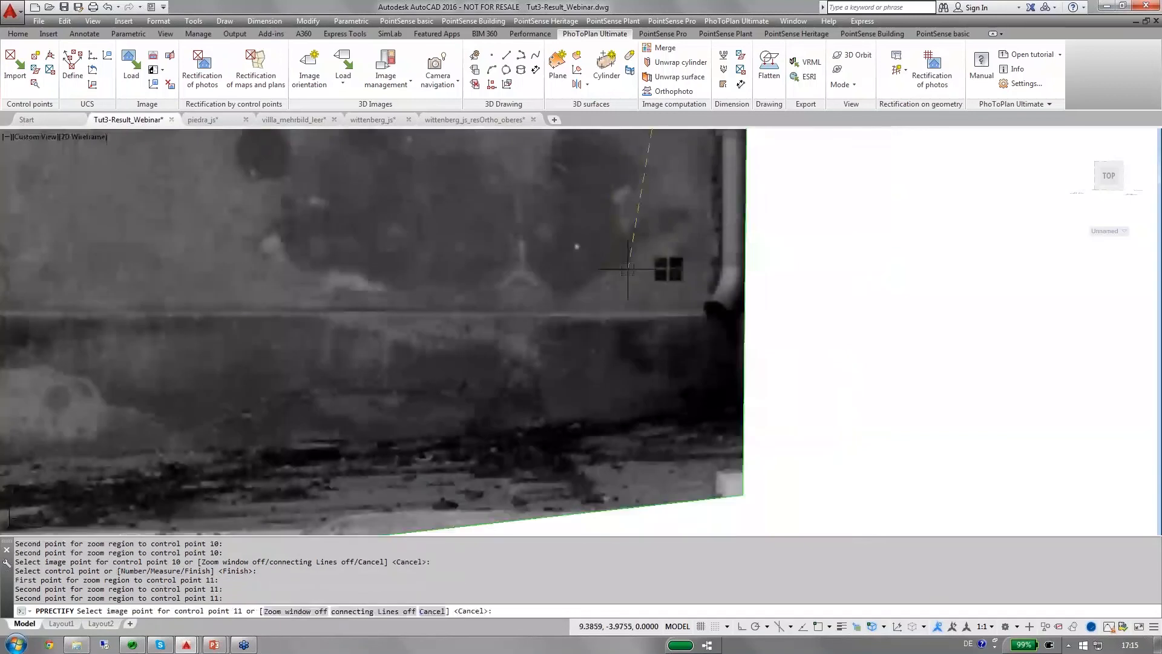
left_click(668, 268)
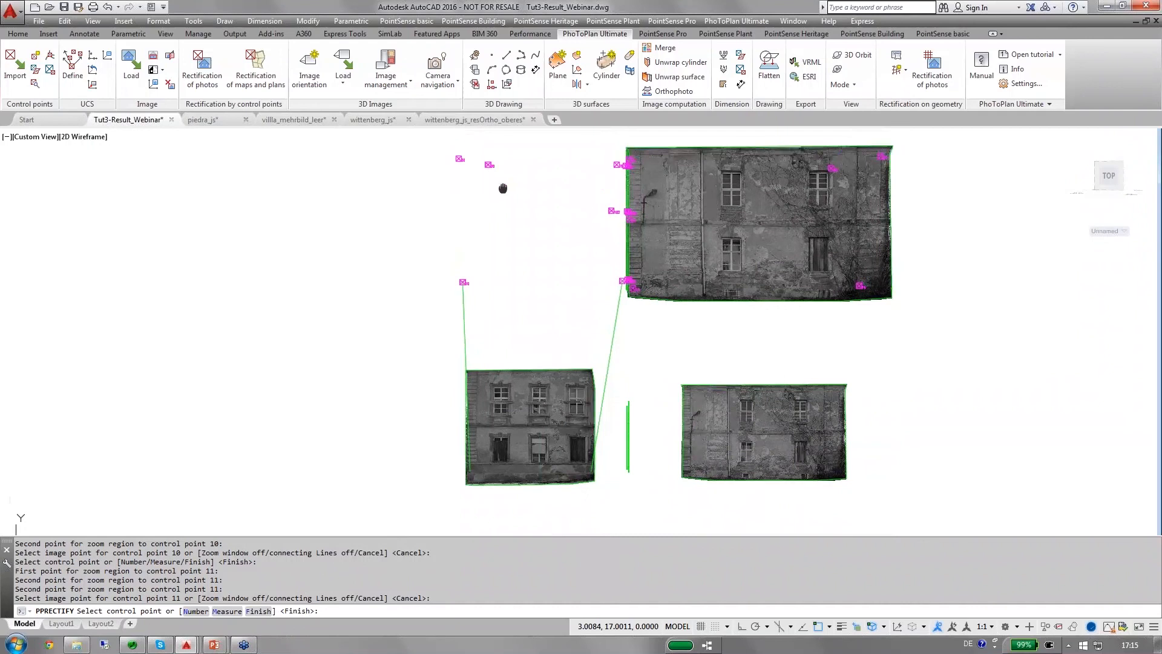
Match control point 75 to the outer upper-left corner of the upper-left window frame in the facade photo.
left_click(487, 164)
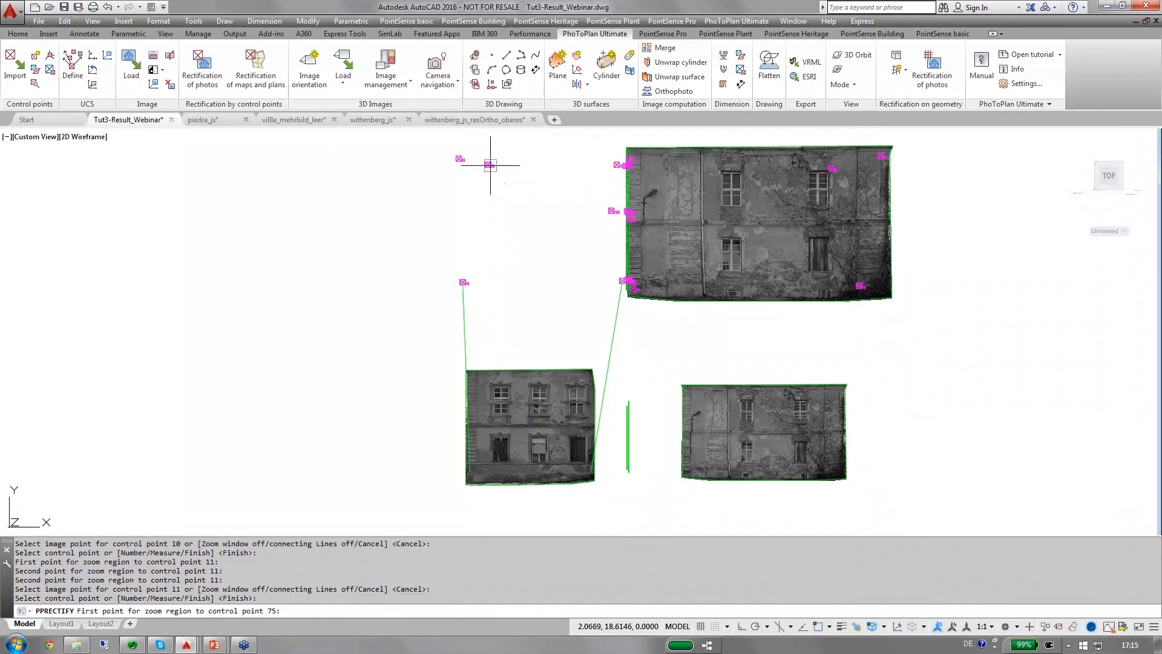
left_click(492, 362)
left_click(494, 385)
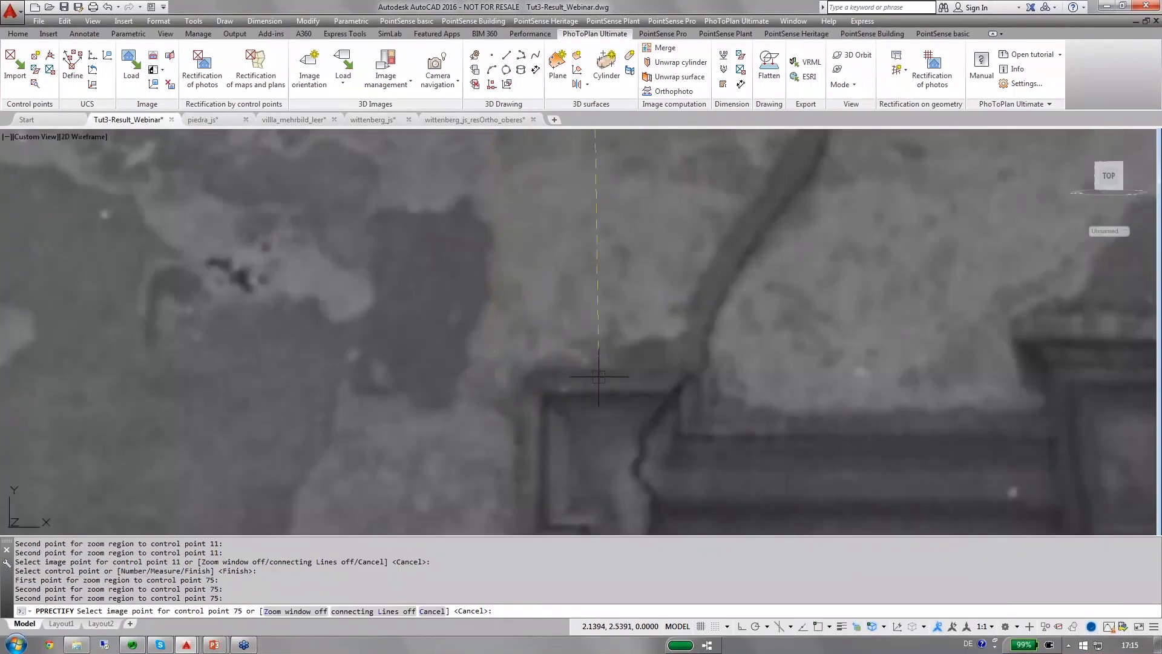
left_click(520, 370)
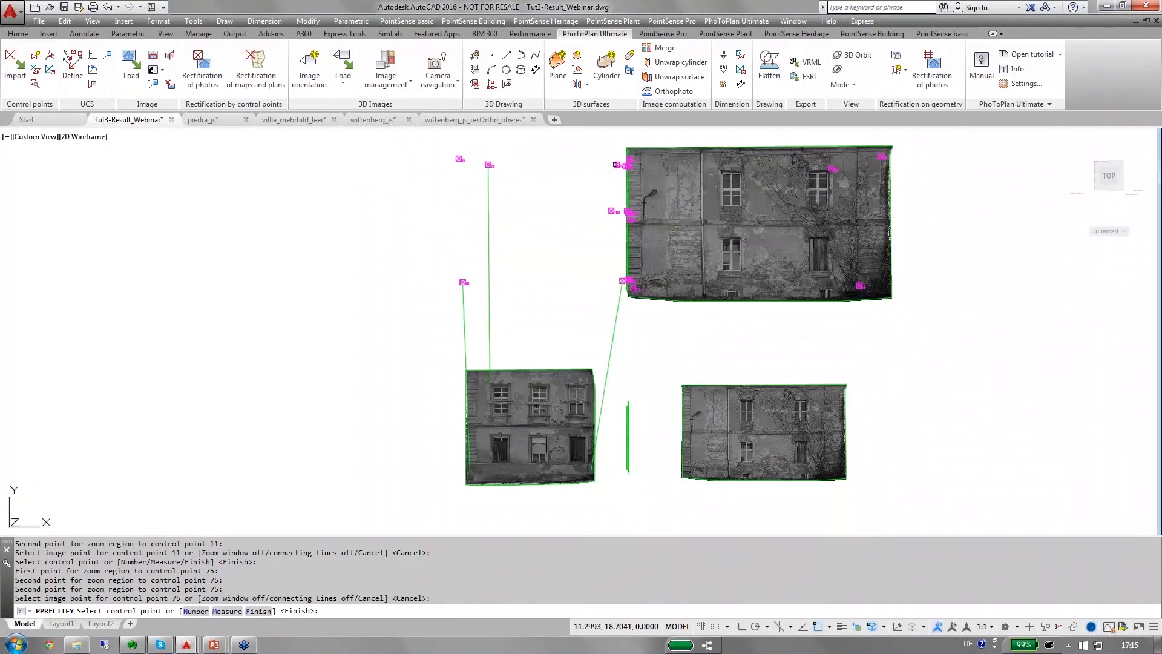
Match control point 76 to the outer upper-right corner of the upper-right window frame in the facade photo.
left_click(616, 164)
left_click(581, 376)
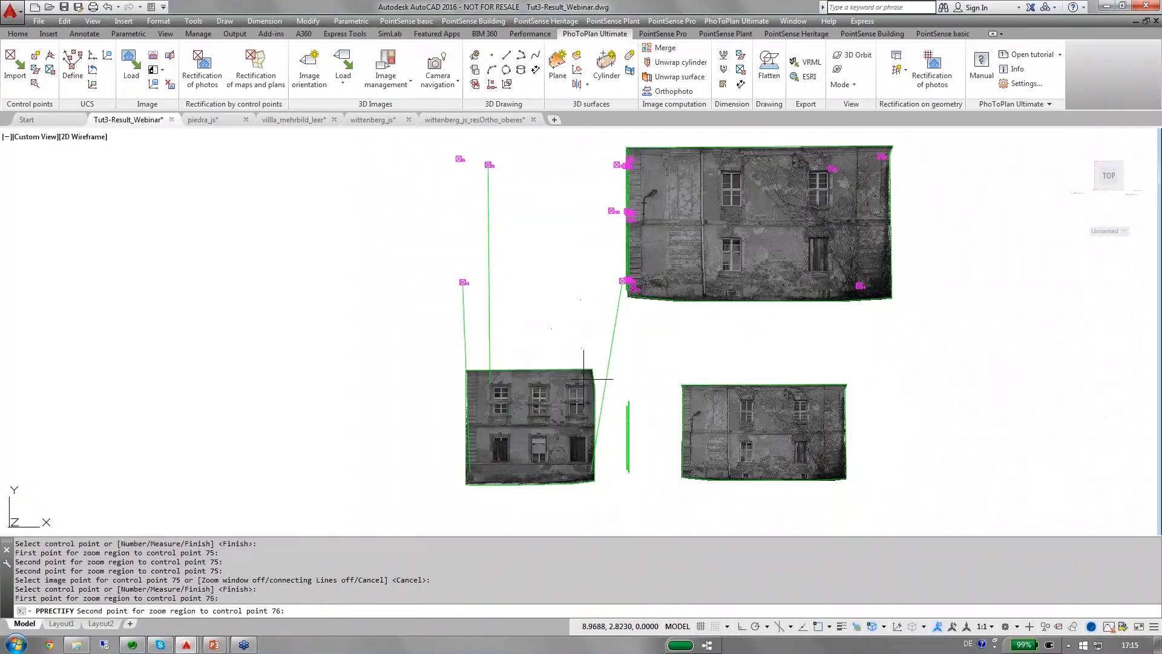
left_click(618, 414)
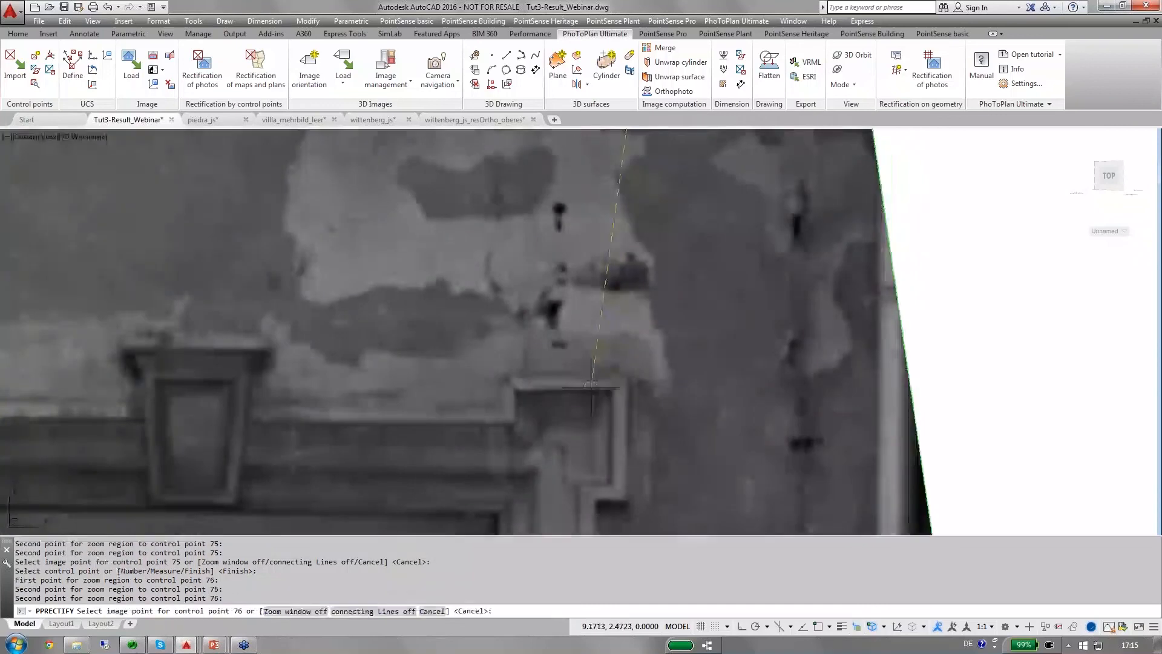
left_click(627, 377)
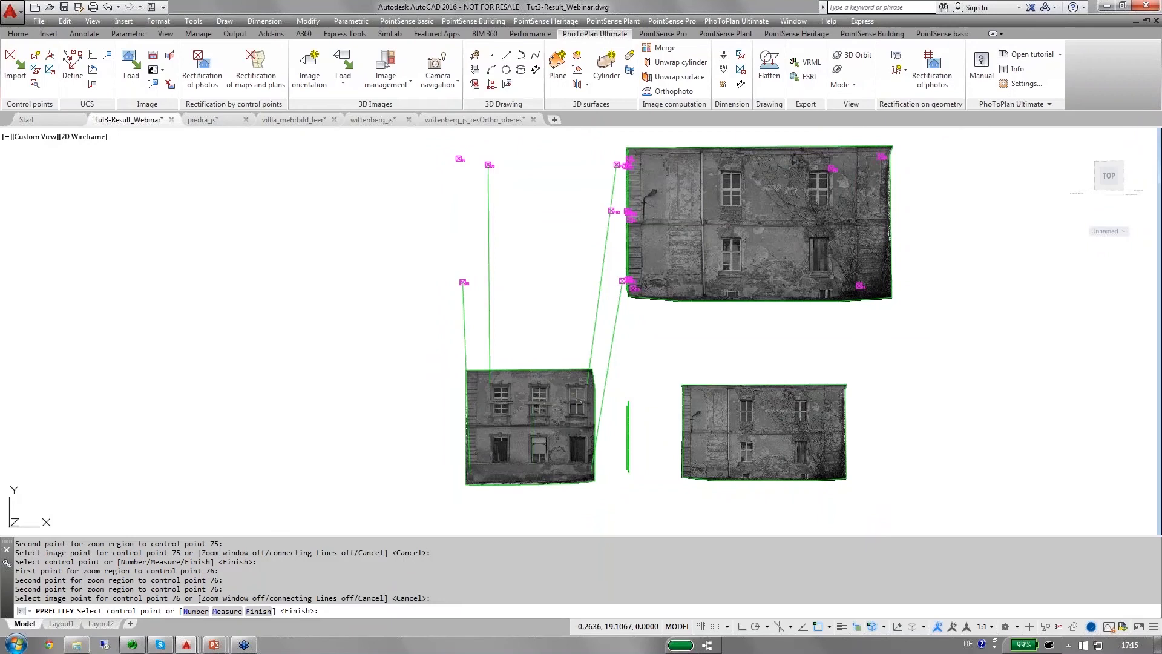
Match control point 66 to the stone joint on the facade's left edge and point 102 to the panel corner below the upper-right window.
left_click(458, 158)
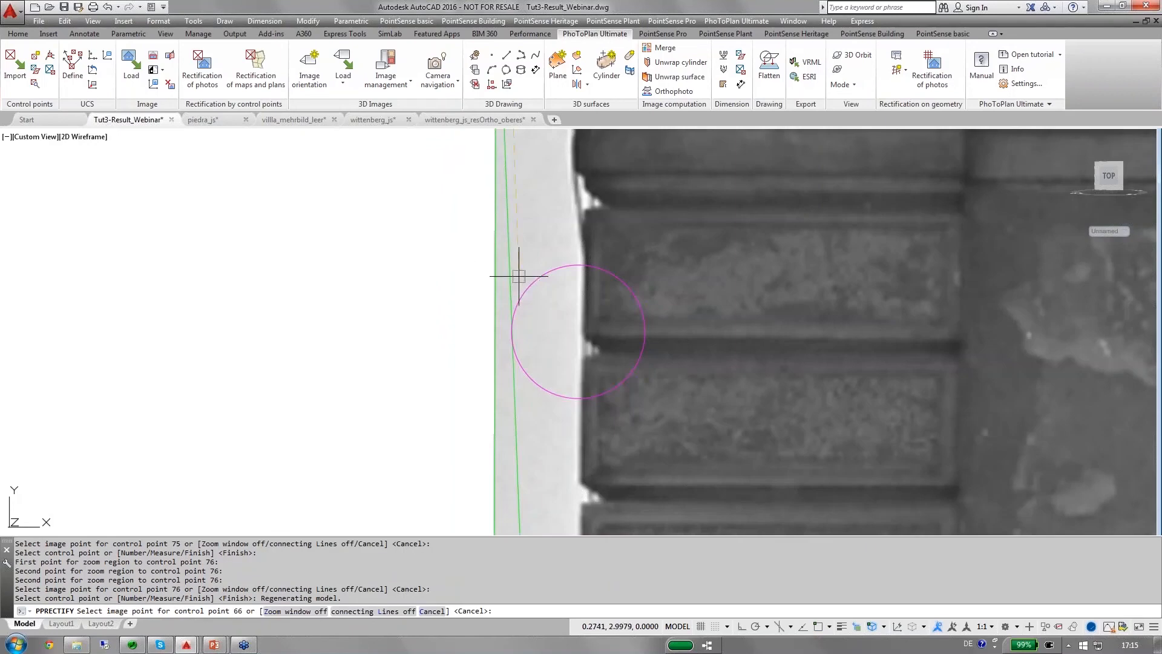
left_click(583, 337)
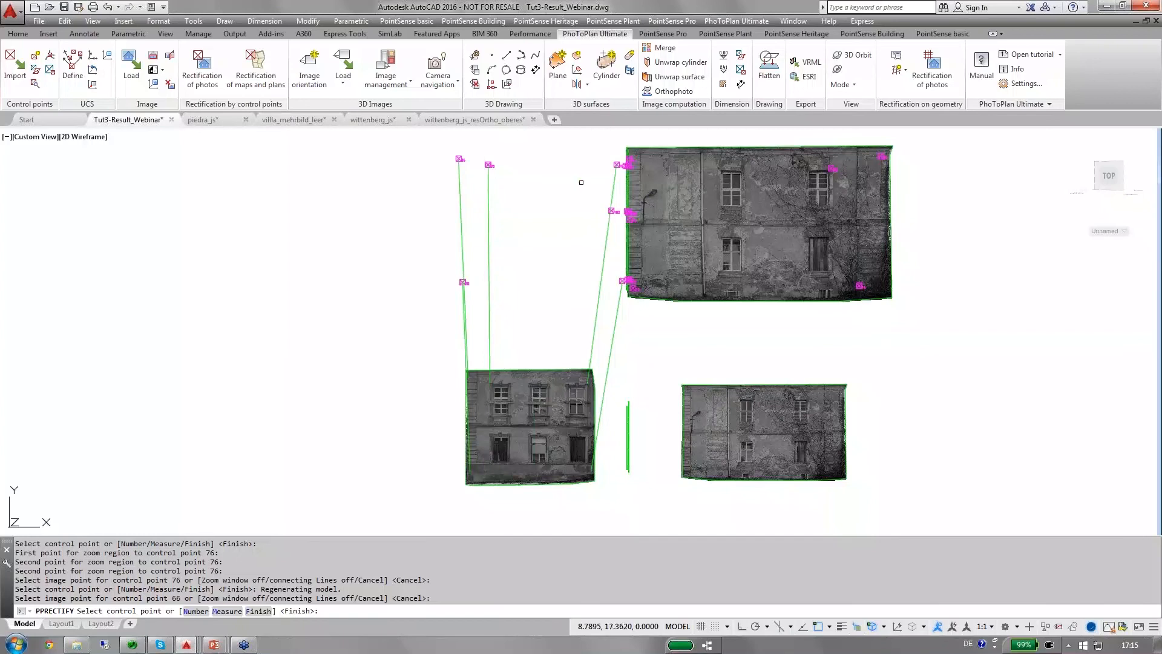
left_click(613, 210)
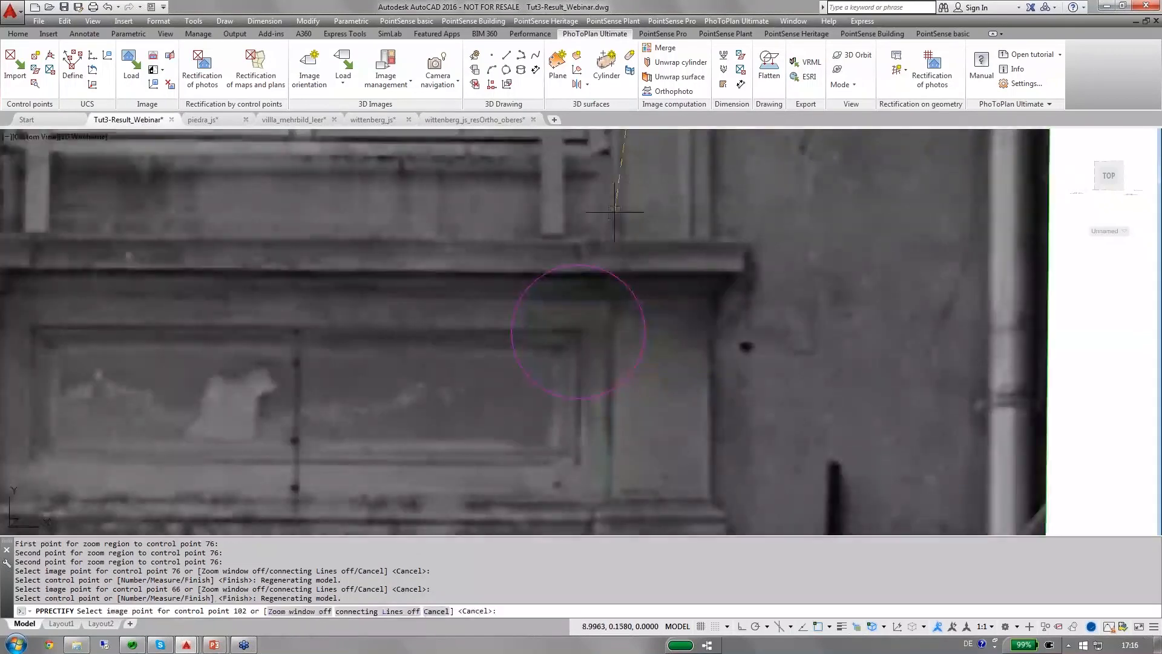
left_click(581, 330)
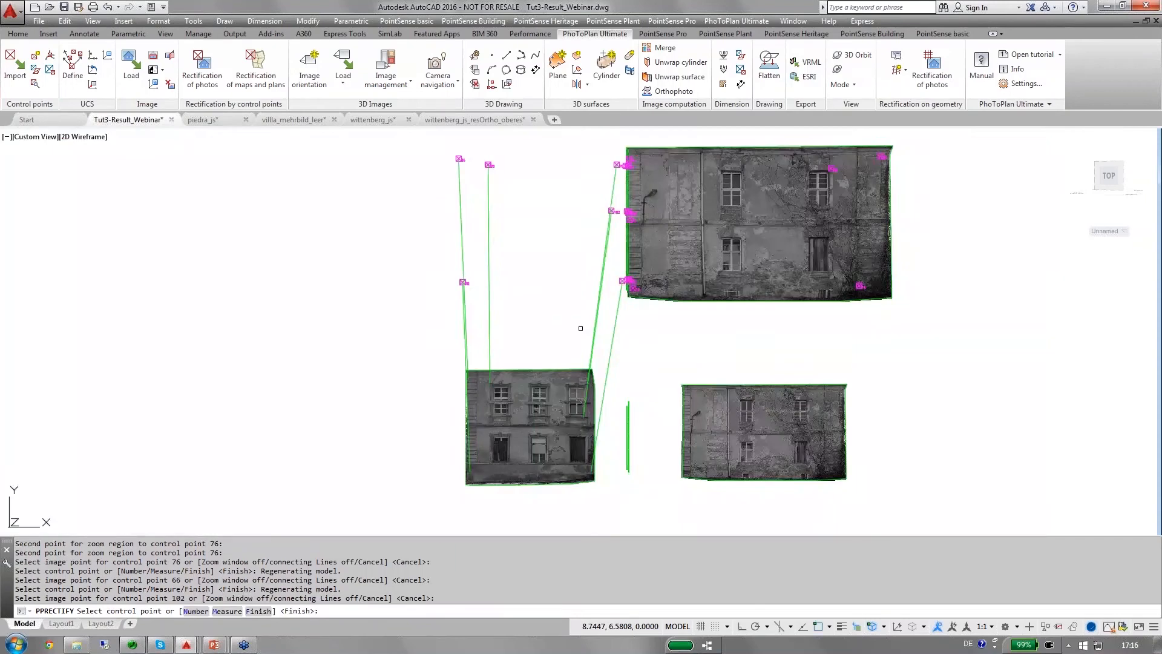
Finish the control point matching and review the deviations in the widened point table, checking point 75.
key("Return")
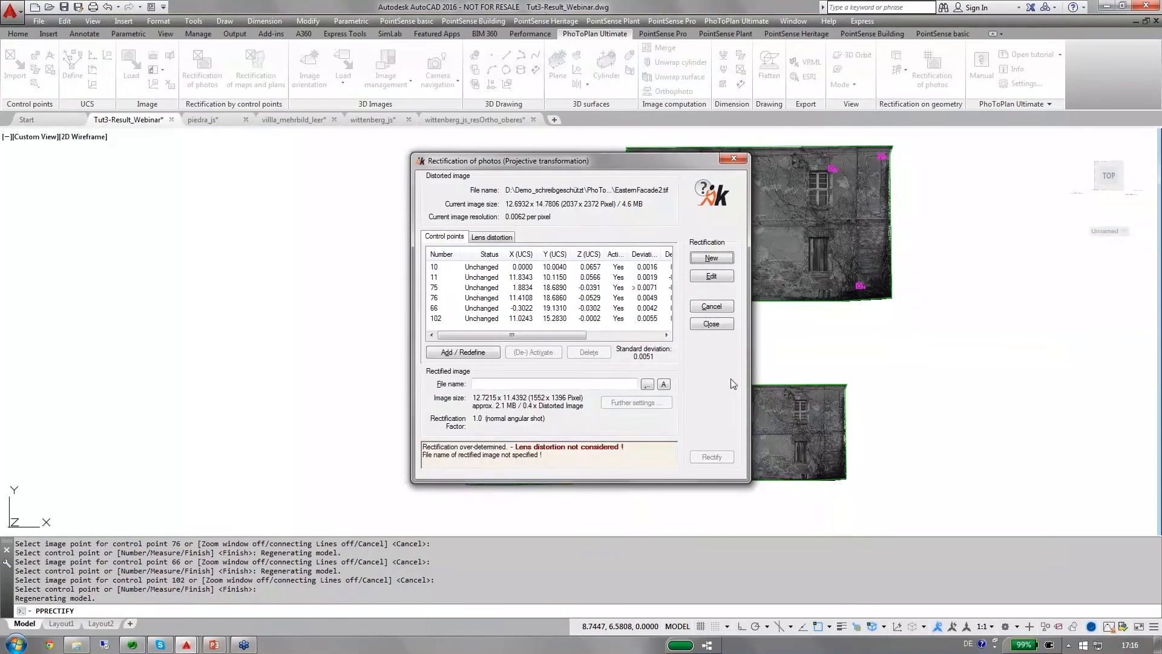
left_click_drag(748, 383, 900, 392)
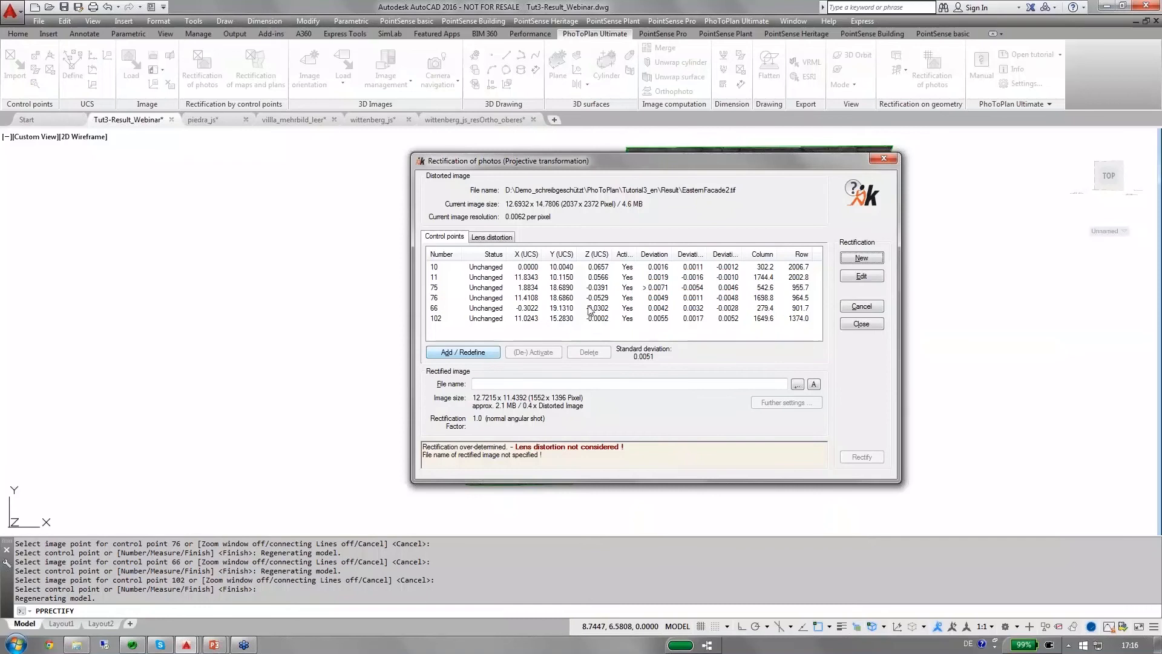
left_click(597, 287)
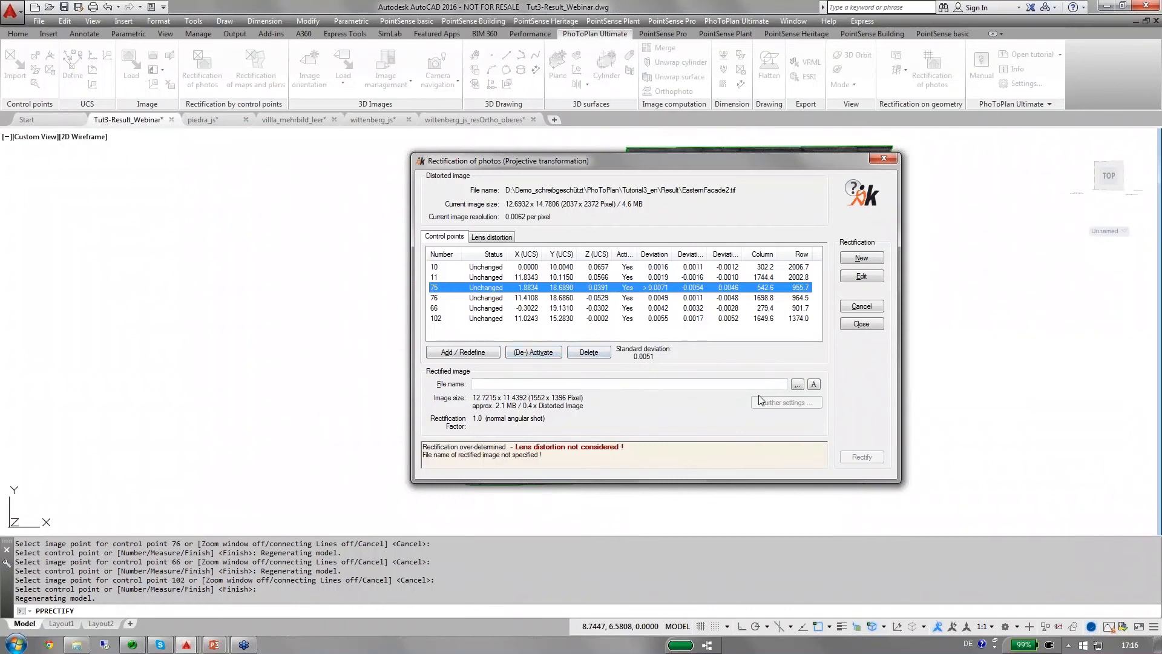
Rectify the photo to the PNG file east_webinar.png in the Result folder, overwriting the existing file.
left_click(797, 385)
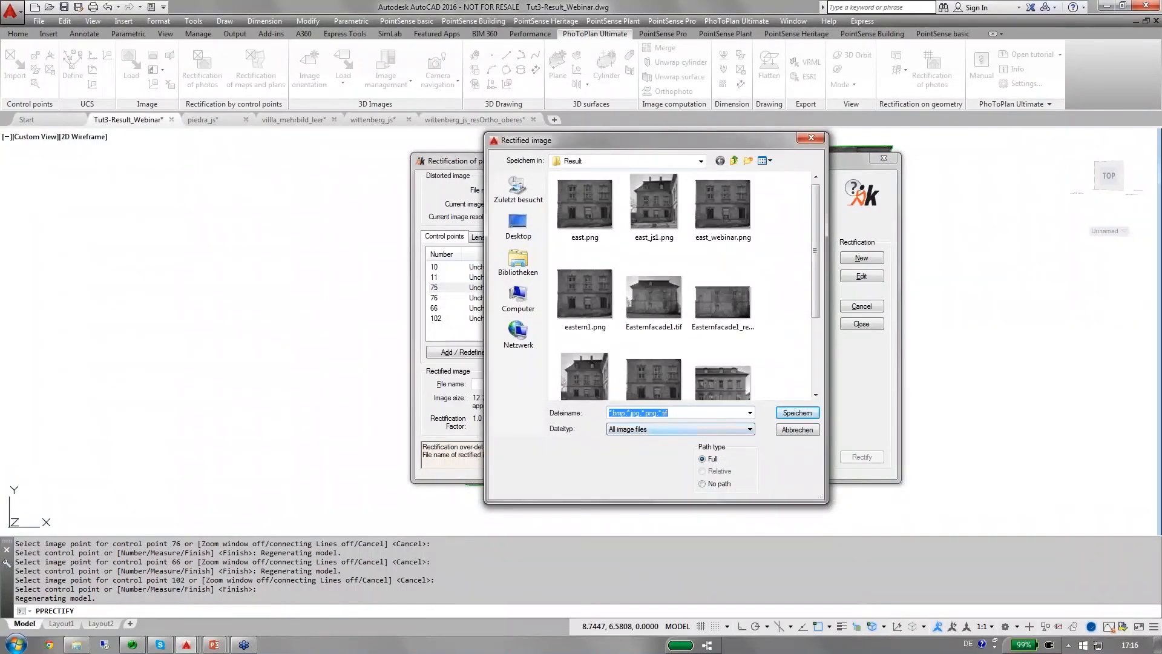
left_click(673, 428)
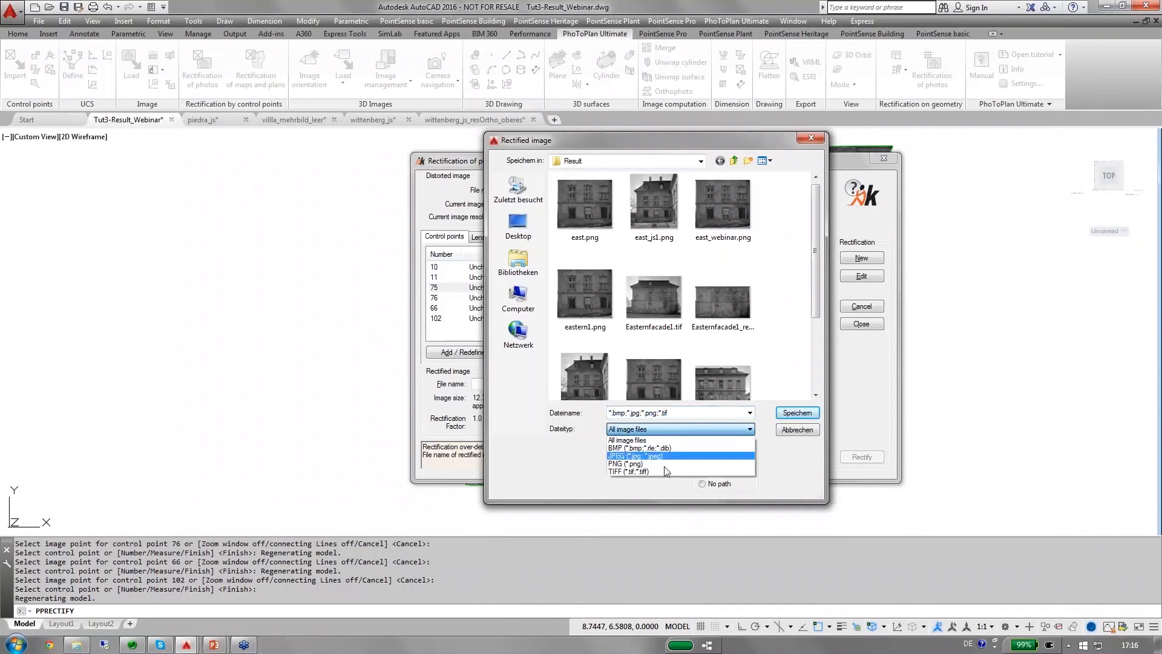
left_click(644, 465)
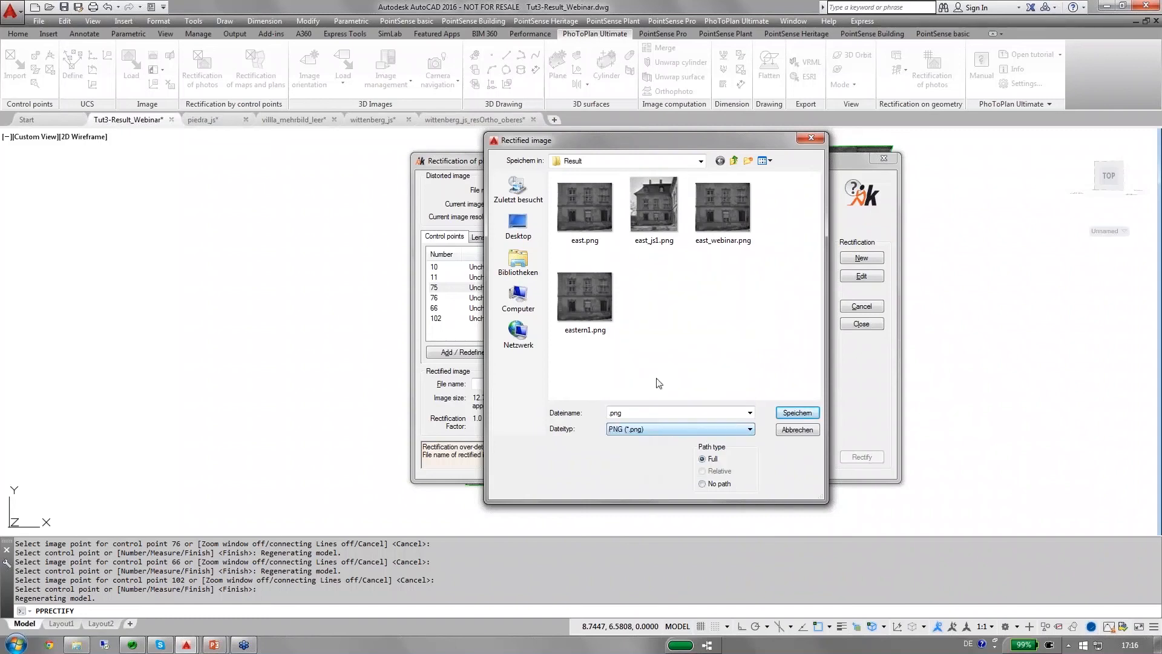
left_click(729, 224)
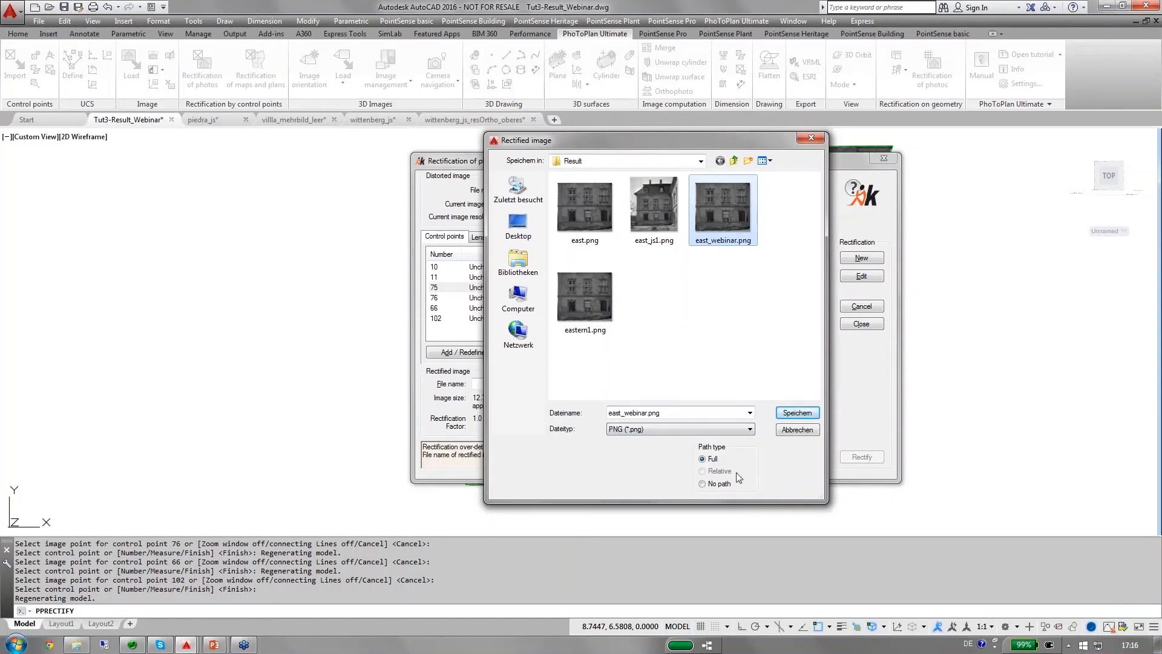
left_click(797, 412)
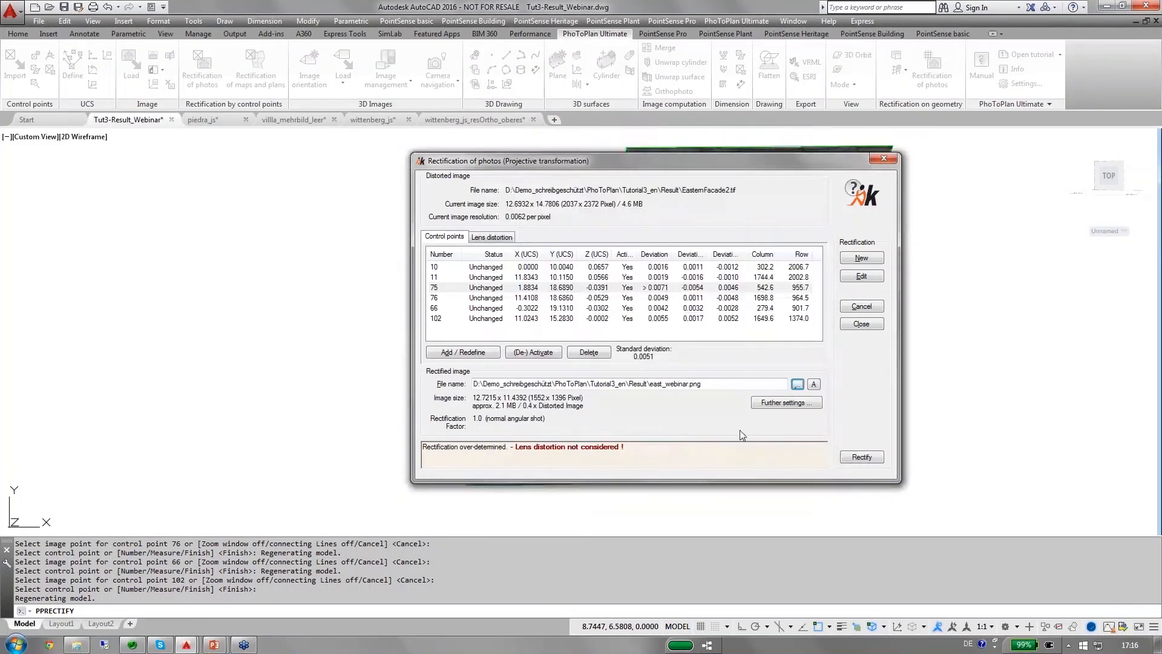
left_click(852, 457)
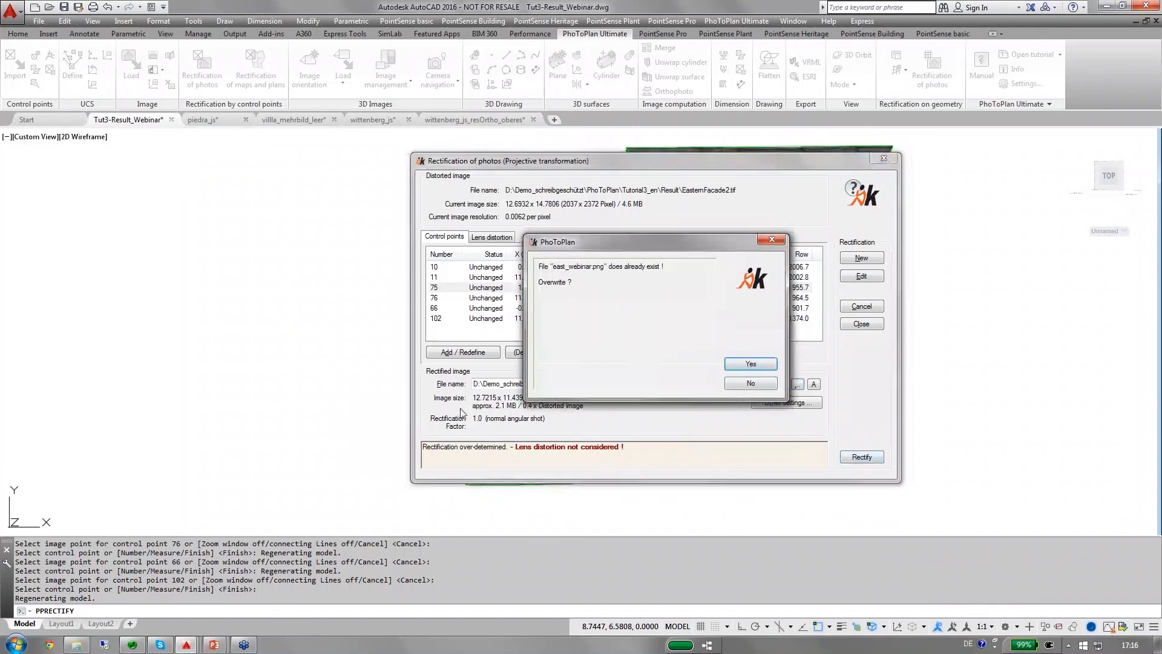
left_click(754, 364)
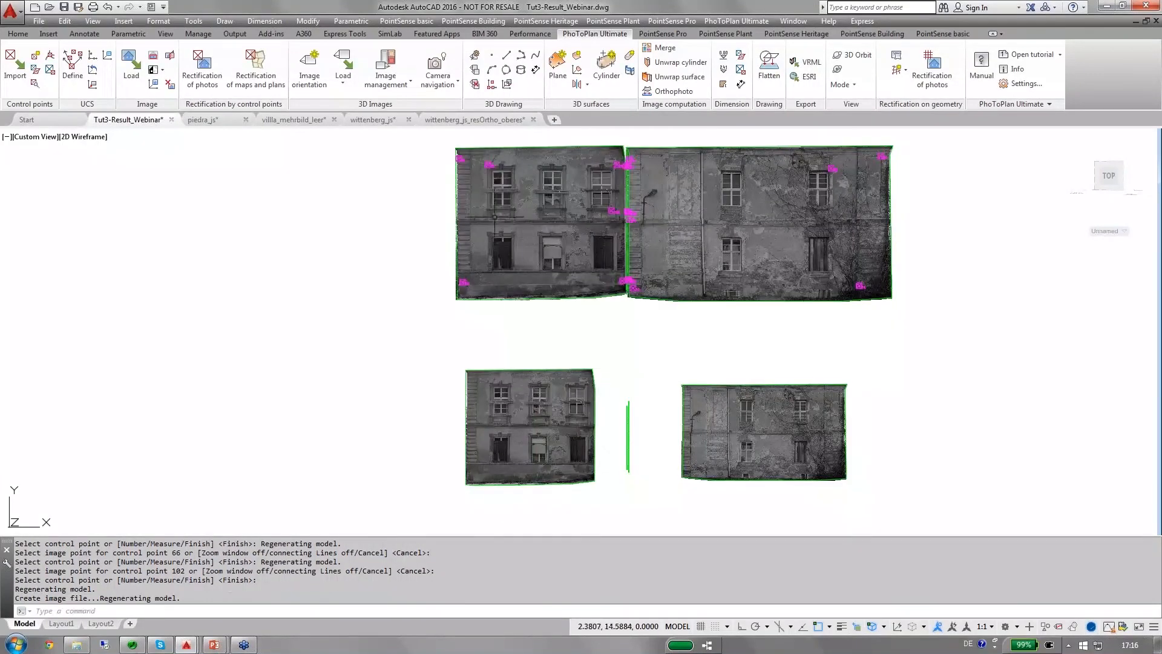
Examine the rectified facade's fit with the control points and the adjoining facades, from above and in an oblique 3D view.
scroll(493, 201, "up", 6)
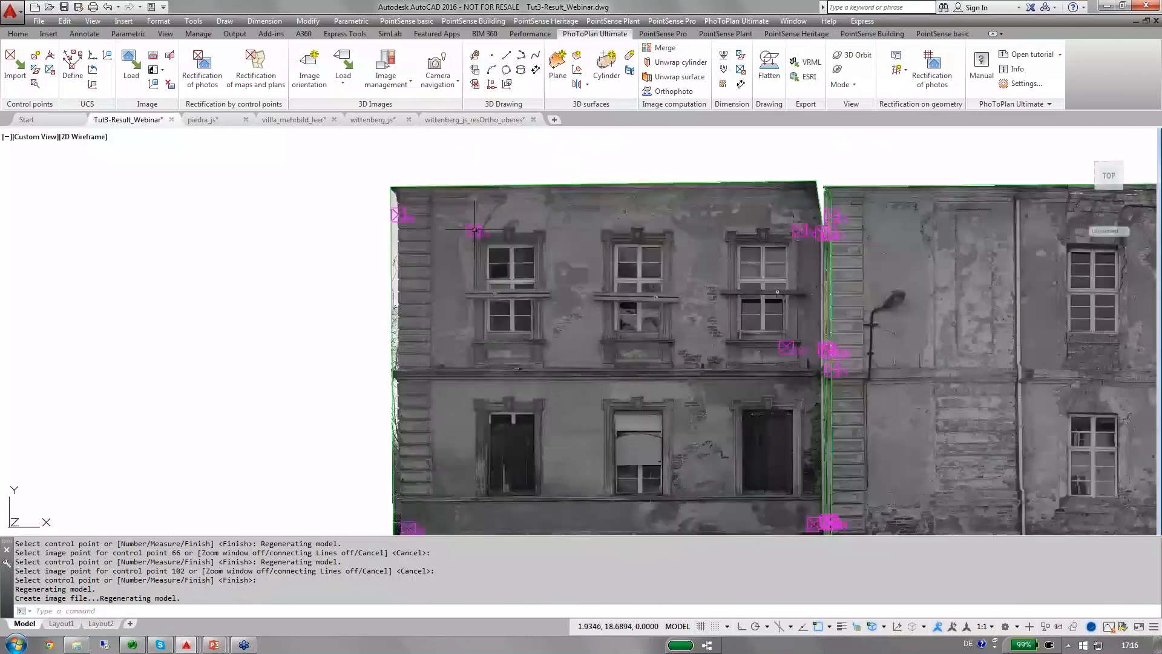
scroll(475, 229, "up", 3)
scroll(584, 233, "down", 3)
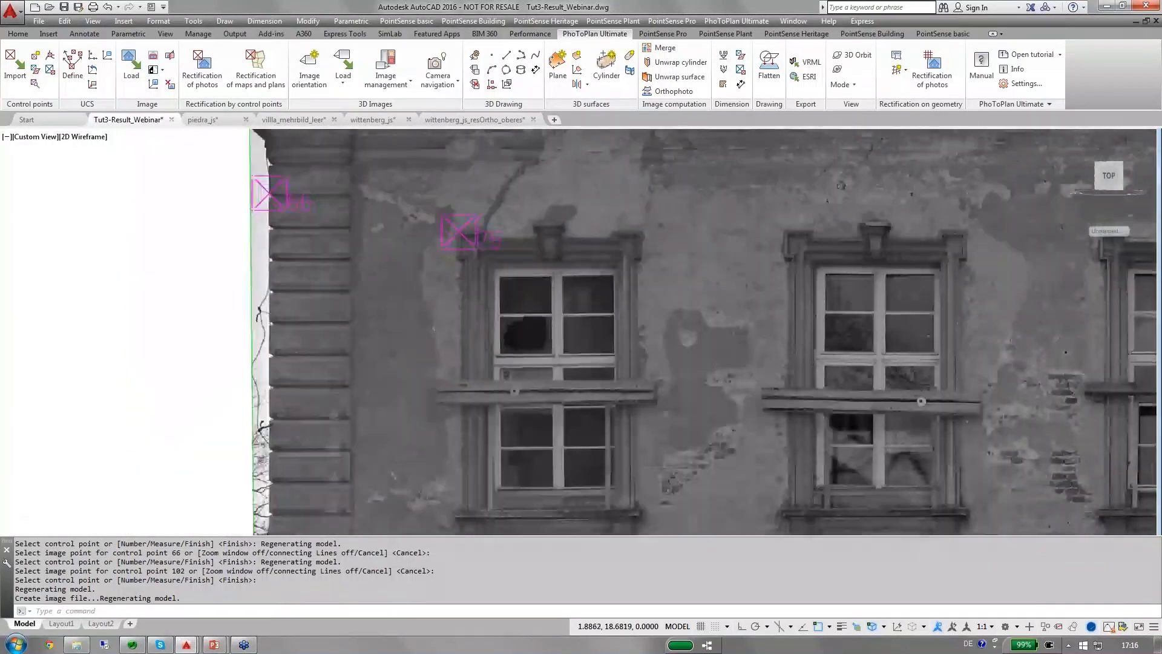
scroll(931, 221, "down", 2)
mouse_move(865, 212)
middle_mouse_down()
mouse_move(552, 203)
mouse_move(583, 188)
middle_mouse_up()
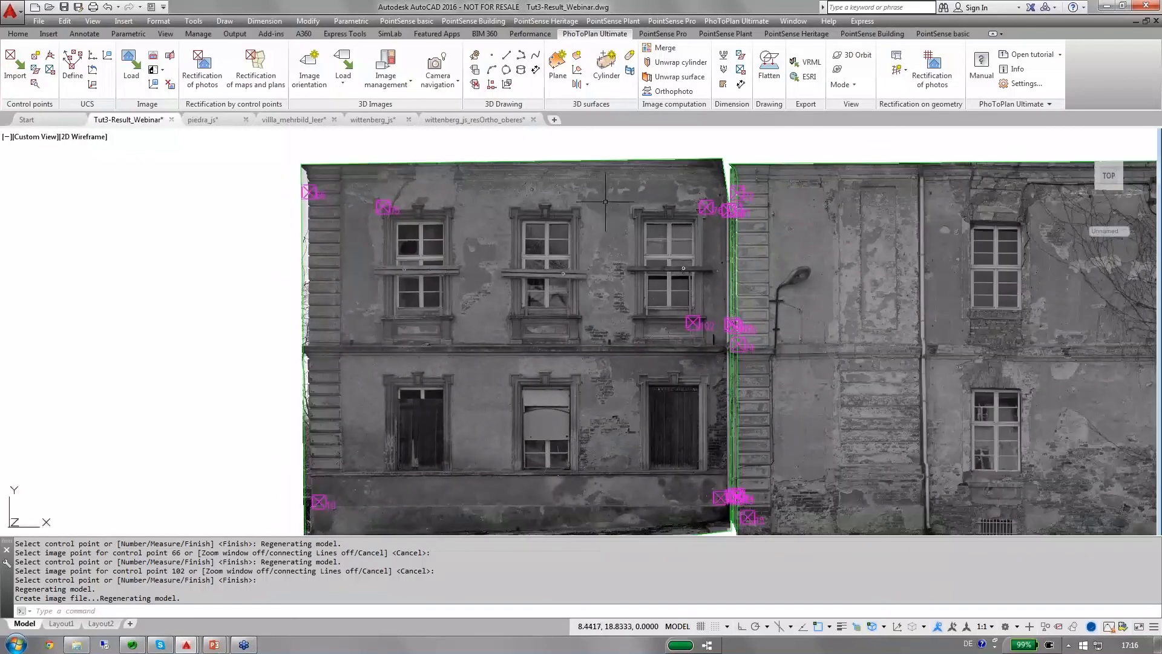
scroll(597, 192, "down", 2)
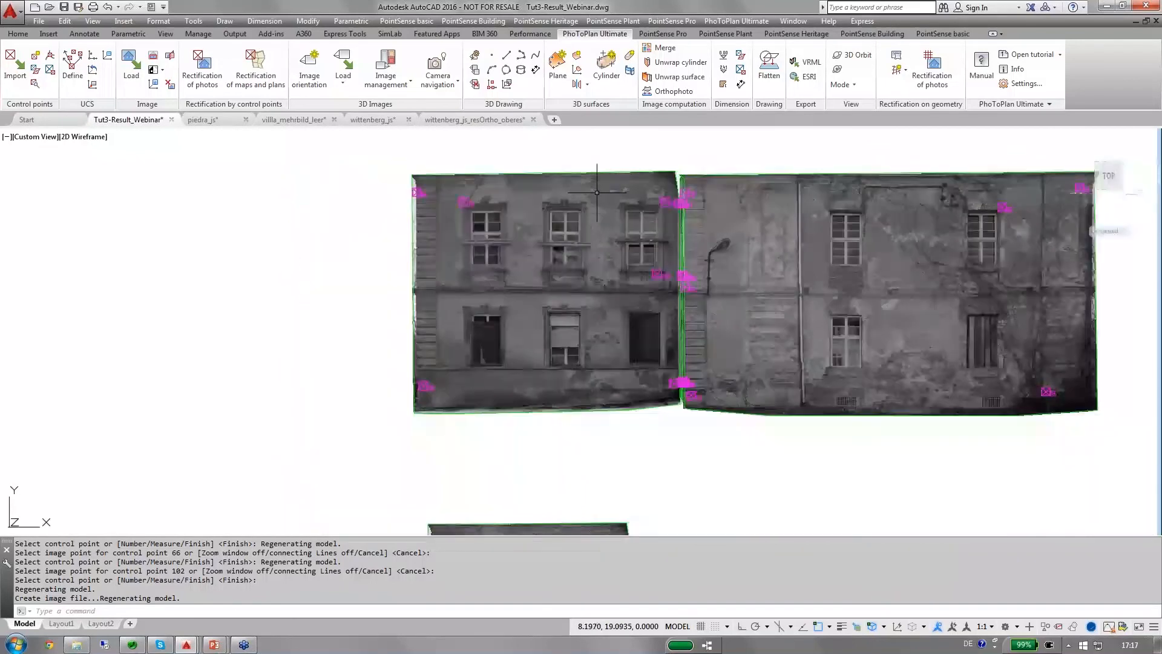
mouse_move(608, 182)
middle_mouse_down("shift")
mouse_move(610, 238)
mouse_move(742, 236)
mouse_move(619, 211)
middle_mouse_up("shift")
scroll(526, 177, "up", 2)
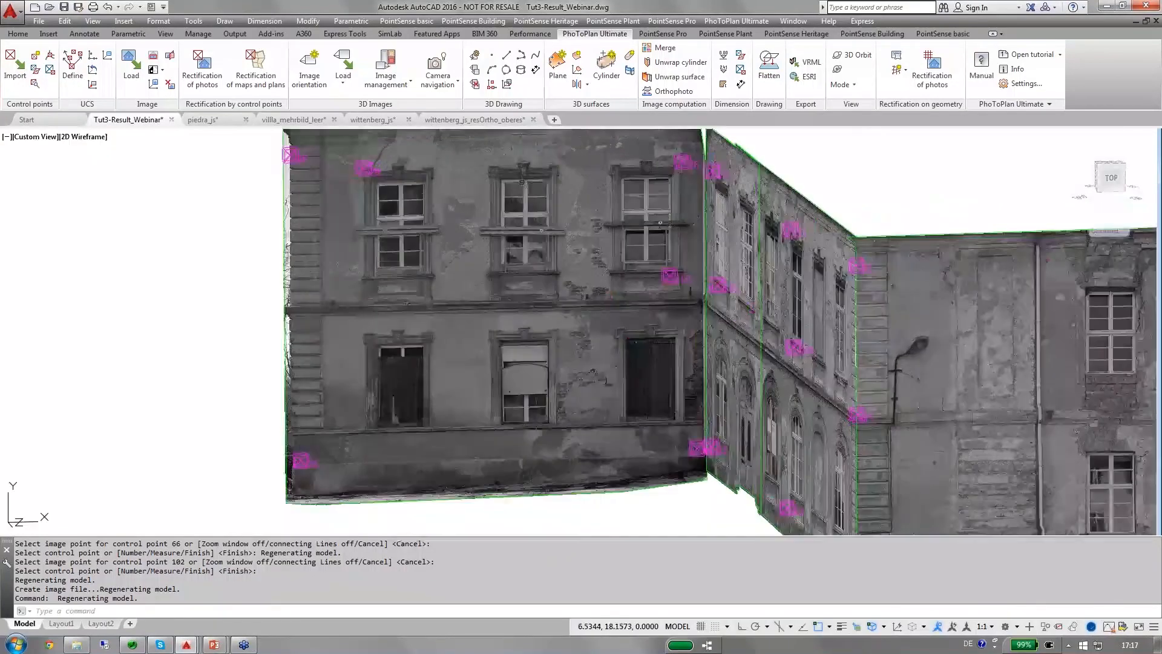
middle_click_drag(677, 158, 711, 196)
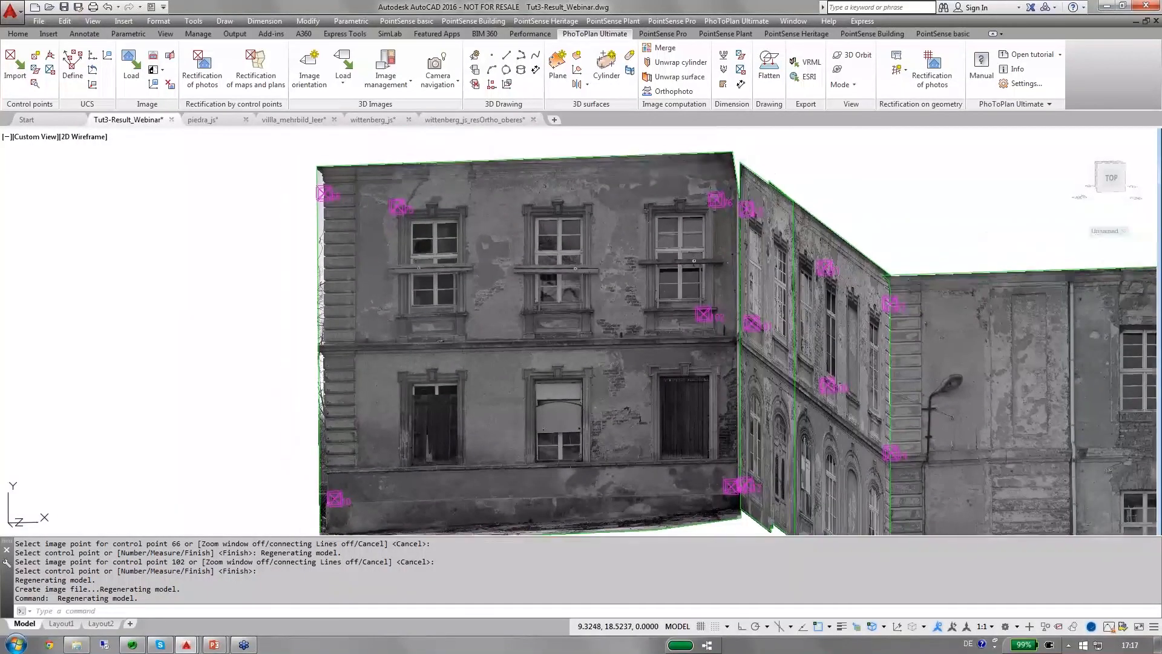
scroll(494, 382, "up", 3)
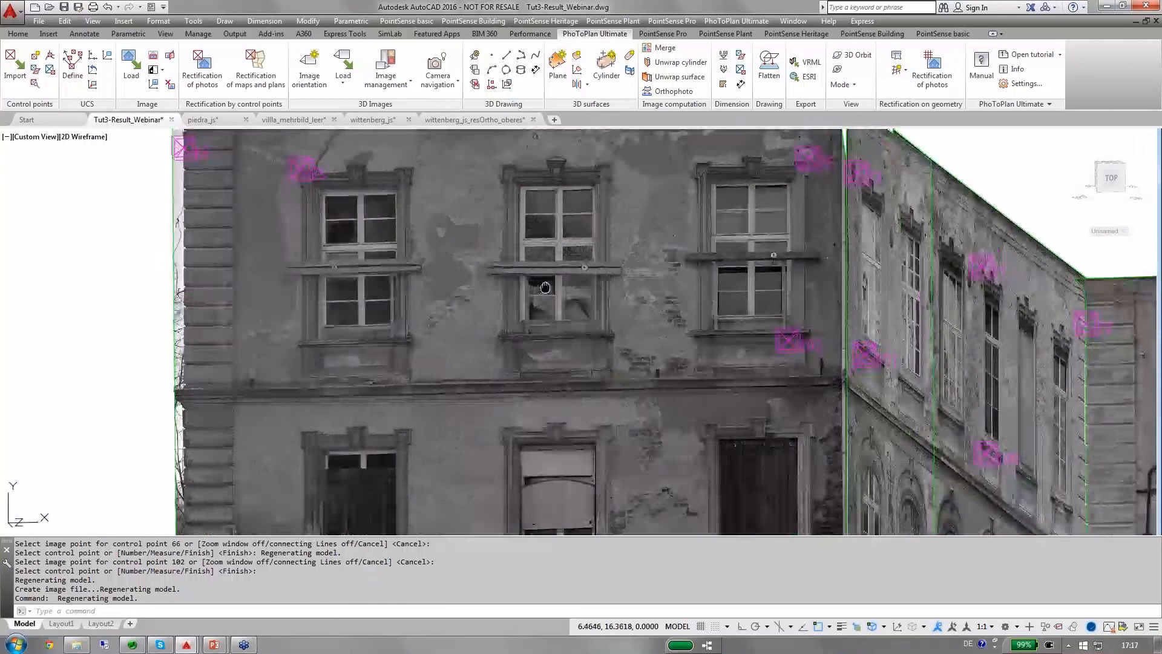
scroll(584, 220, "down", 2)
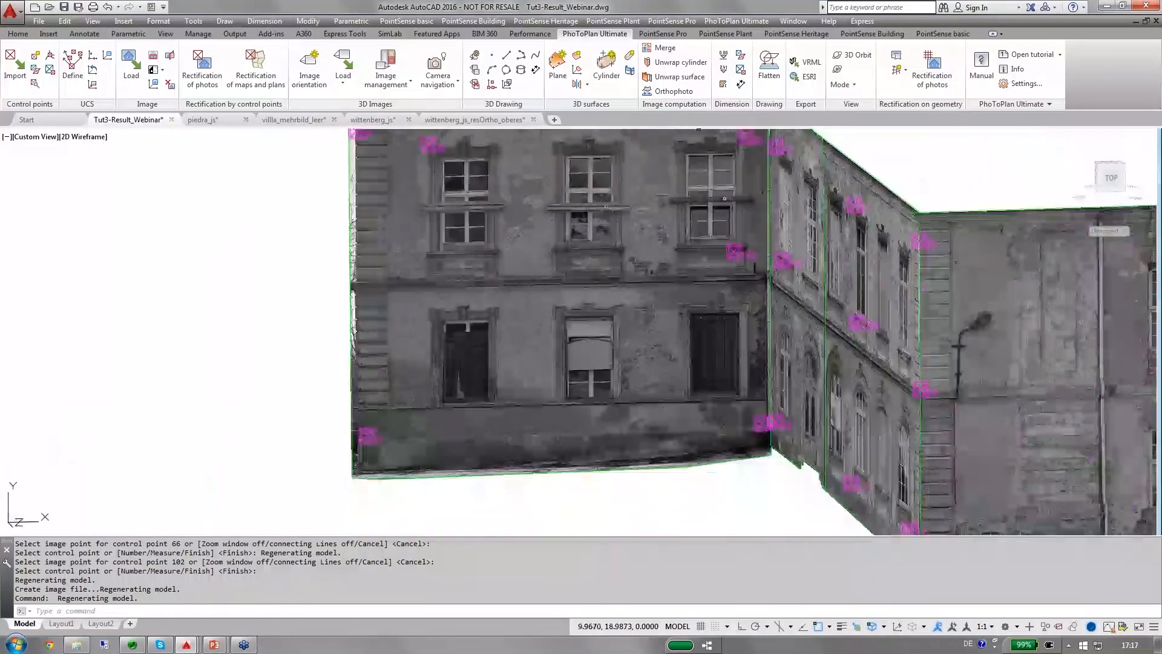
Place a filled reference height dimension with the text Ref.h.: and value 0.00 at the facade's lower-left base, with object snap off.
left_click(724, 70)
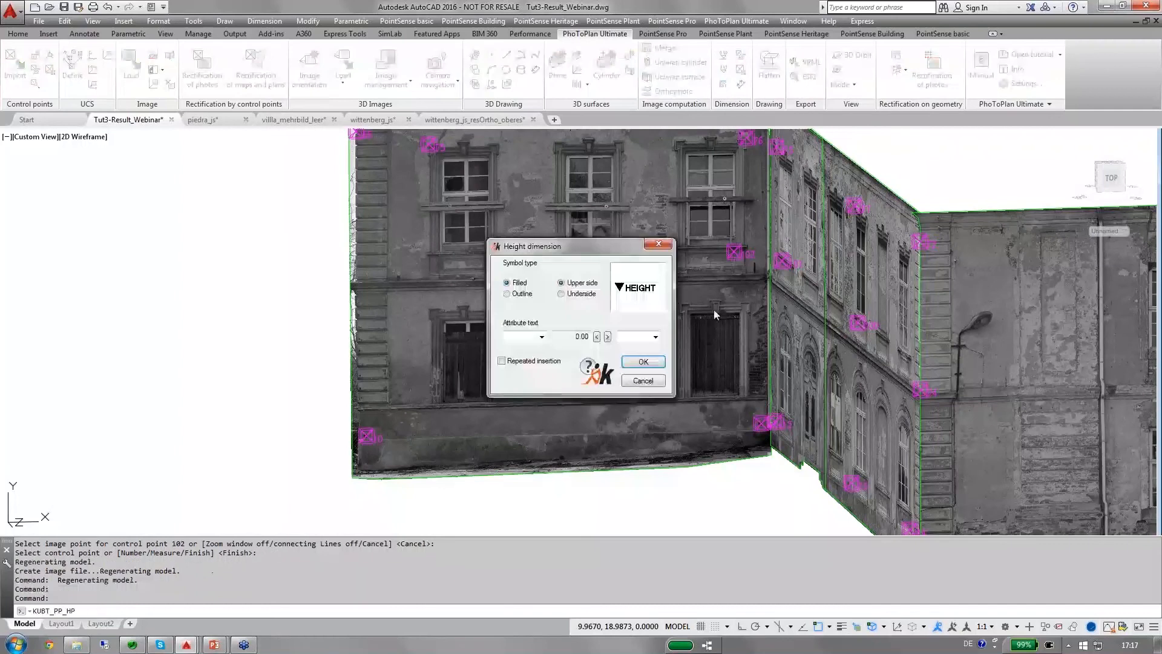
left_click(654, 384)
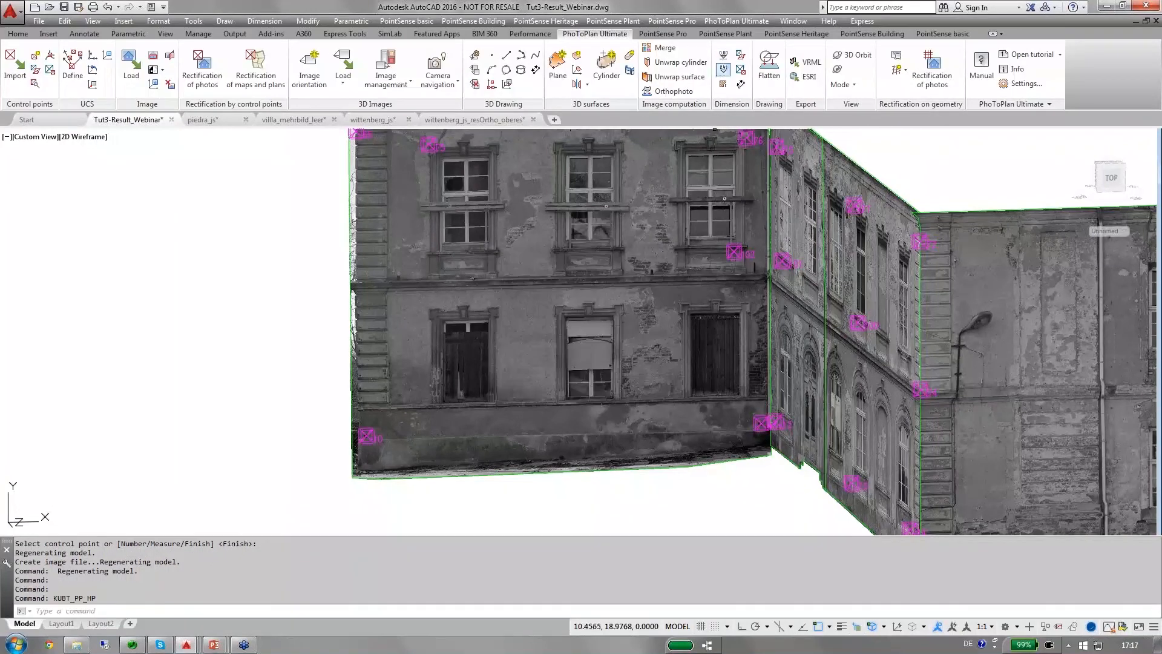
left_click(722, 57)
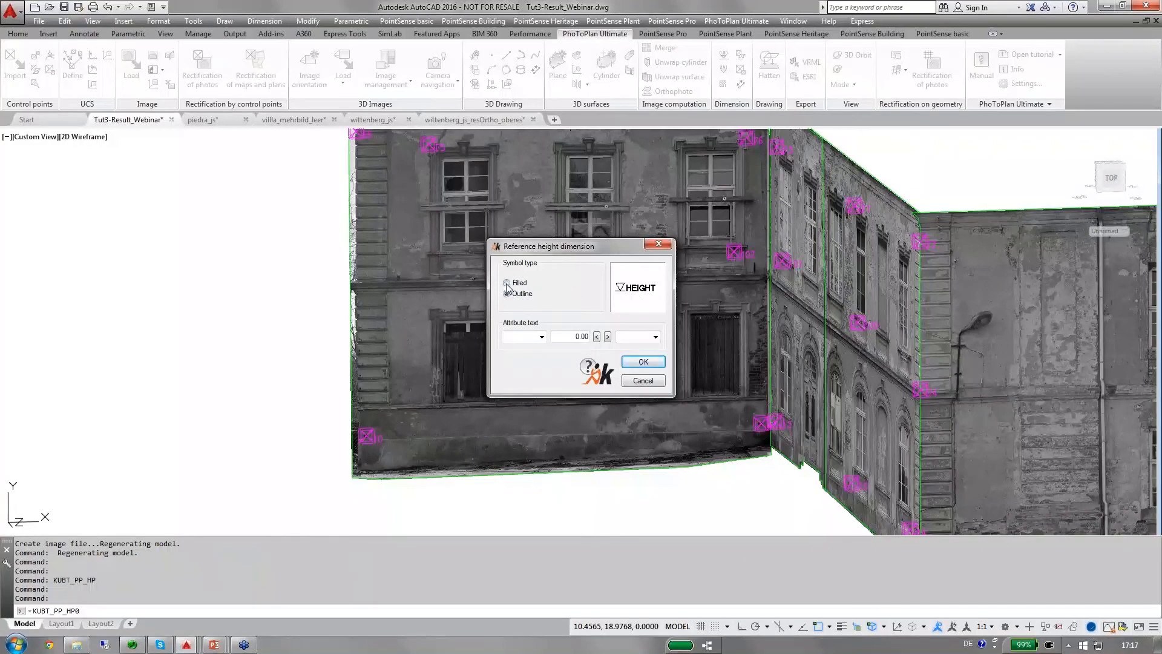
left_click(541, 337)
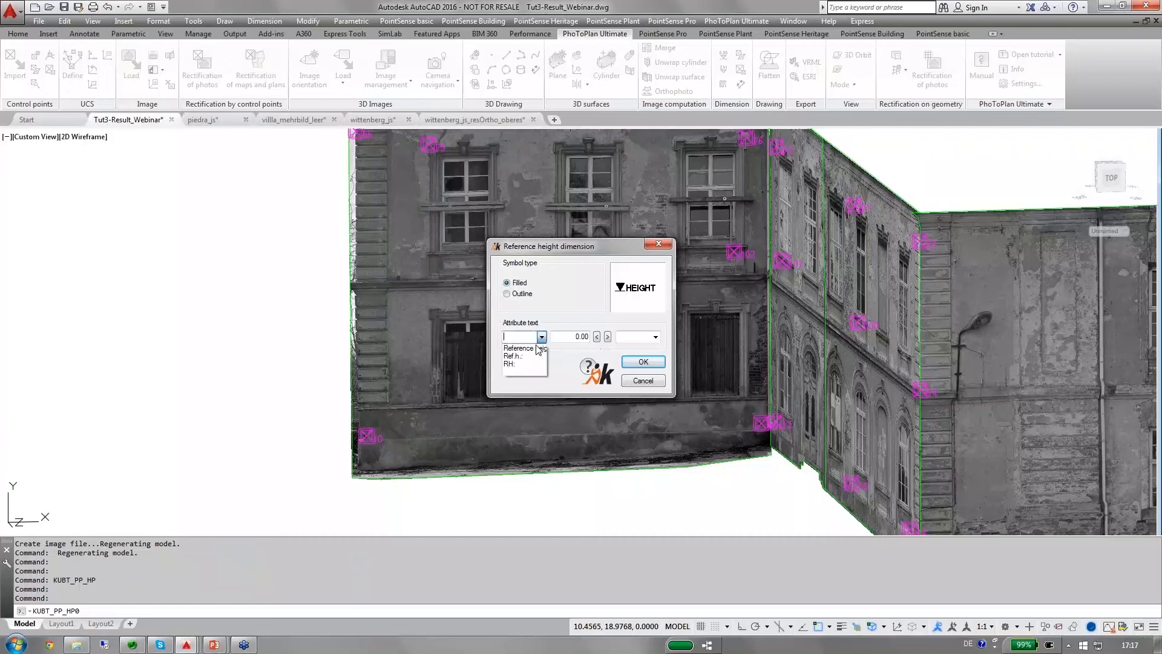
left_click(528, 357)
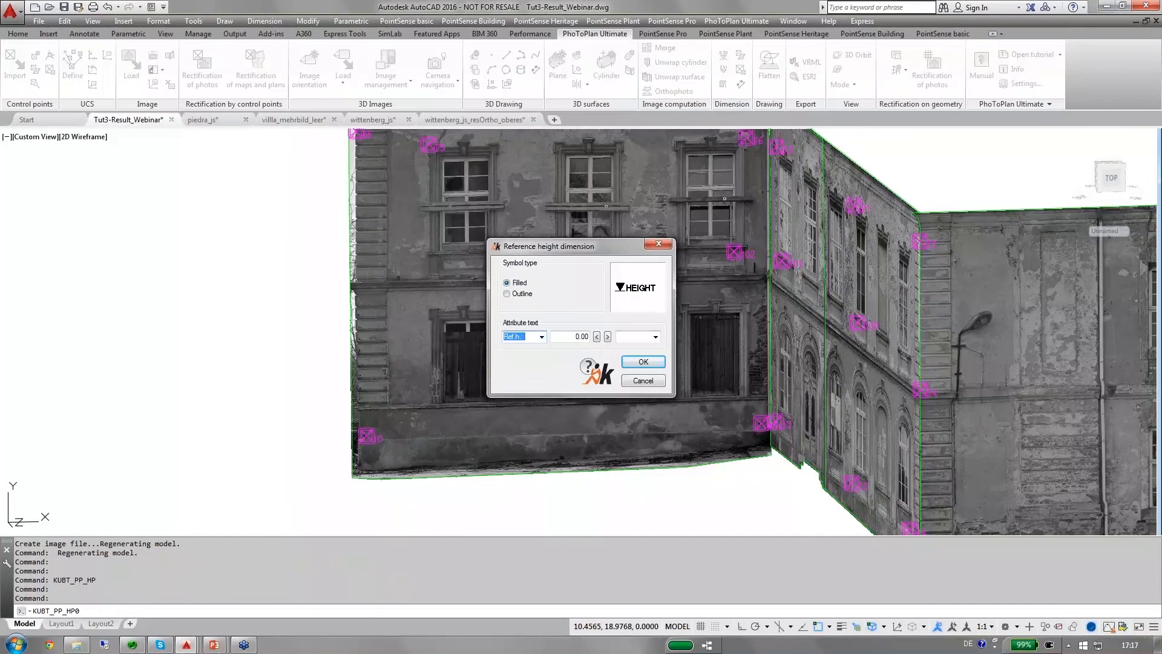
left_click(634, 367)
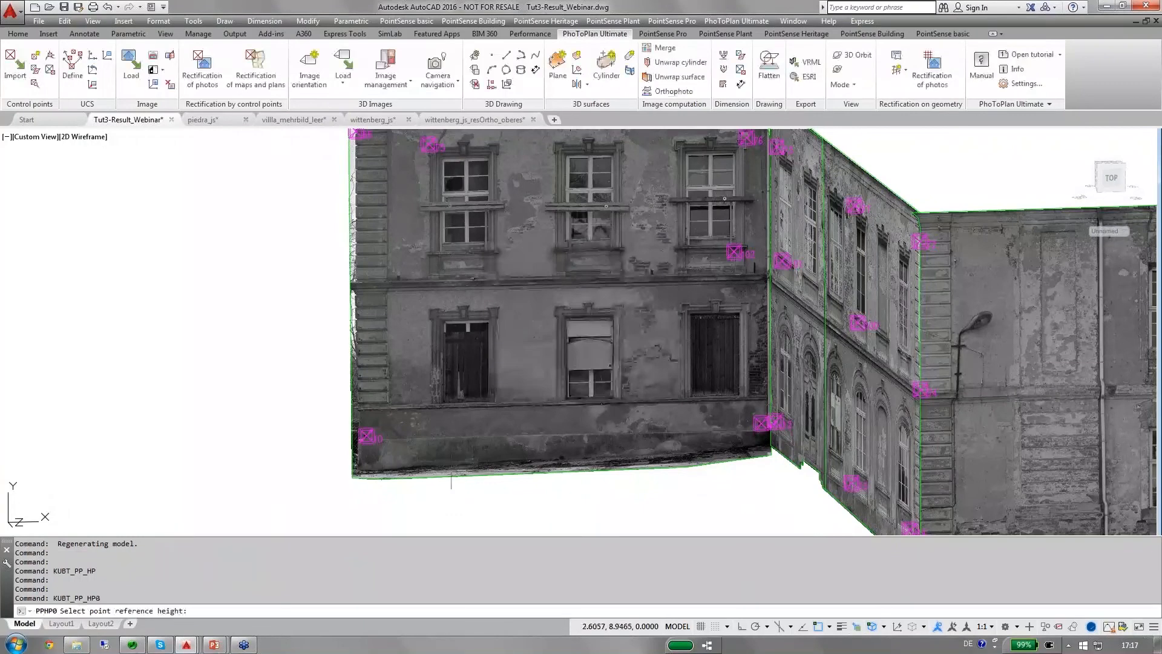
key("F3")
left_click(376, 466)
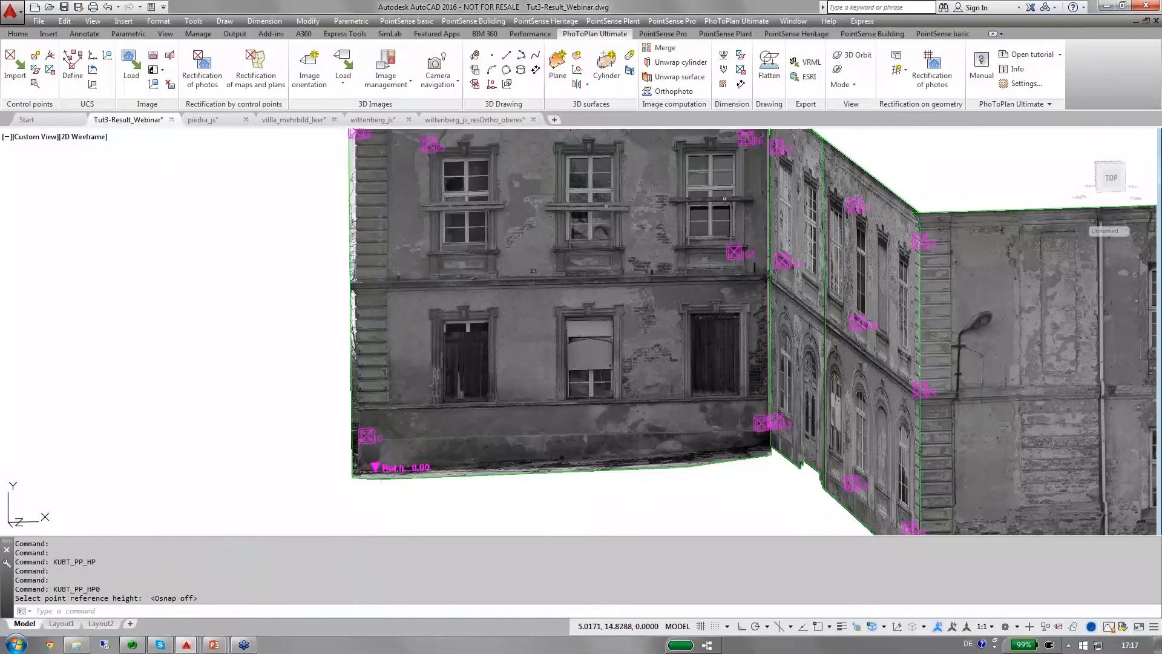
Place a filled, upper-side height dimension at the right end of the left upper-floor window's sill.
left_click(722, 72)
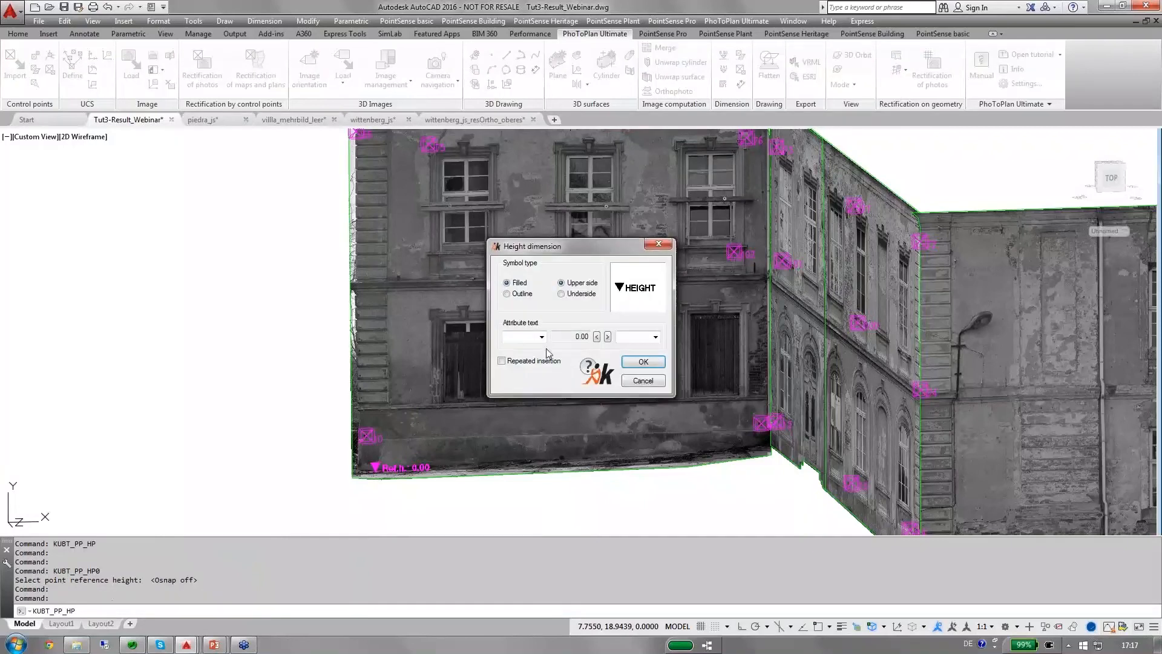
left_click(637, 363)
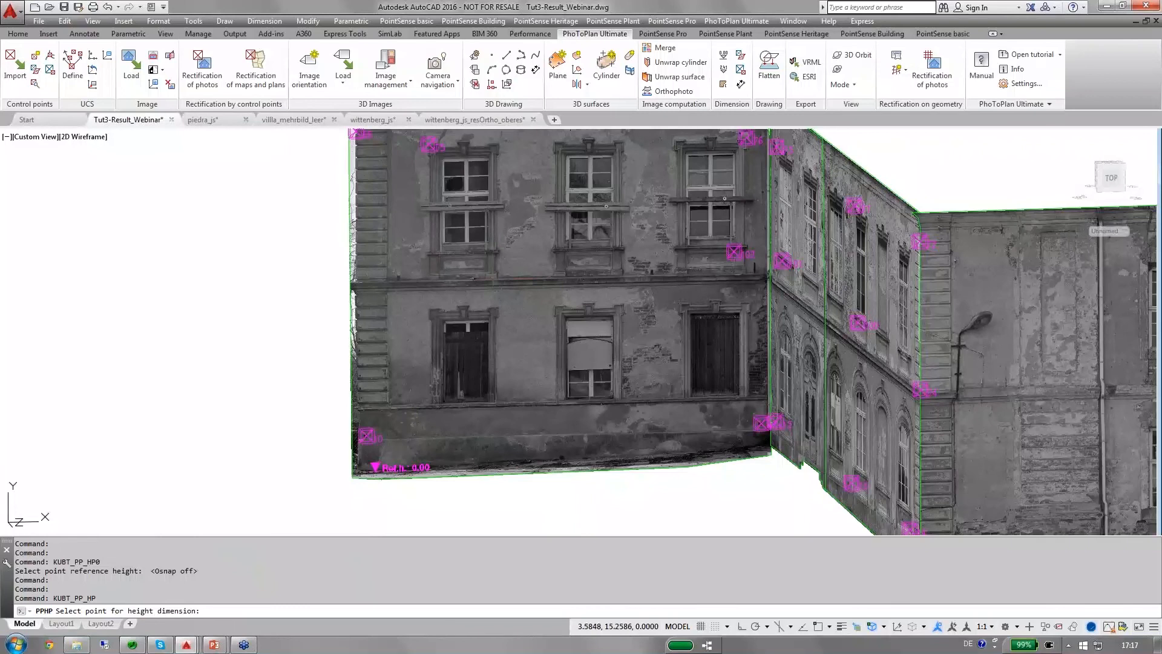
scroll(514, 255, "up", 6)
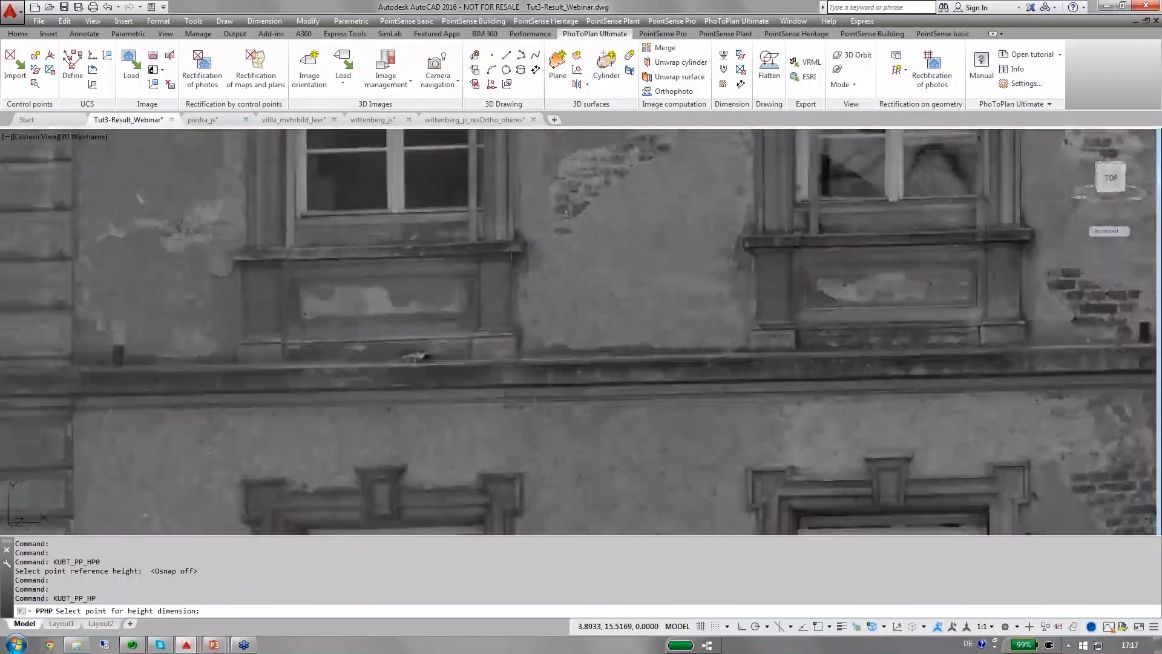
left_click(515, 242)
scroll(707, 266, "down", 4)
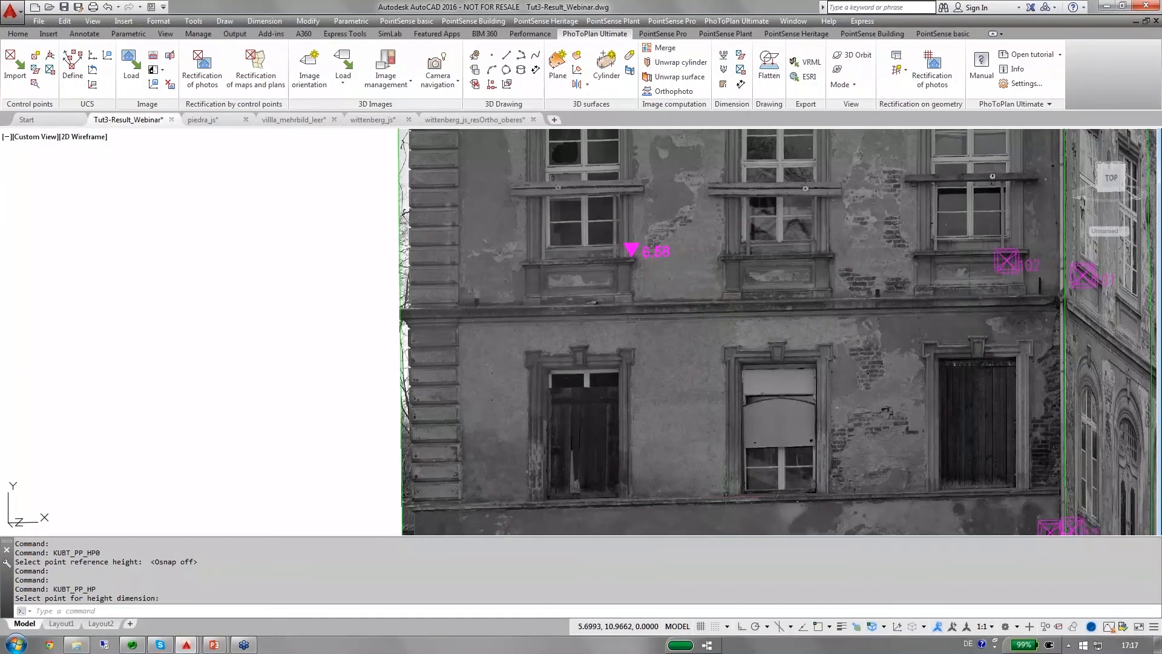
Add another filled, upper-side height dimension at the lower-left corner of the middle ground-floor window's frame.
left_click(723, 70)
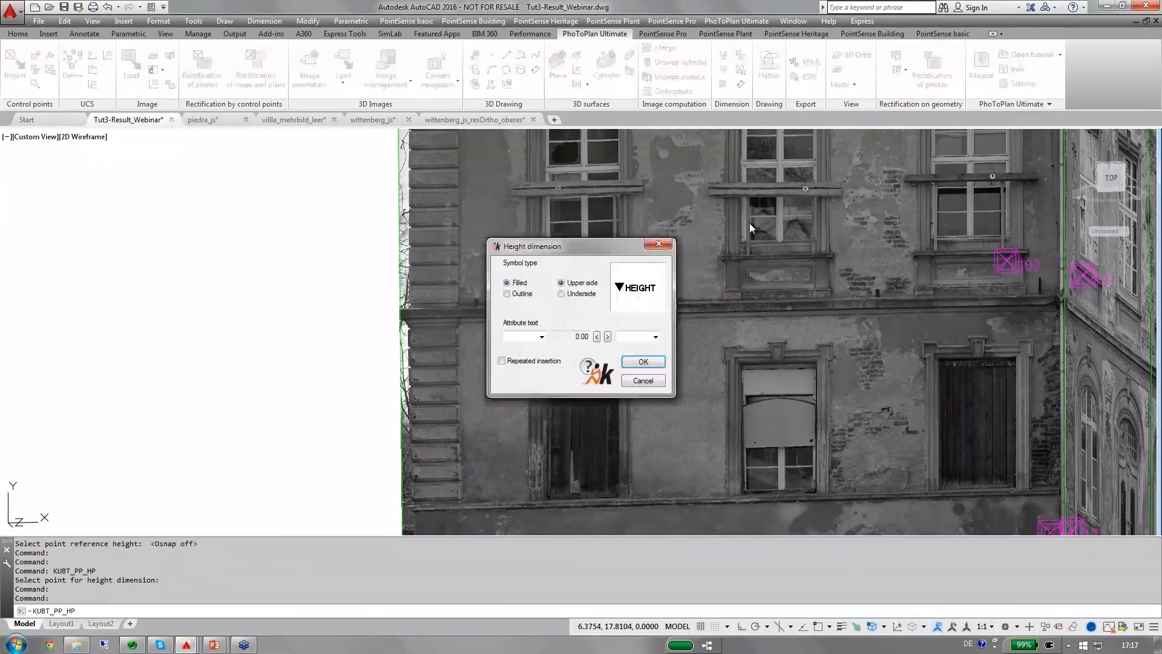
left_click(643, 362)
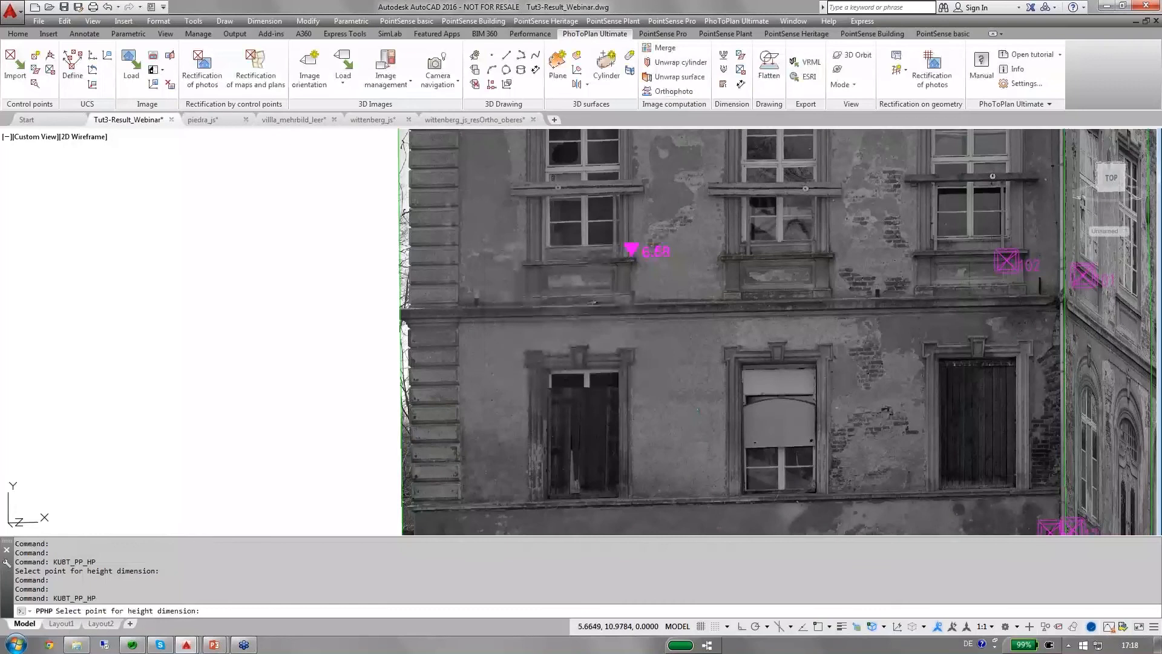
left_click(724, 496)
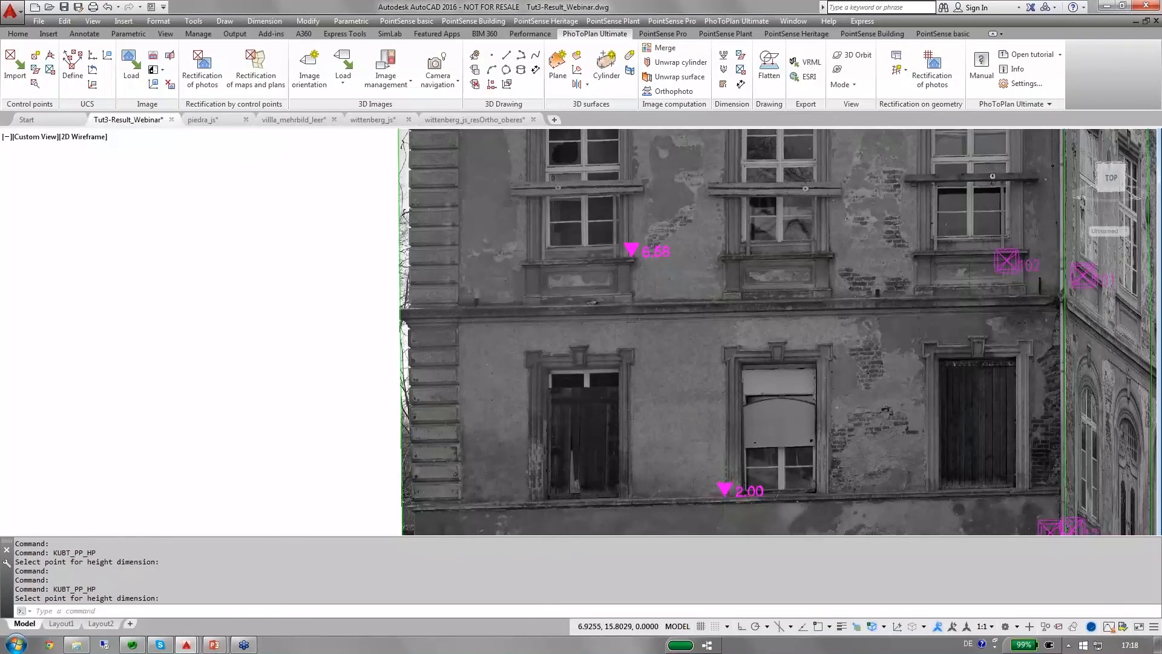
Start an area dimension and define its partial area by the four corner points of the right ground-floor window's dark opening.
scroll(791, 238, "down", 4)
scroll(791, 238, "up", 2)
middle_click_drag(791, 238, 656, 241)
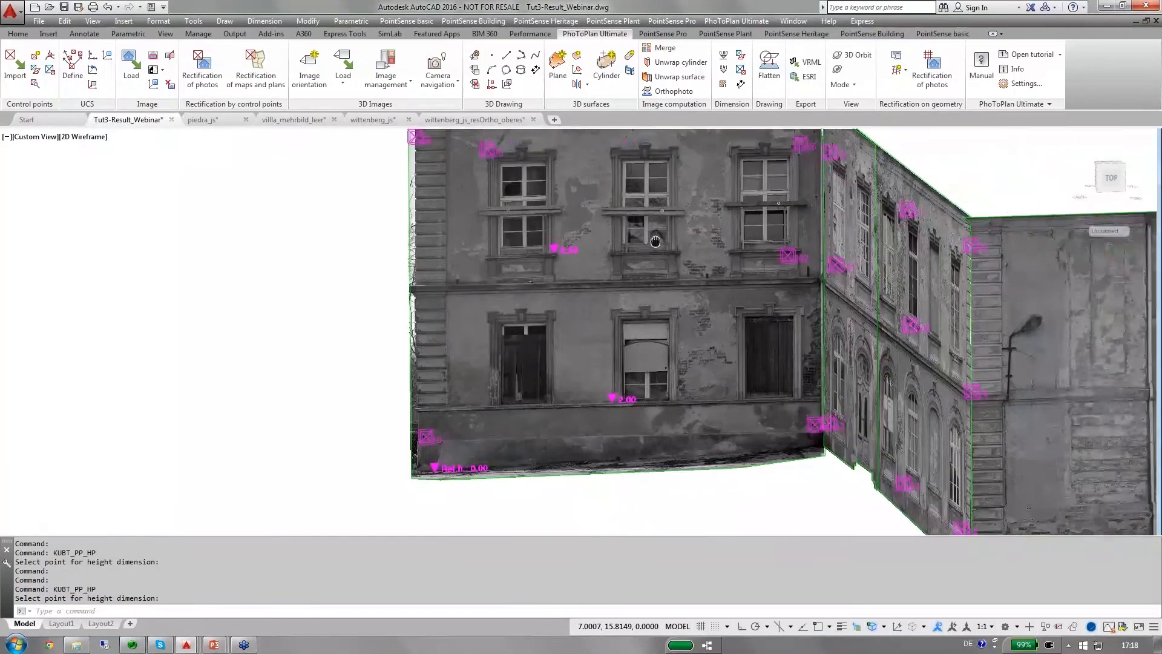
scroll(697, 327, "up", 4)
mouse_move(697, 327)
middle_mouse_down()
mouse_move(646, 369)
mouse_move(662, 339)
mouse_move(637, 327)
middle_mouse_up()
scroll(662, 399, "down", 3)
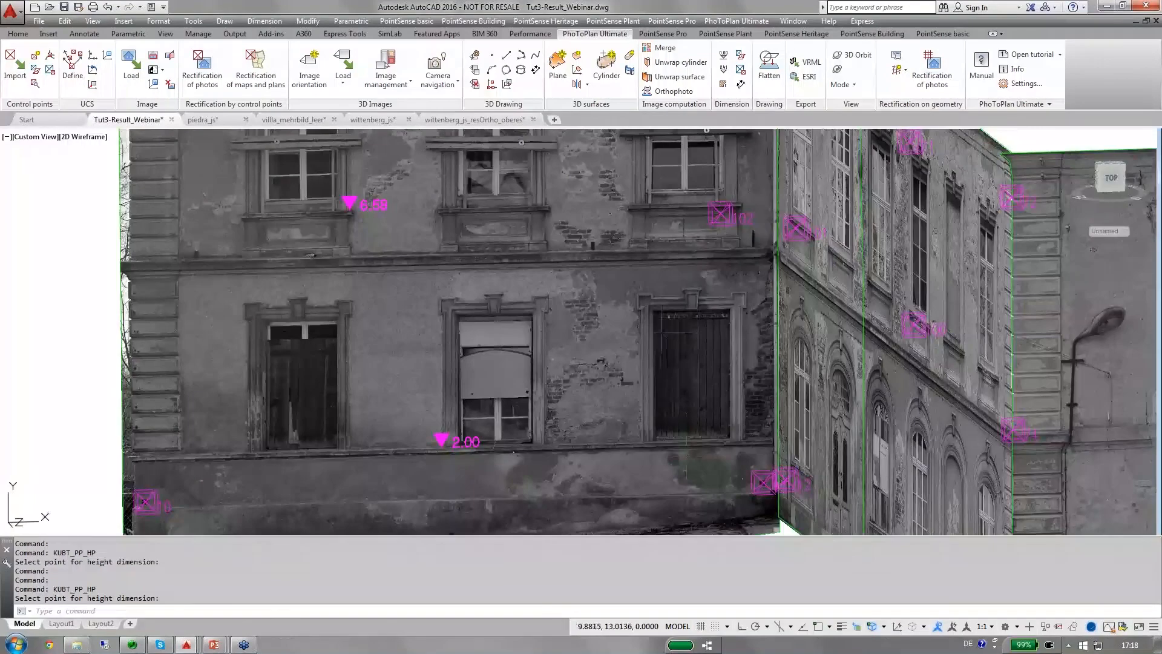
scroll(714, 402, "up", 2)
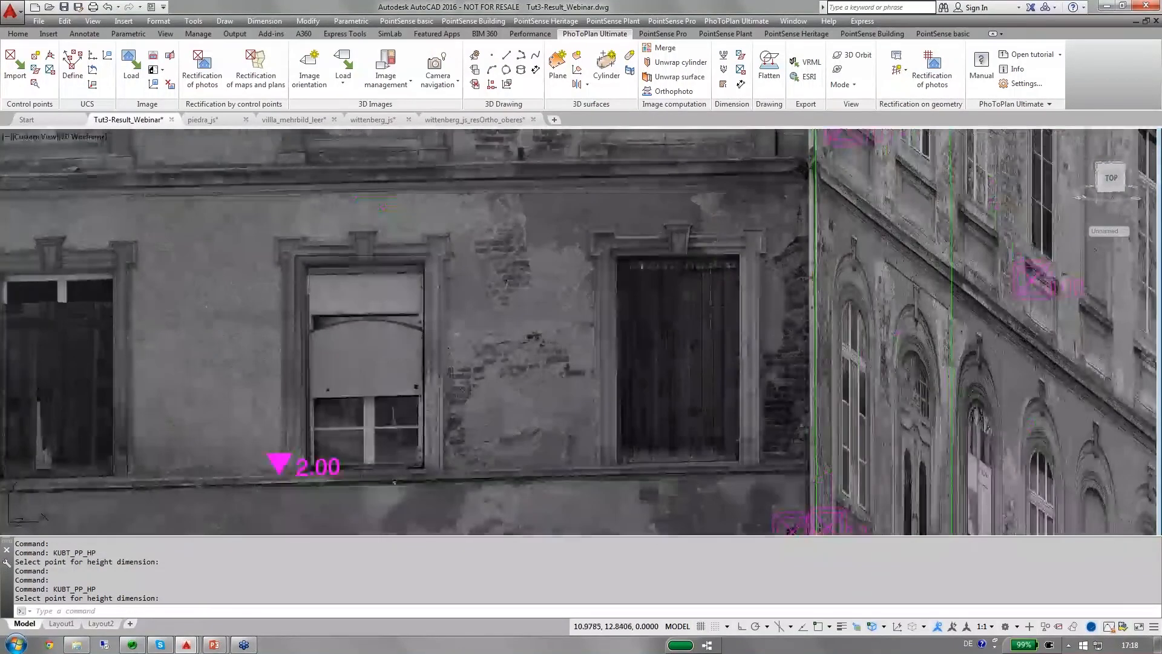
left_click(721, 84)
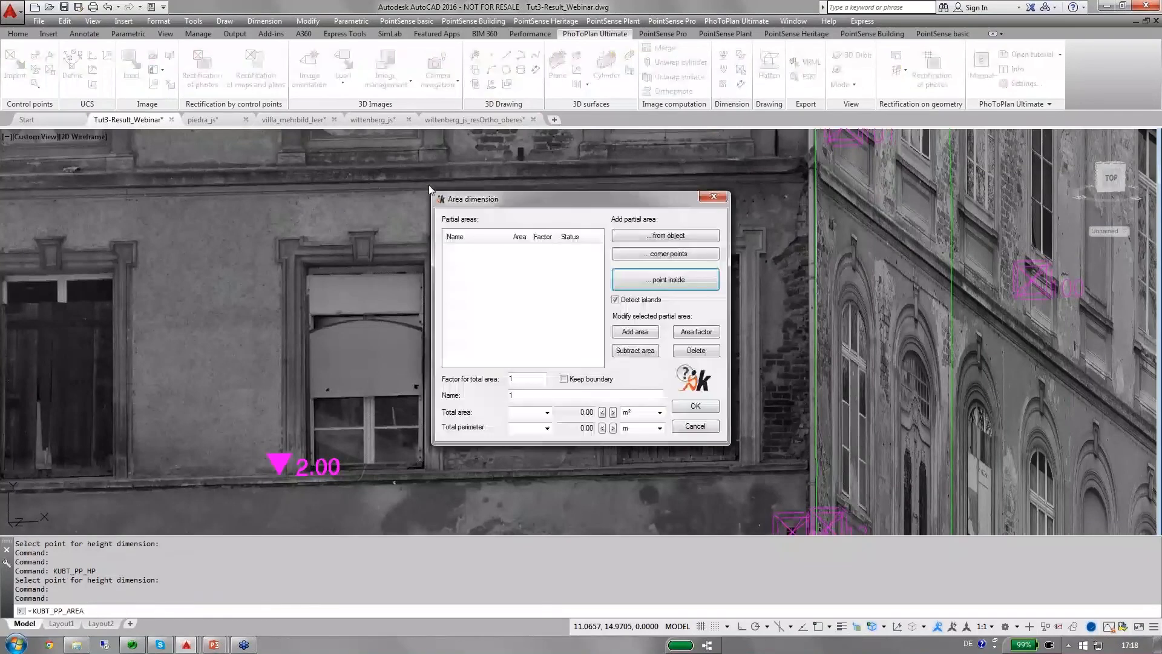
left_click_drag(439, 202, 216, 178)
left_click_drag(310, 176, 296, 154)
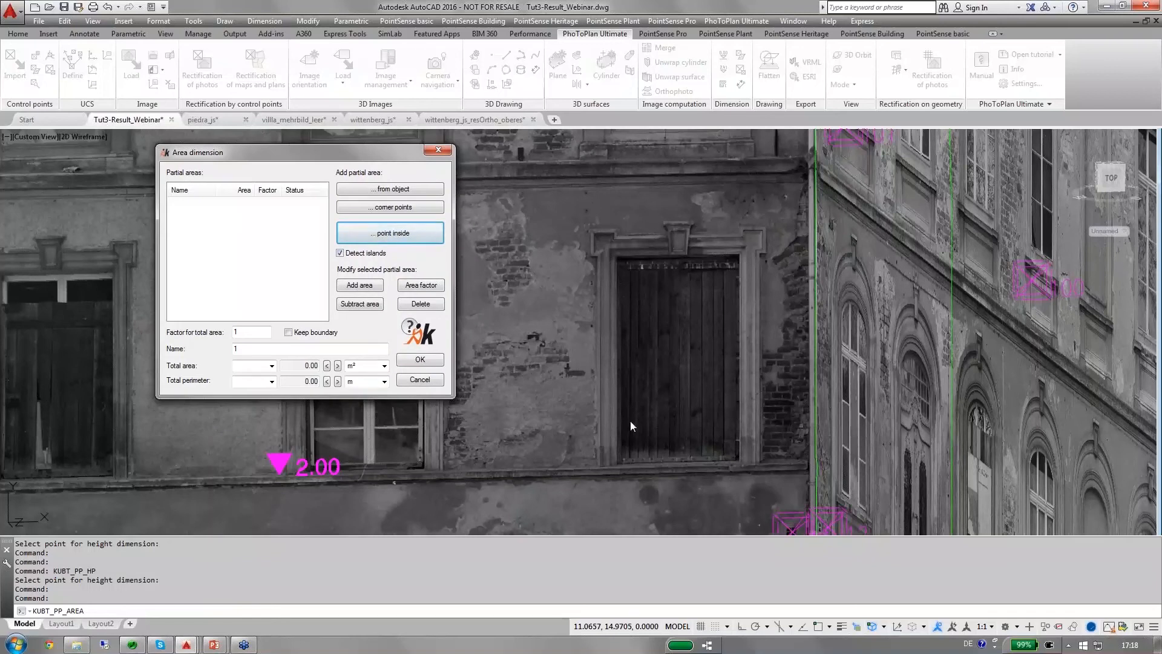
left_click(392, 208)
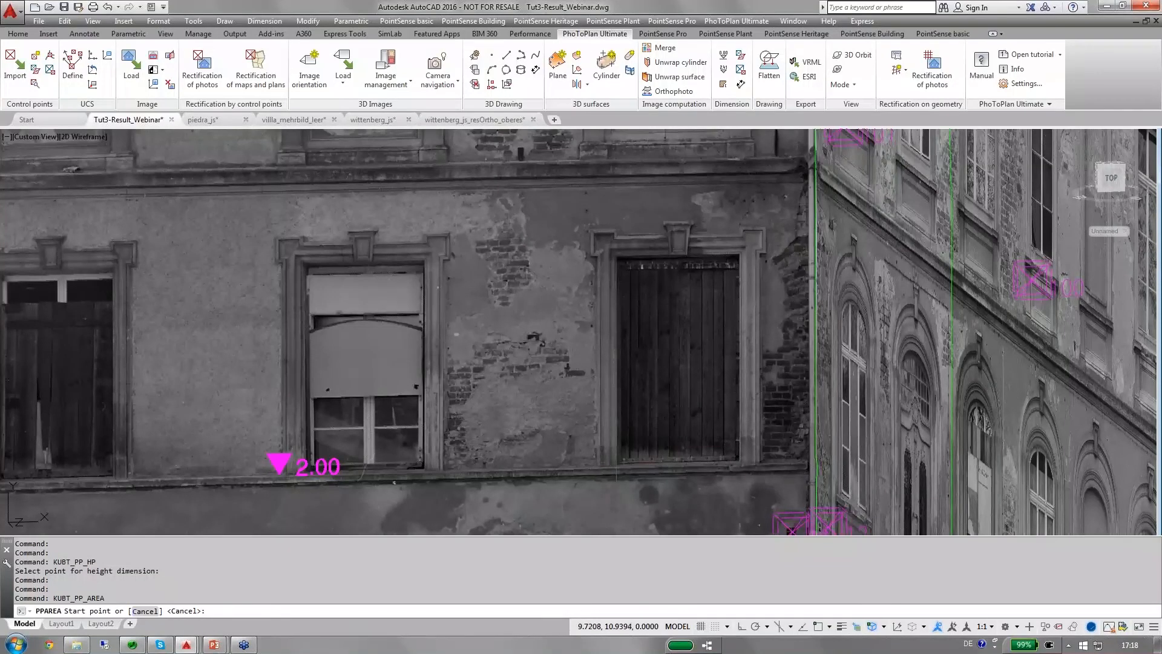
left_click(616, 465)
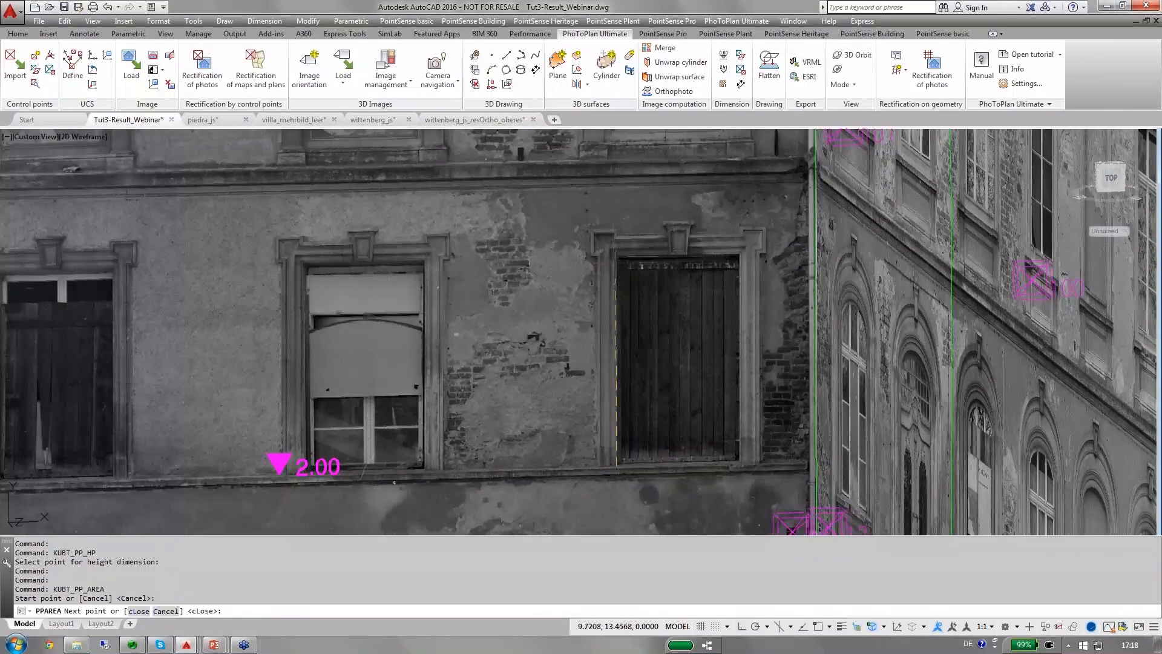
left_click(616, 254)
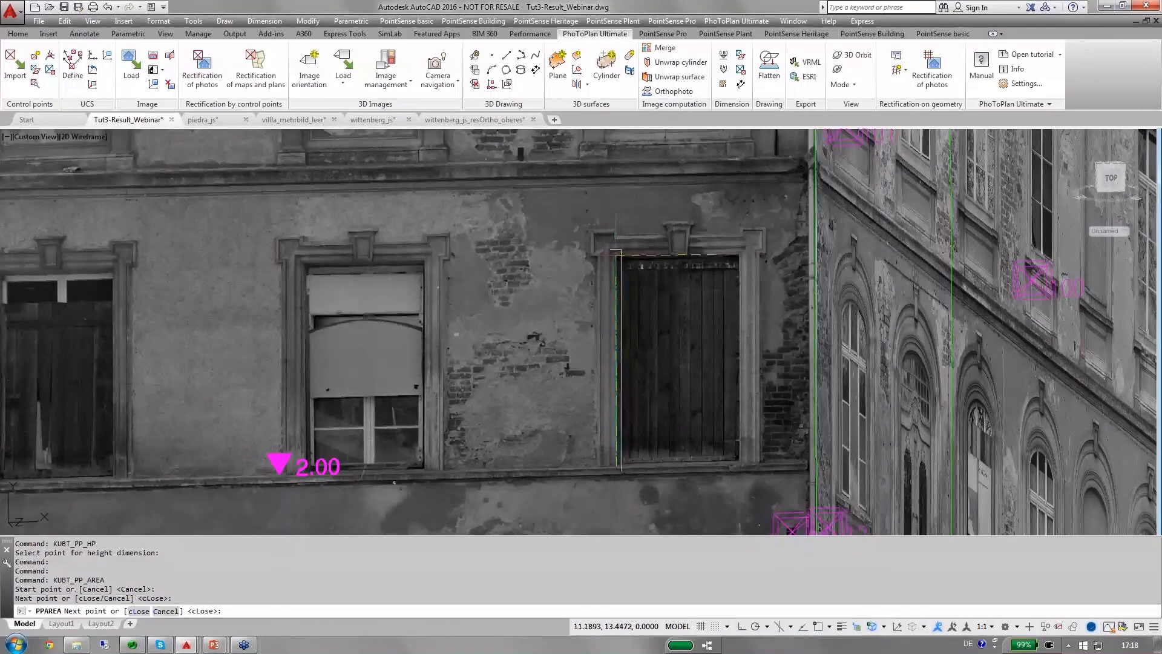
left_click(740, 254)
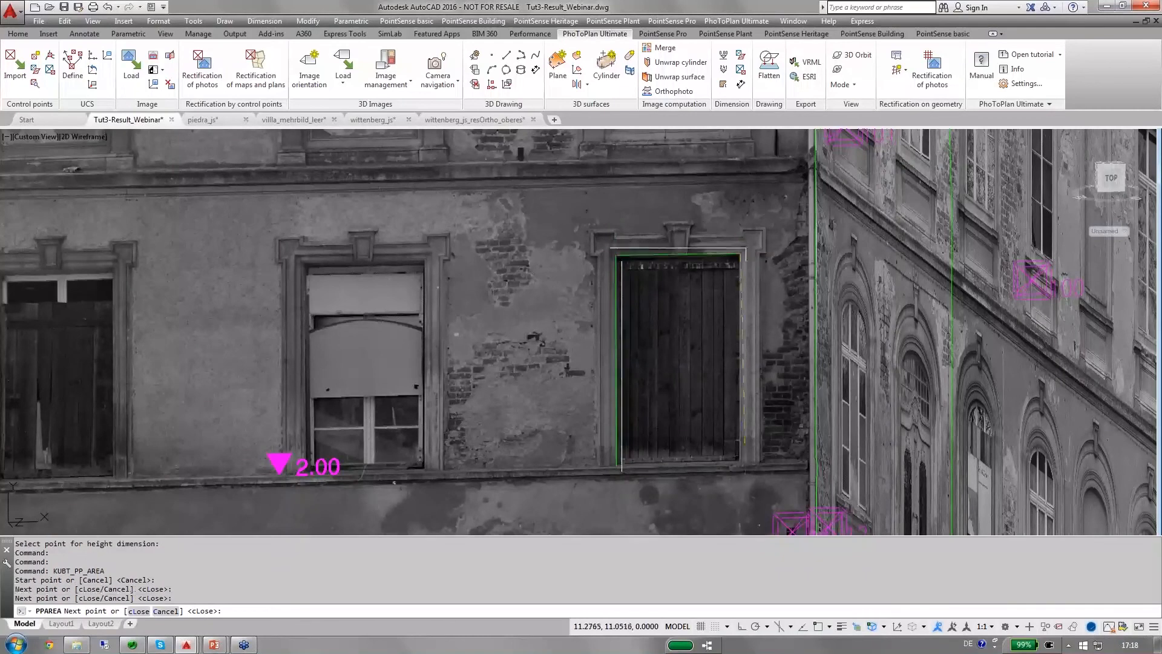
left_click(740, 466)
right_click(739, 463)
left_click(764, 517)
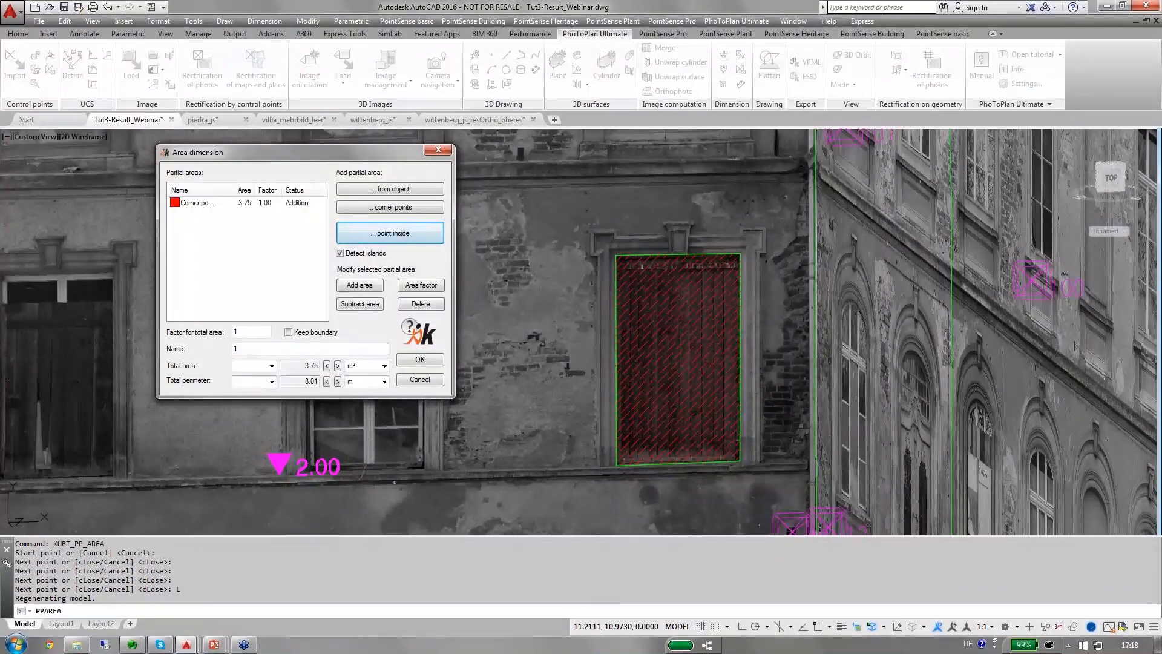
Set the attribute texts to Area: and Perimeter: and place the area label over the right ground-floor window.
left_click(272, 365)
left_click(271, 381)
left_click(264, 401)
left_click(420, 360)
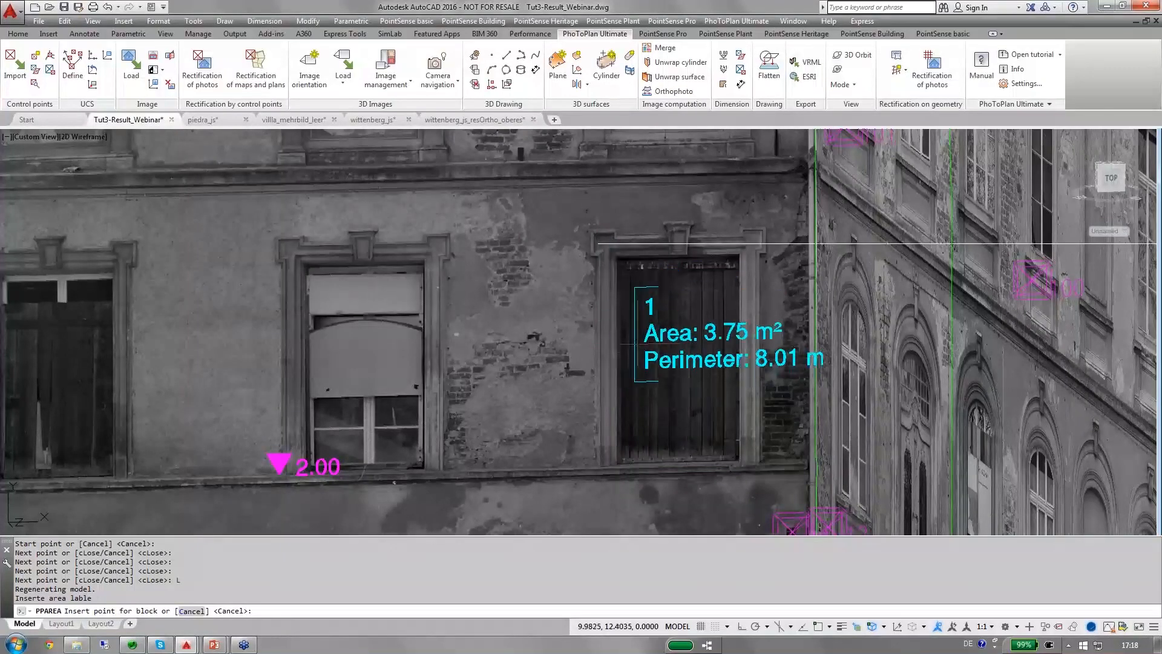
left_click(631, 296)
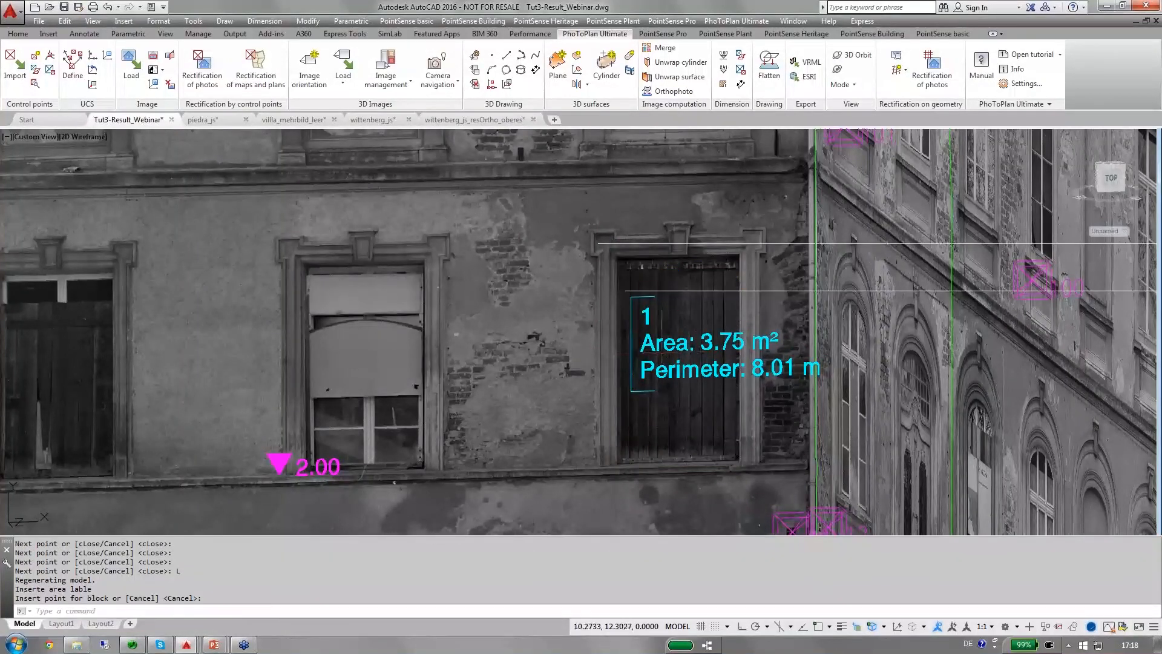
scroll(663, 351, "down", 2)
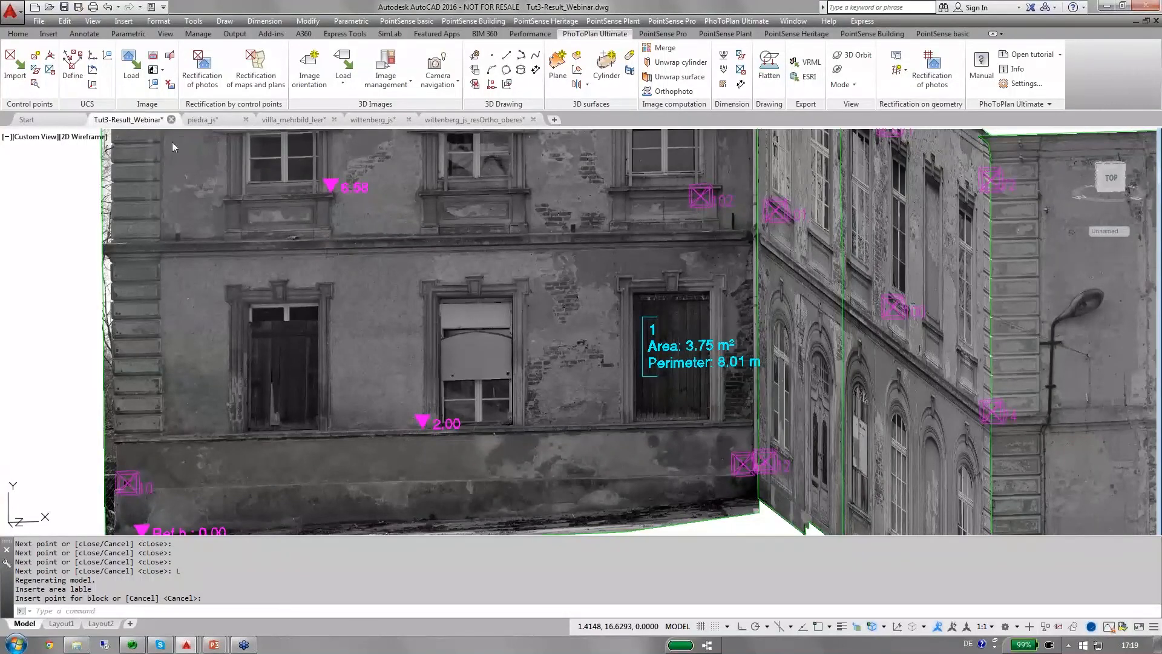
Close the drawing Tut3-Result_Webinar.dwg with its changes saved, and switch to the running PowerPoint slide show.
left_click(171, 120)
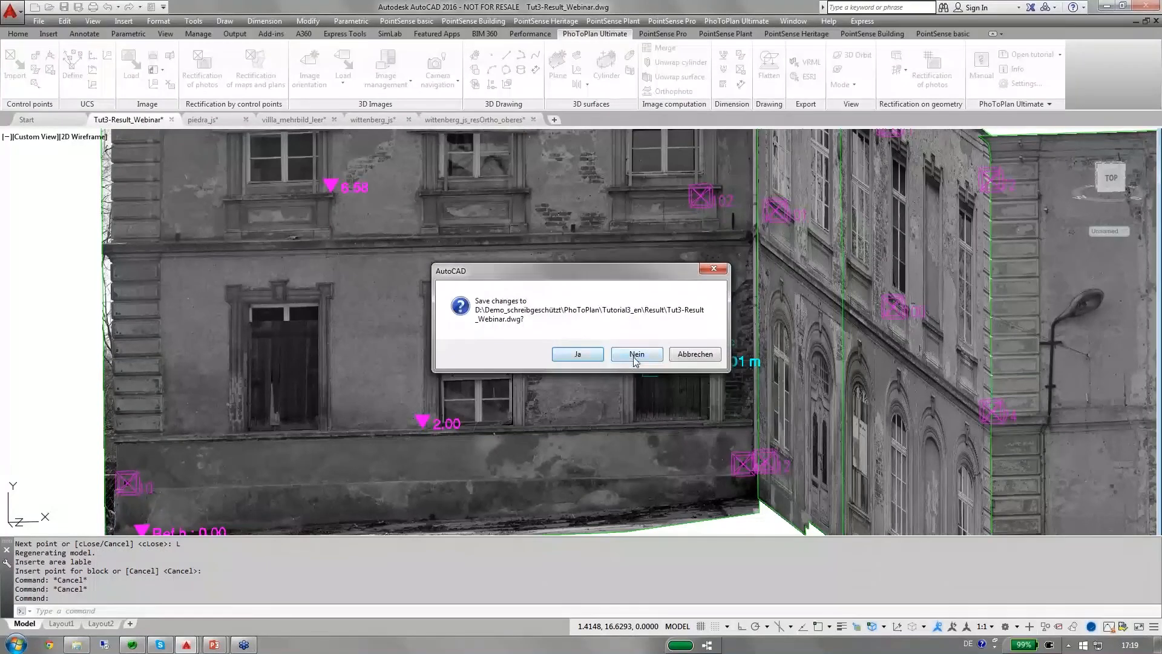
left_click(578, 355)
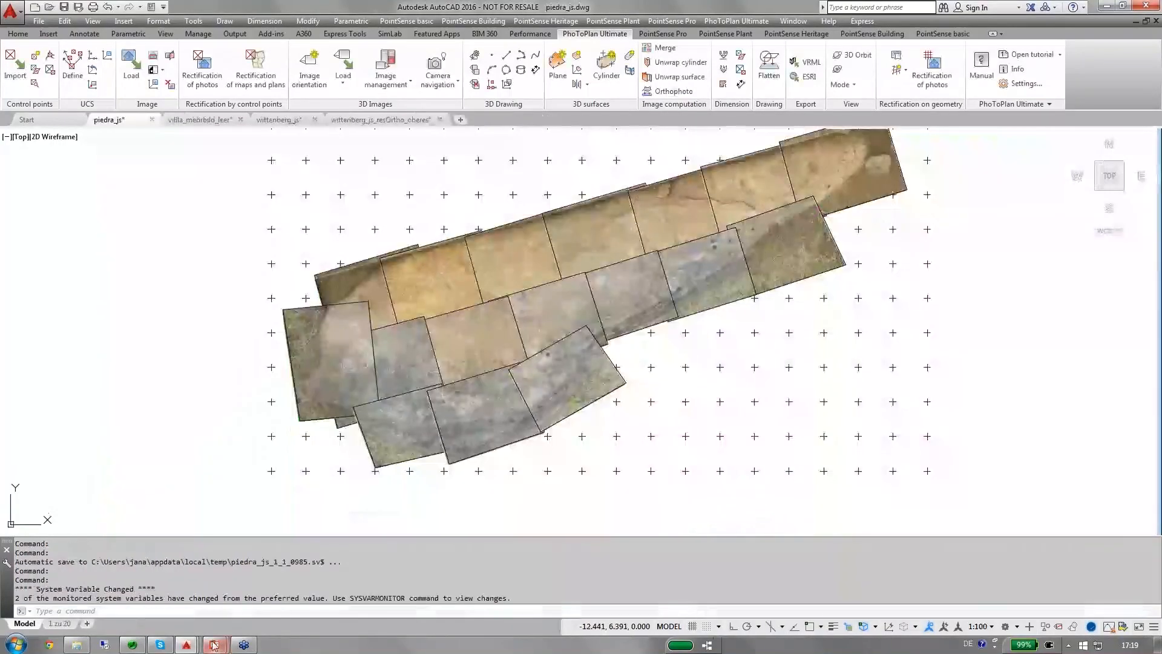
mouse_move(214, 645)
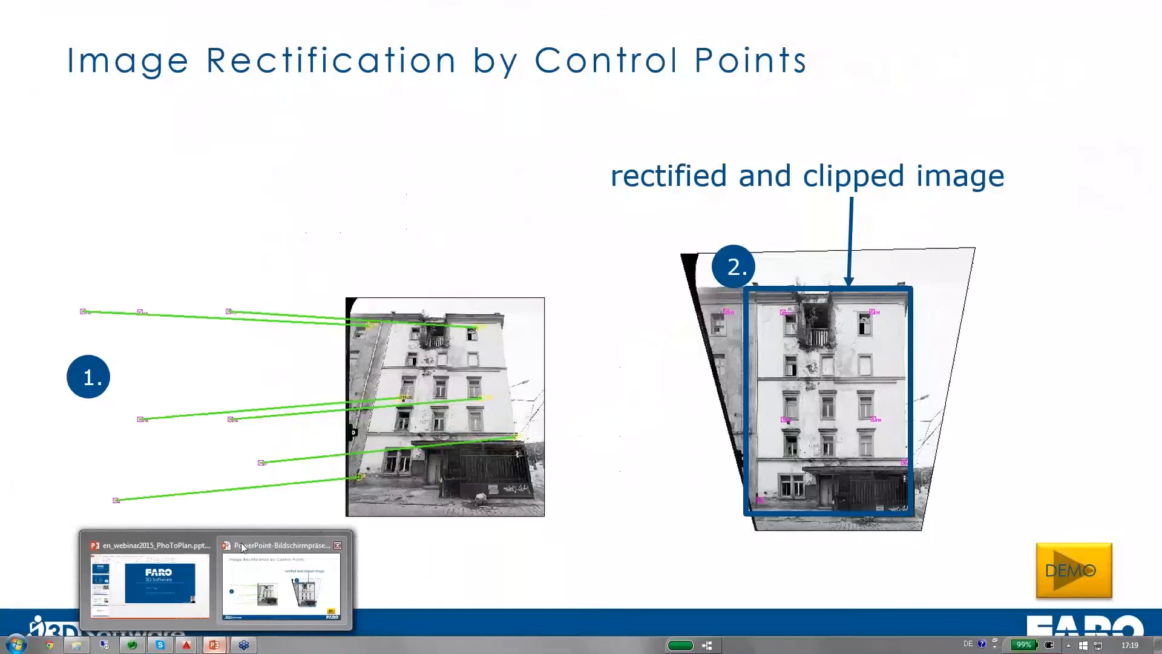
left_click(242, 547)
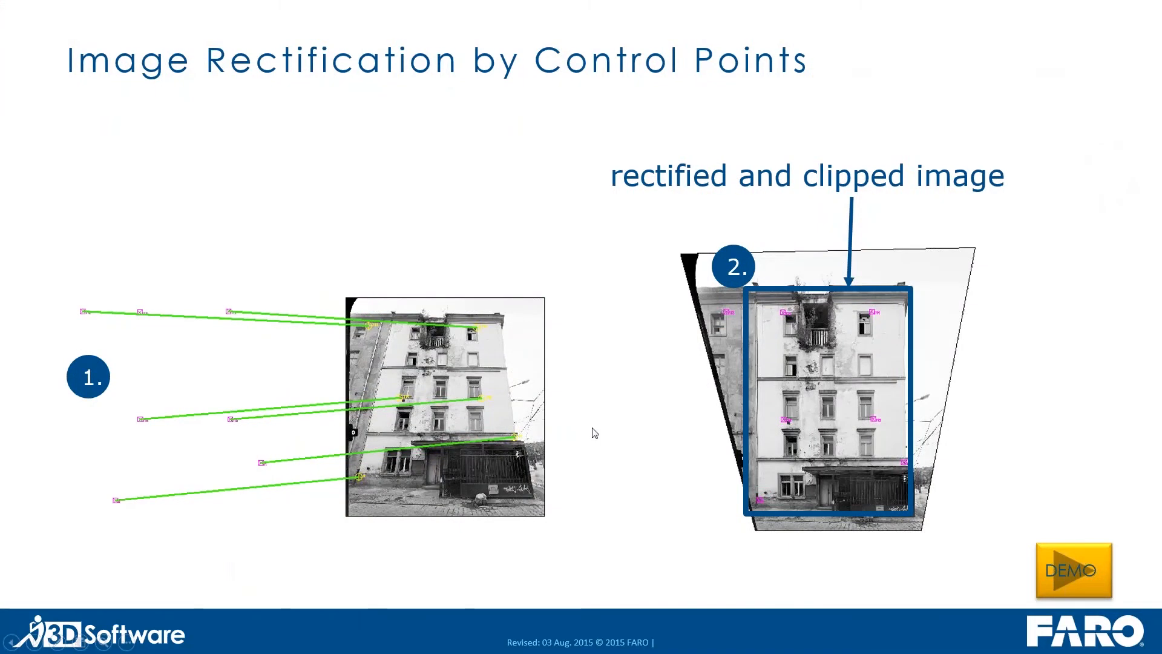
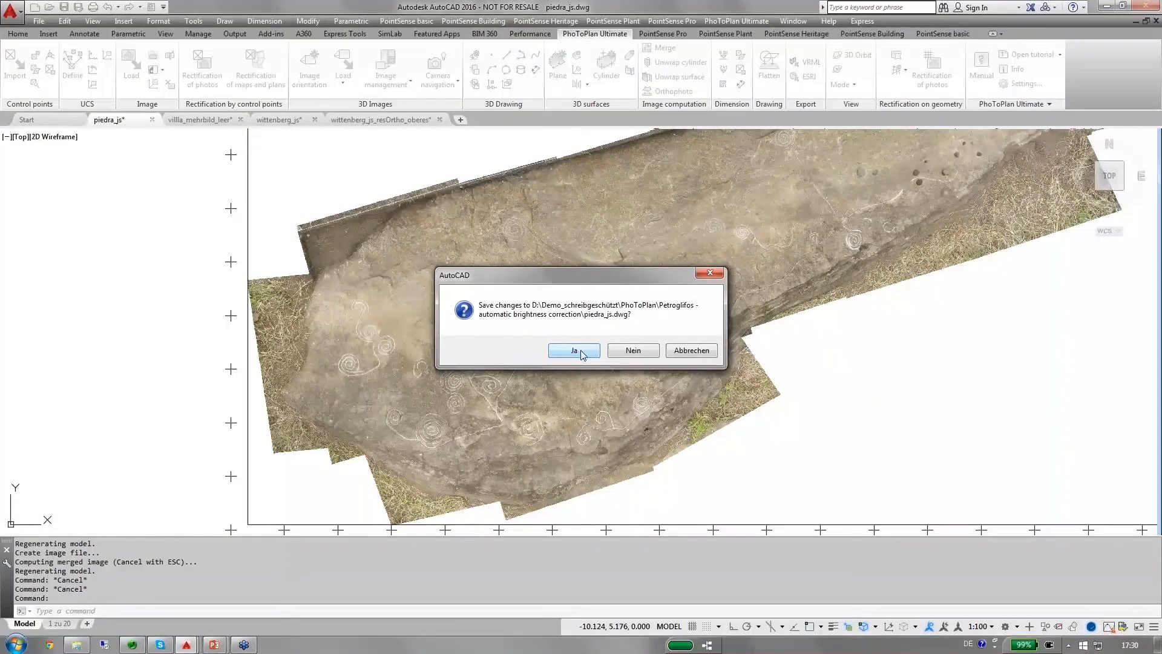
Close the drawing piedra_js.dwg without saving its changes, and look over the options for loading oriented images.
left_click(636, 354)
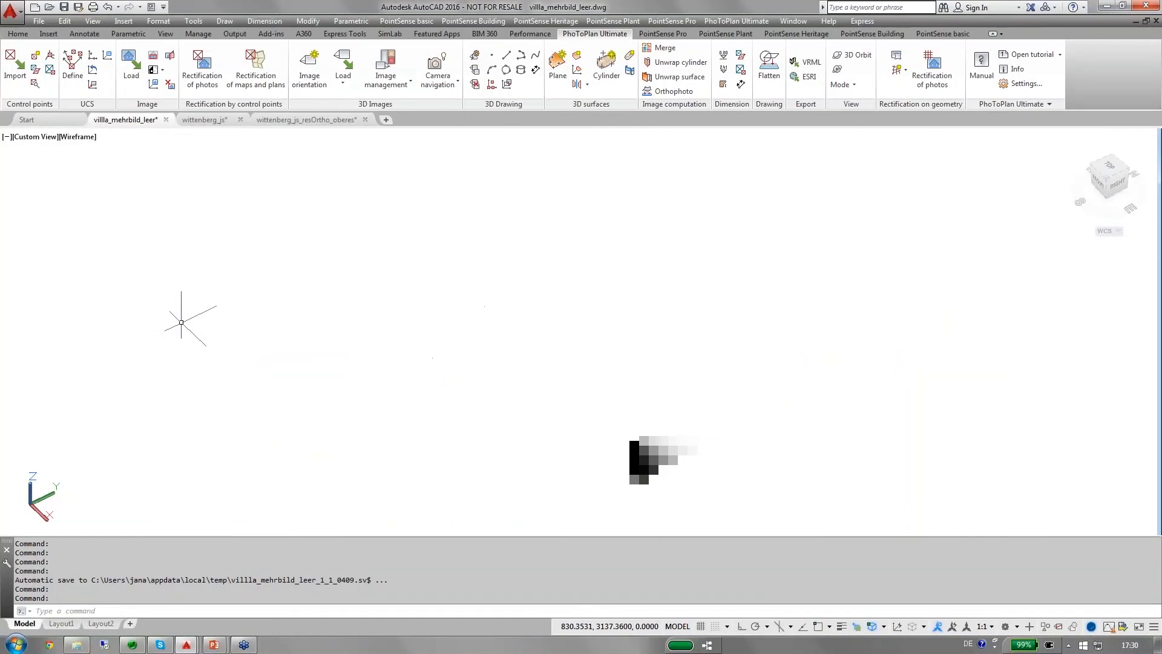
left_click(343, 84)
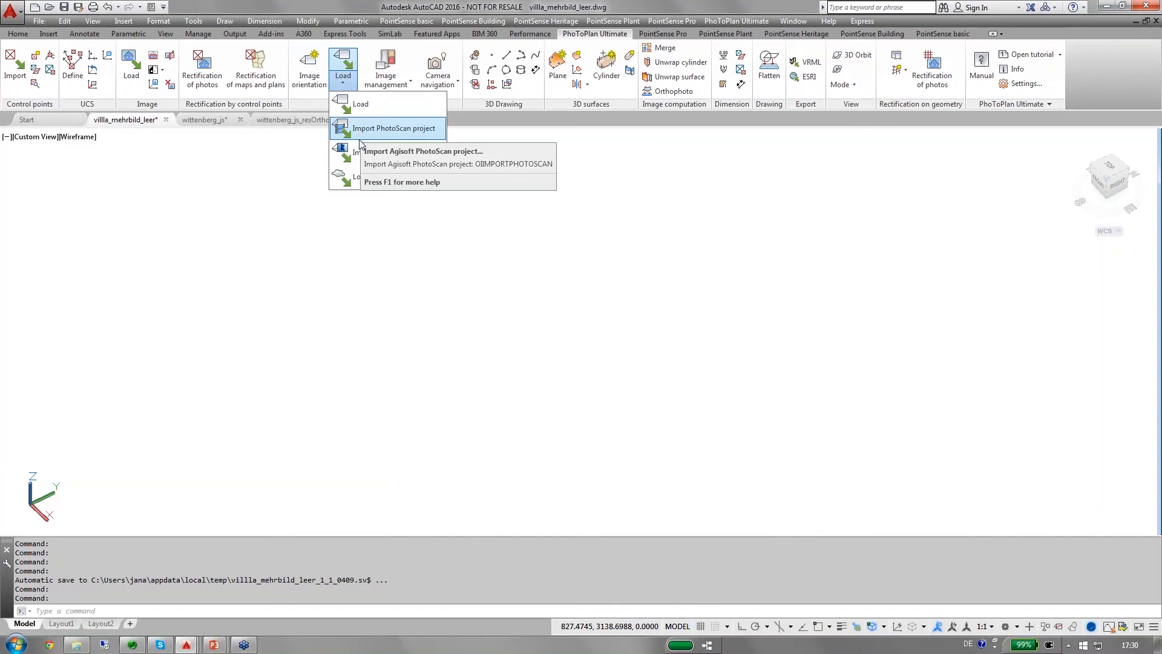
left_click(362, 4)
Open the image management, add the _kubit_oriented_images_cameras folder as additional directory with oriented images, and browse the villa photos.
left_click(388, 65)
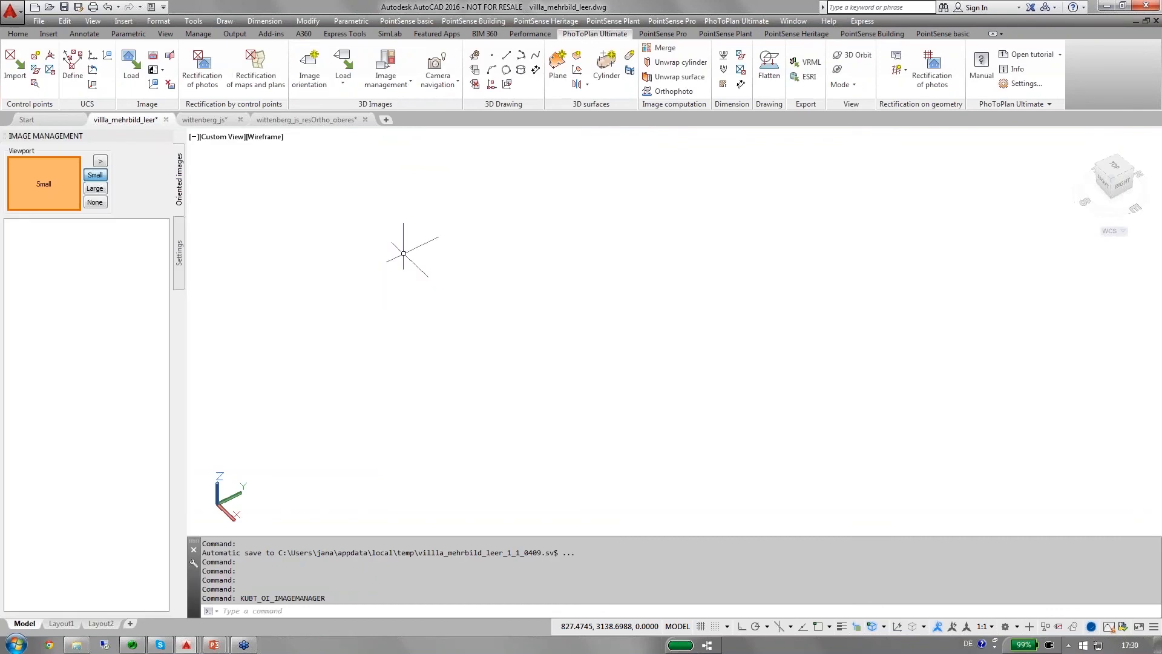
left_click(181, 265)
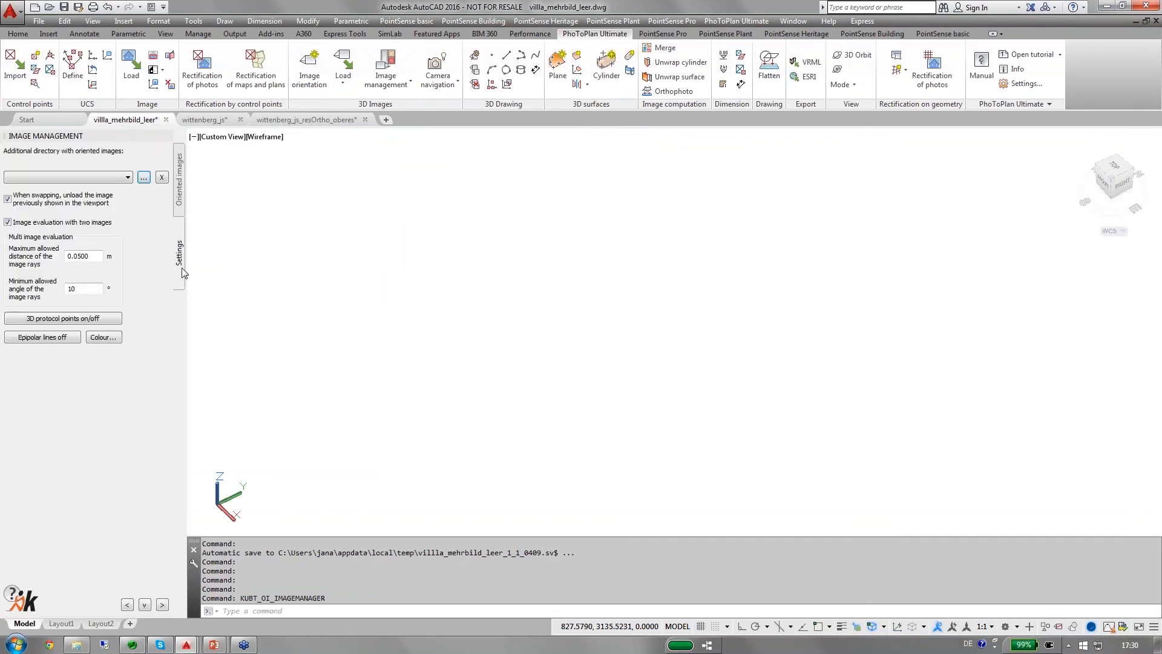
left_click(144, 178)
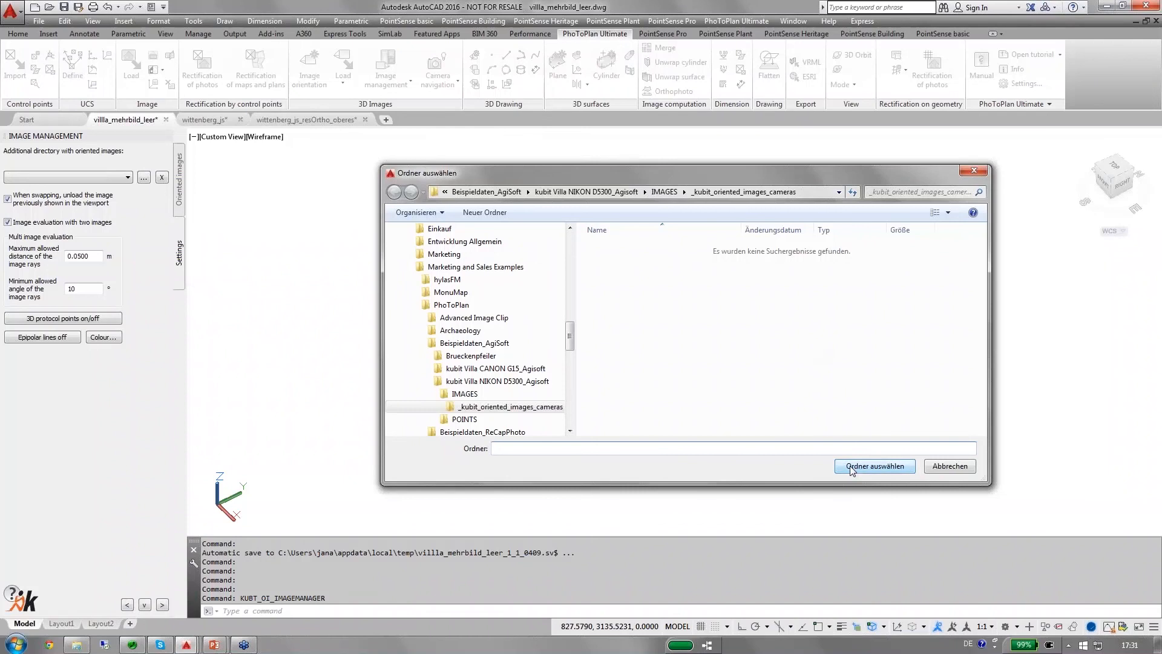
left_click(875, 466)
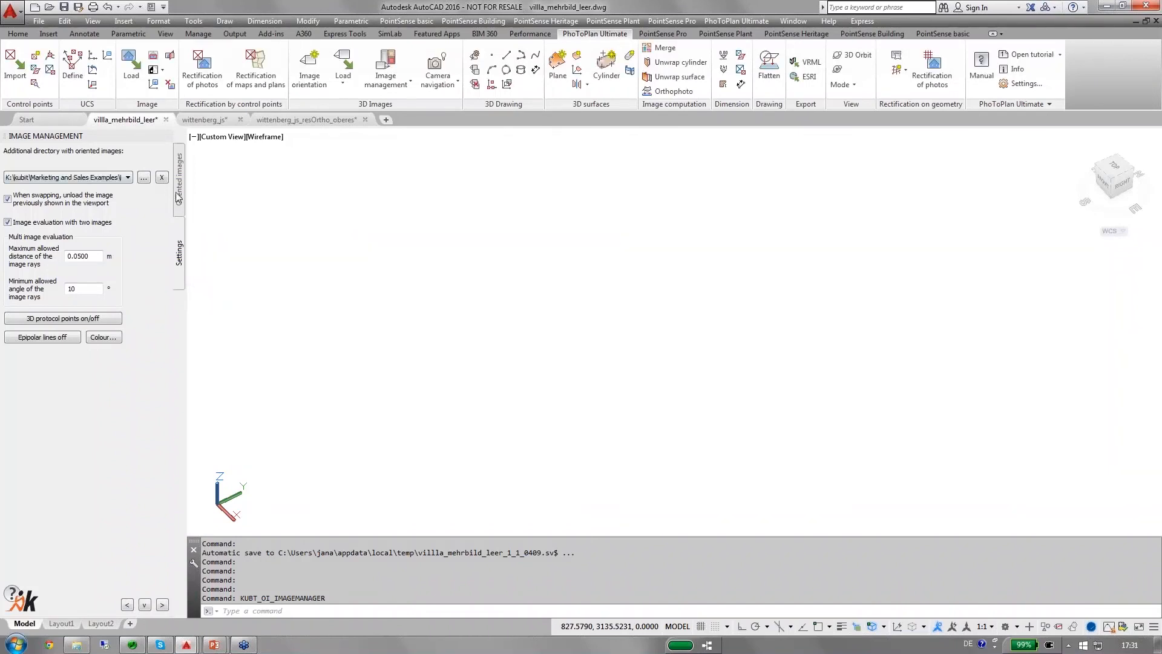
left_click(179, 195)
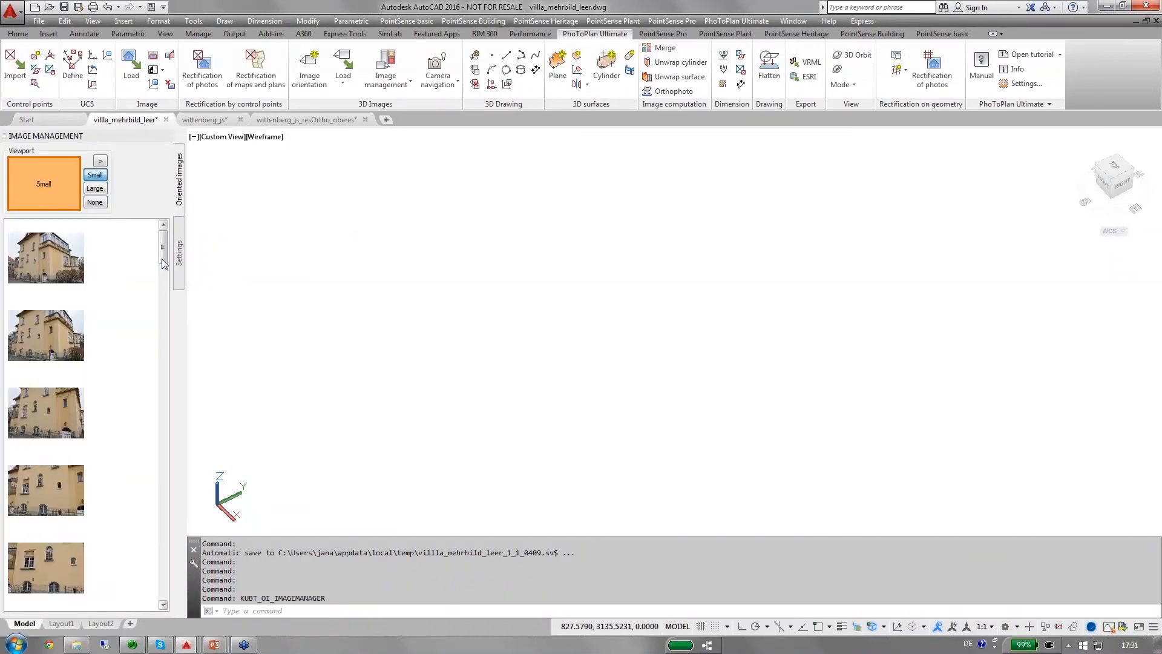
left_click_drag(164, 248, 158, 483)
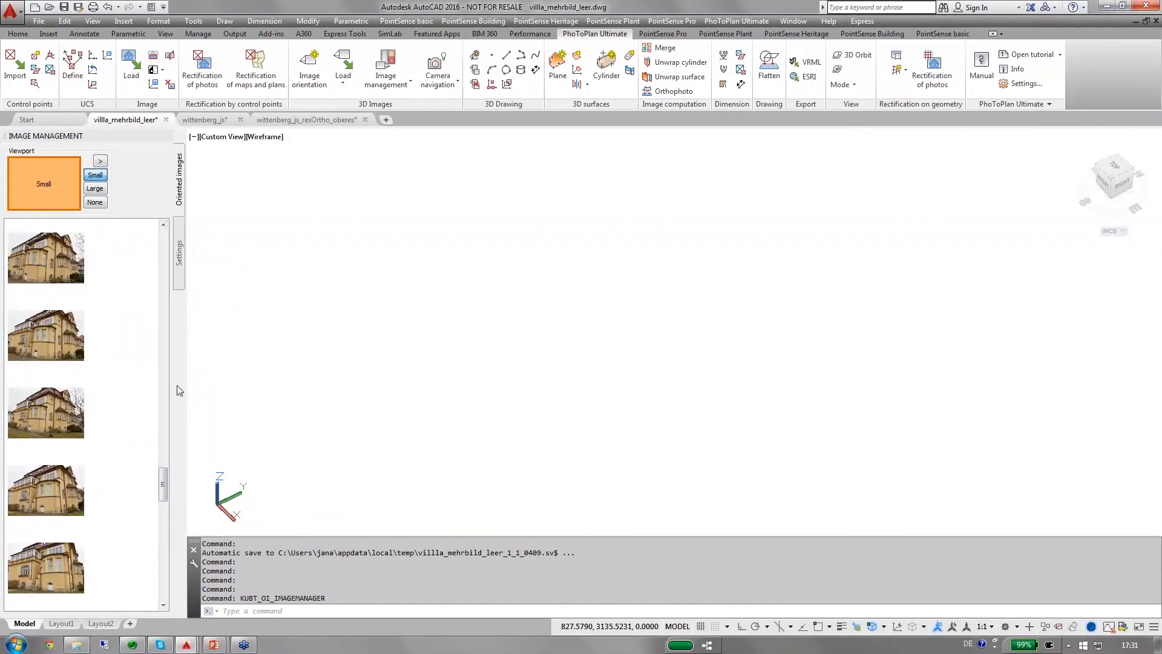
left_click_drag(165, 489, 168, 548)
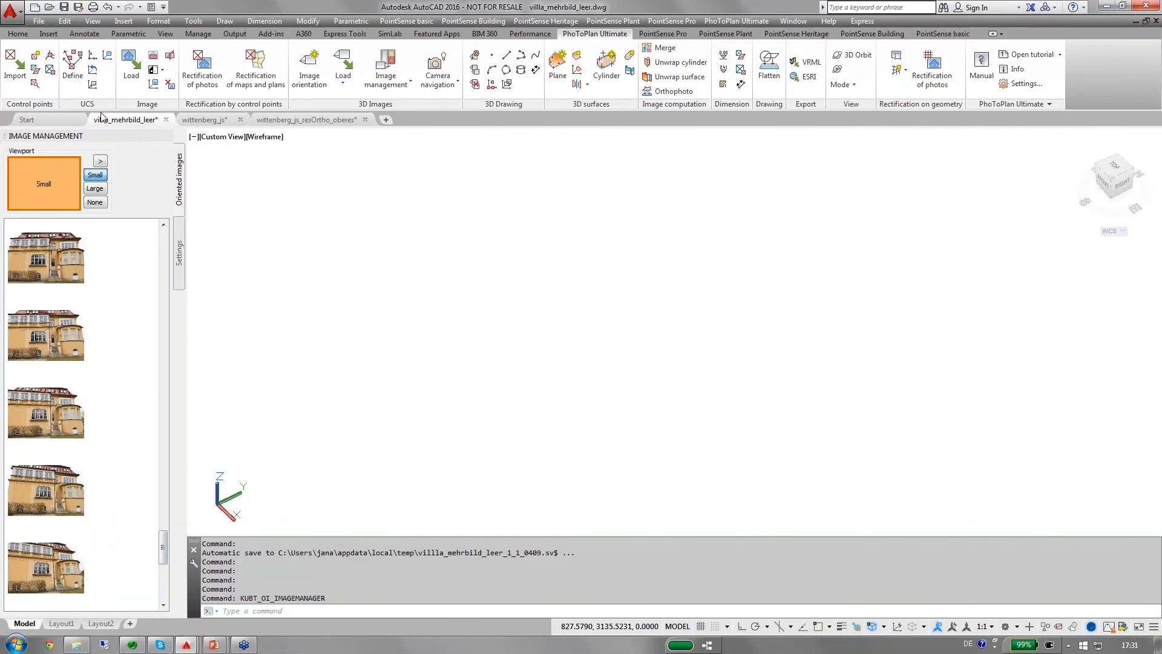
Split the drawing area into two vertical viewports, assigning no images to the right viewport and large images to the left one.
left_click(101, 163)
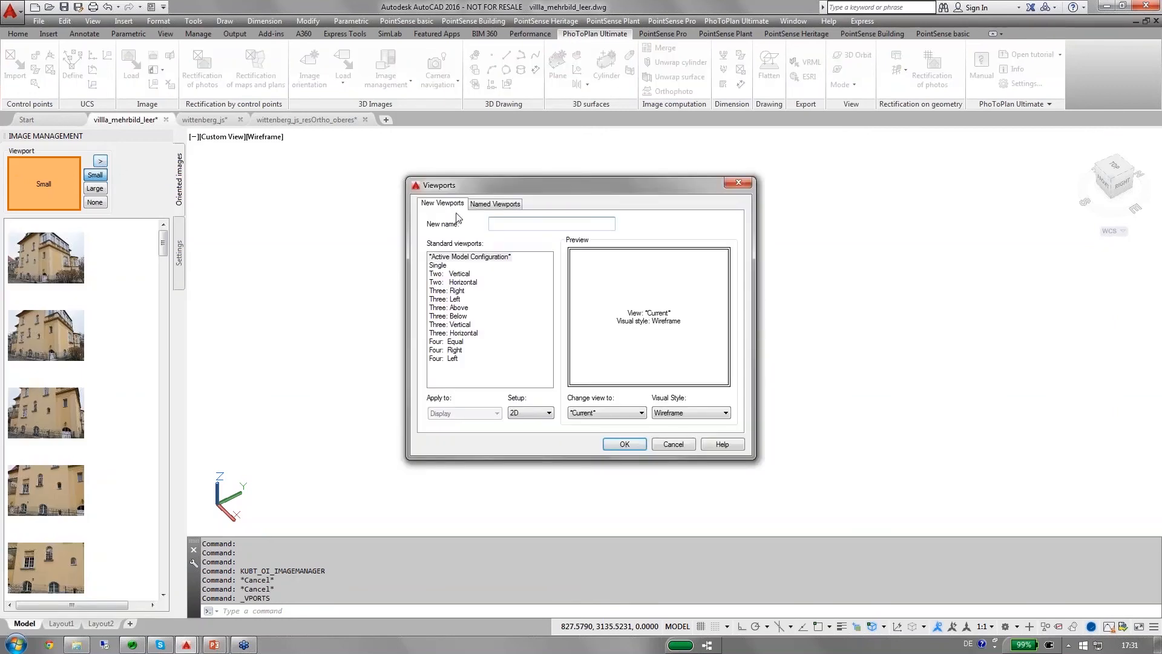
left_click(459, 273)
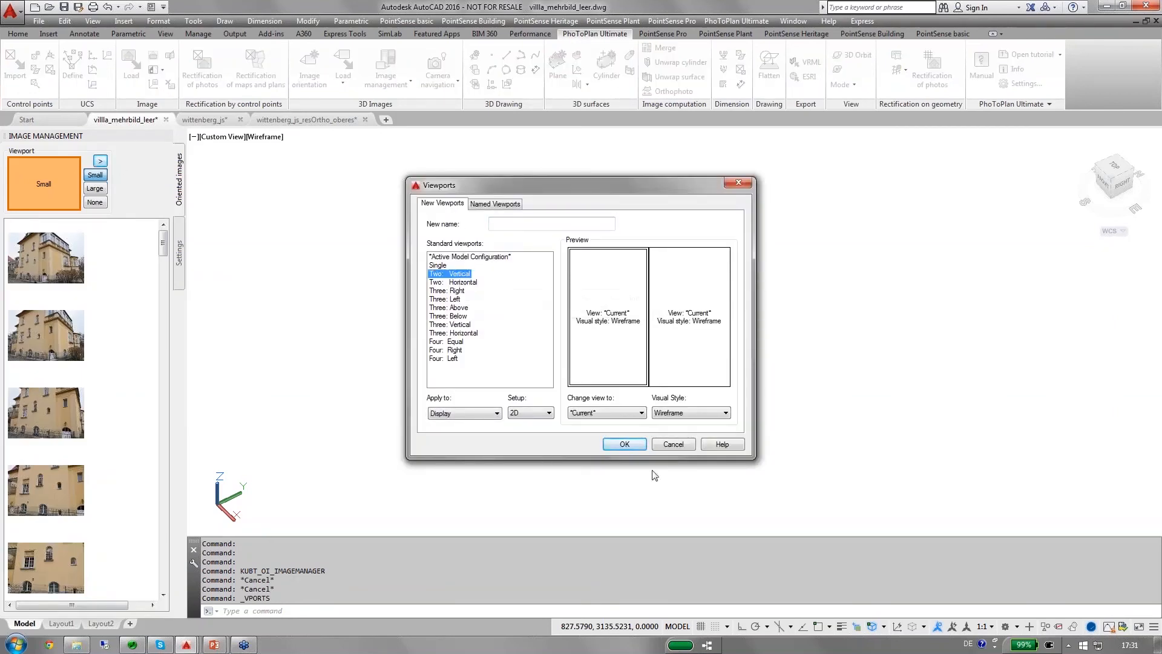
left_click(625, 445)
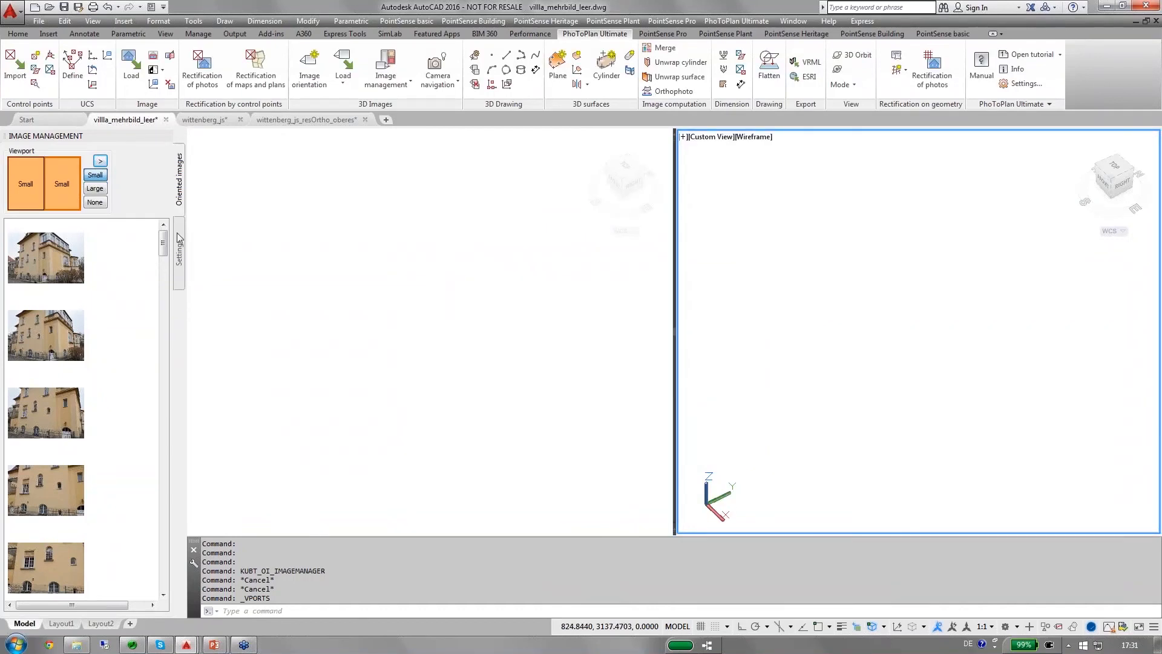
left_click(94, 203)
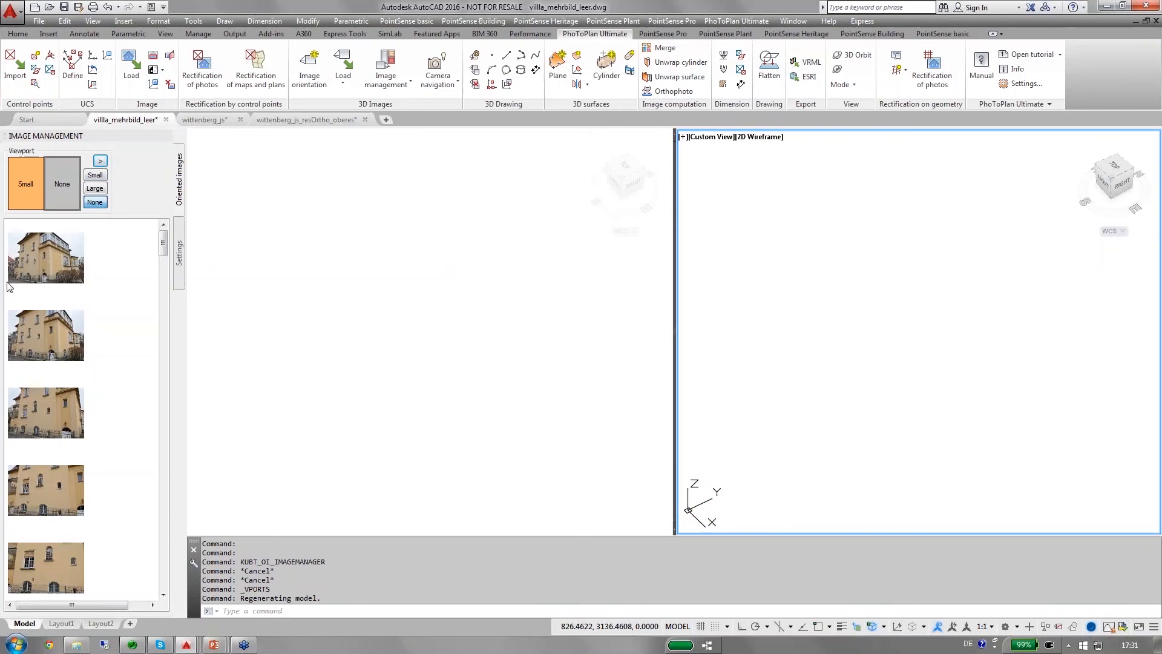
left_click(26, 179)
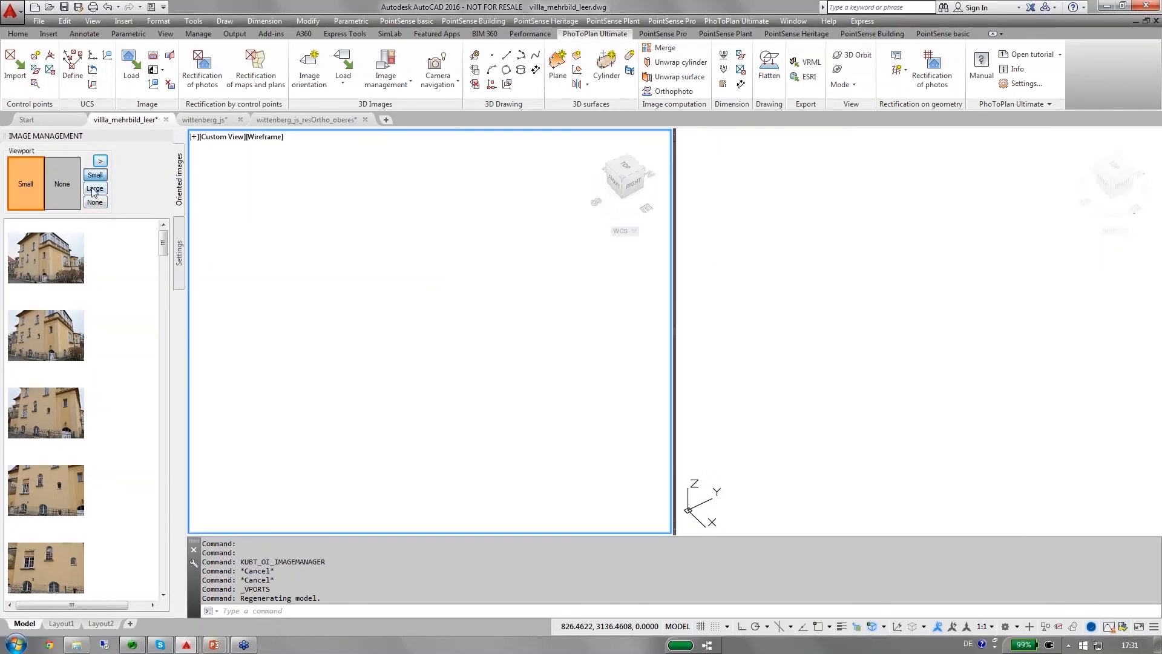
left_click(94, 189)
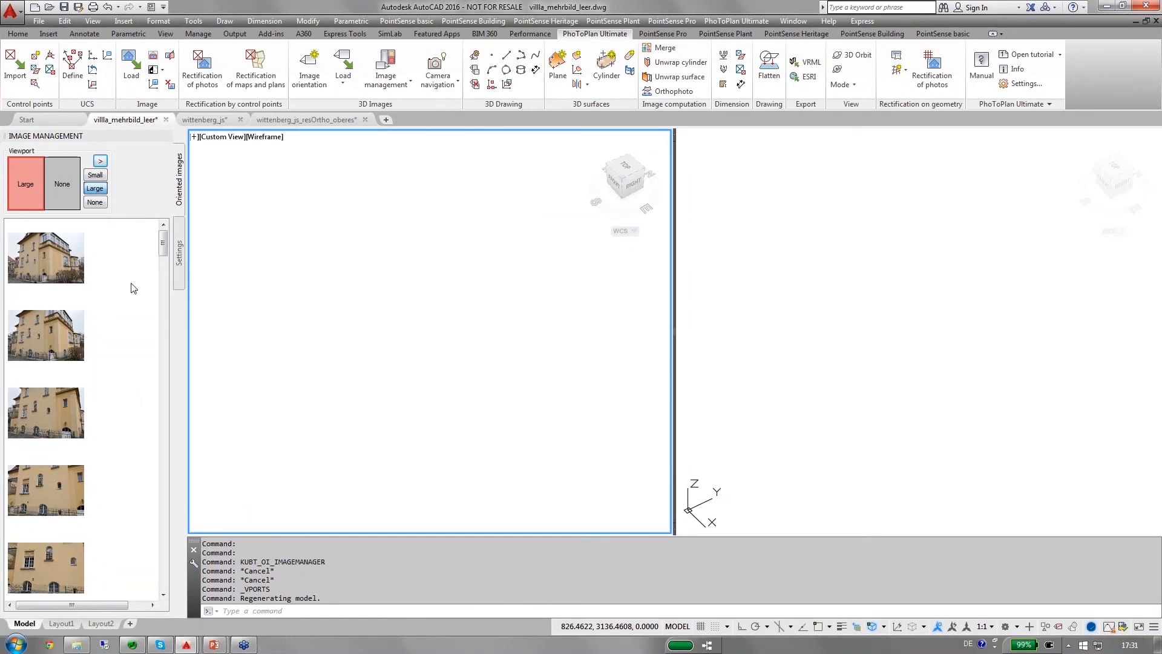
Load a frontal oriented image of the villa's entrance facade into the left viewport and view its large arched window closely.
left_click_drag(162, 248, 163, 532)
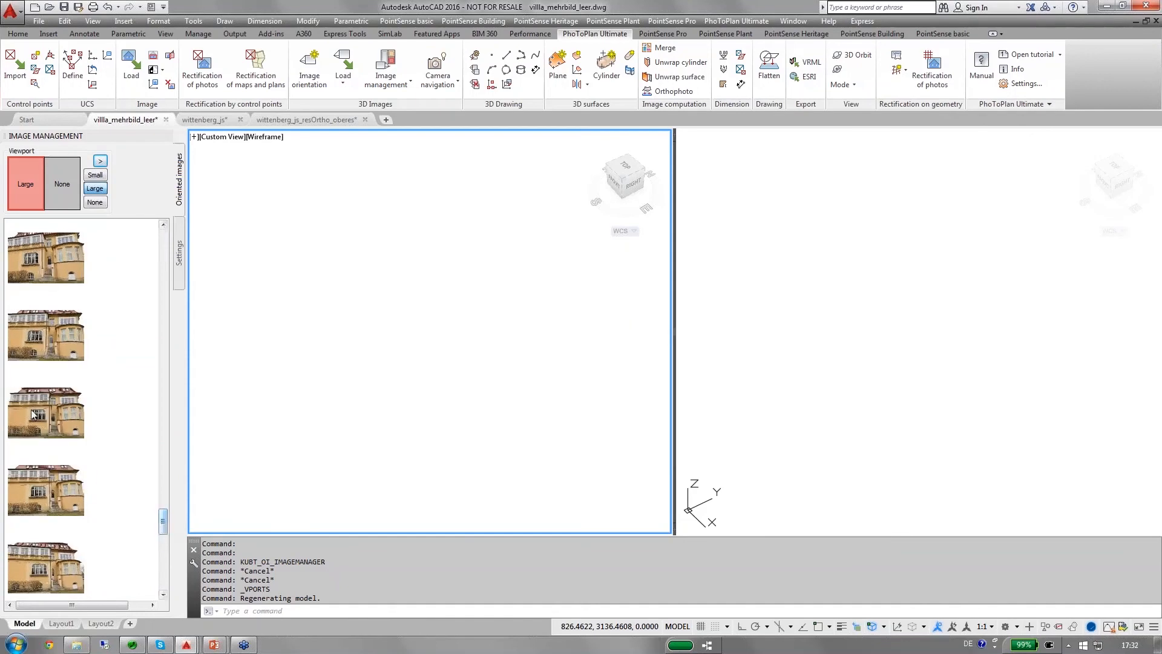
left_click(36, 411)
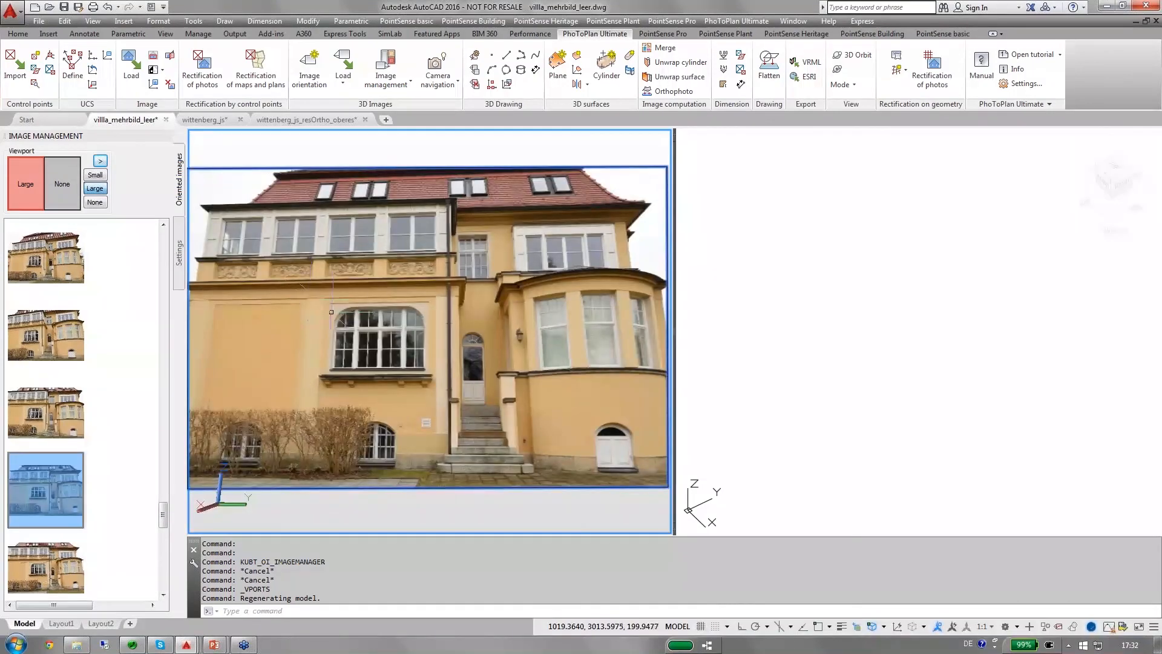
scroll(333, 363, "up", 3)
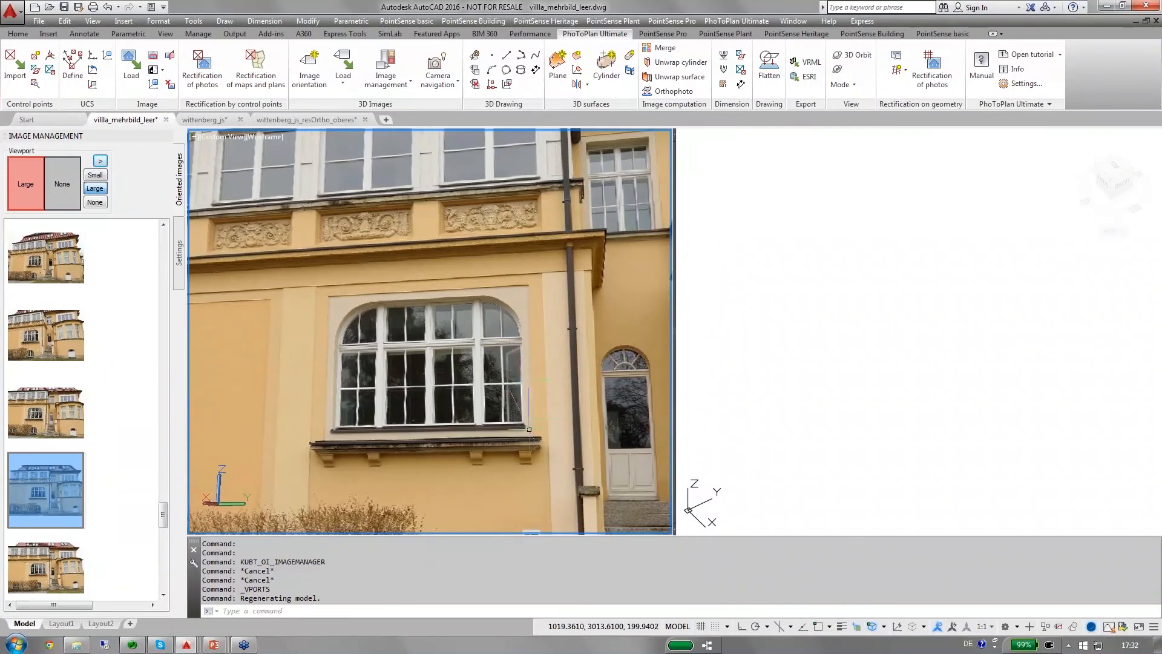
scroll(525, 424, "up", 2)
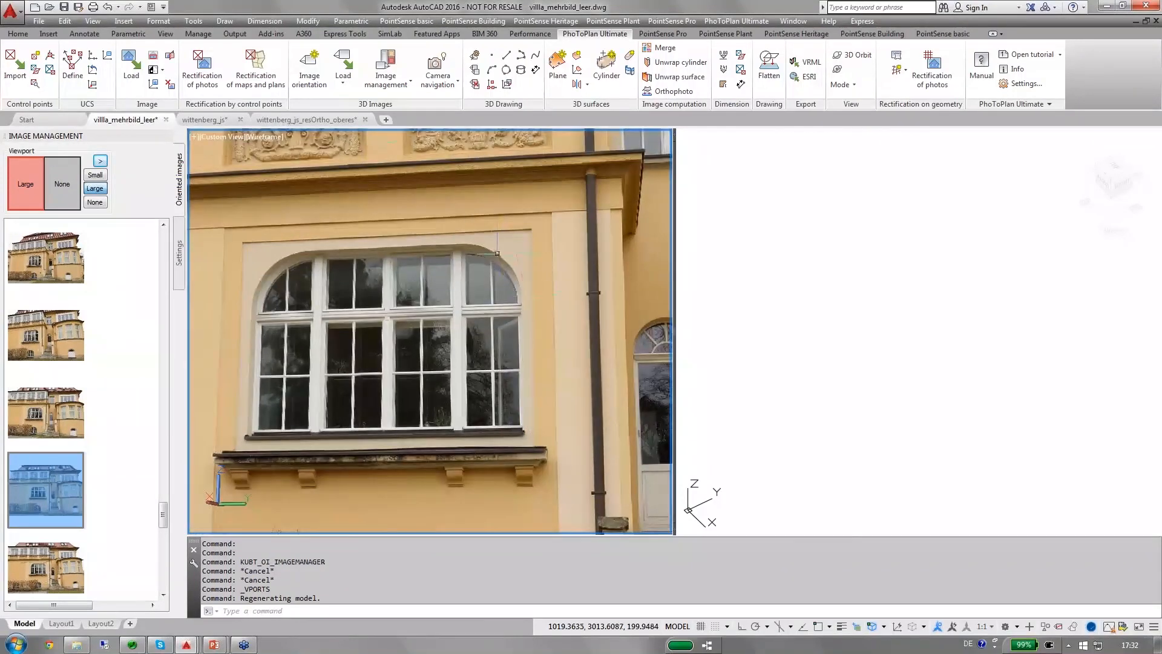
scroll(499, 256, "down", 1)
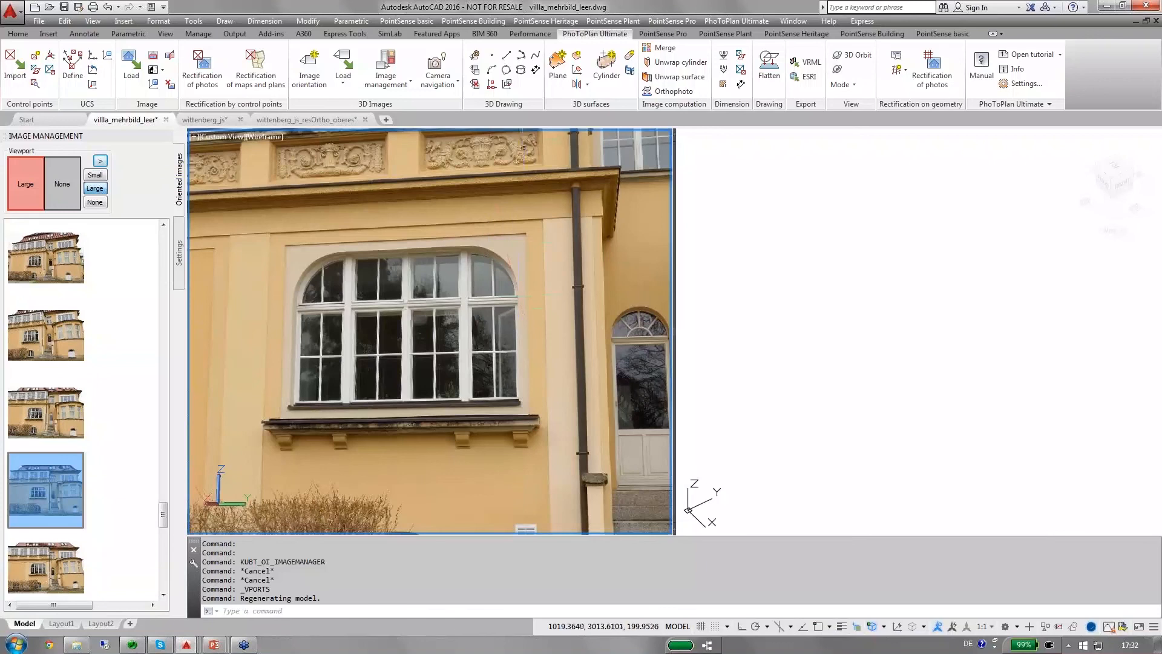
Start a best fit plane using points from multiple oriented images, and mark the upper-left corner of the arched window's plaster surround.
left_click(557, 66)
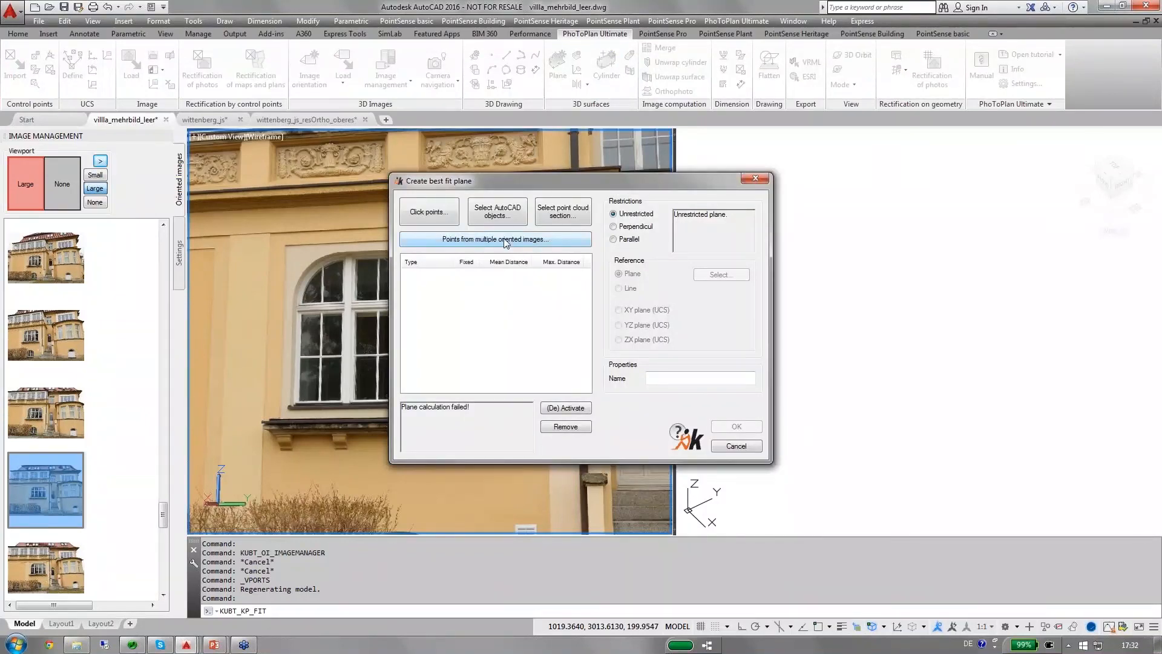
left_click(504, 239)
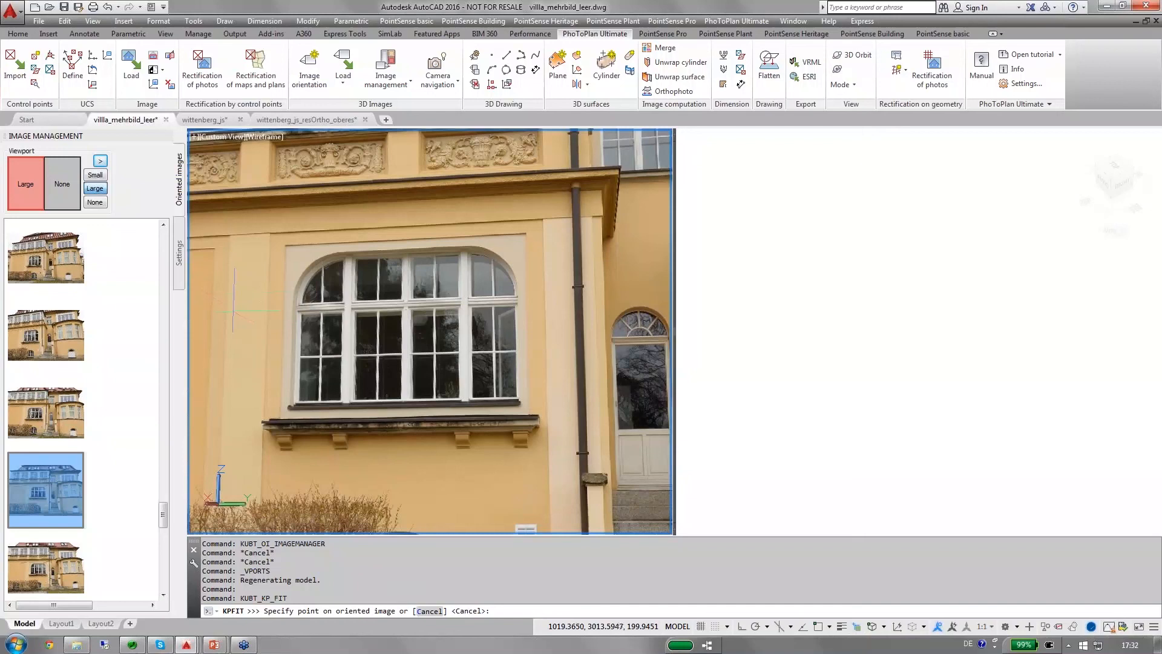
scroll(281, 245, "up", 5)
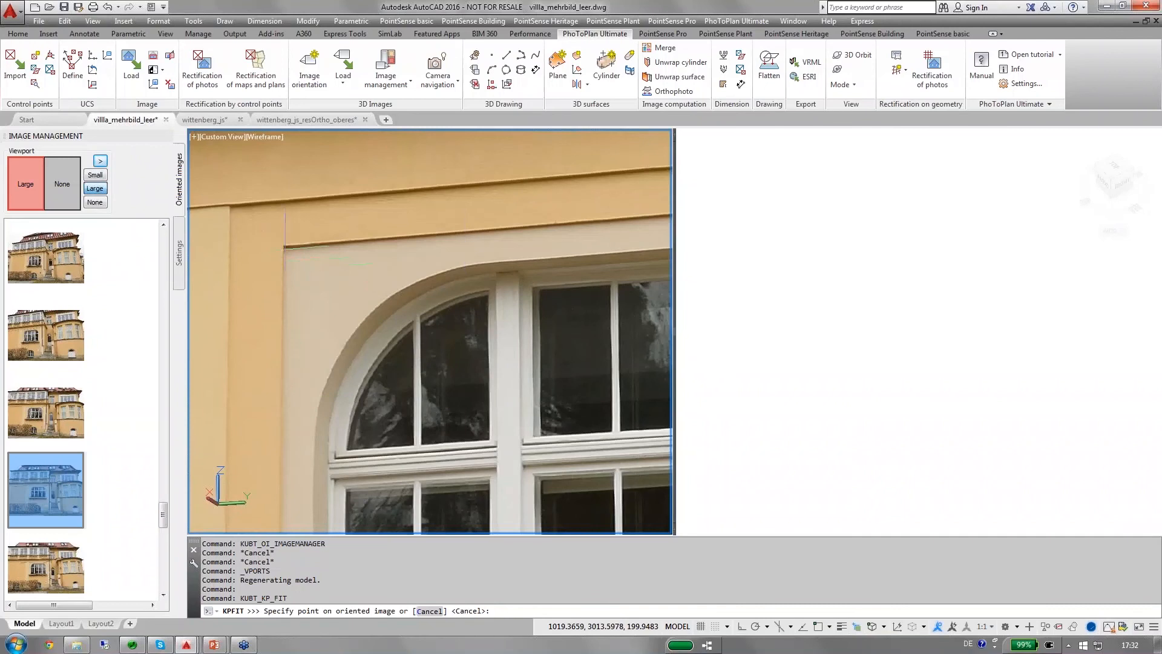
left_click(285, 247)
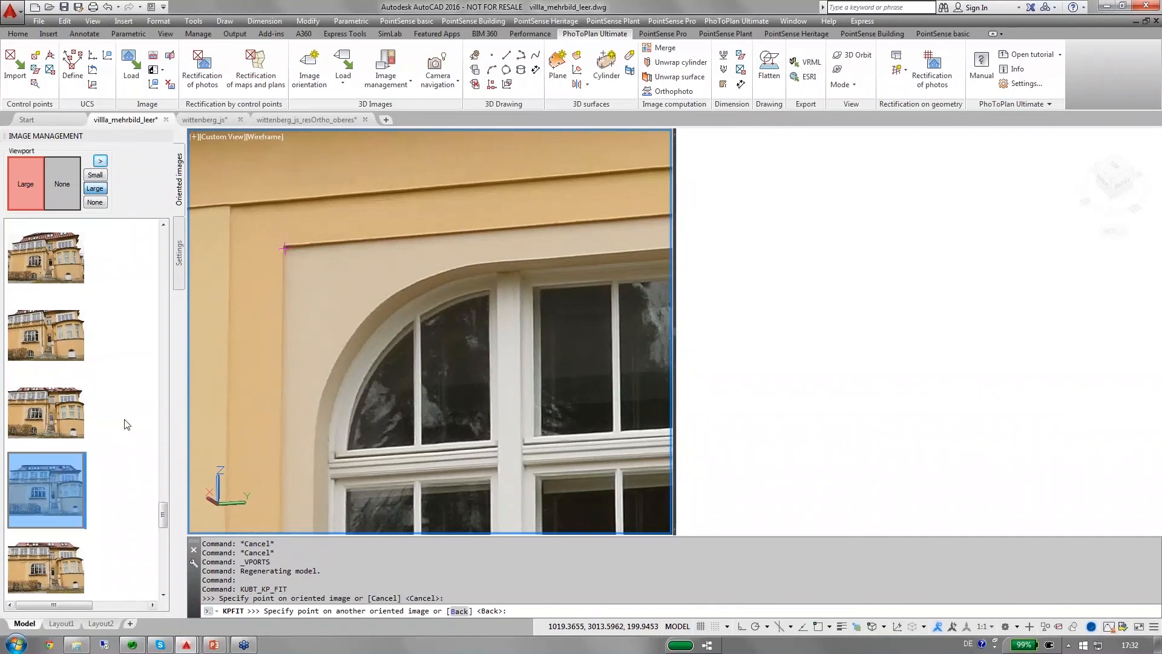
Load a second oriented image of the facade and mark the same upper-left surround corner near the epipolar line.
left_click(31, 266)
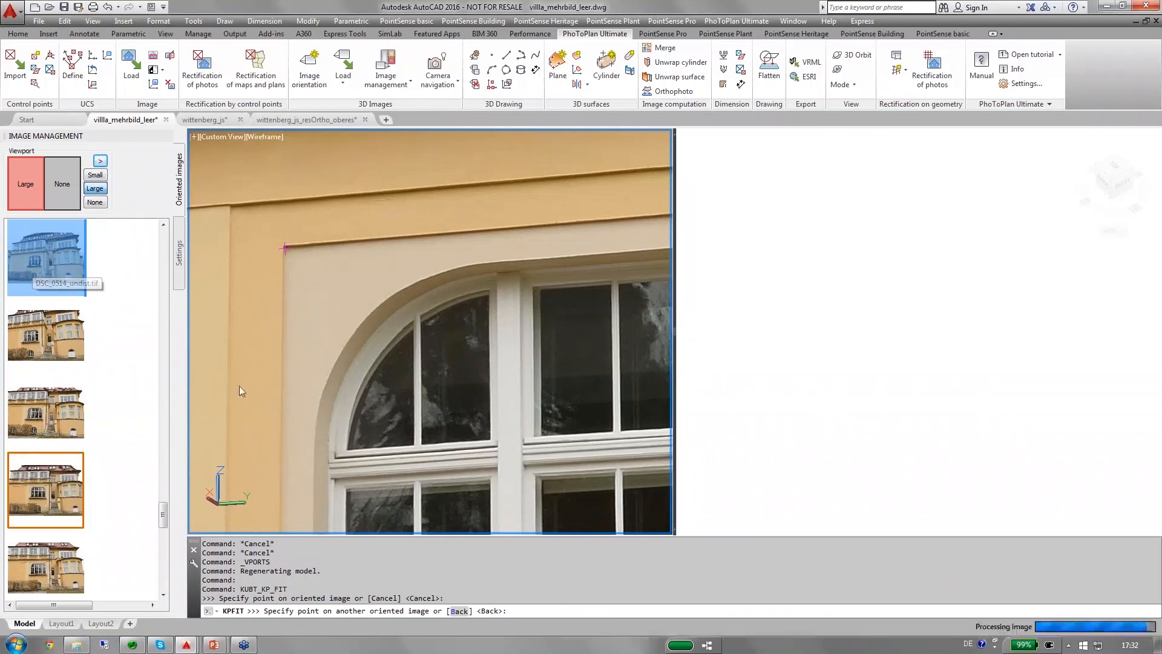
scroll(350, 352, "up", 3)
scroll(320, 361, "up", 6)
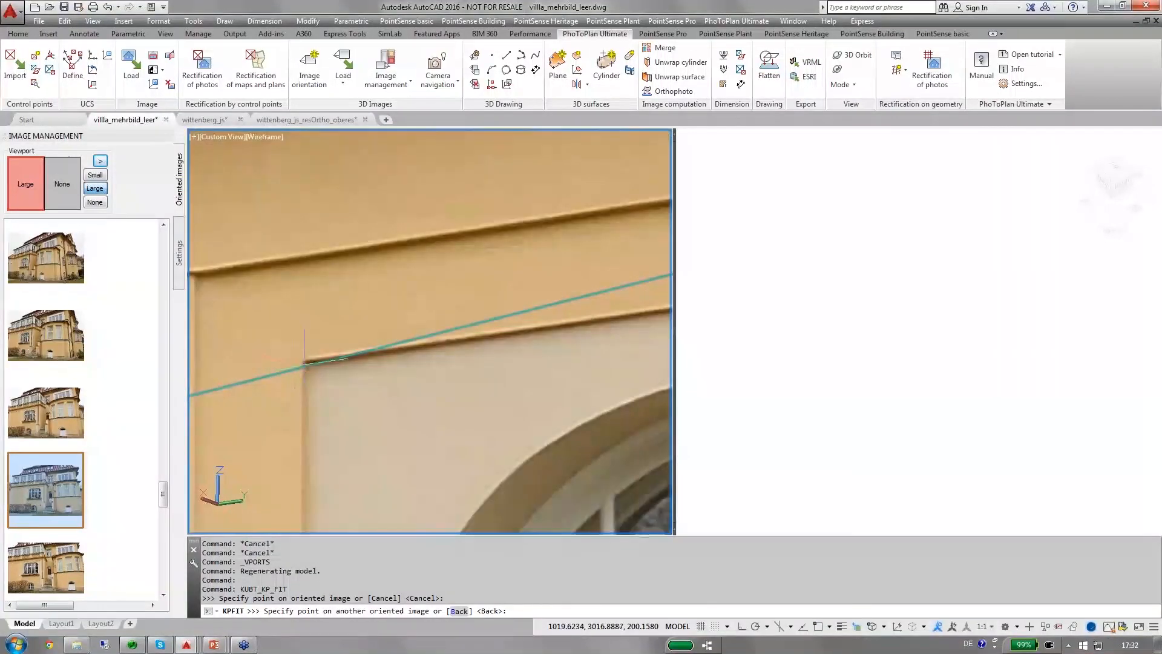
scroll(305, 363, "up", 2)
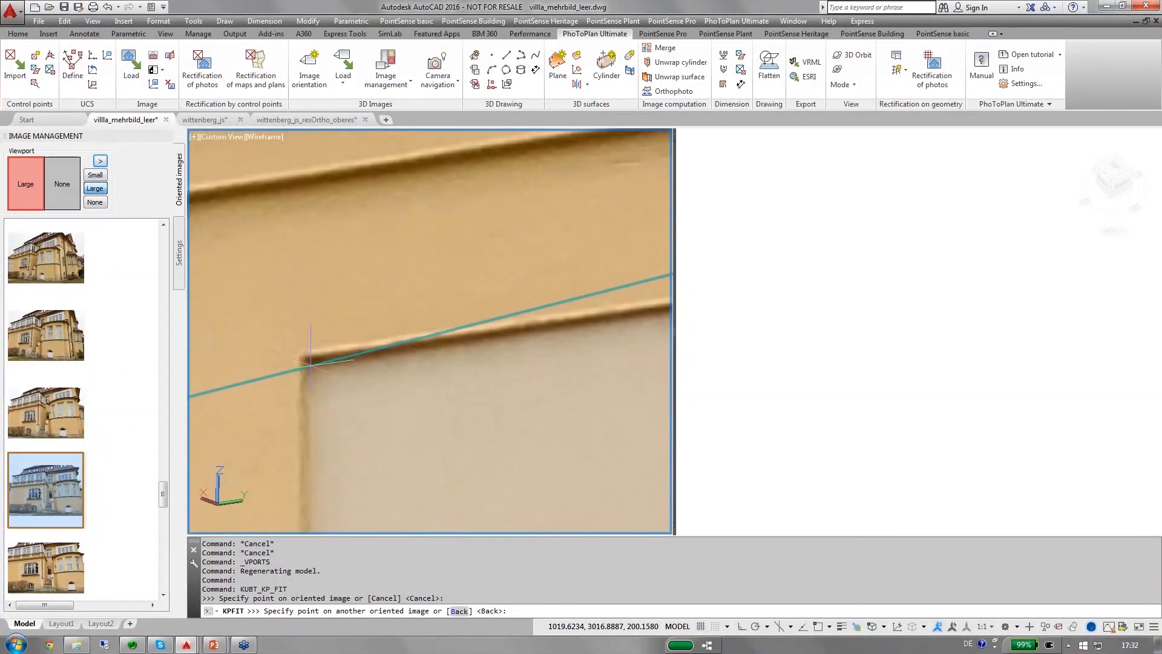
left_click(311, 365)
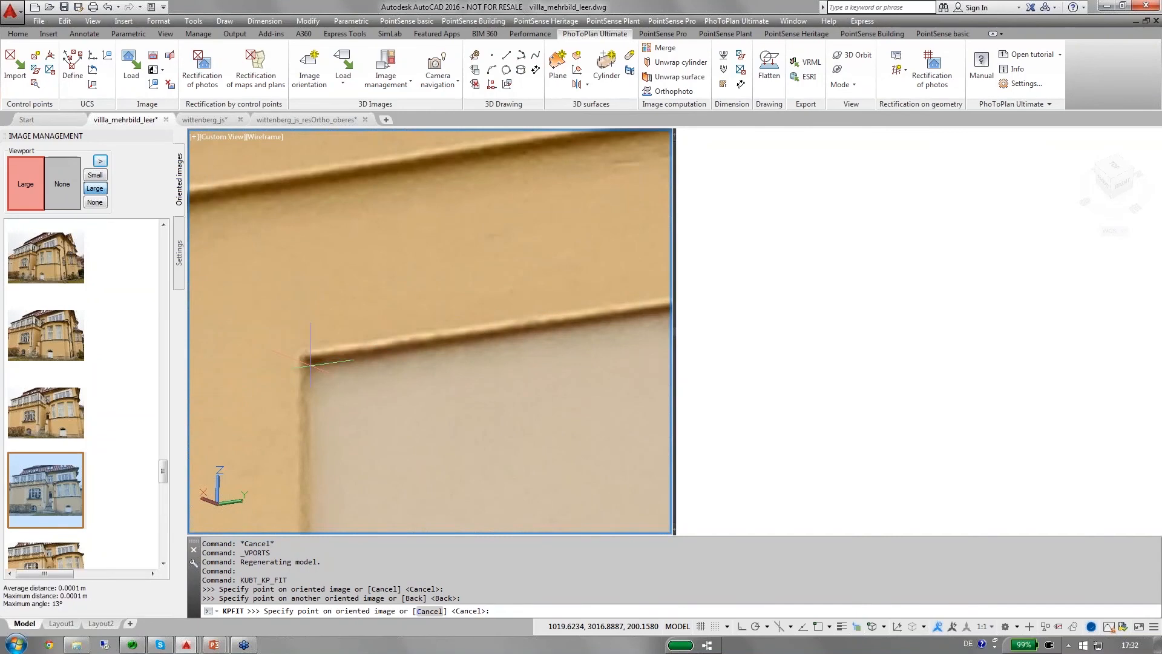
Mark the upper-right corner of the arched window's plaster surround as the next plane point in the current image.
scroll(310, 364, "down", 5)
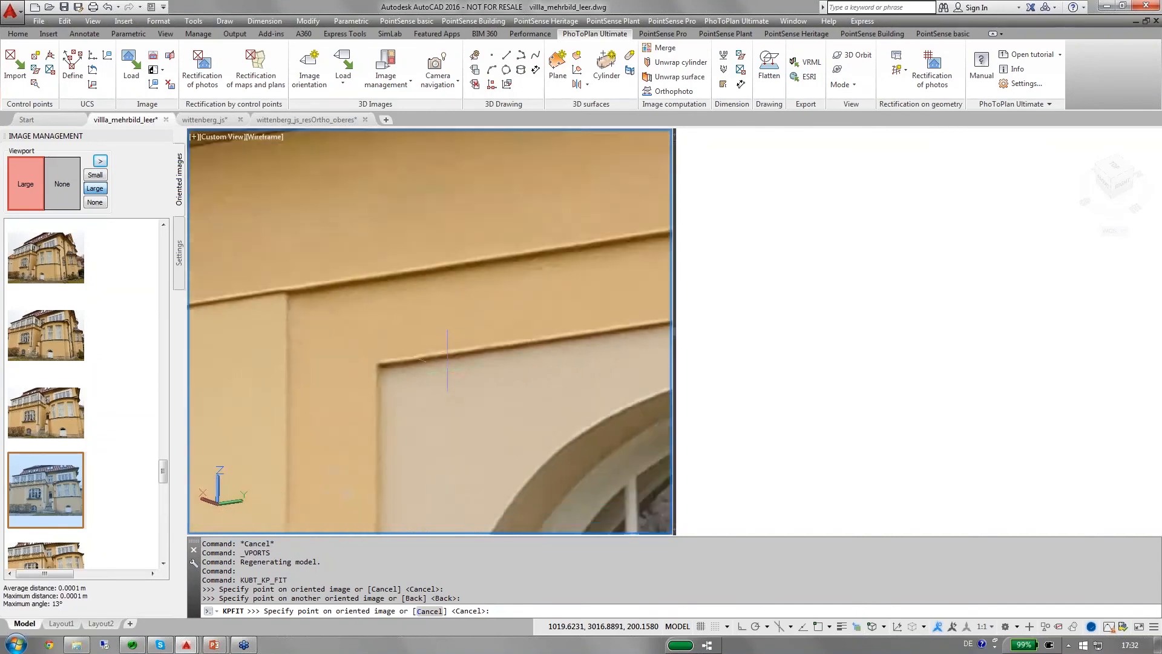
scroll(340, 367, "down", 4)
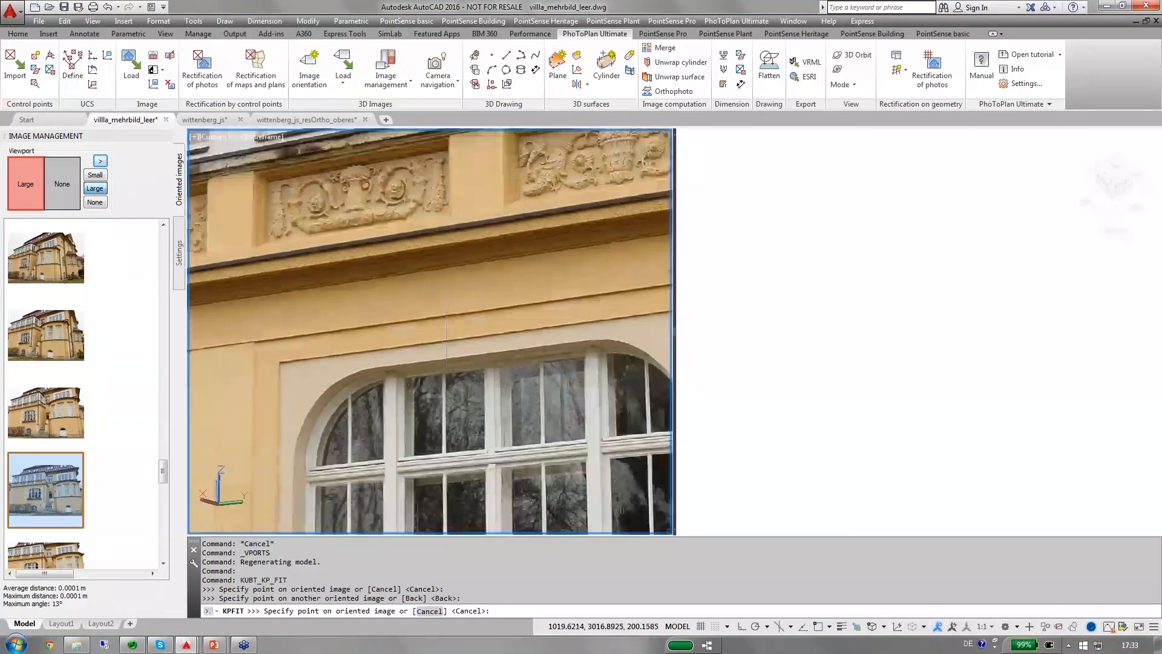
middle_click_drag(340, 367, 228, 362)
scroll(565, 309, "up", 4)
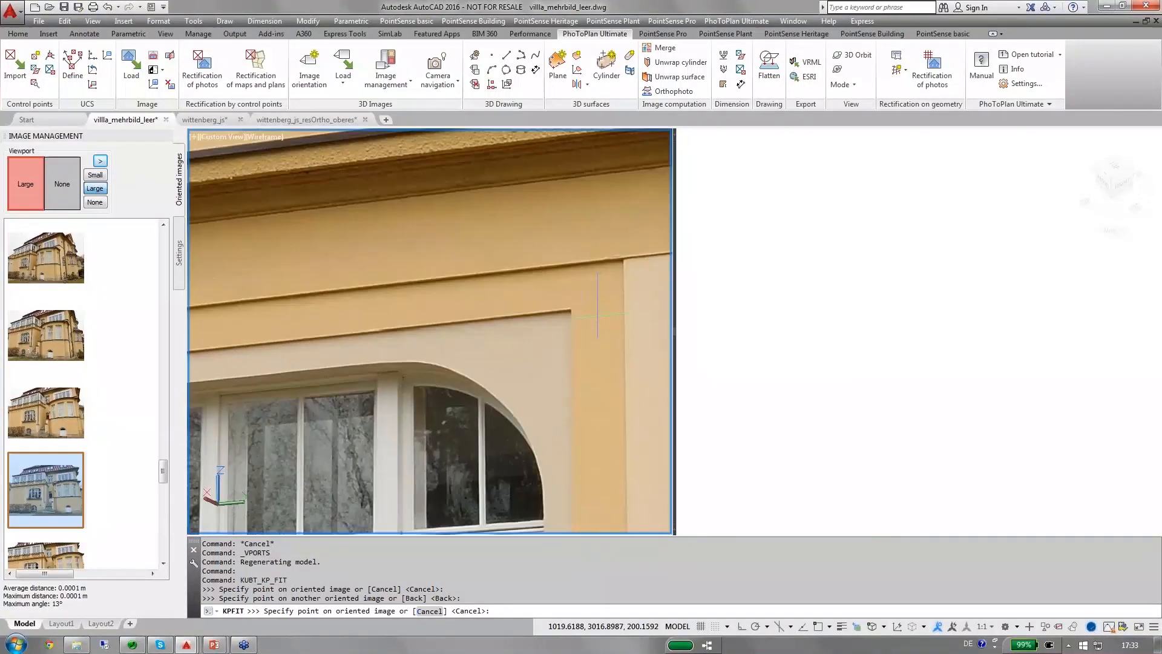
left_click(565, 309)
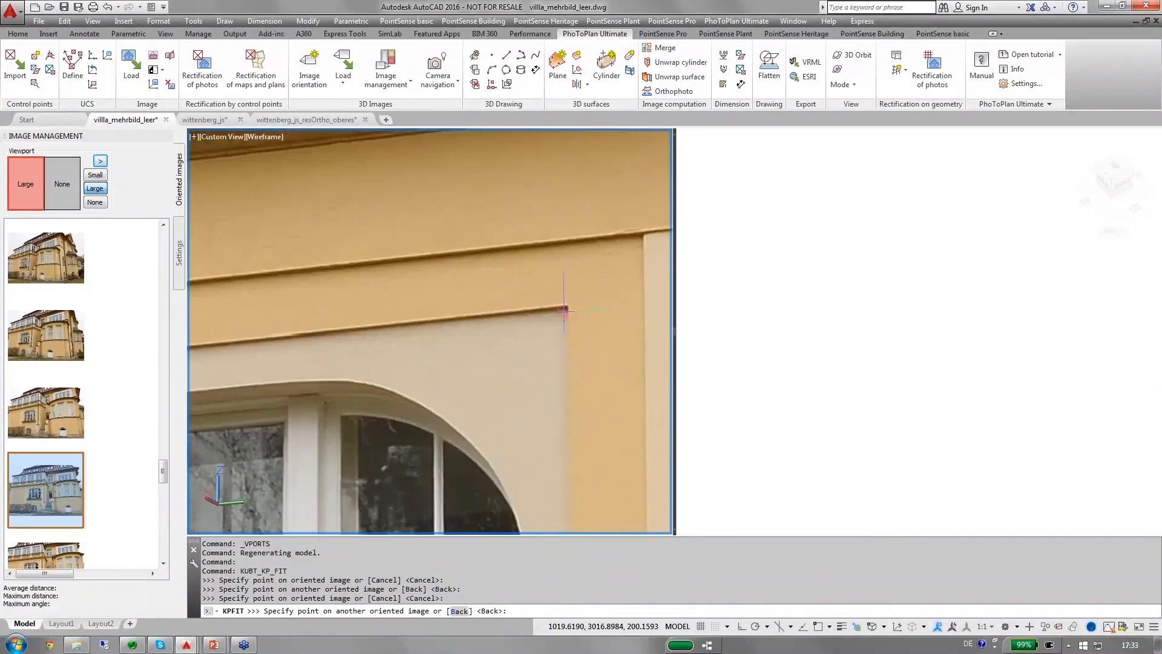
Load another oriented facade image, mark the same upper-right surround corner near the epipolar line, and accept the point despite its low ray angle.
scroll(482, 380, "down", 2)
middle_click_drag(484, 379, 509, 264)
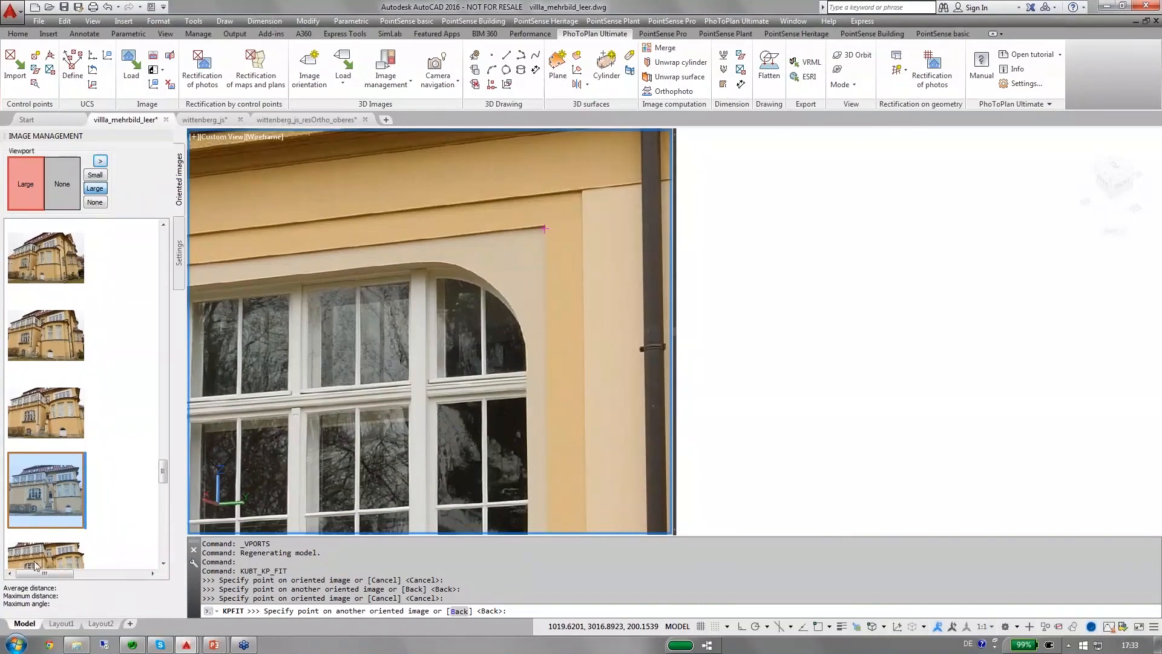
left_click(46, 257)
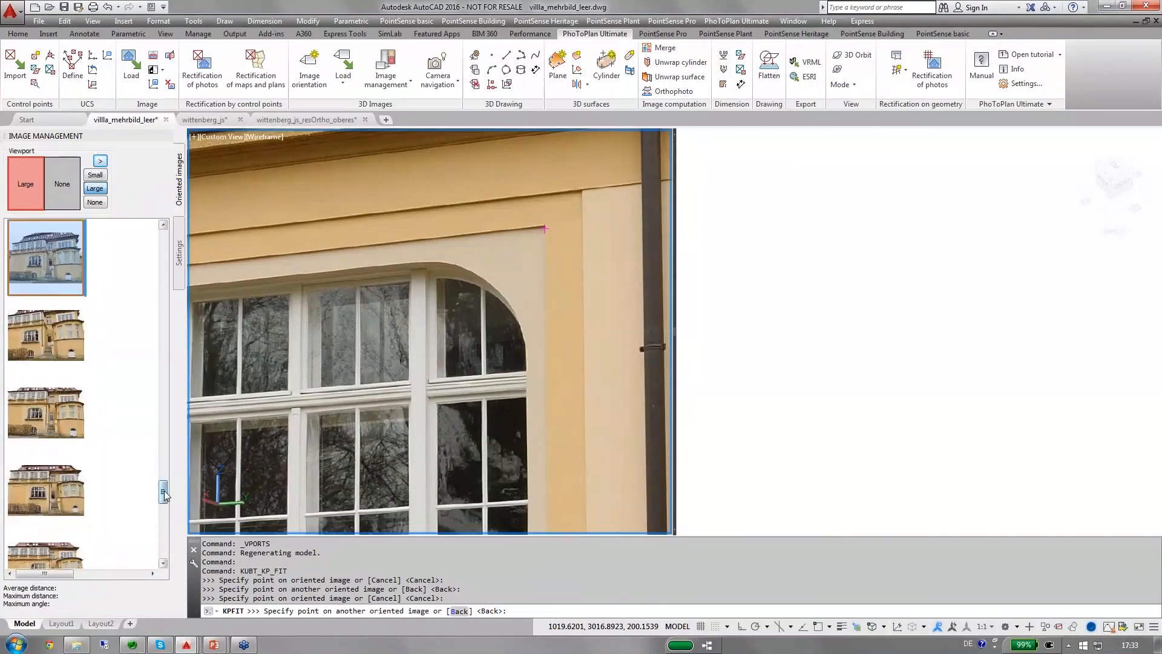
left_click(54, 423)
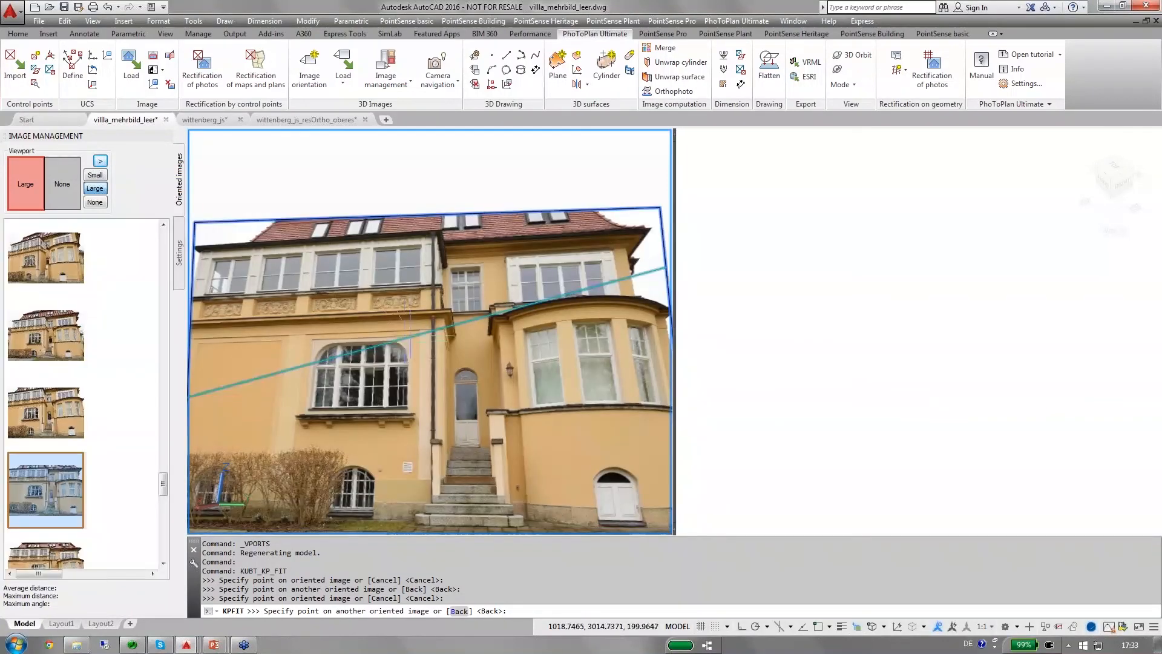
scroll(405, 338, "up", 5)
scroll(405, 337, "up", 3)
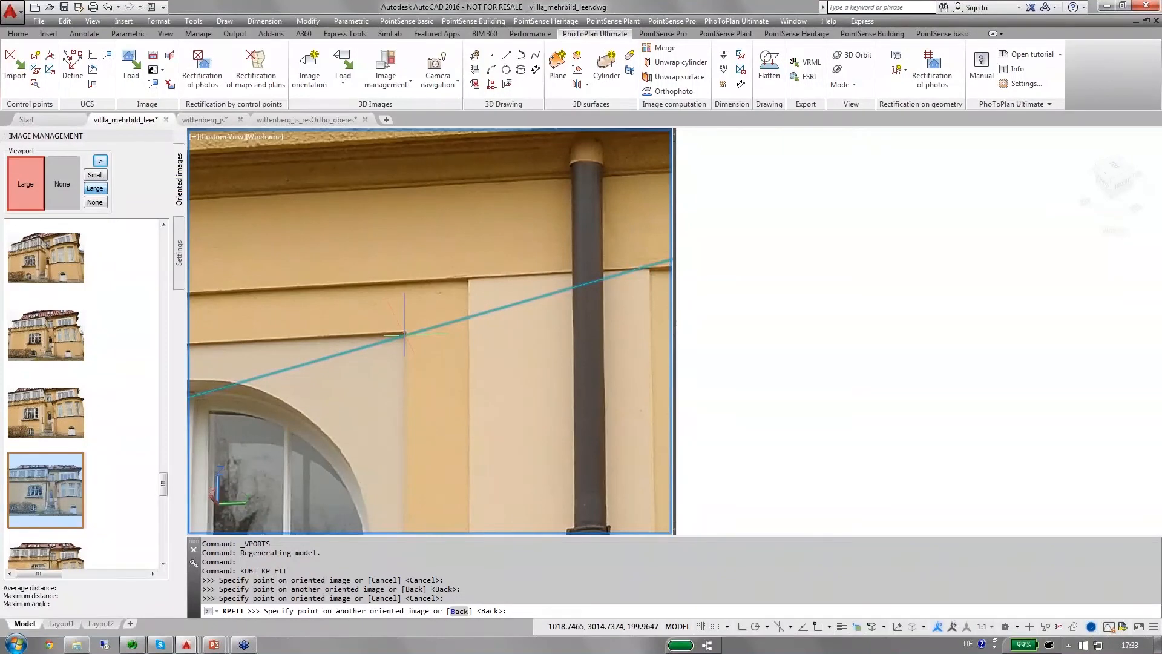
left_click(403, 333)
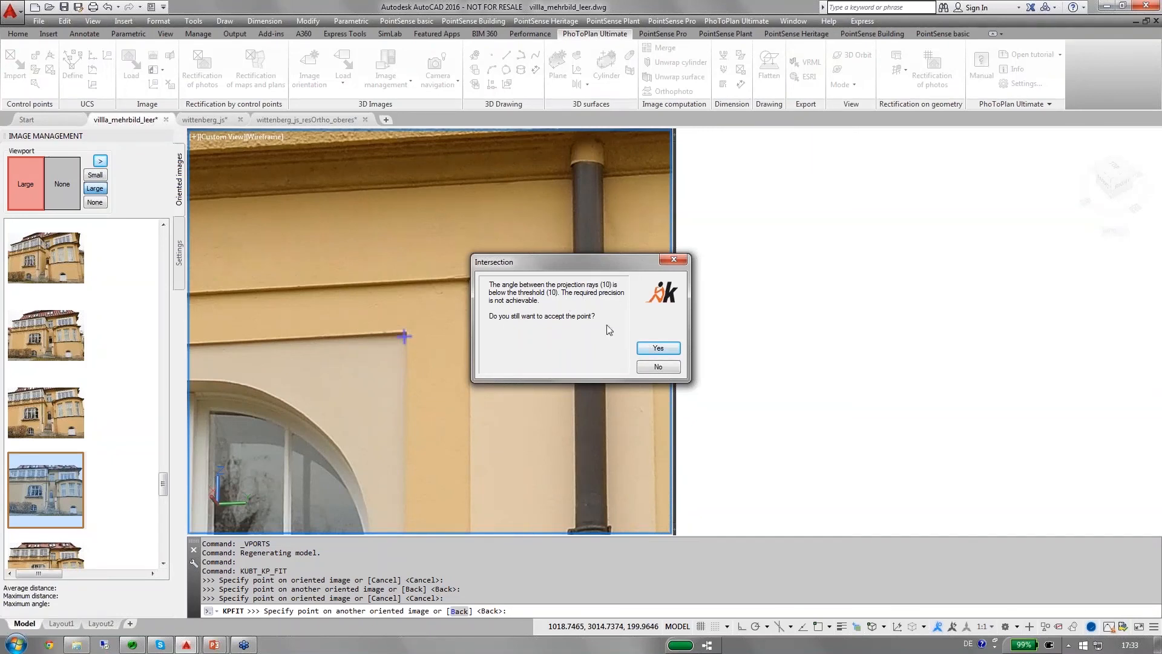
left_click(658, 348)
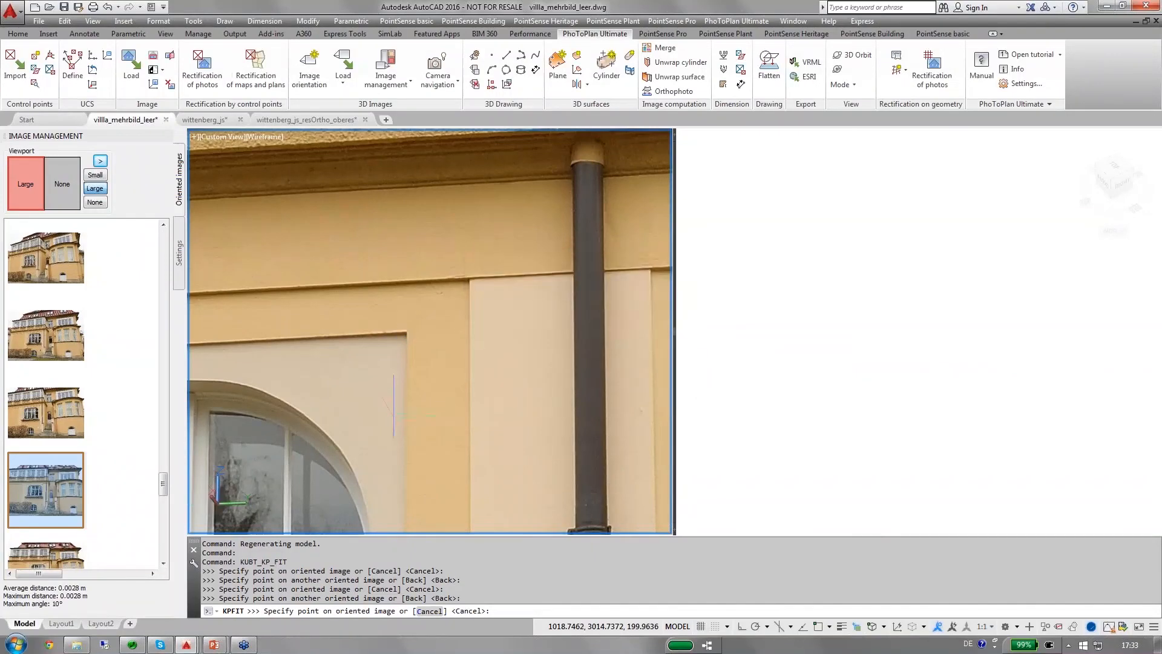
Mark the lower-right corner of the window's plaster surround, just above the sill ledge, as the next plane point.
middle_click_drag(426, 276, 441, 211)
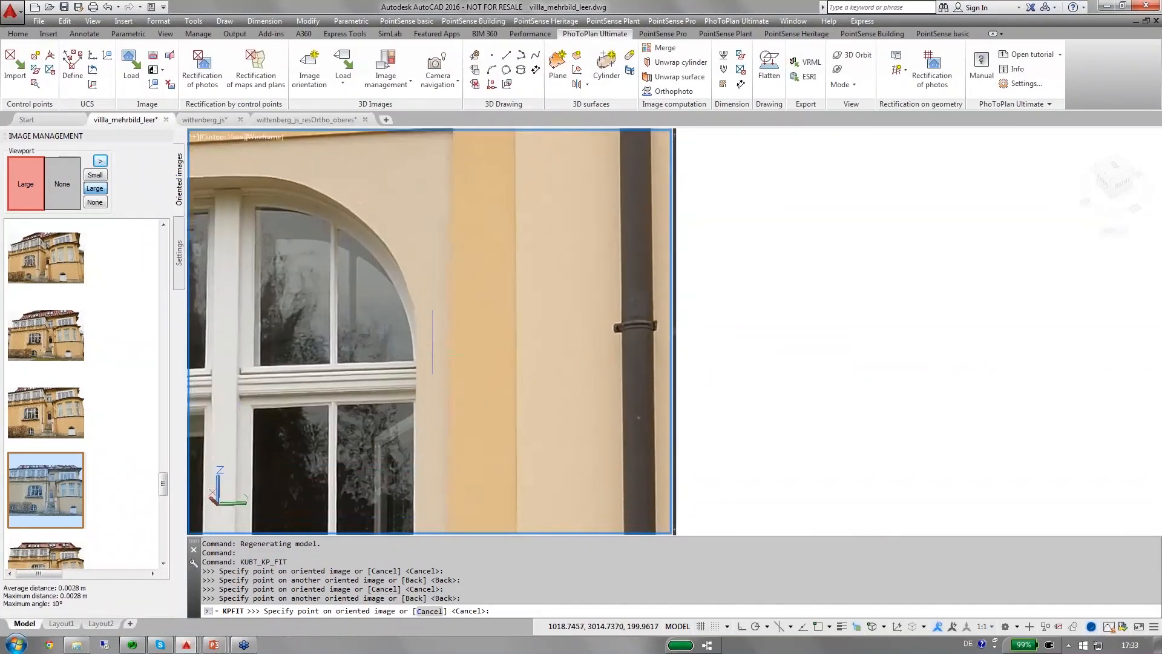
scroll(432, 344, "down", 3)
middle_click_drag(431, 369, 435, 213)
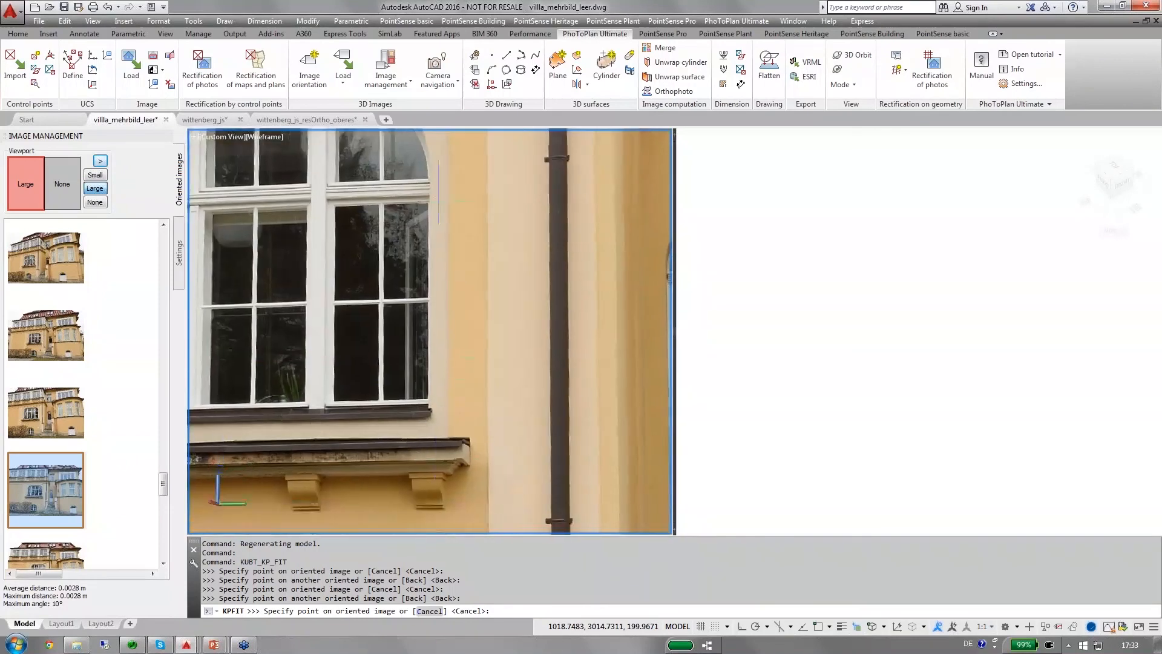
scroll(446, 445, "up", 3)
scroll(446, 445, "up", 2)
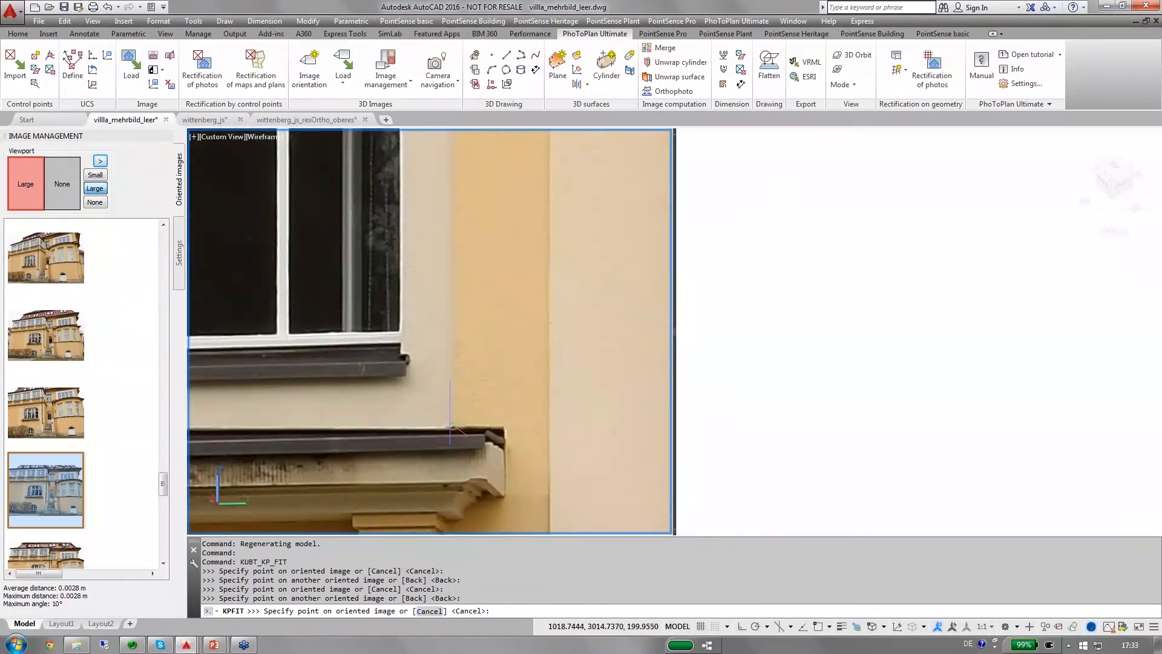
left_click(450, 423)
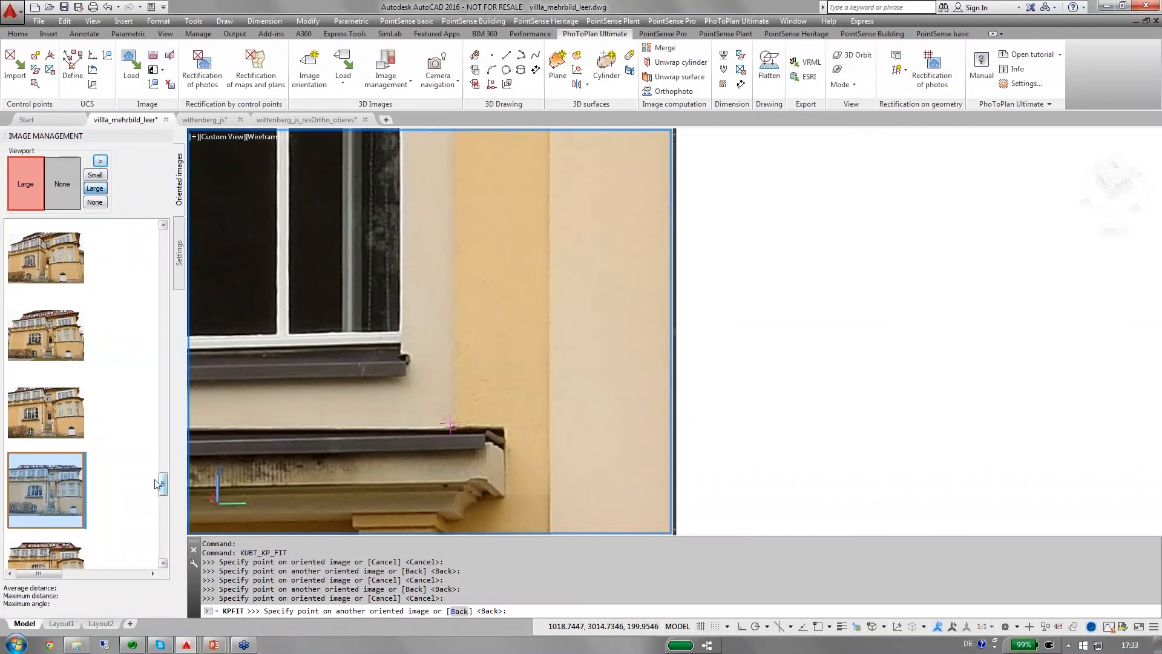
Load an oblique oriented image of the facade and mark the same lower-right surround corner above the sill ledge.
left_click(33, 273)
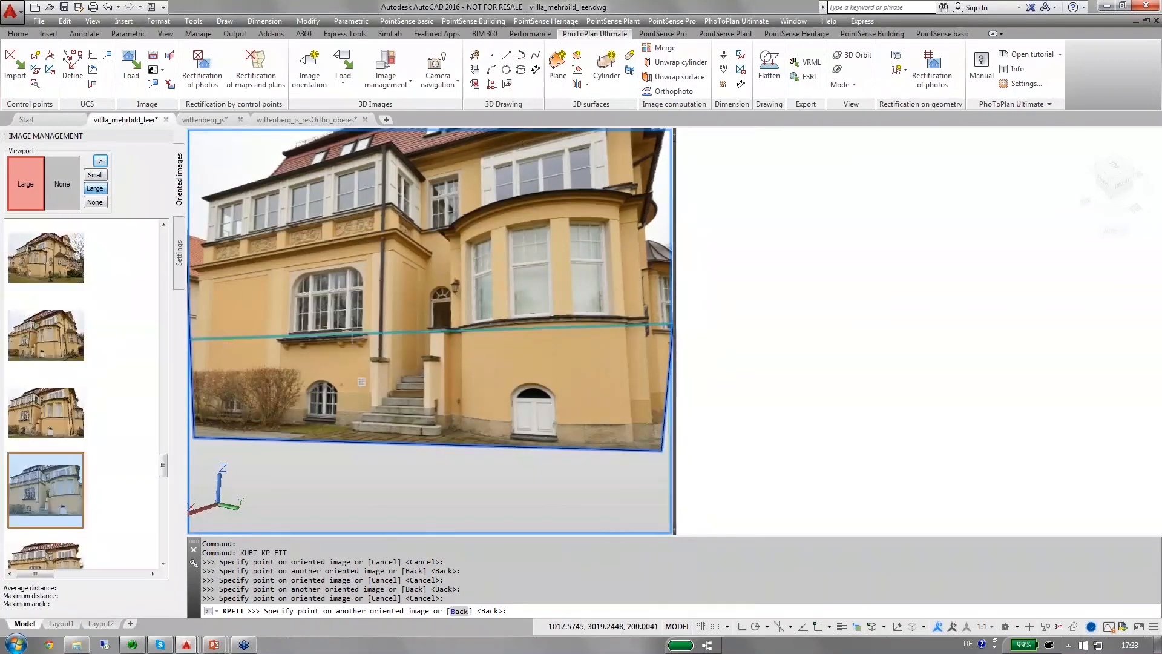
scroll(347, 334, "up", 5)
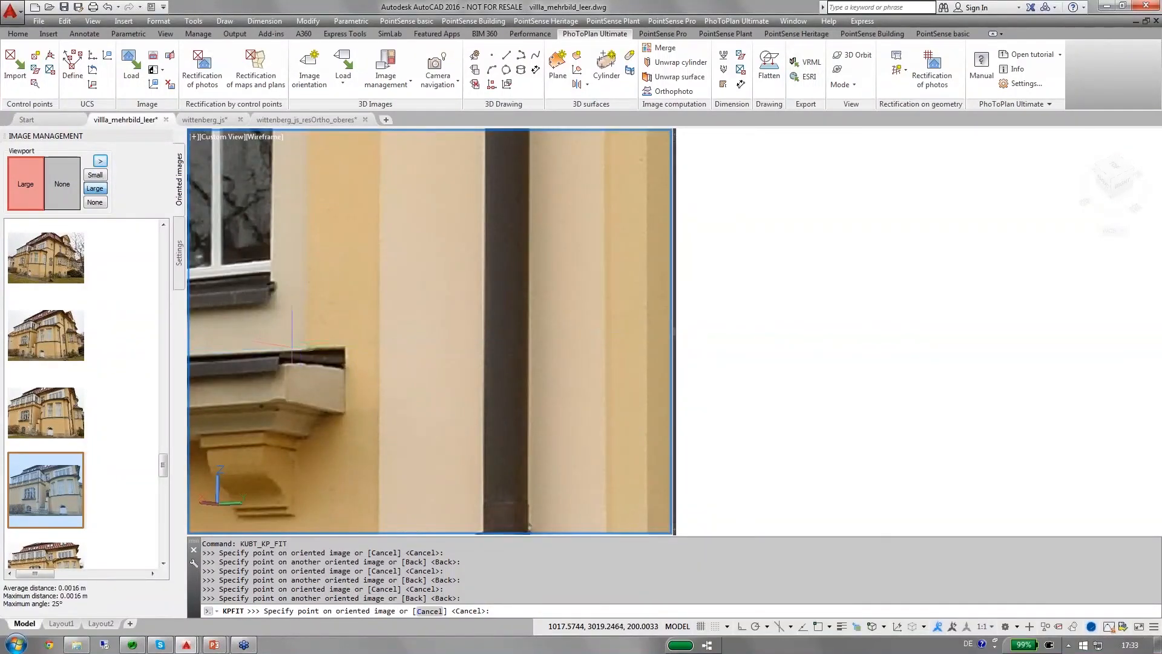
left_click(284, 347)
Mark the lower-left corner of the window's plaster surround, just above the sill ledge, in the current oblique image.
scroll(277, 384, "down", 4)
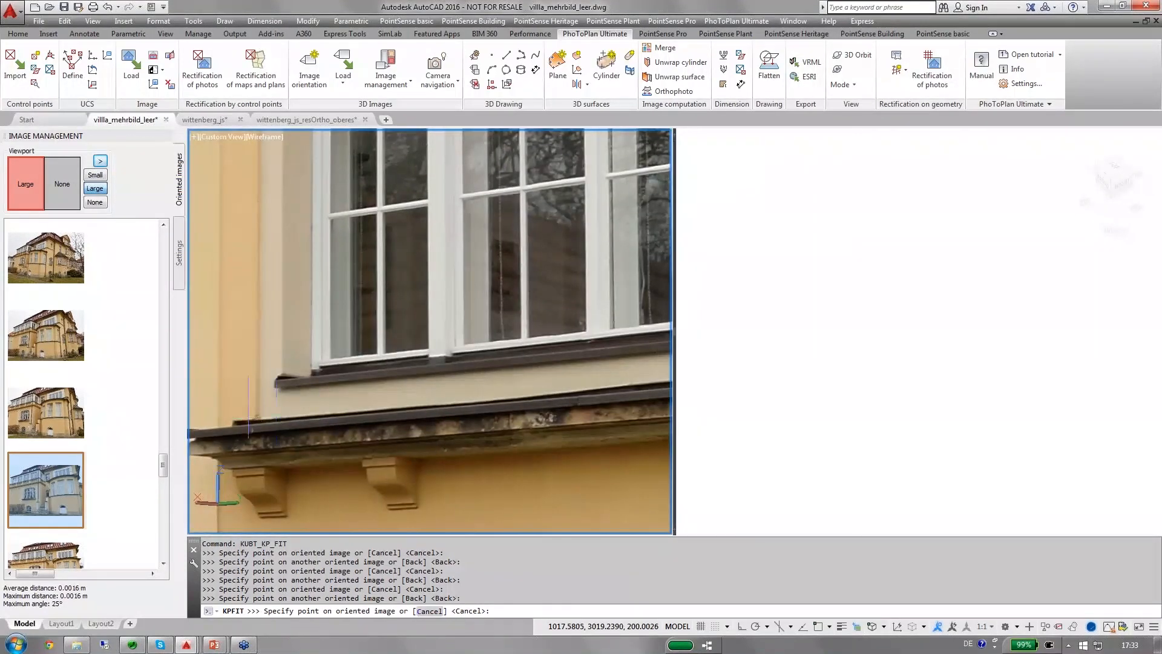
scroll(276, 419, "up", 3)
scroll(257, 416, "up", 1)
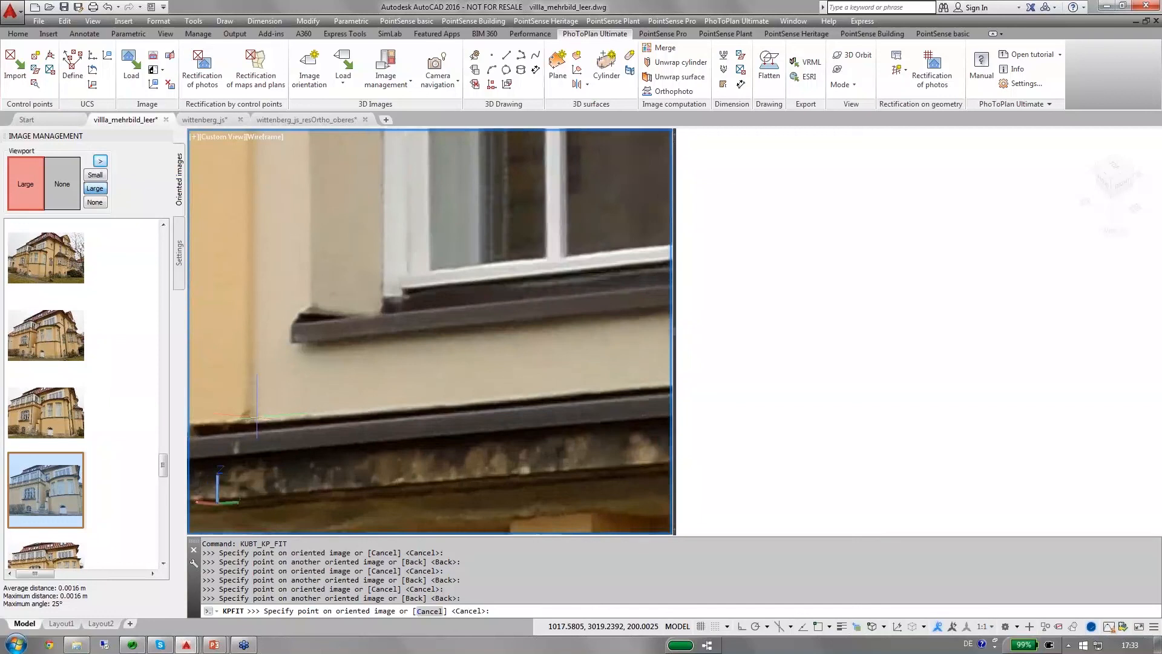
left_click(255, 416)
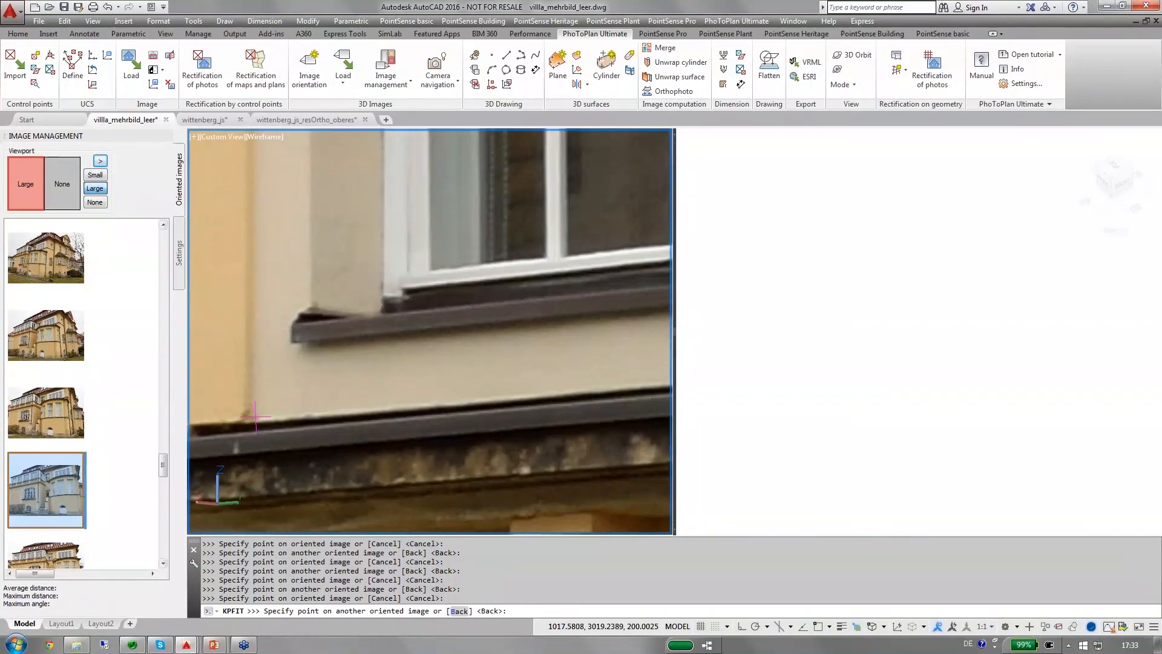
Load a more frontal oriented image of the facade and mark the same lower-left surround corner near the epipolar line.
left_click_drag(162, 465, 163, 514)
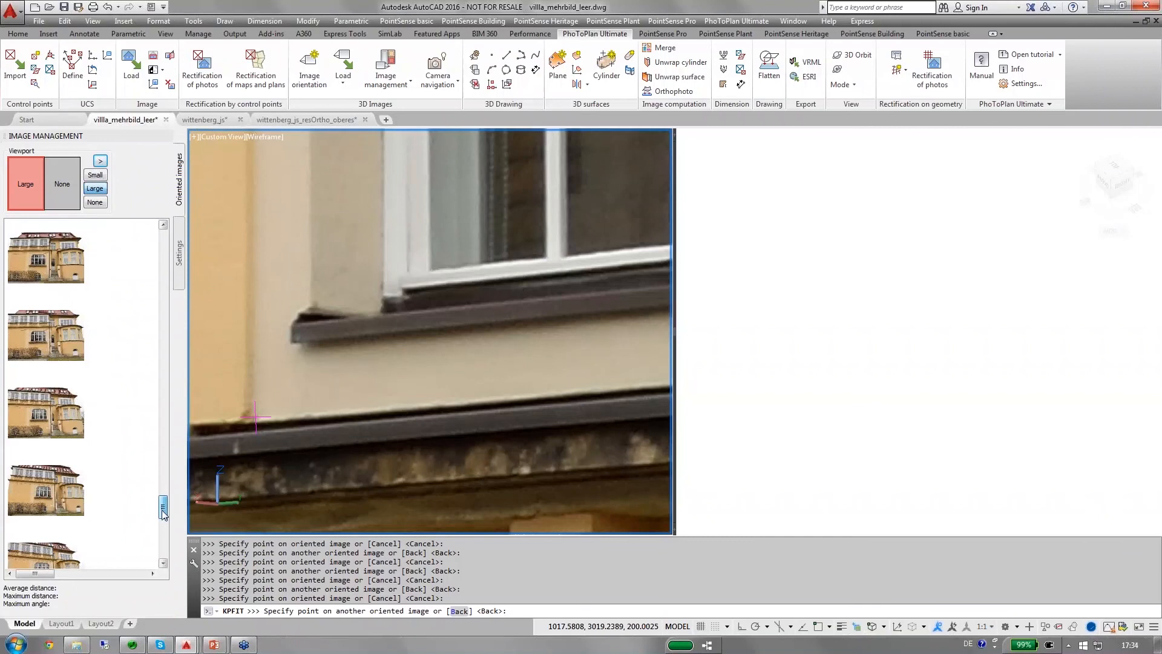
left_click(46, 498)
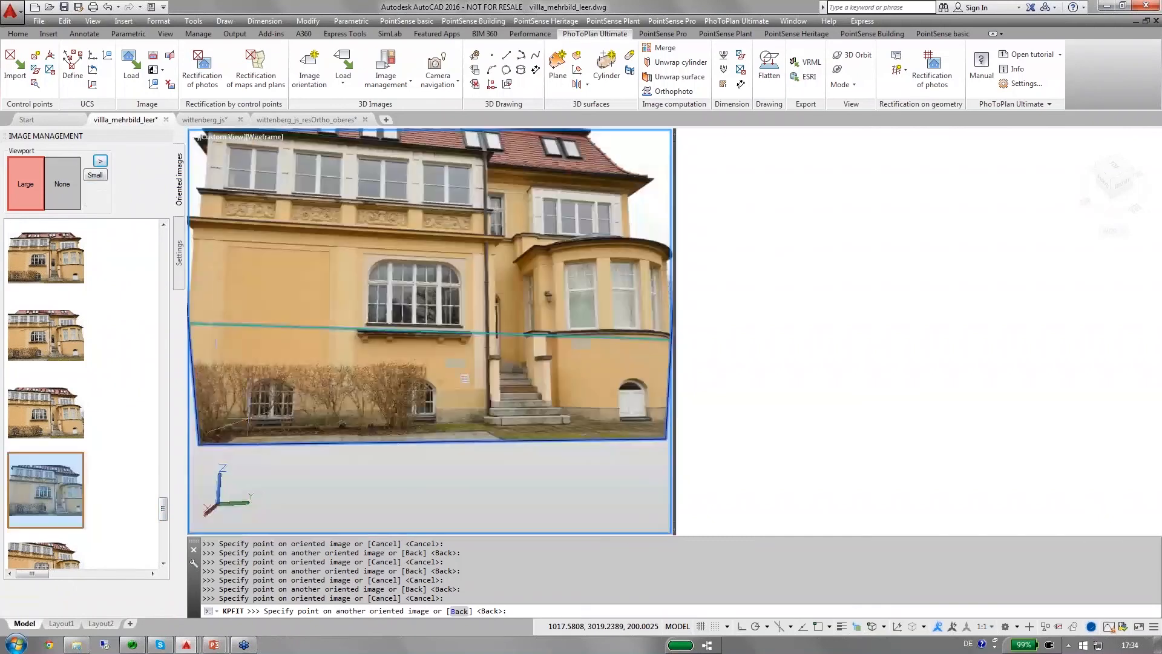
scroll(383, 332, "up", 6)
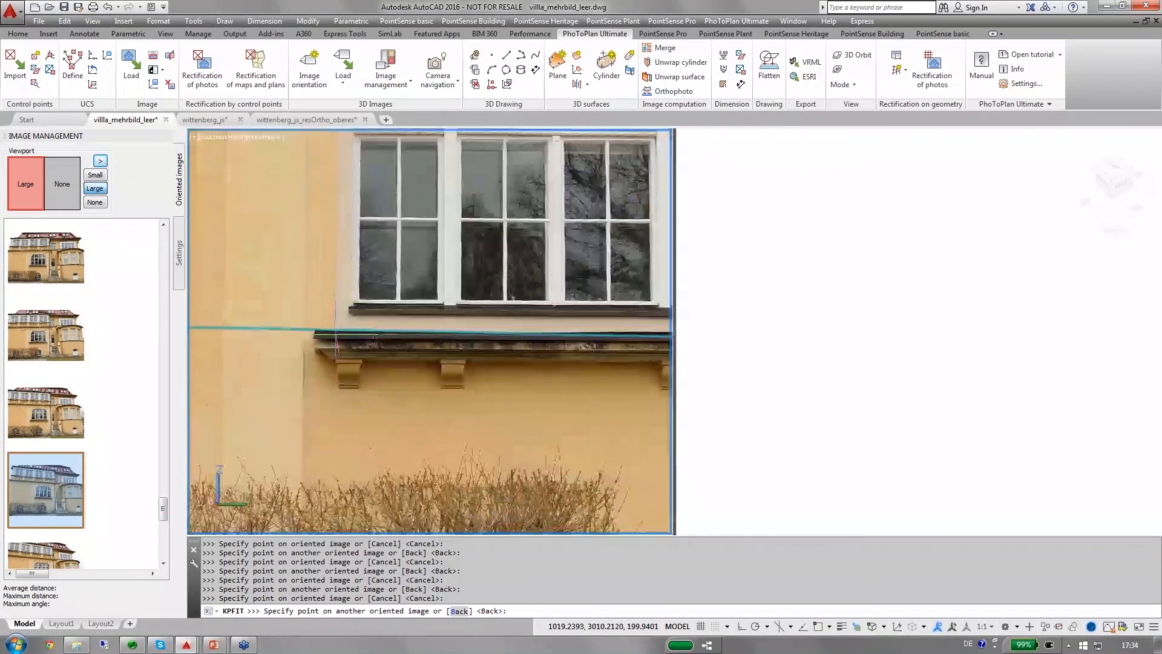
scroll(336, 332, "up", 3)
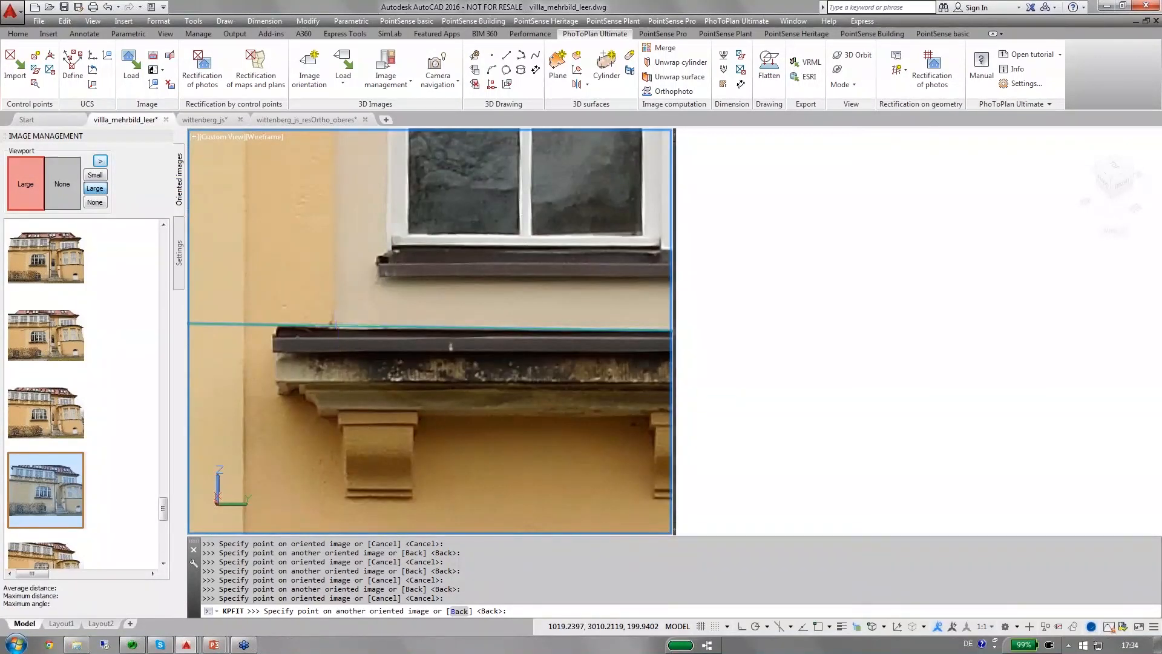
left_click(336, 325)
Finish picking points and create the unrestricted best fit plane from the four matched surround corners.
key("Return")
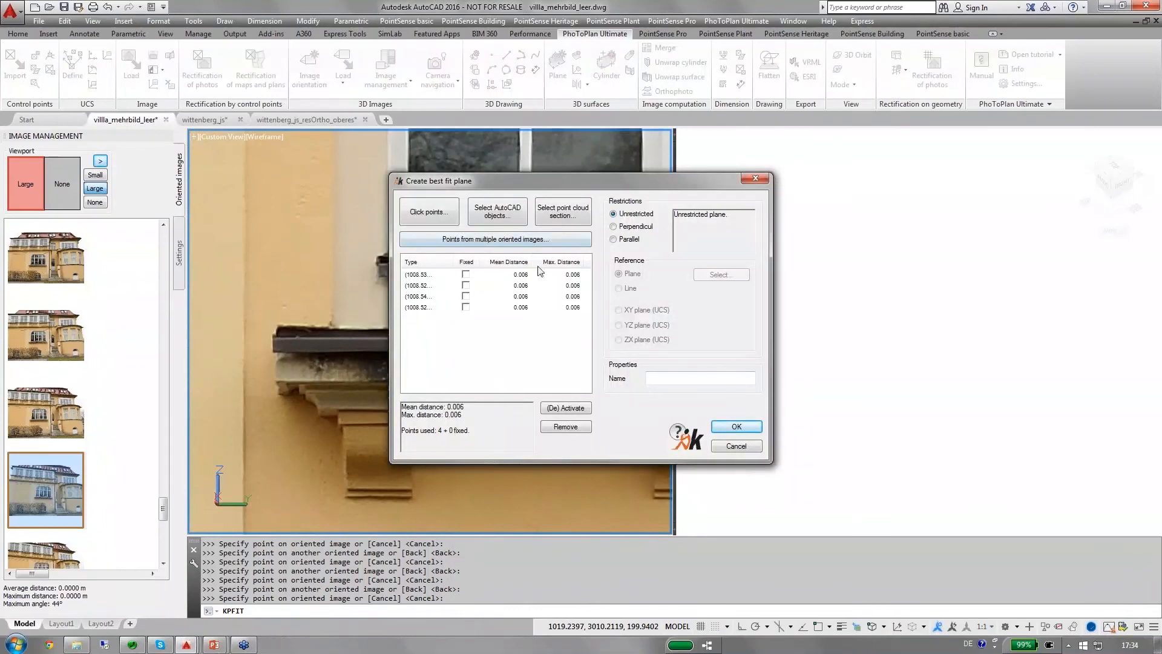
mouse_move(531, 262)
left_mouse_down()
mouse_move(545, 263)
mouse_move(531, 268)
left_mouse_up()
left_click(727, 428)
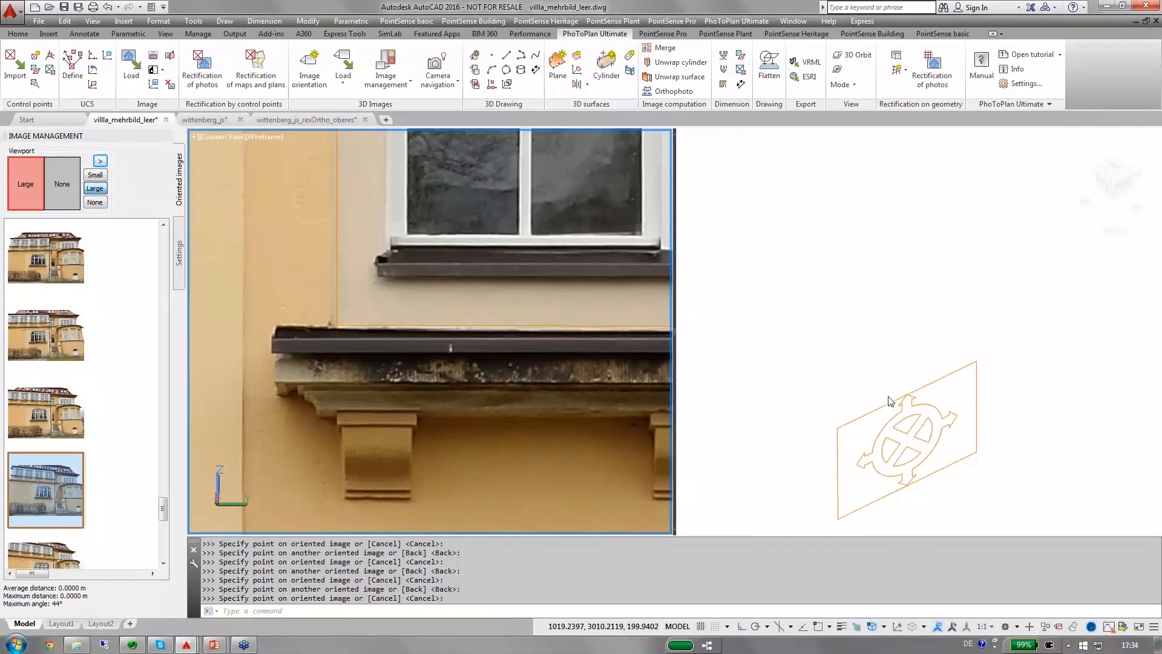
Activate the viewport without an image, bring the new plane nearer its centre, and set the visual style to Wireframe.
left_click(889, 401)
middle_click_drag(890, 402, 887, 279)
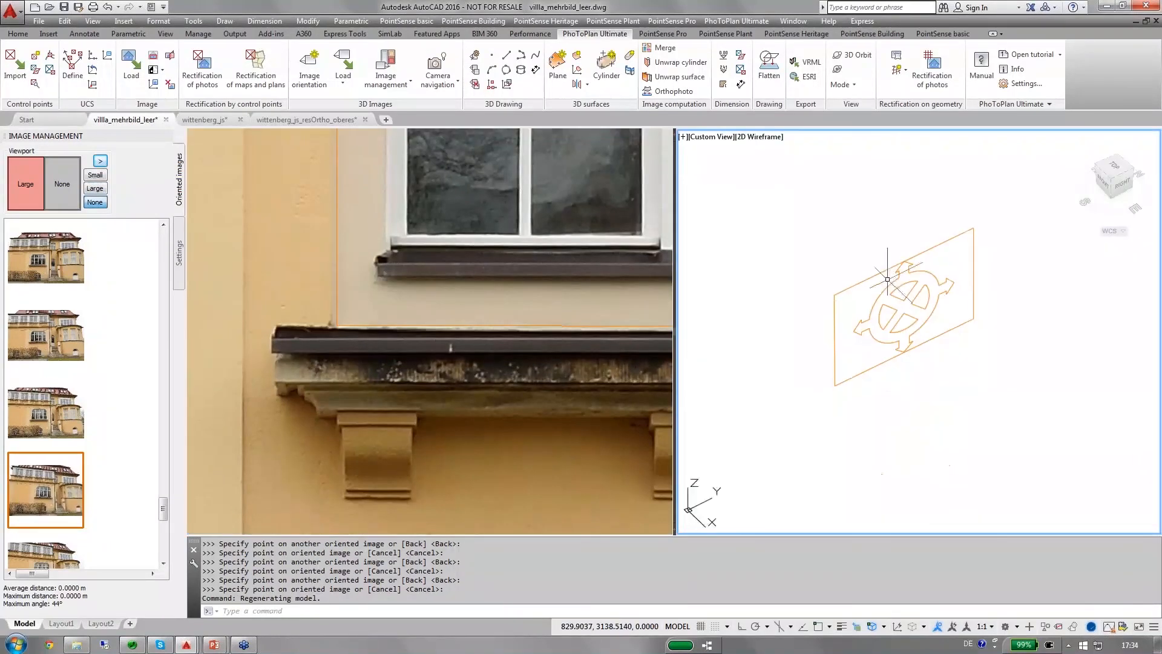
left_click(763, 140)
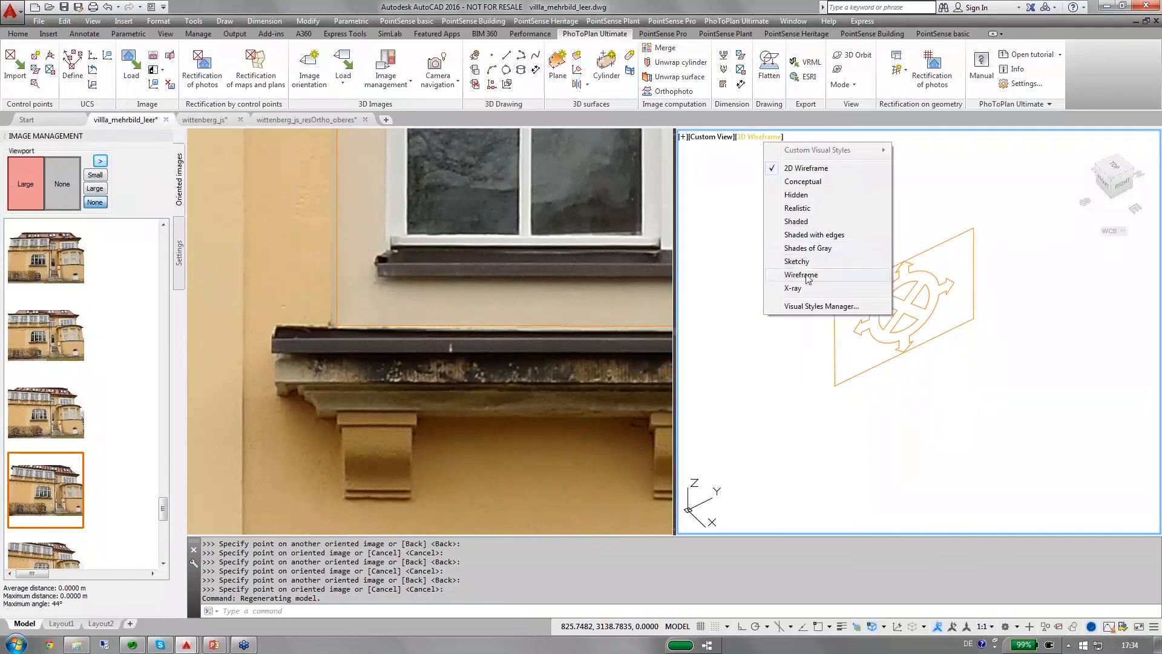
left_click(805, 275)
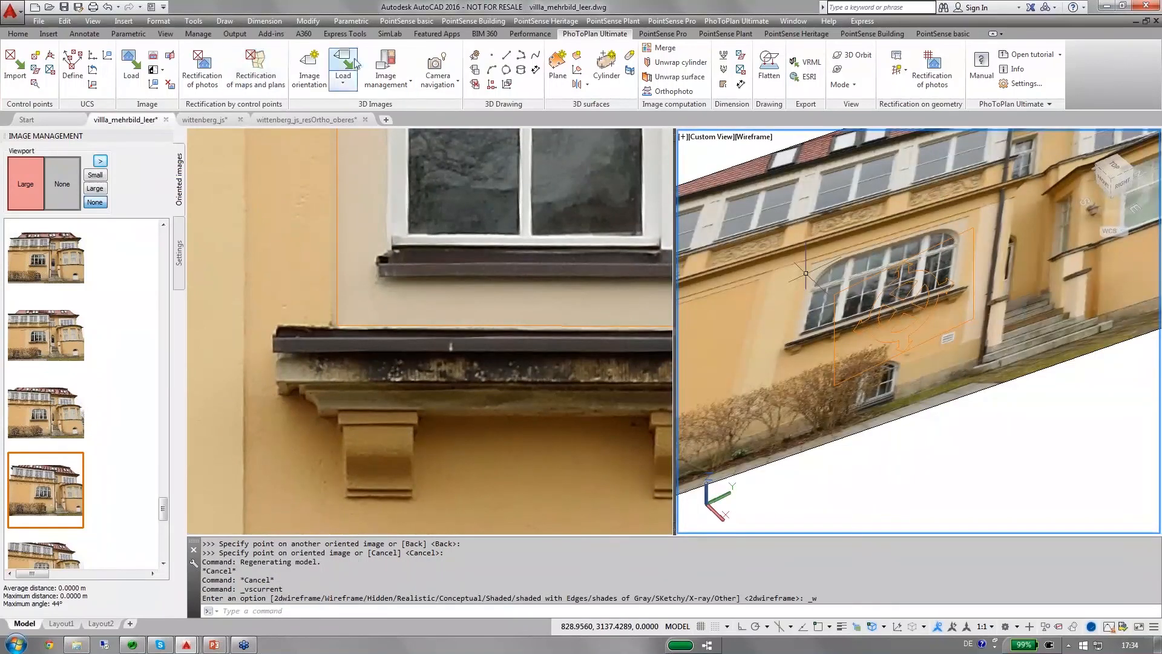
Set the current UCS from the new facade plane and return this viewport's visual style to 2D Wireframe.
left_click(577, 70)
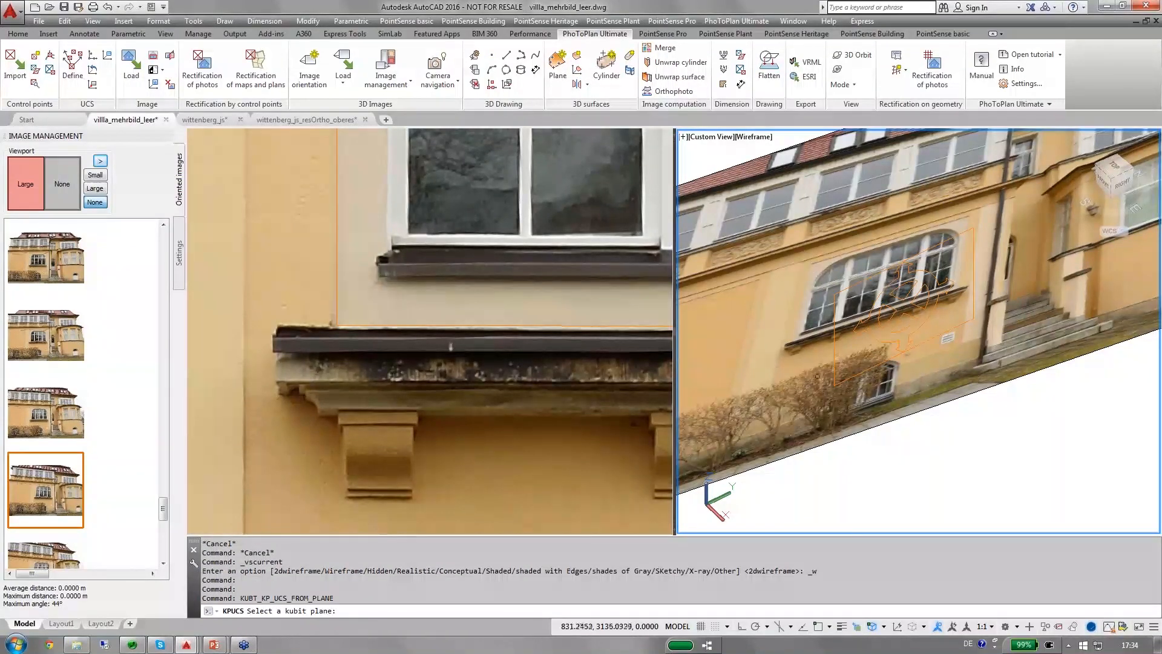
left_click(834, 380)
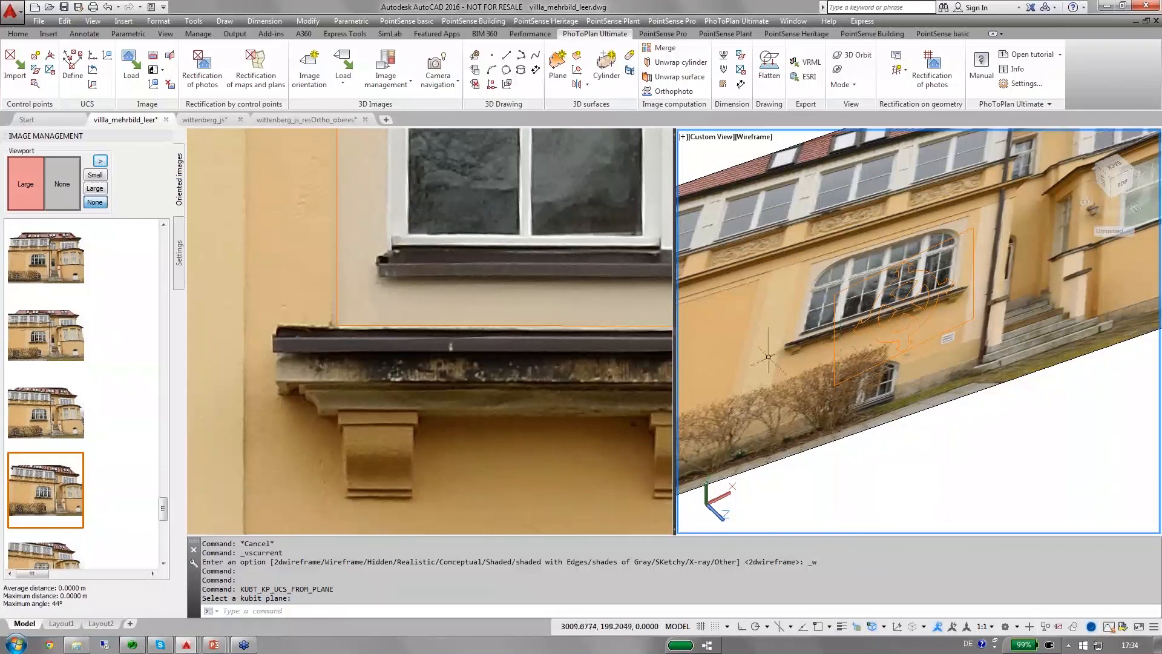
left_click(754, 136)
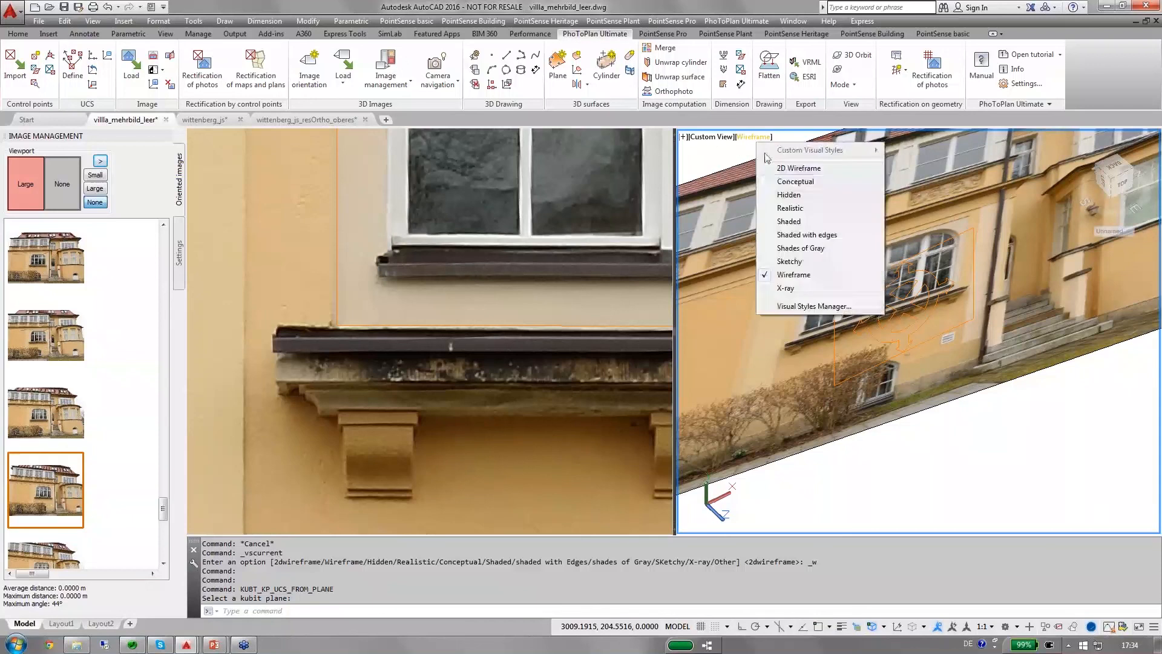
left_click(798, 168)
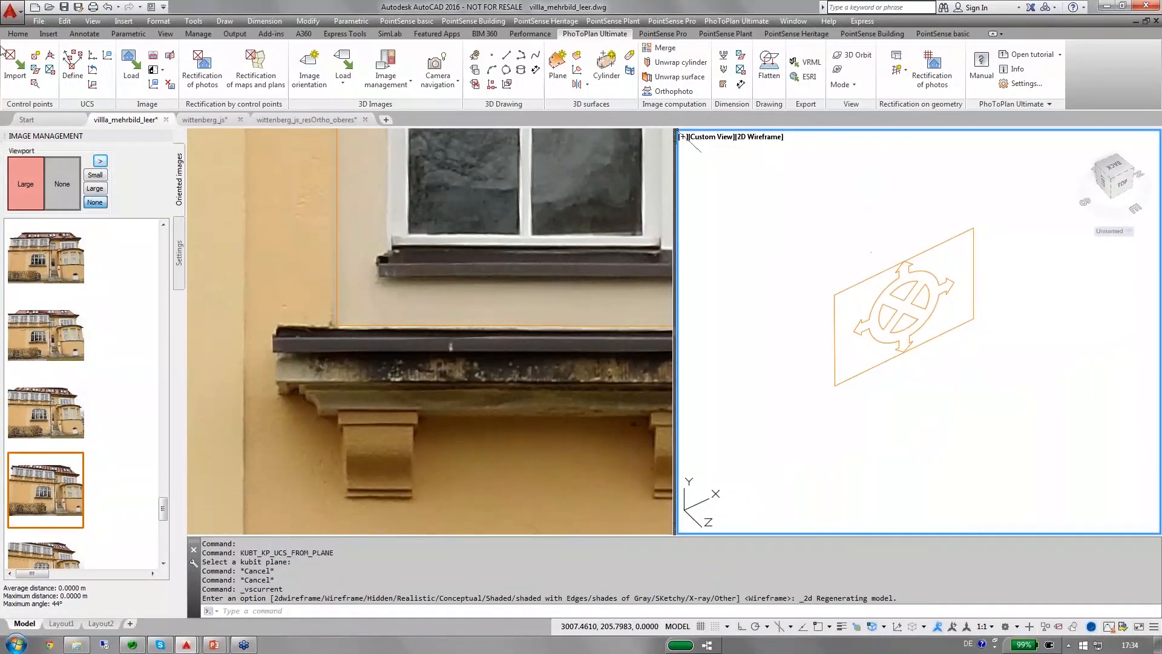
Turn off the KUBITPLANE layer and make Layer1 the current layer.
left_click(18, 34)
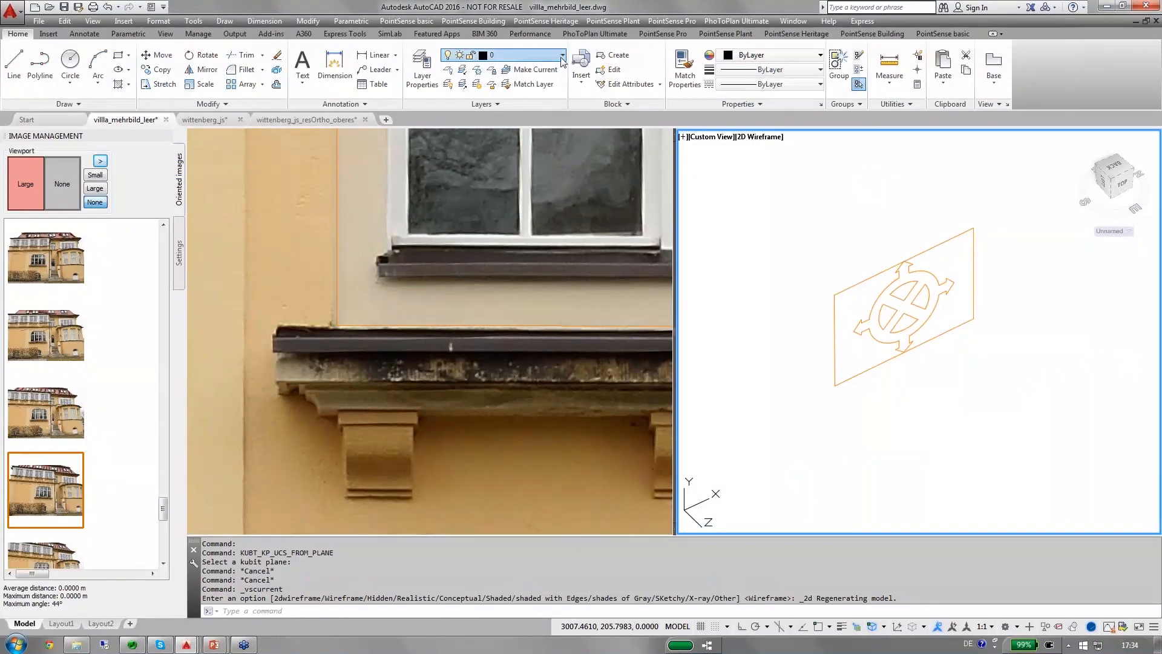
left_click(523, 55)
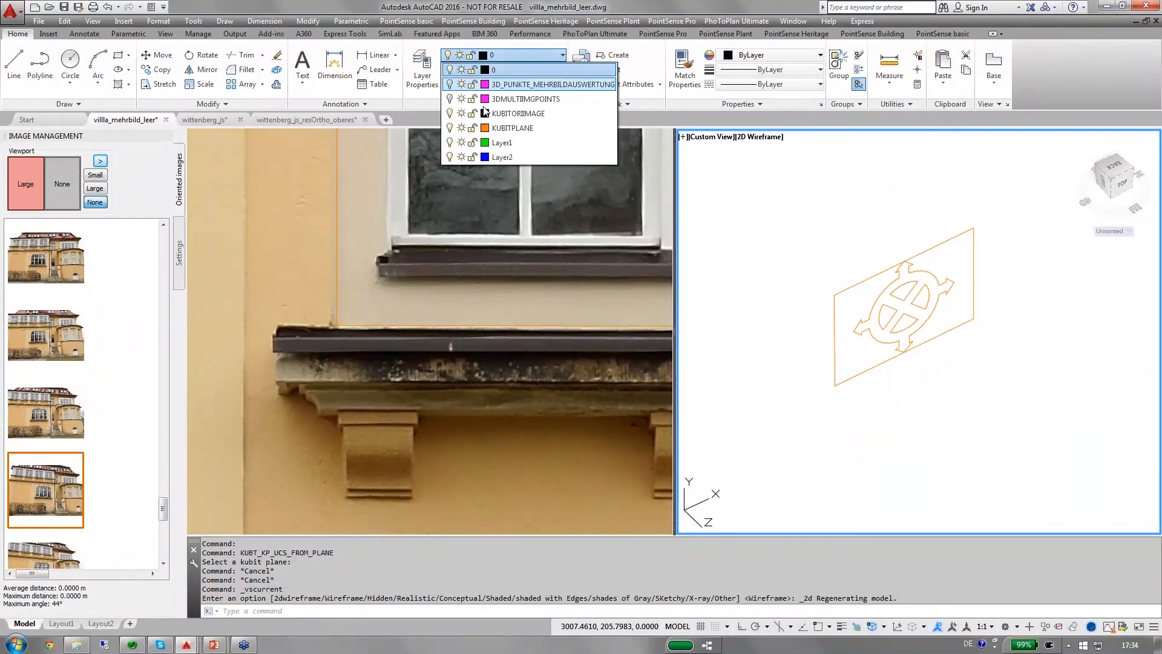
left_click(450, 128)
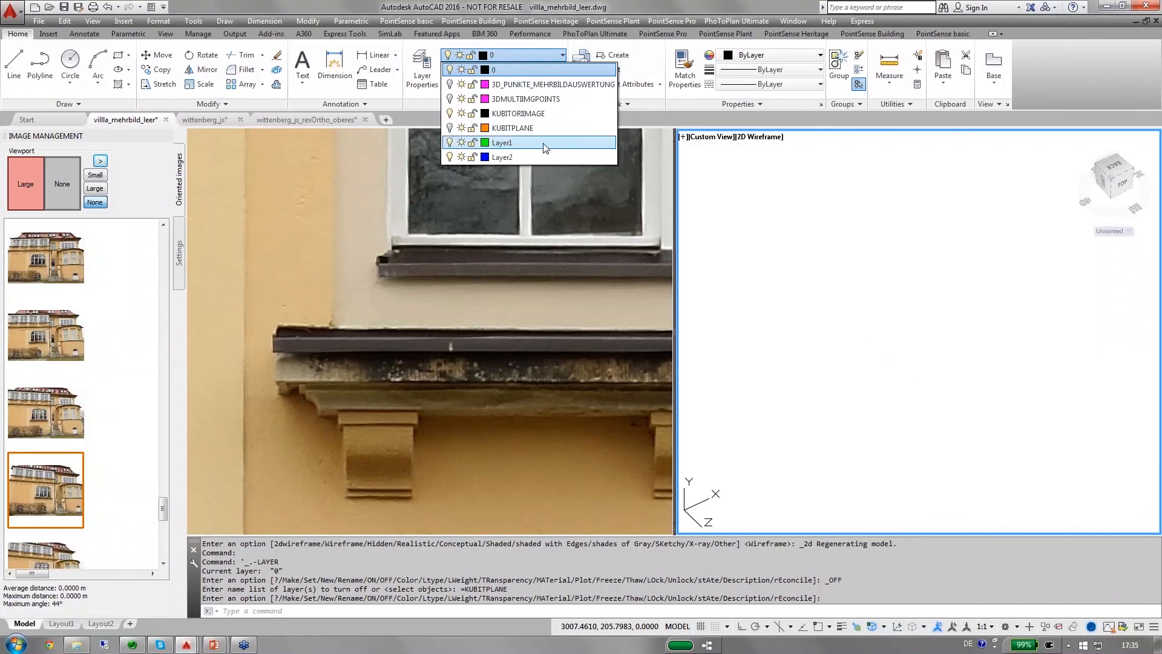
left_click(567, 147)
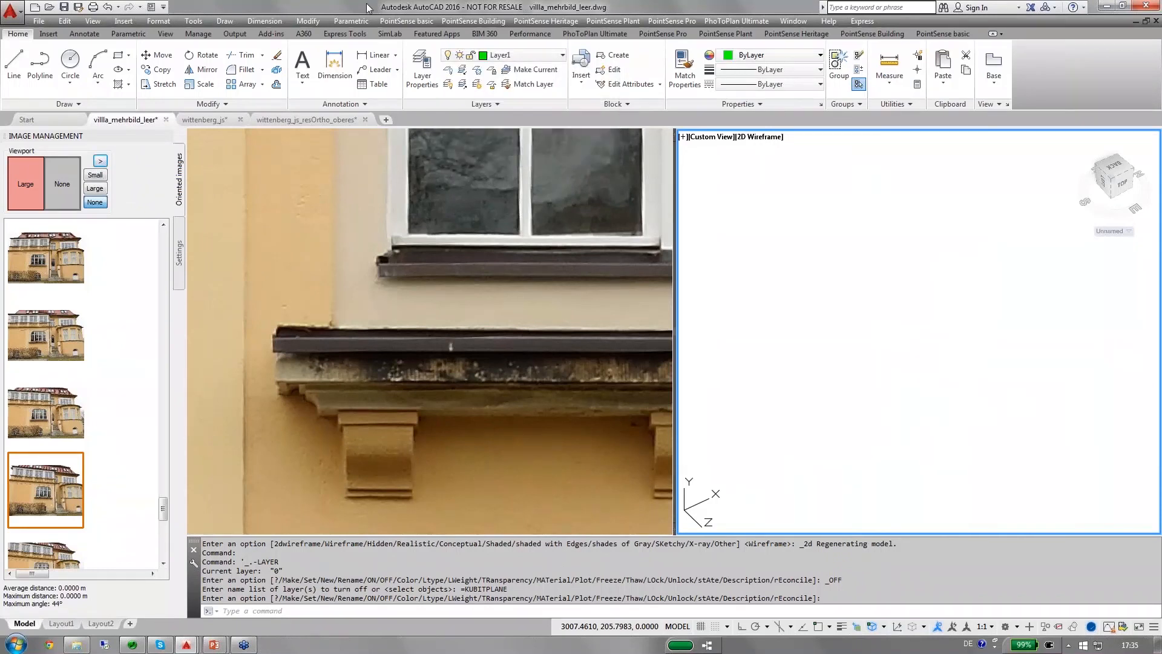
Set the viewport without an image to the Top view of the facade UCS.
left_click(346, 262)
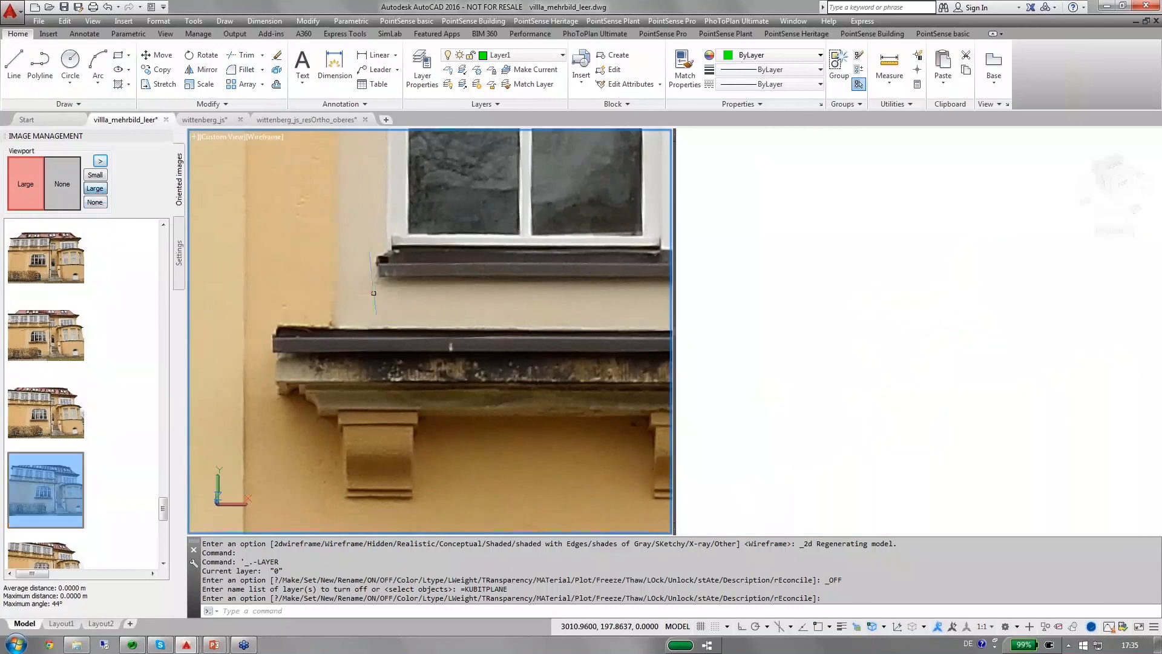
scroll(373, 293, "down", 3)
middle_click_drag(437, 232, 399, 404)
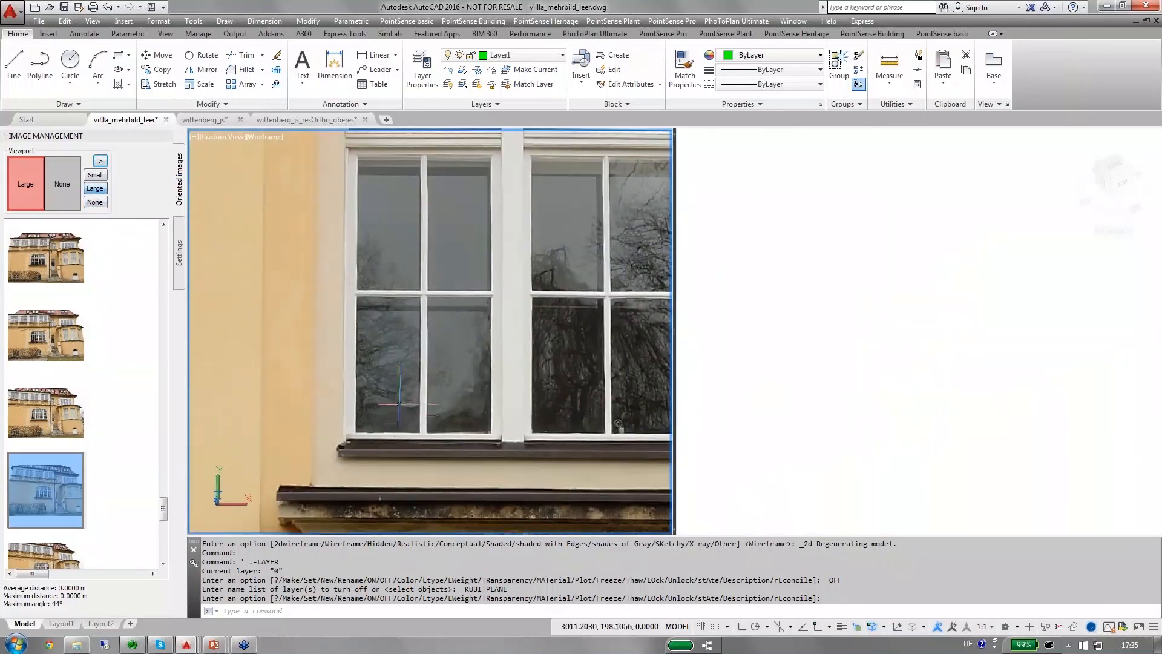
scroll(398, 404, "down", 3)
middle_click_drag(468, 291, 379, 337)
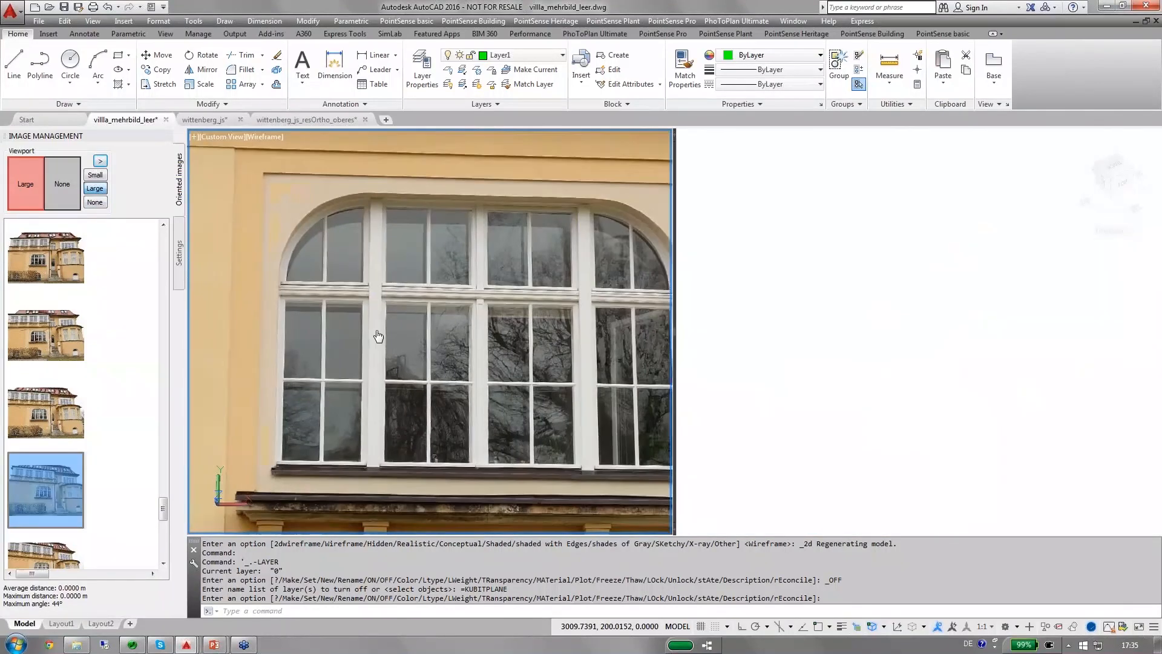
left_click(1123, 190)
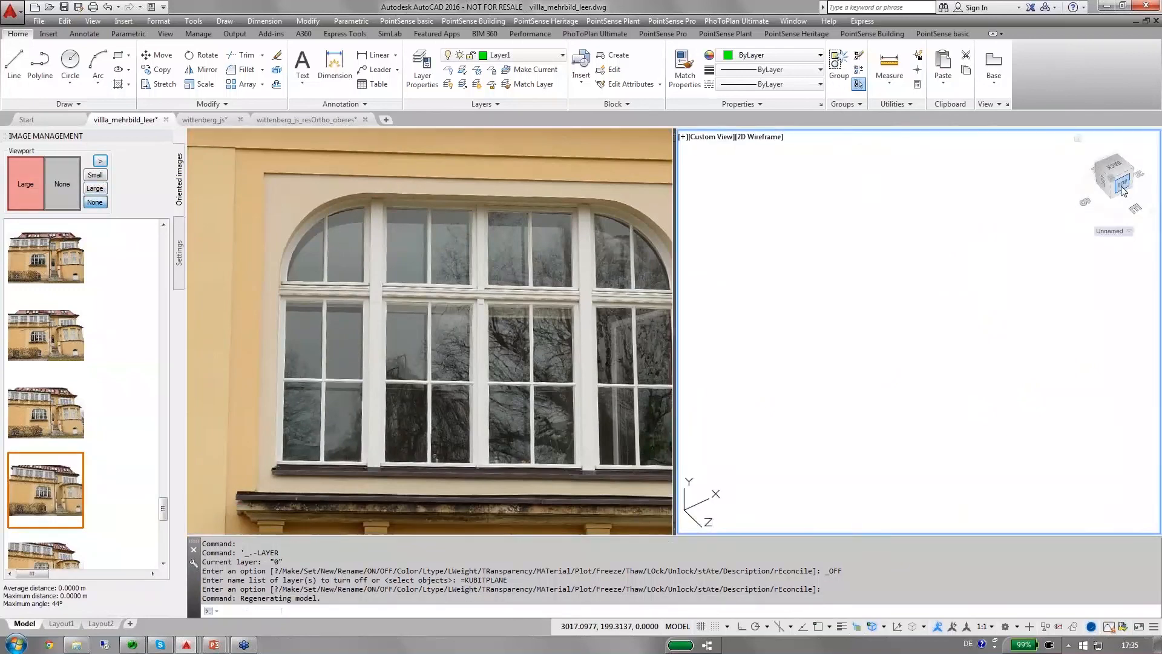
left_click(1123, 190)
left_click(1155, 150)
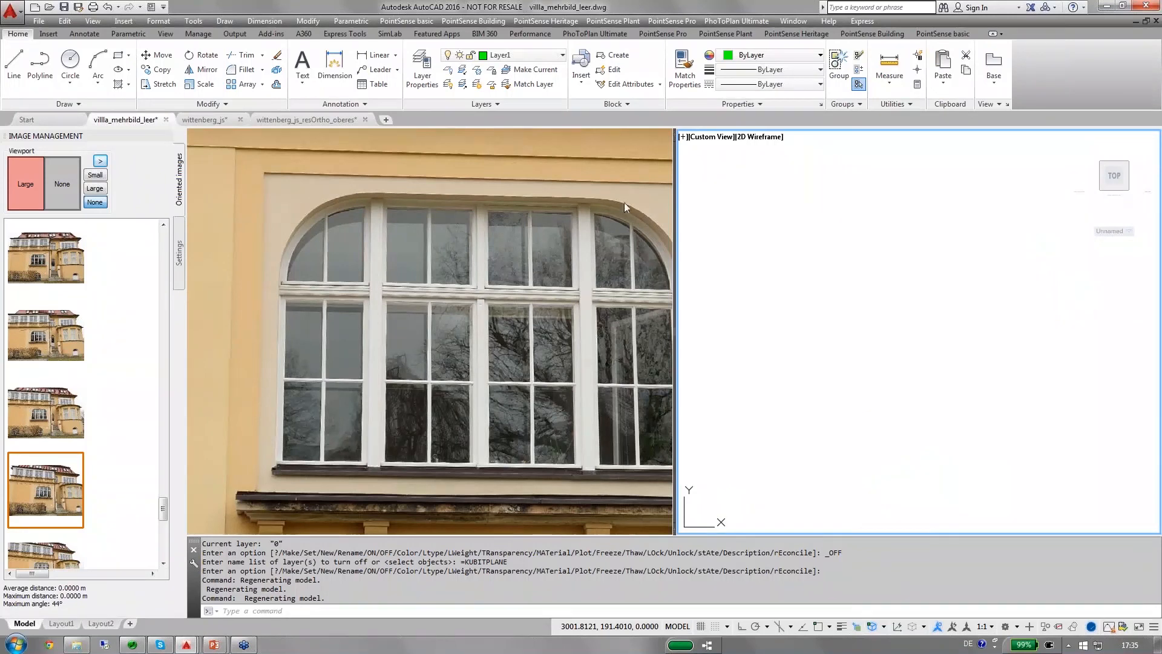
Draw a three-point arc along the upper-right curve of the arched window opening in the photo and turn on lineweight display.
left_click(402, 181)
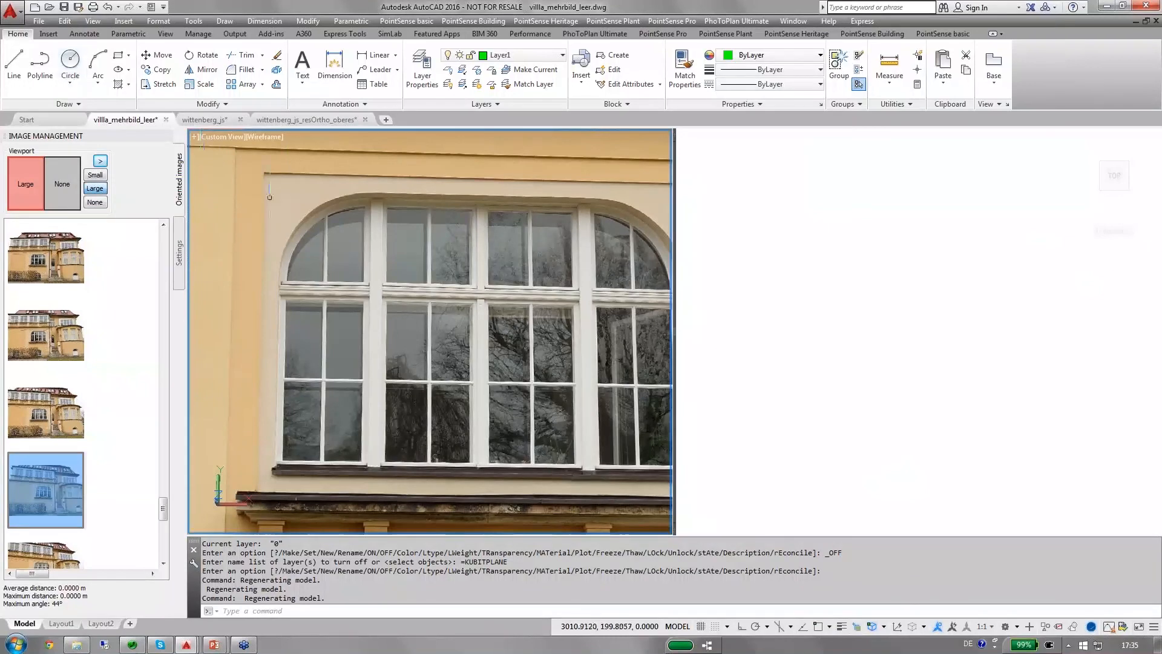
scroll(296, 194, "down", 1)
middle_click_drag(326, 191, 325, 226)
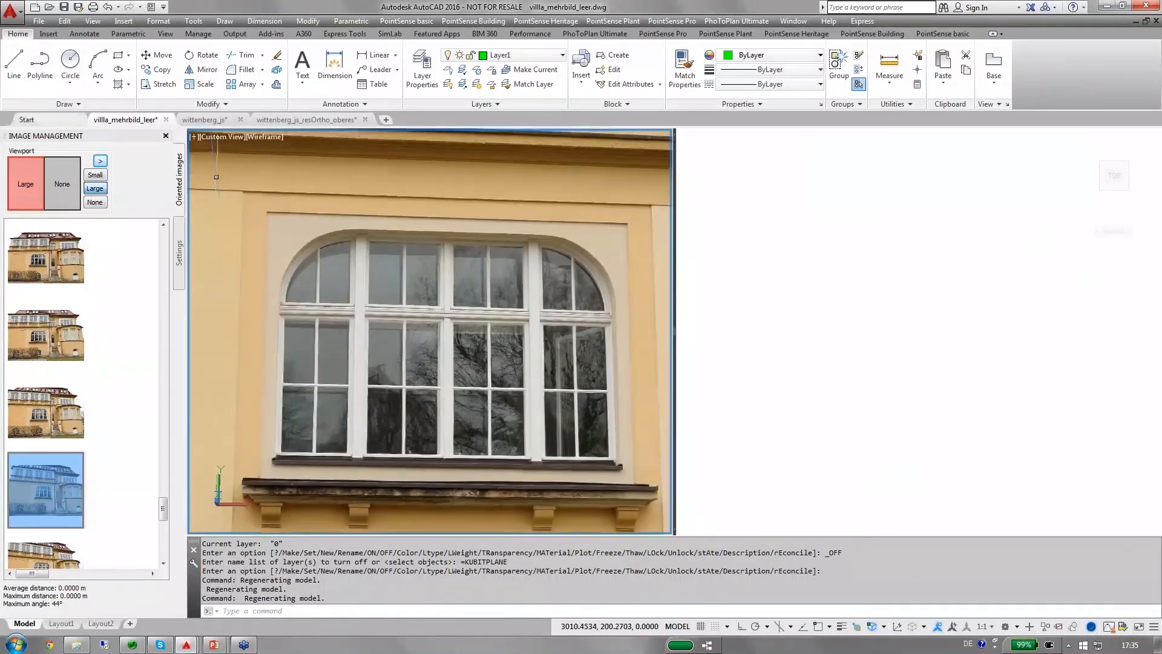
left_click(97, 63)
scroll(557, 238, "up", 3)
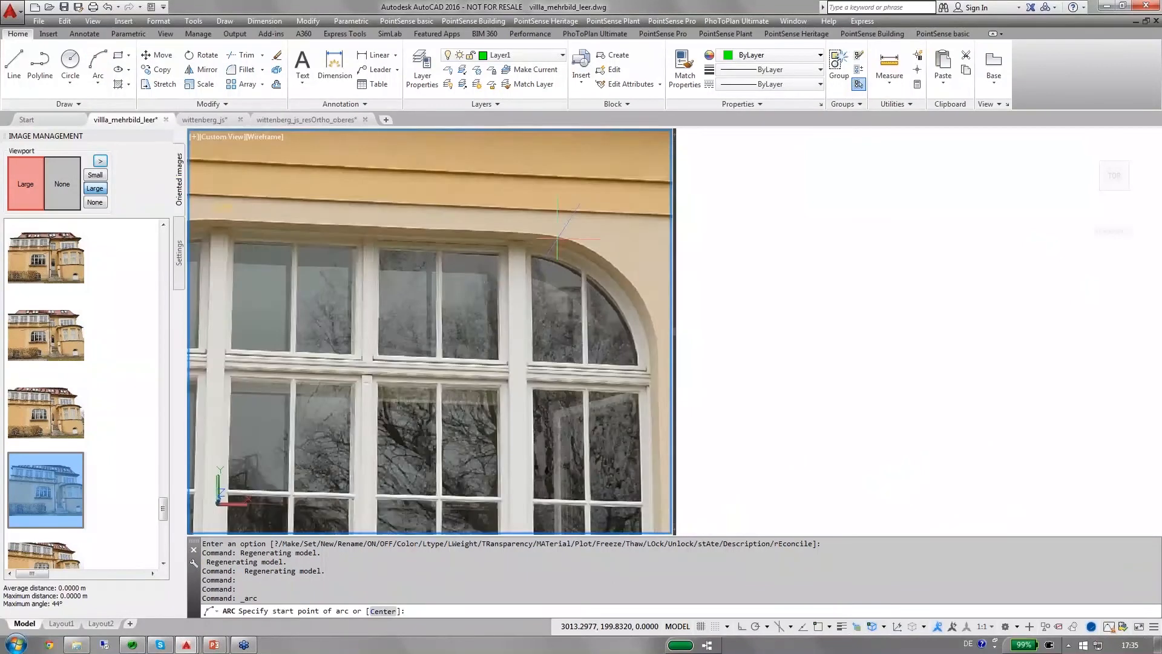
scroll(557, 238, "up", 2)
left_click(539, 234)
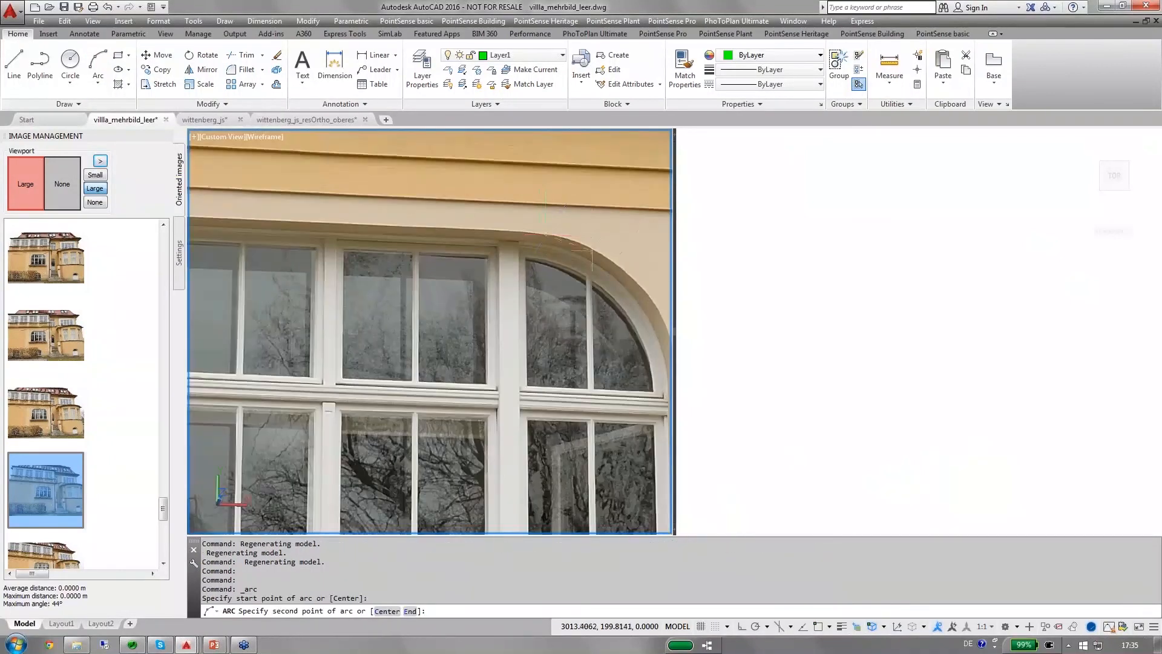
middle_click_drag(615, 270, 587, 245)
scroll(613, 266, "up", 1)
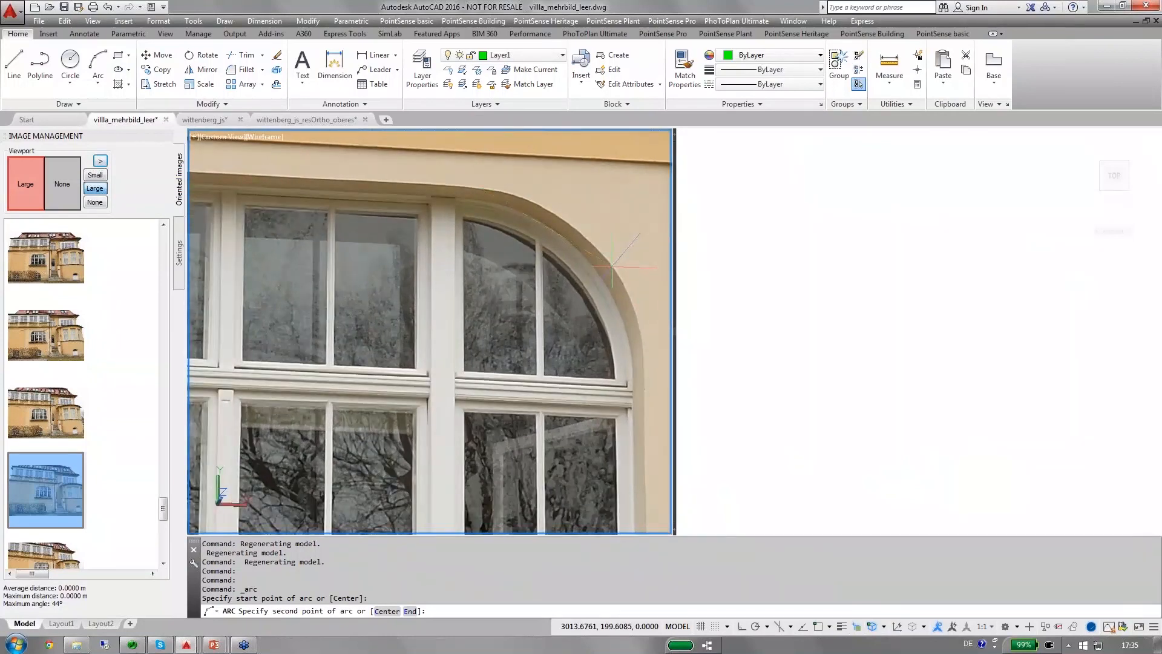
left_click(612, 265)
left_click(645, 391)
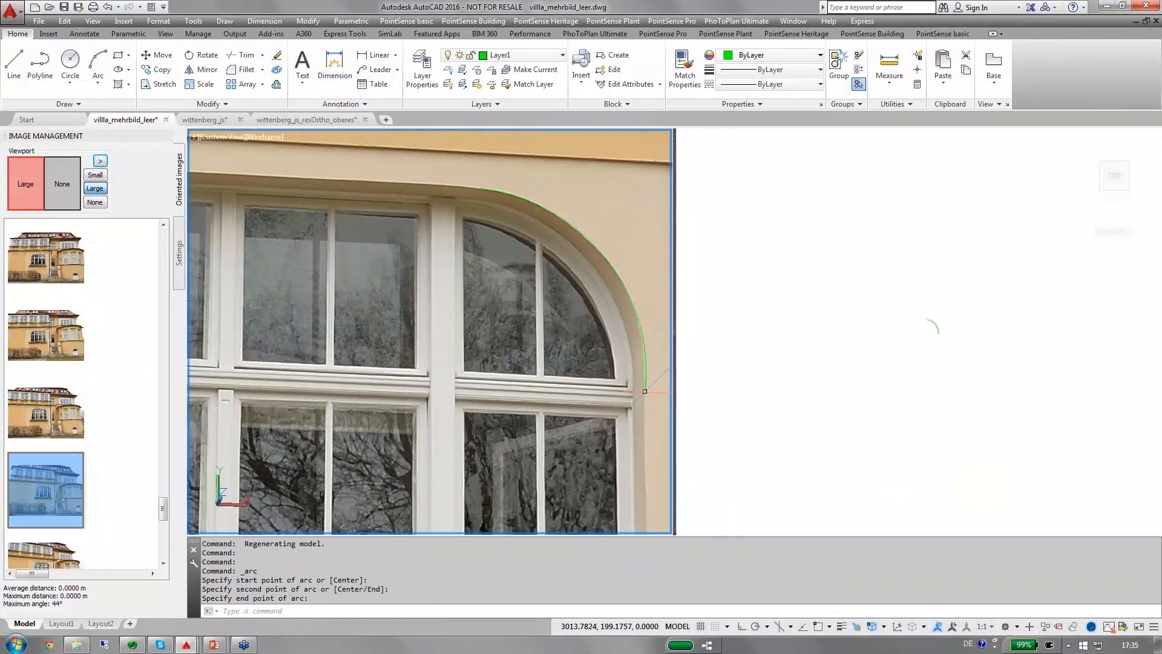
left_click(841, 628)
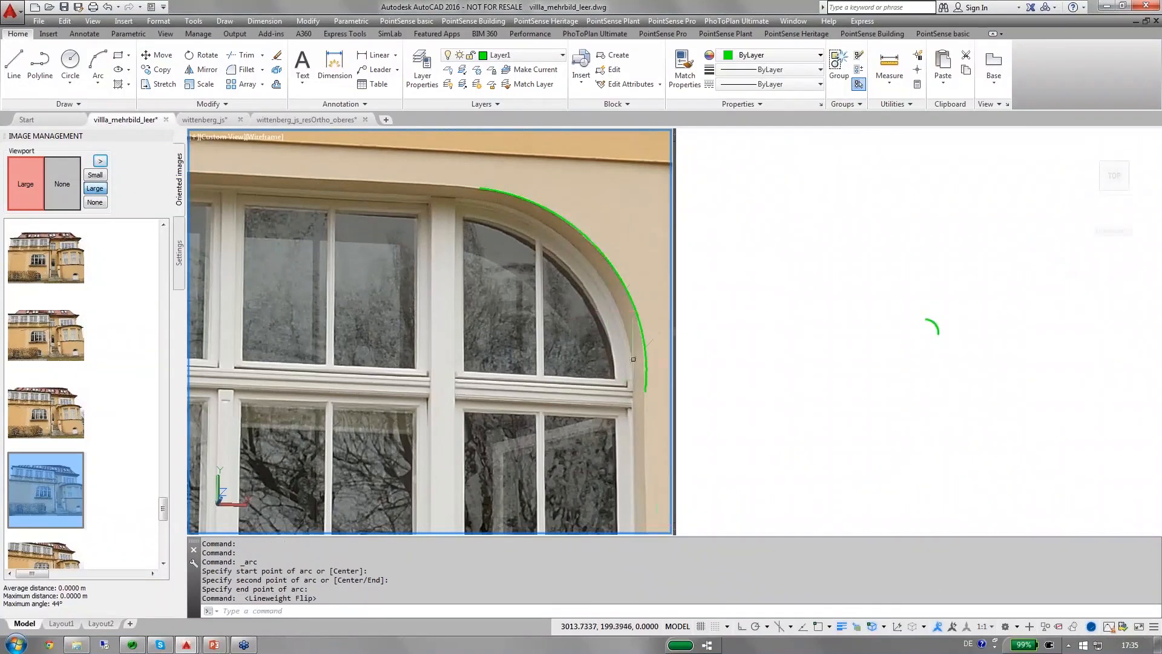
Draw a polyline from the arc's lower endpoint straight down the opening's edge to the right end of the window sill.
middle_click_drag(612, 309, 571, 217)
scroll(571, 216, "down", 1)
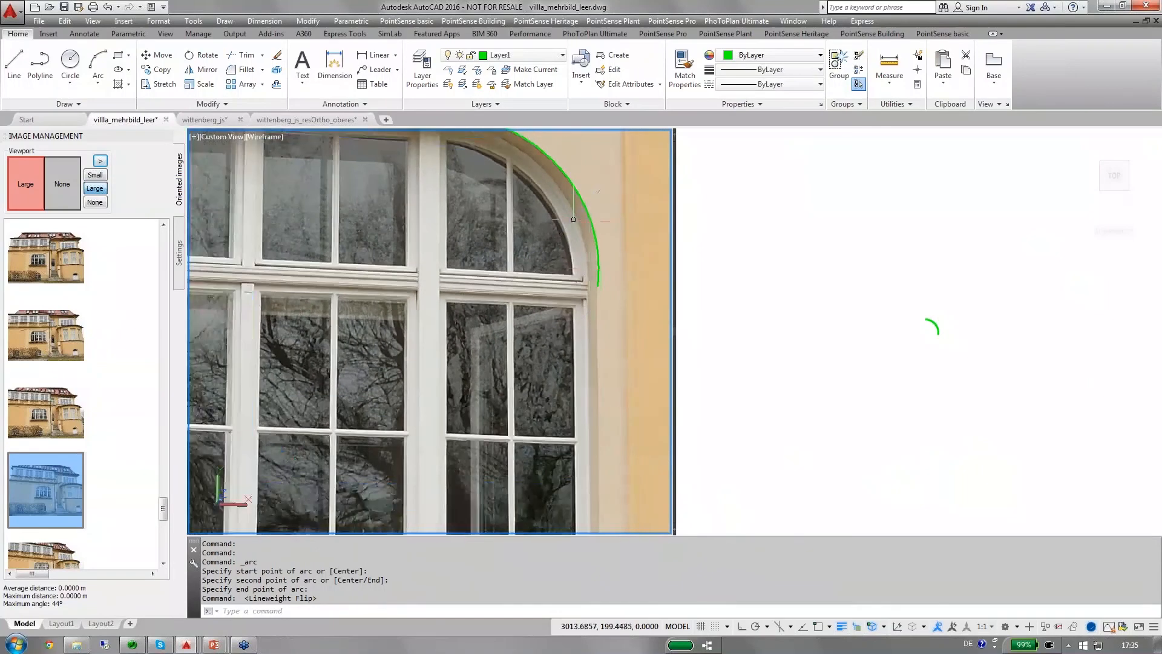
left_click(40, 63)
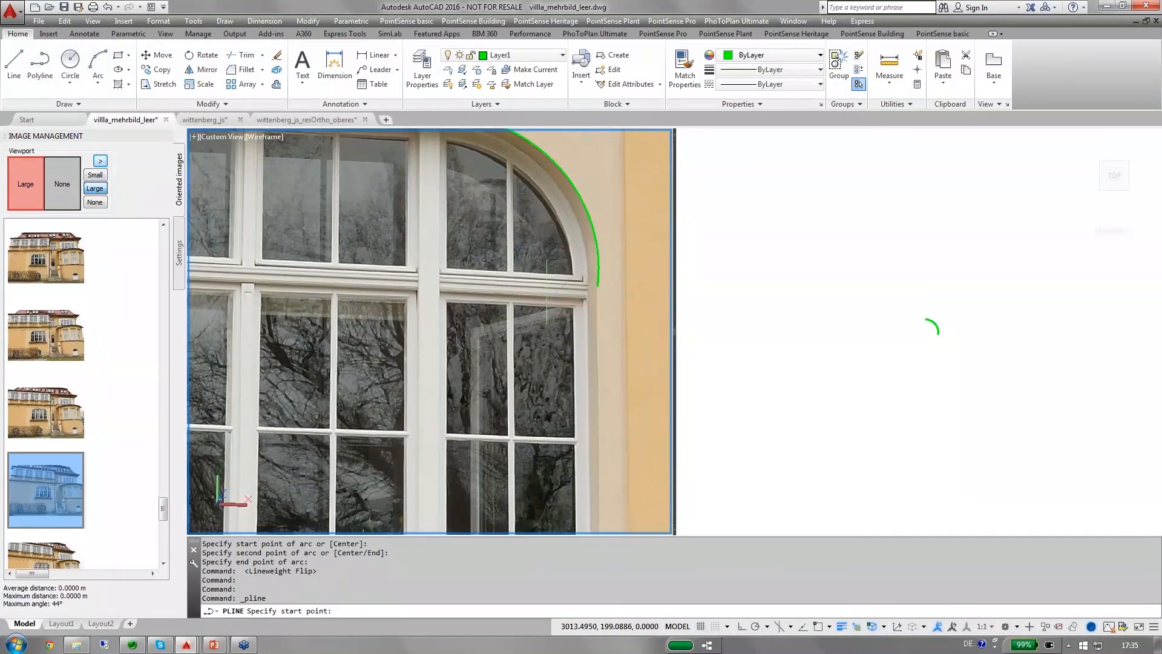
left_click(598, 285)
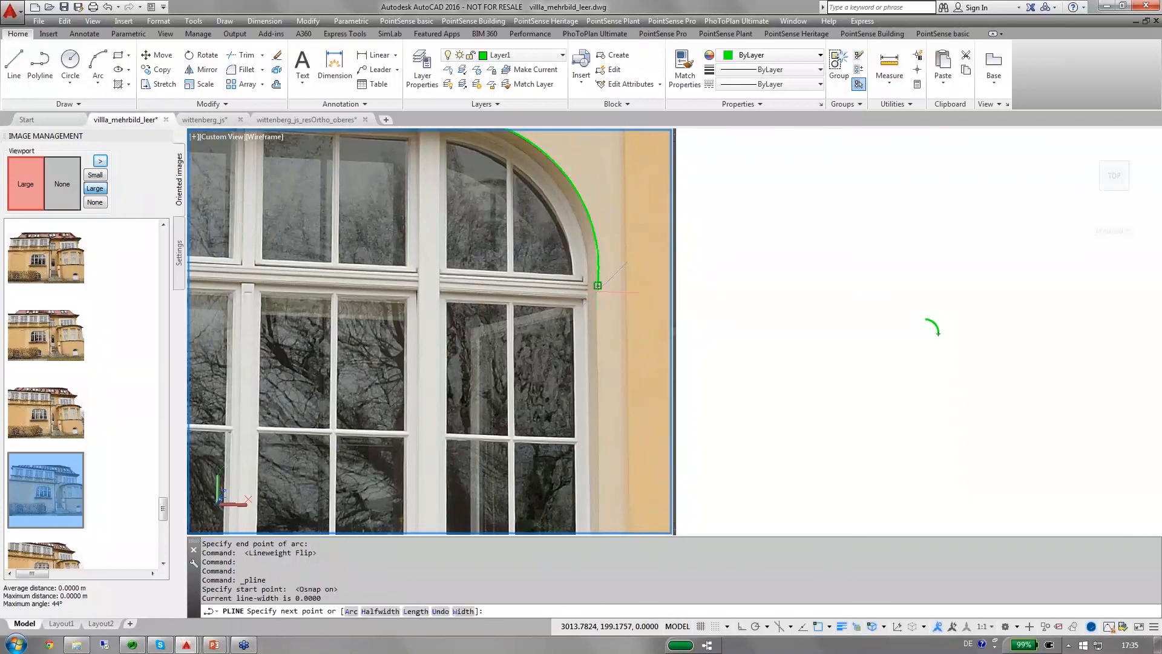
scroll(597, 285, "down", 2)
key("F3")
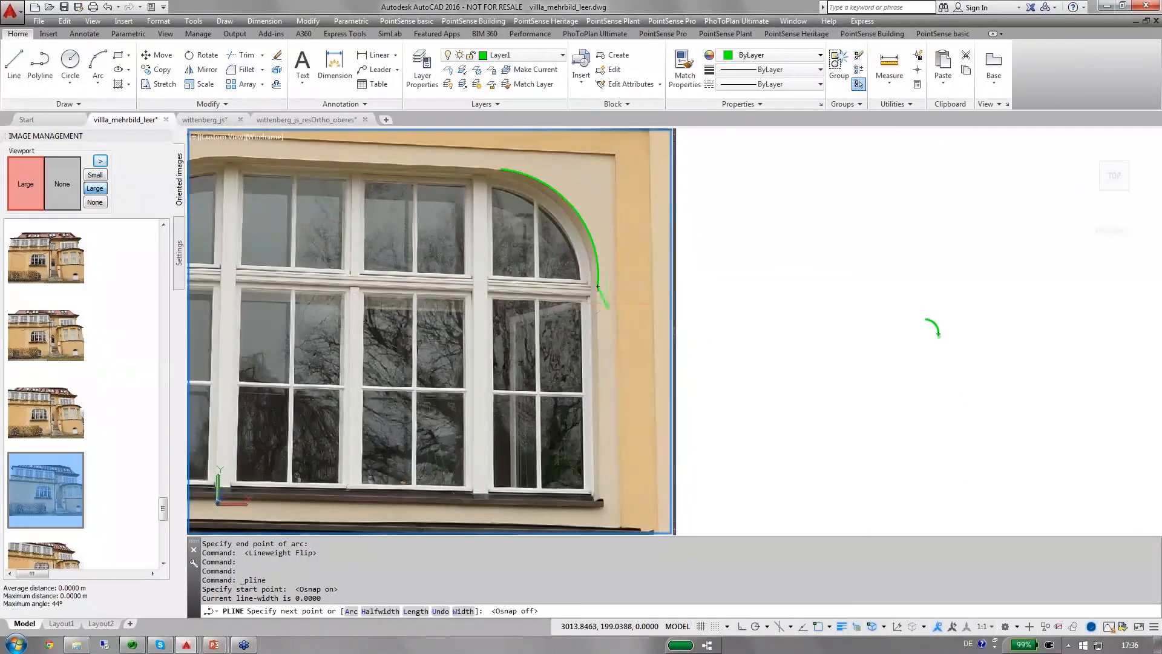
scroll(609, 307, "down", 2)
scroll(603, 440, "up", 2)
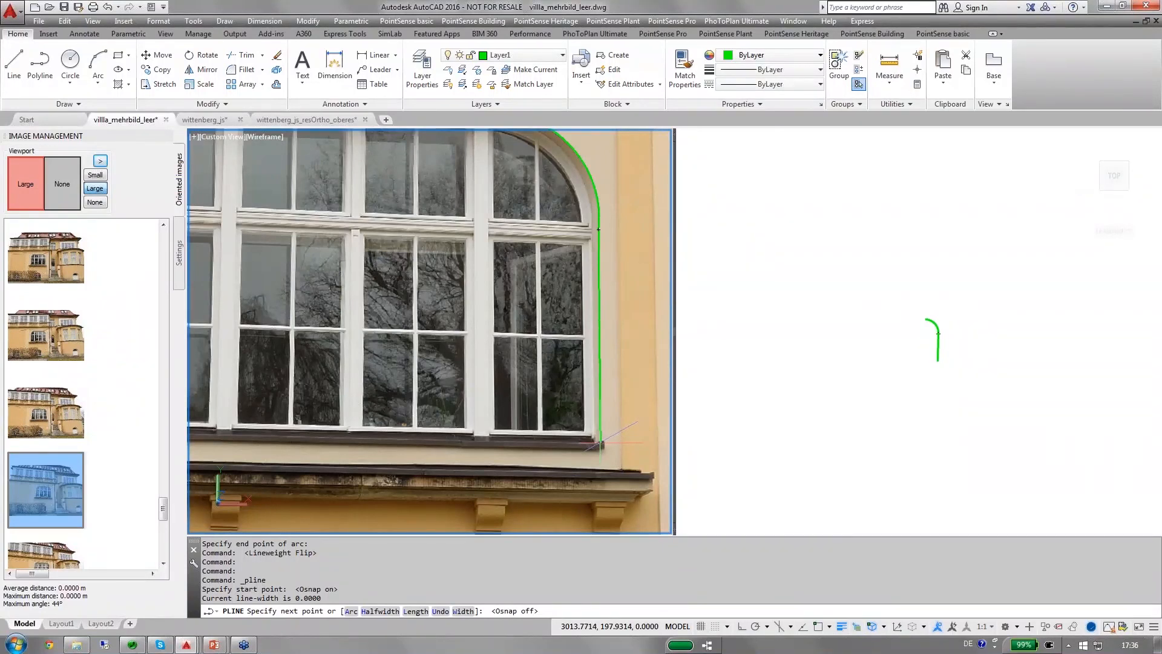
left_click(599, 444)
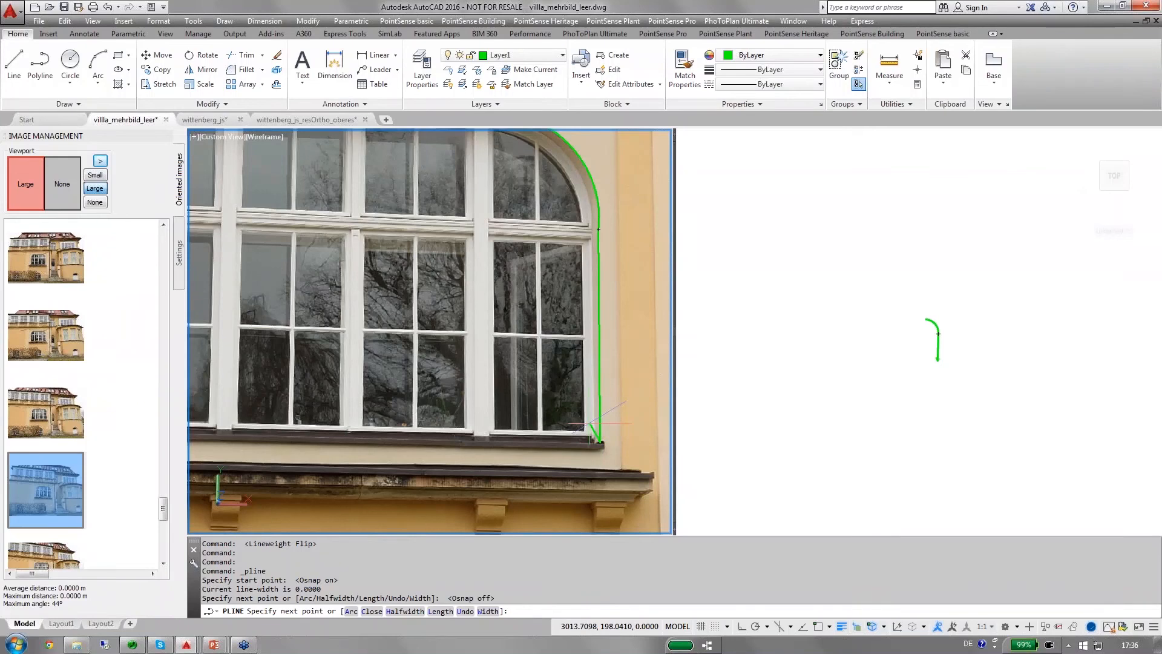
key("Return")
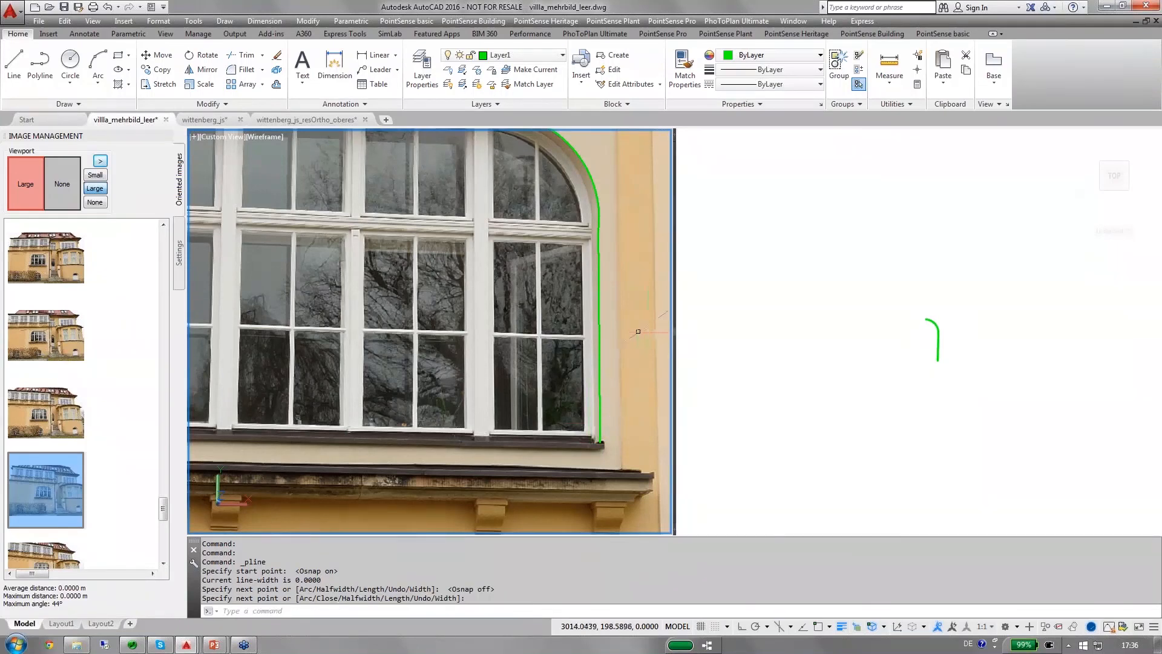
Load the oblique villa photo from further down the image list into the photo viewport and check the drawn outline against the window.
scroll(638, 331, "down", 1)
middle_click_drag(639, 340, 640, 378)
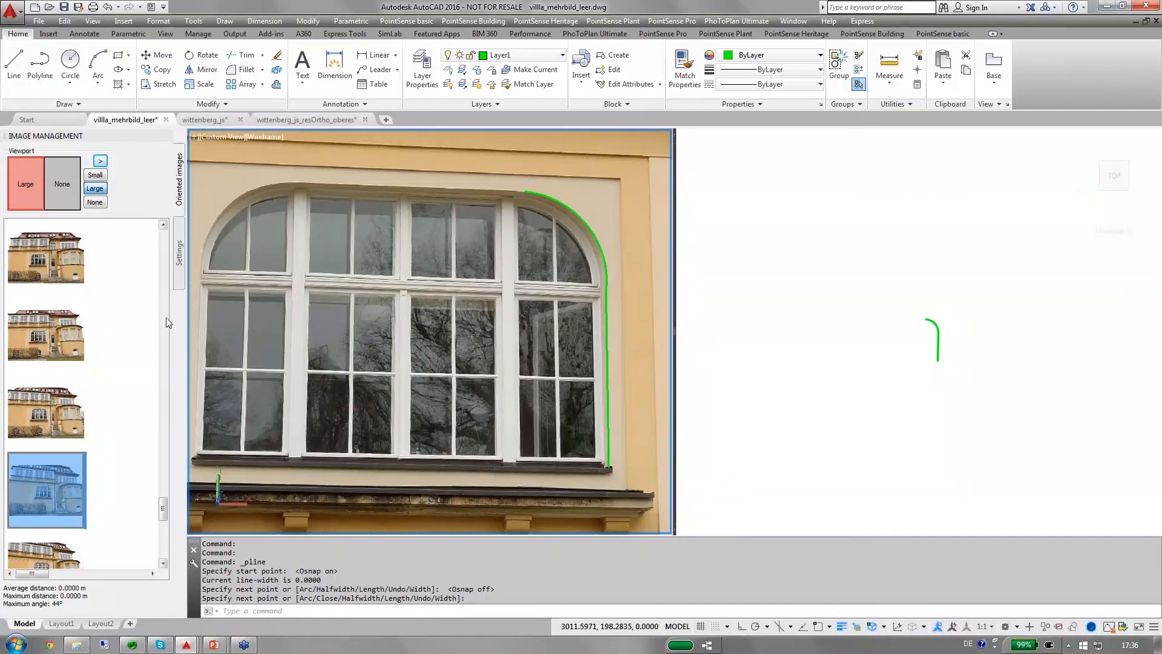
left_click_drag(163, 510, 162, 534)
left_click(63, 492)
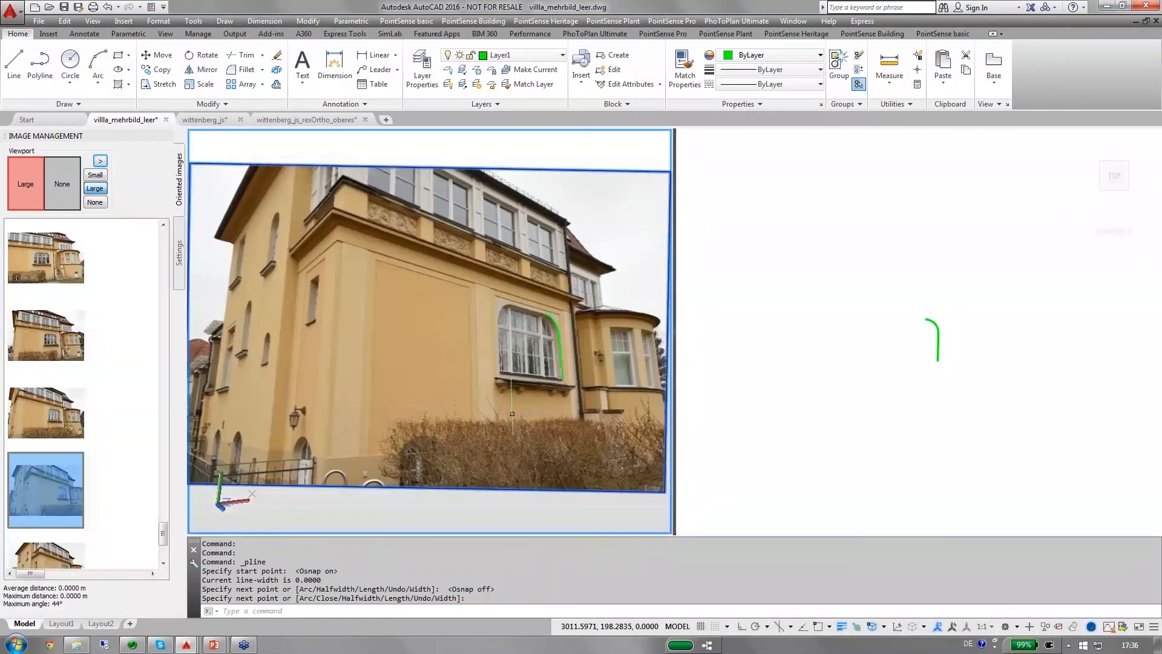
scroll(557, 341, "up", 2)
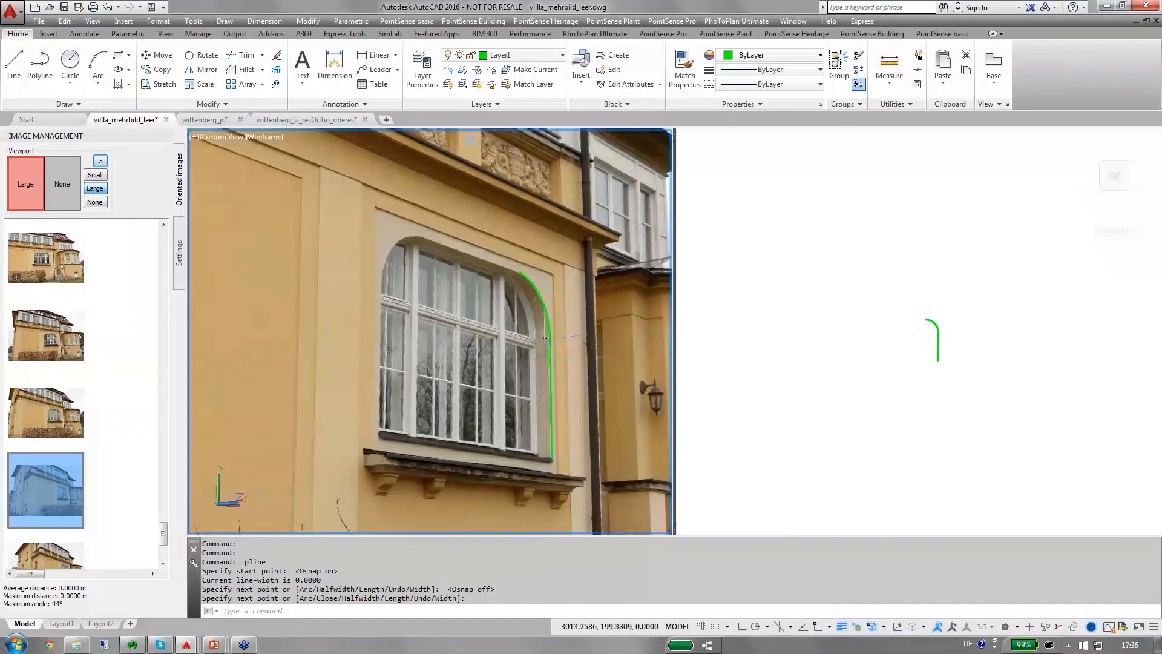
scroll(544, 376, "up", 2)
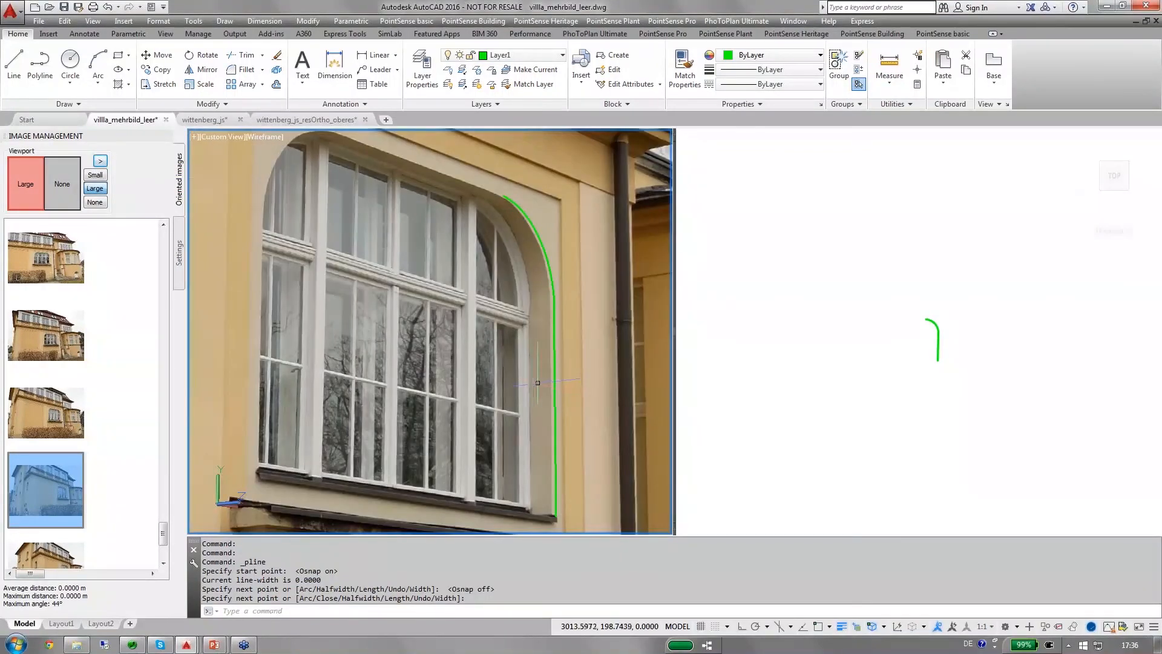
scroll(534, 383, "down", 2)
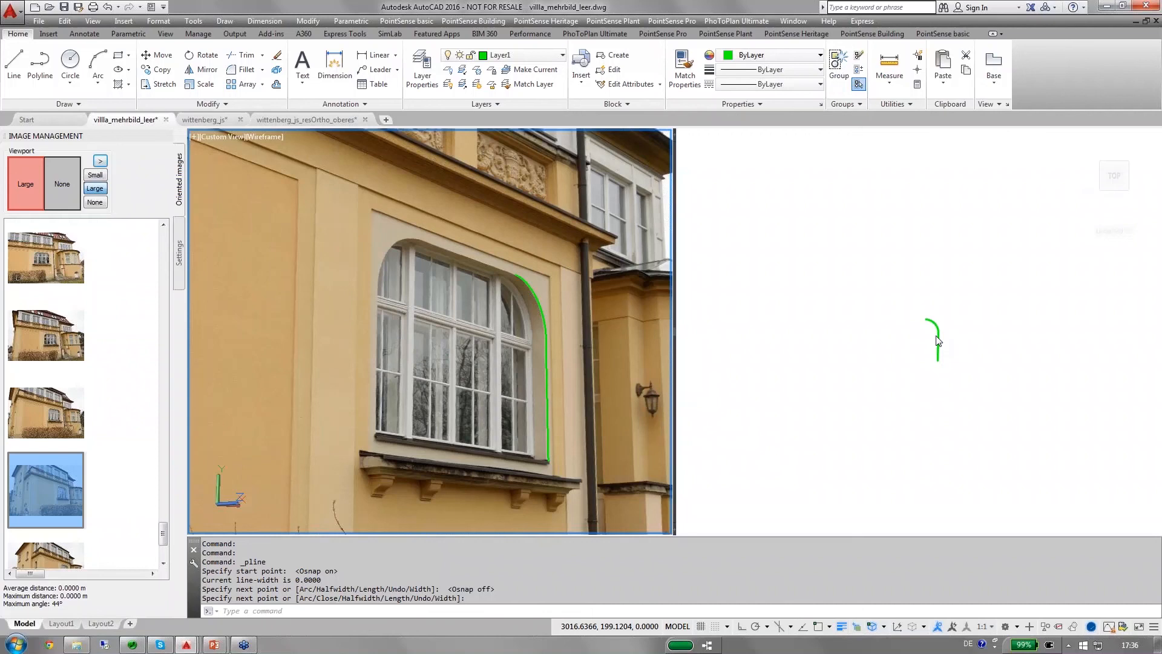
Extrude the arc and polyline together, picking the depth in the oblique photo where the reveal meets the window frame.
type("extrude")
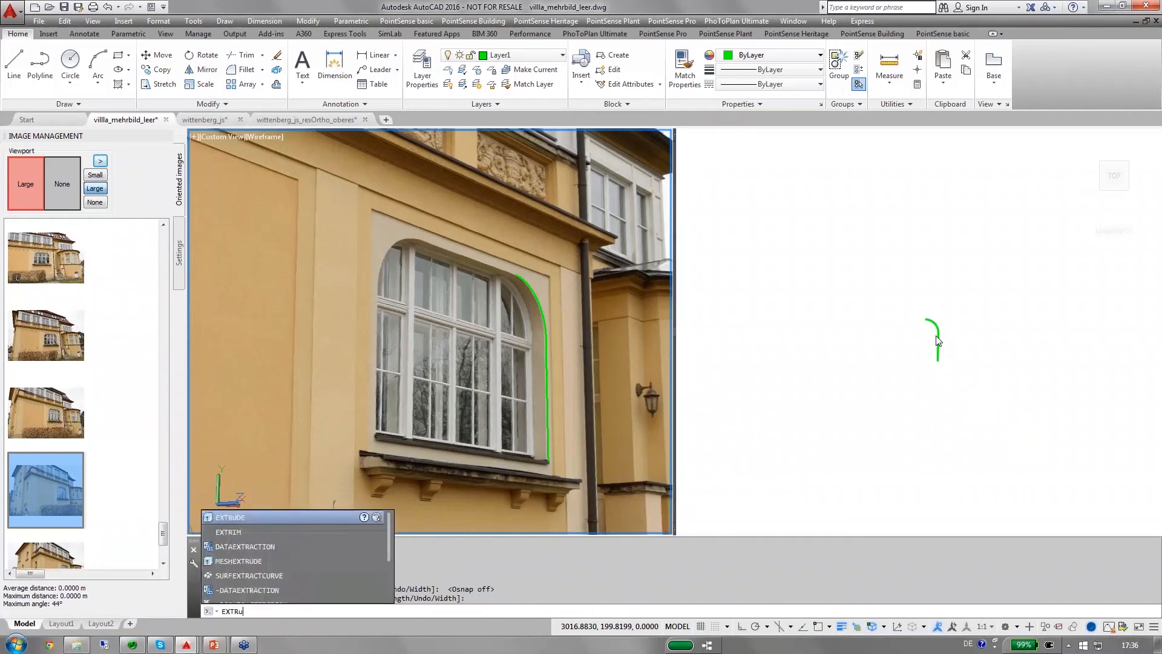
key("Return")
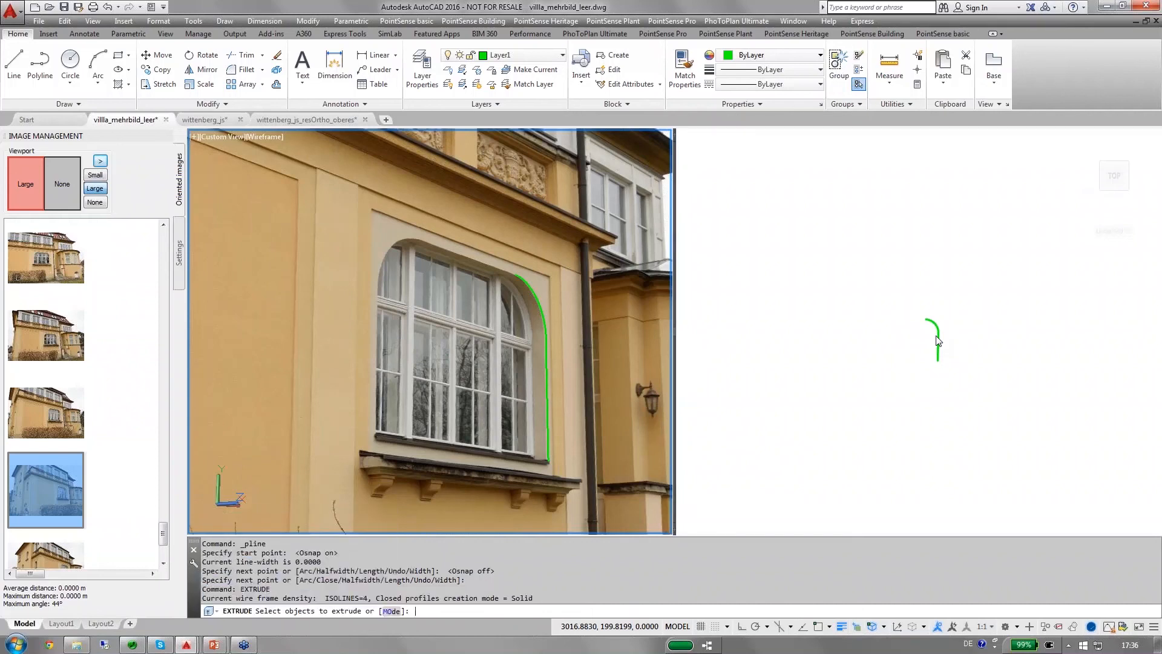
left_click(861, 295)
left_click(881, 273)
left_click(947, 390)
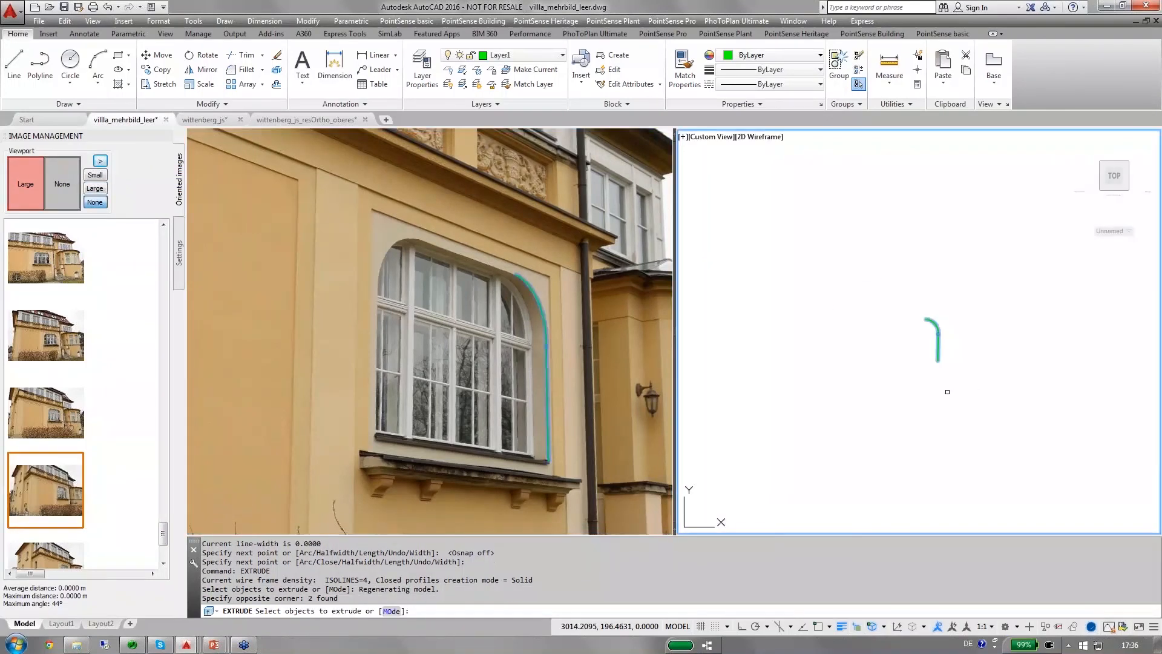
key("Return")
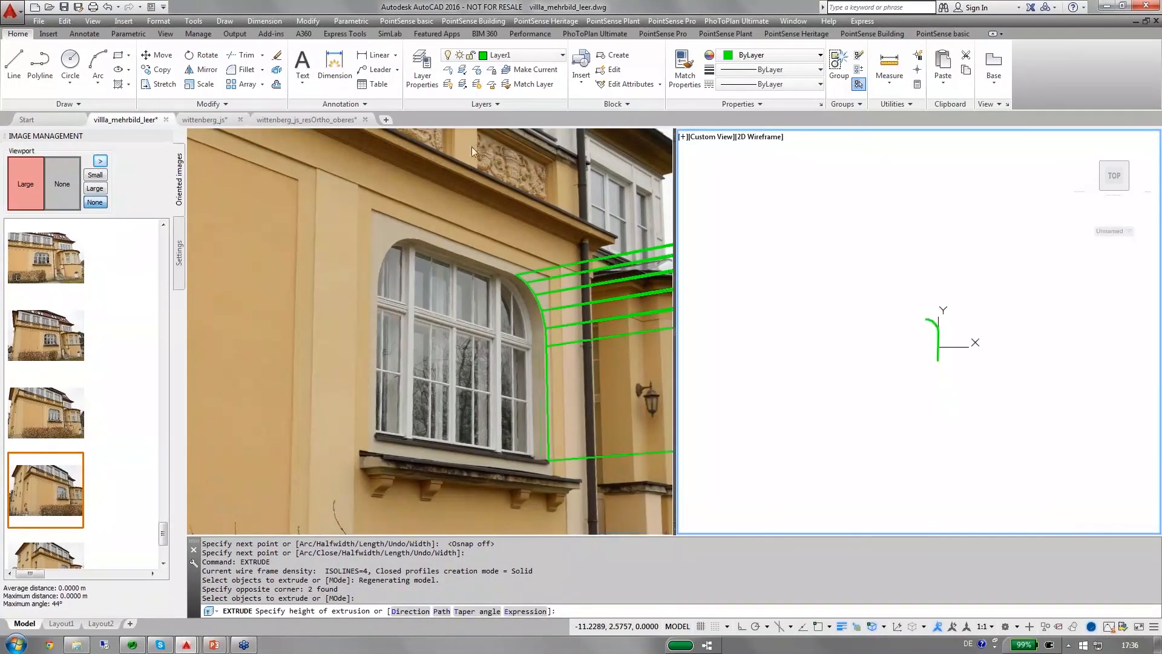
left_click(471, 147)
scroll(519, 300, "up", 3)
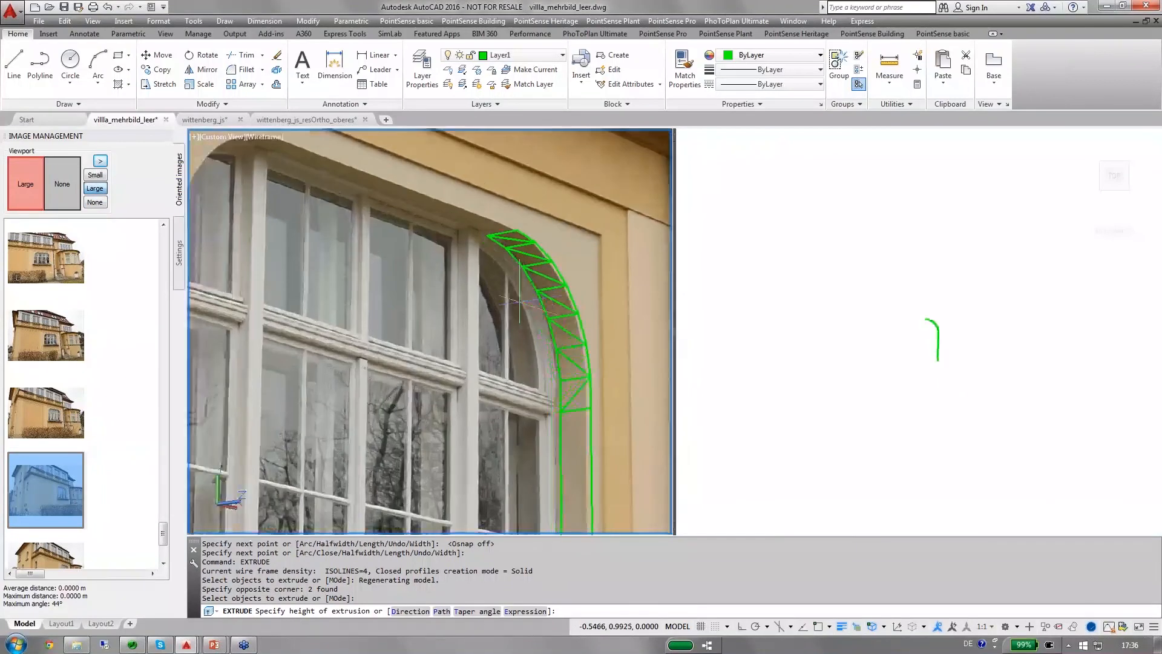
scroll(519, 301, "up", 1)
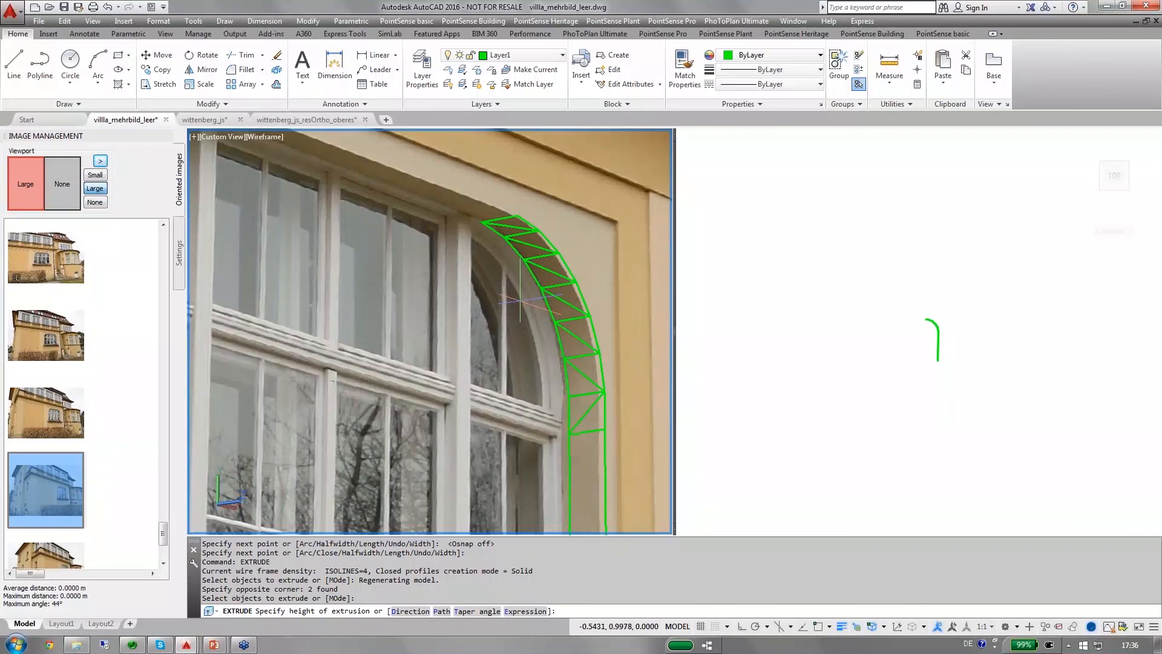
left_click(519, 301)
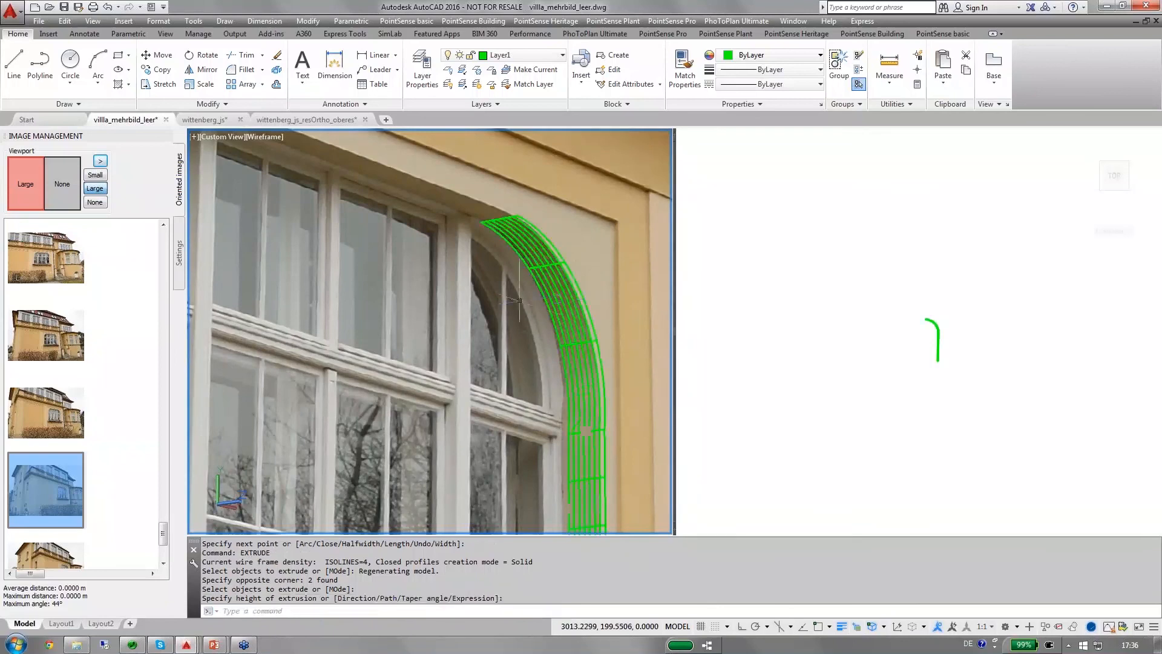
Examine the extruded window reveal from an angled 3D view and against the oblique photo.
left_click(778, 277)
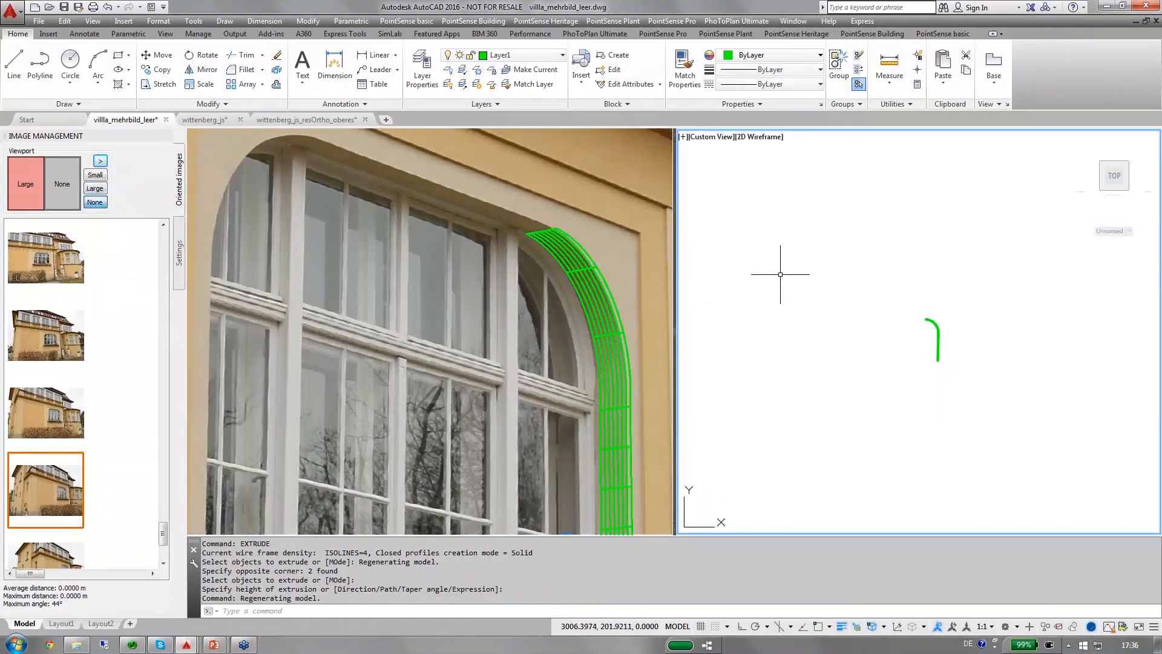
middle_click_drag(936, 342, 915, 320, "shift")
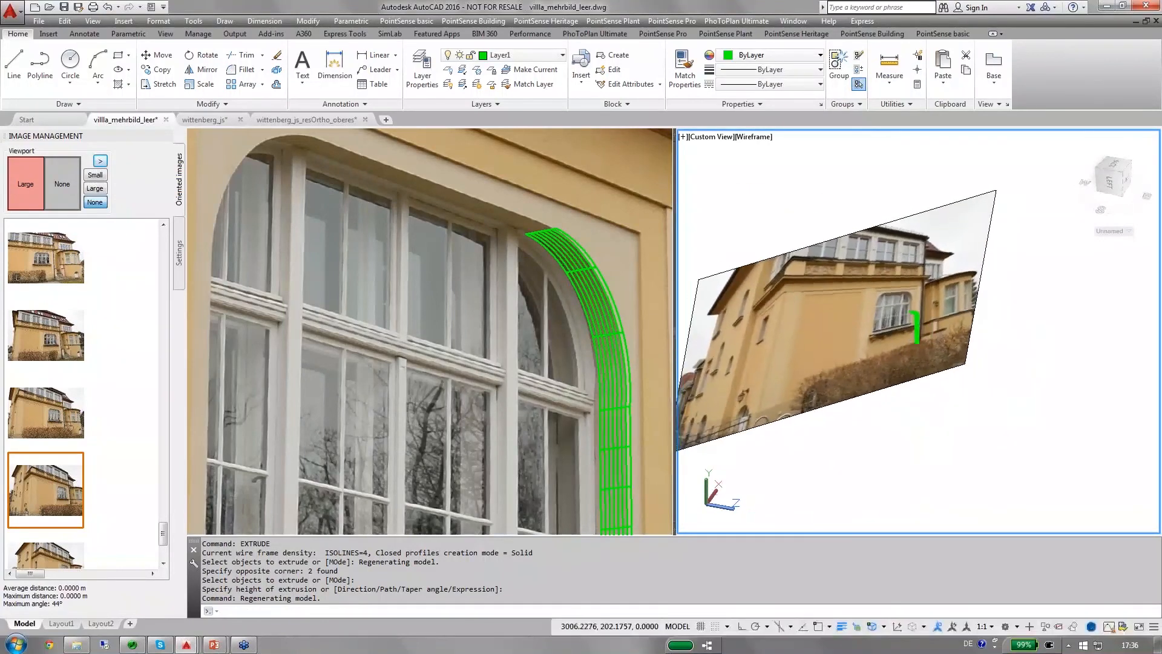
scroll(914, 319, "up", 6)
scroll(914, 318, "down", 2)
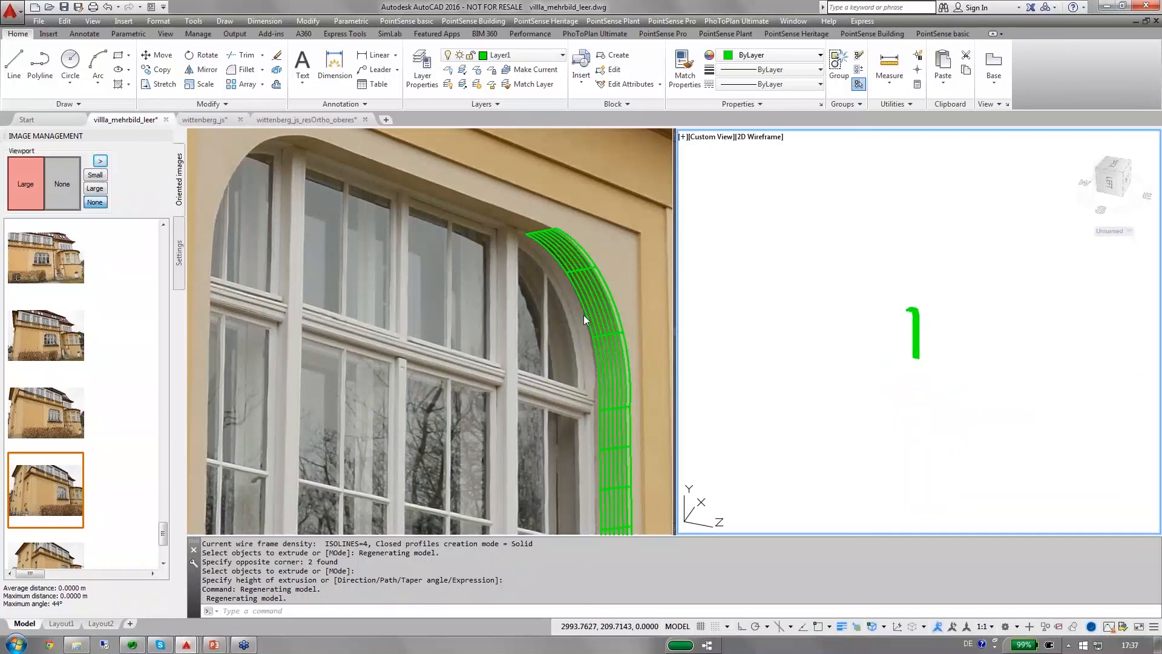
key("Escape")
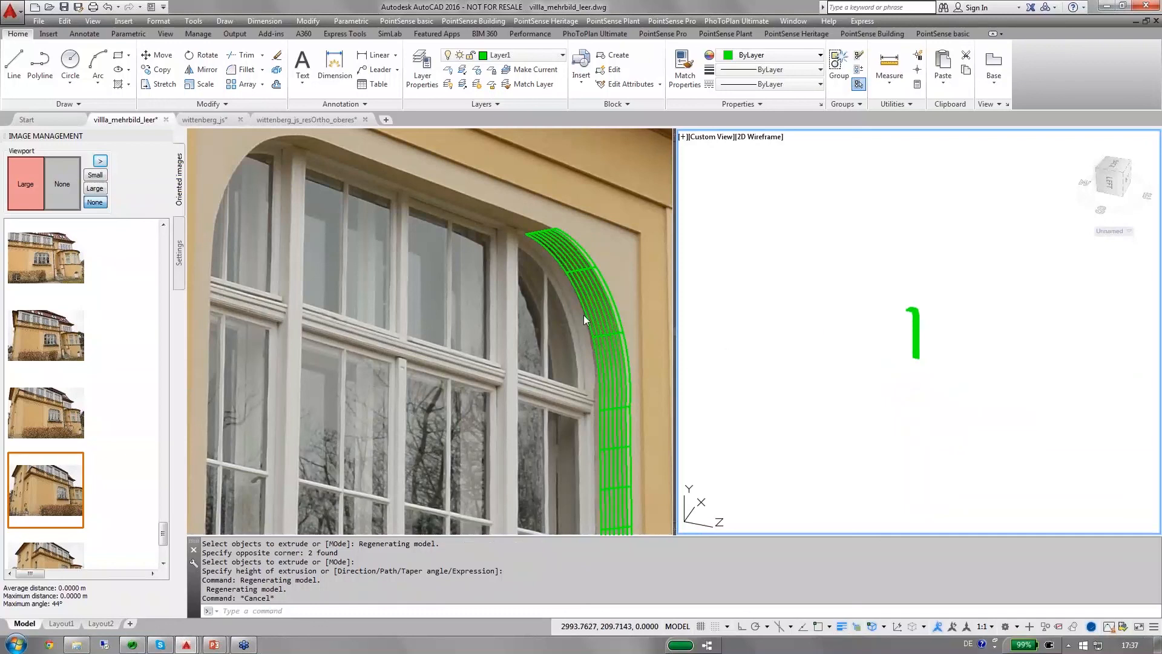
scroll(609, 250, "down", 5)
scroll(609, 249, "up", 3)
left_click(608, 249)
scroll(609, 249, "down", 2)
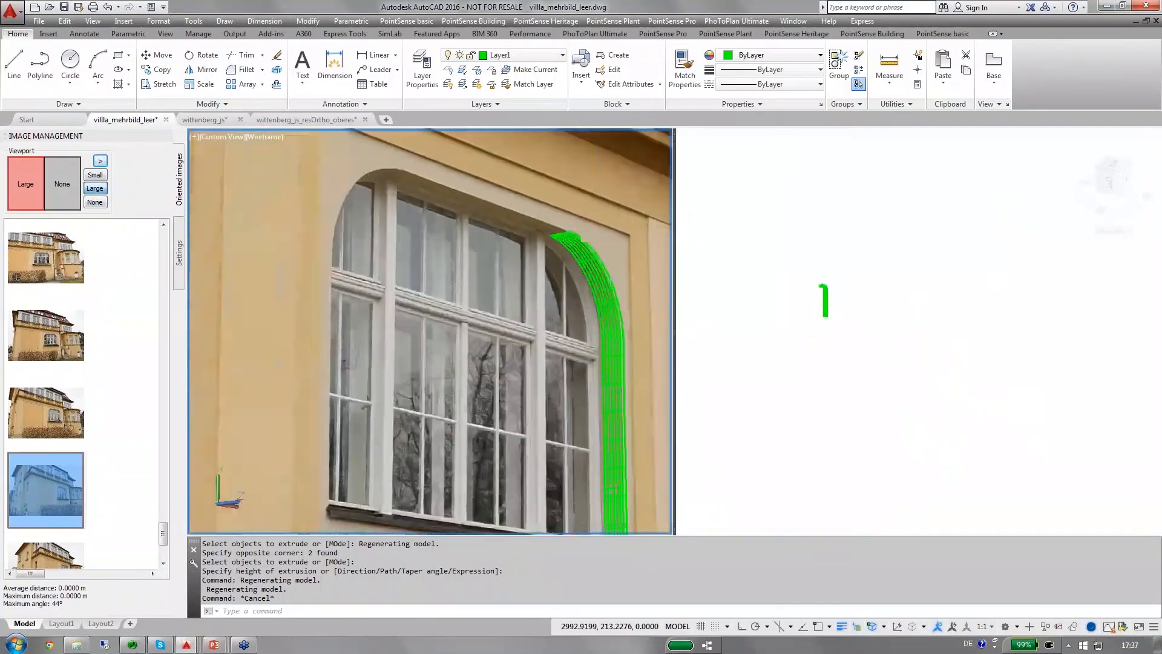
scroll(609, 250, "down", 2)
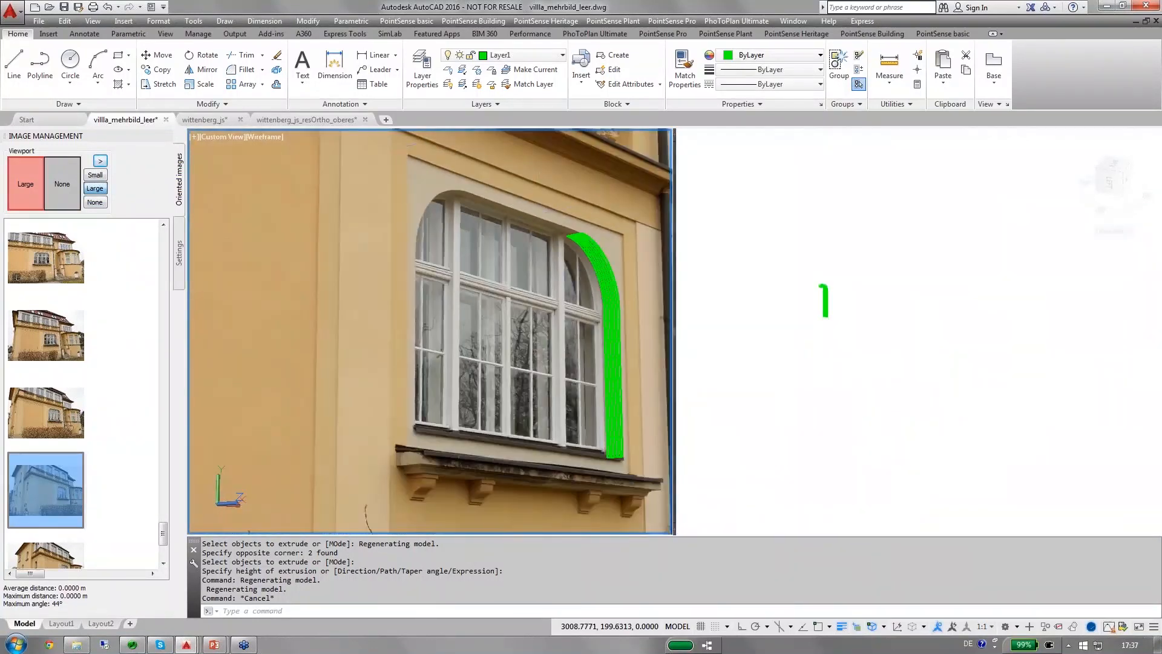
middle_click_drag(413, 169, 404, 227)
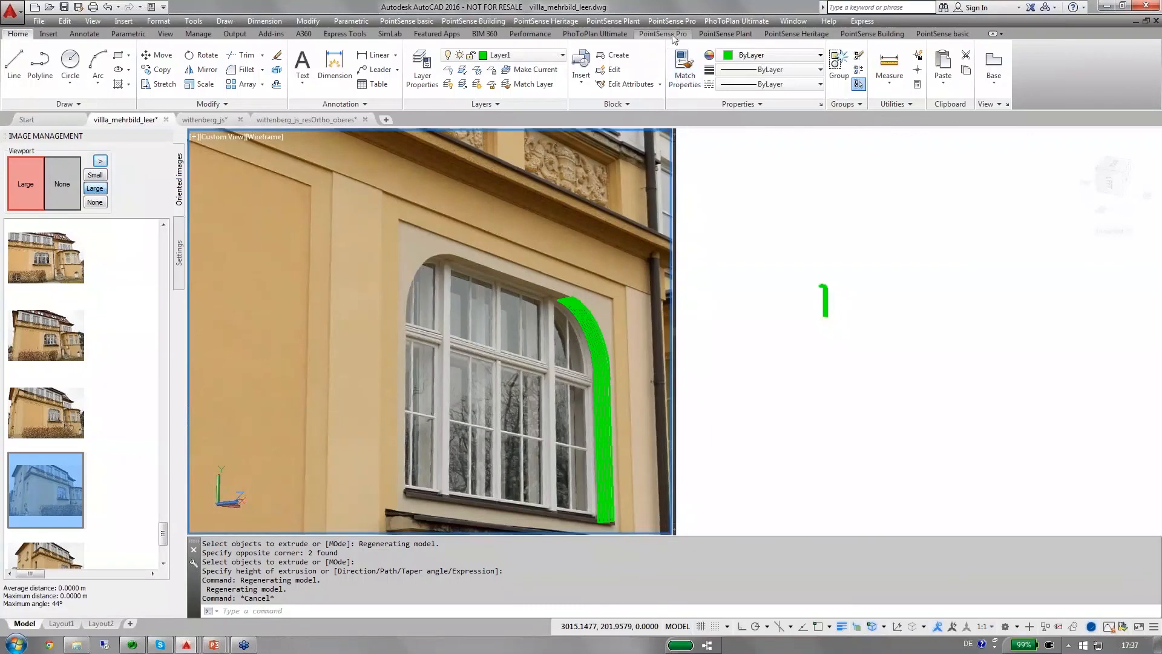
Display the PhoToPlan Ultimate tools, and switch to the PowerPoint presentation's PhoToPlan Pro Image Management slide.
left_click(594, 34)
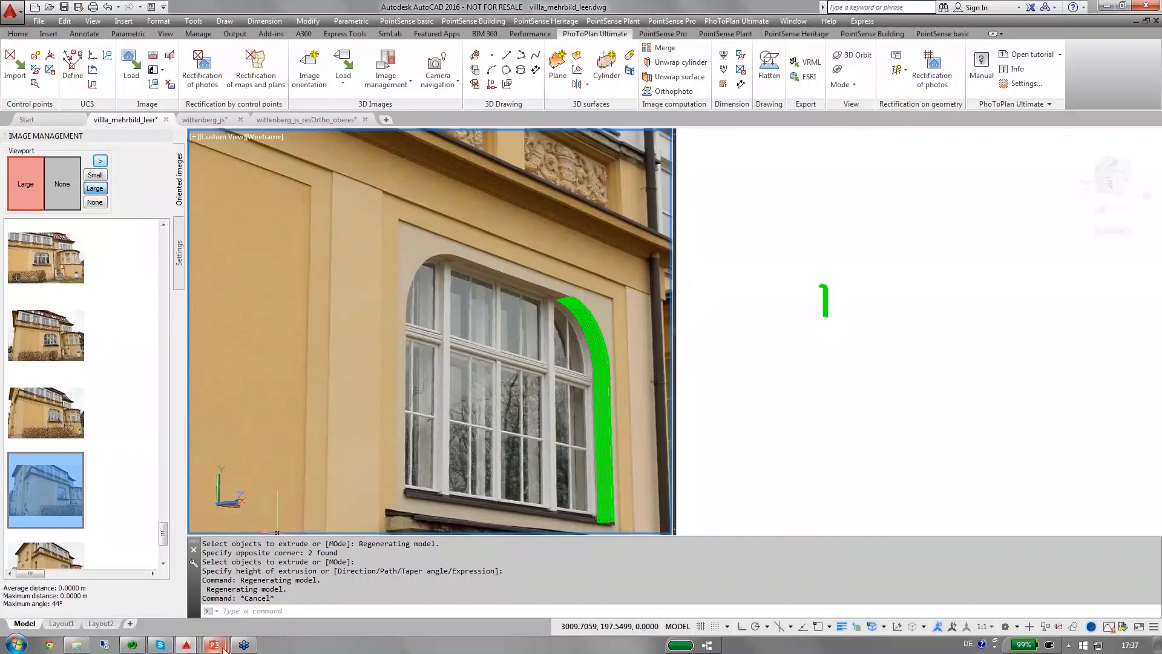
mouse_move(221, 647)
left_click(262, 550)
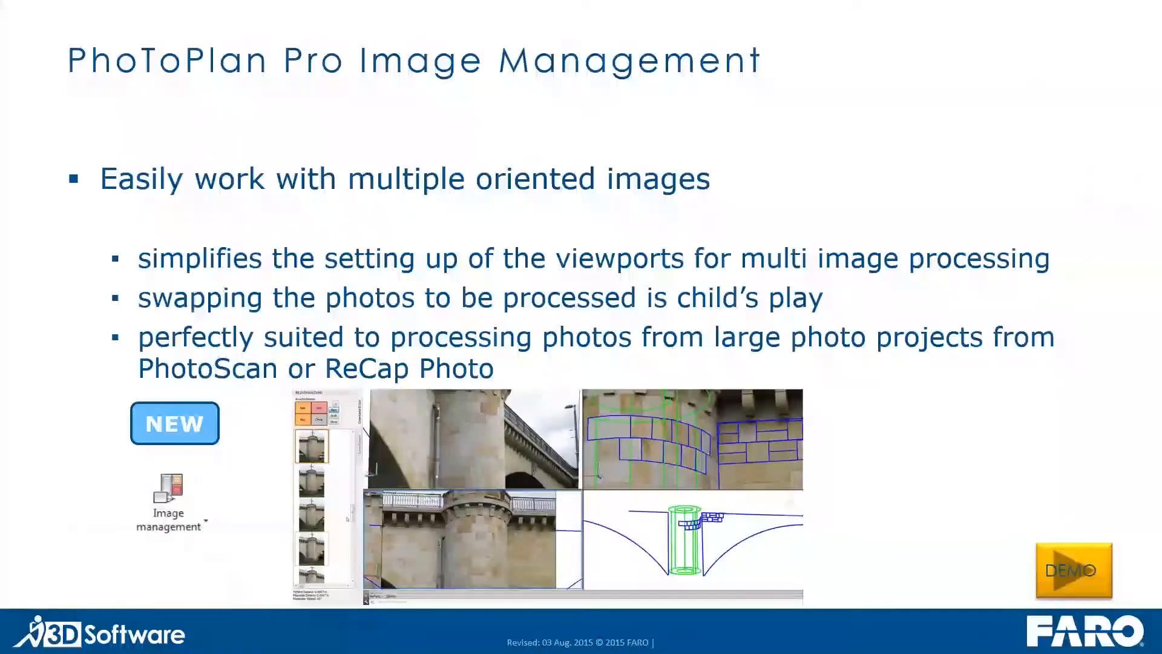
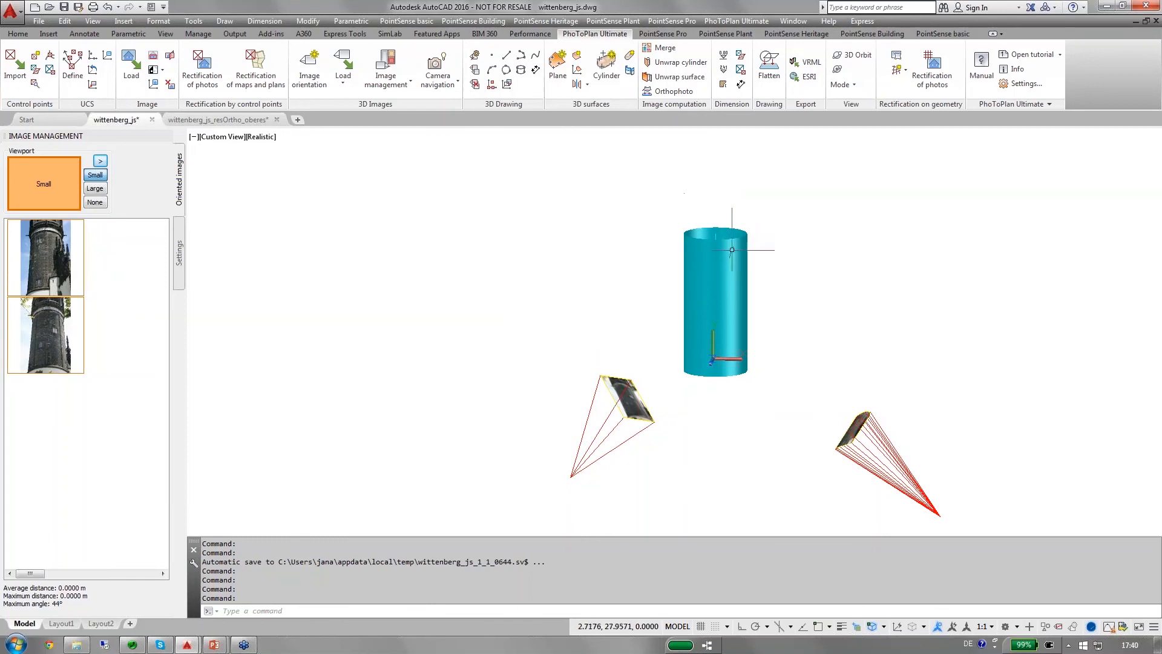
Examine the clipped and the unclipped oriented tower photos in front of the cylinder in the 3D view.
scroll(871, 431, "up", 5)
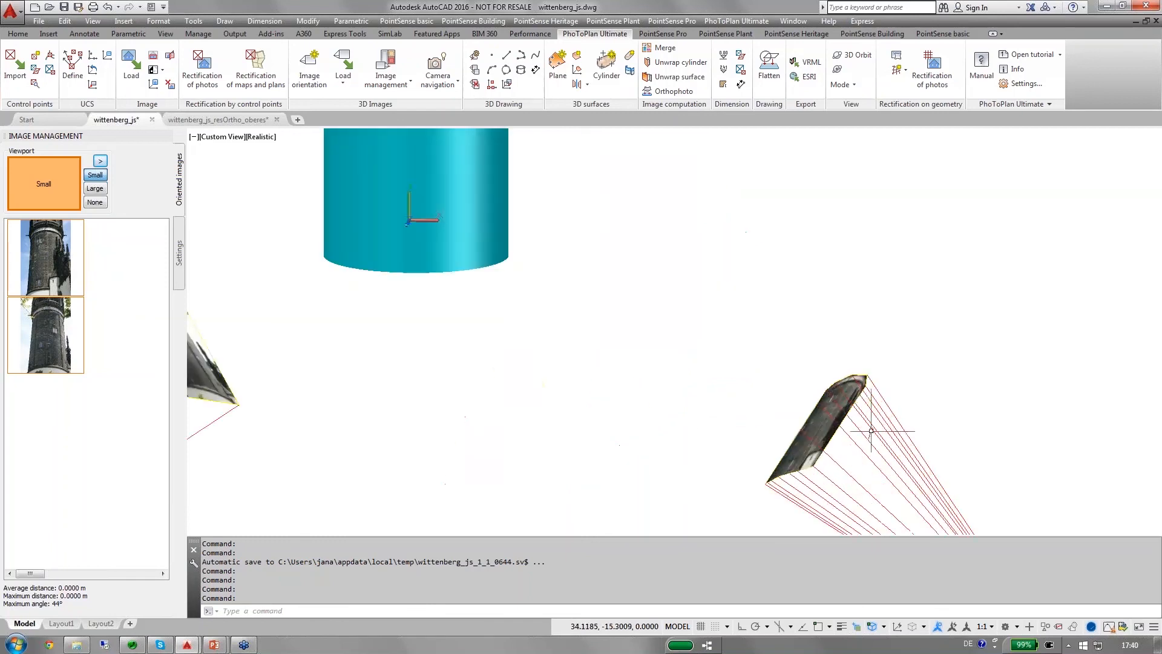
middle_click_drag(871, 431, 938, 411)
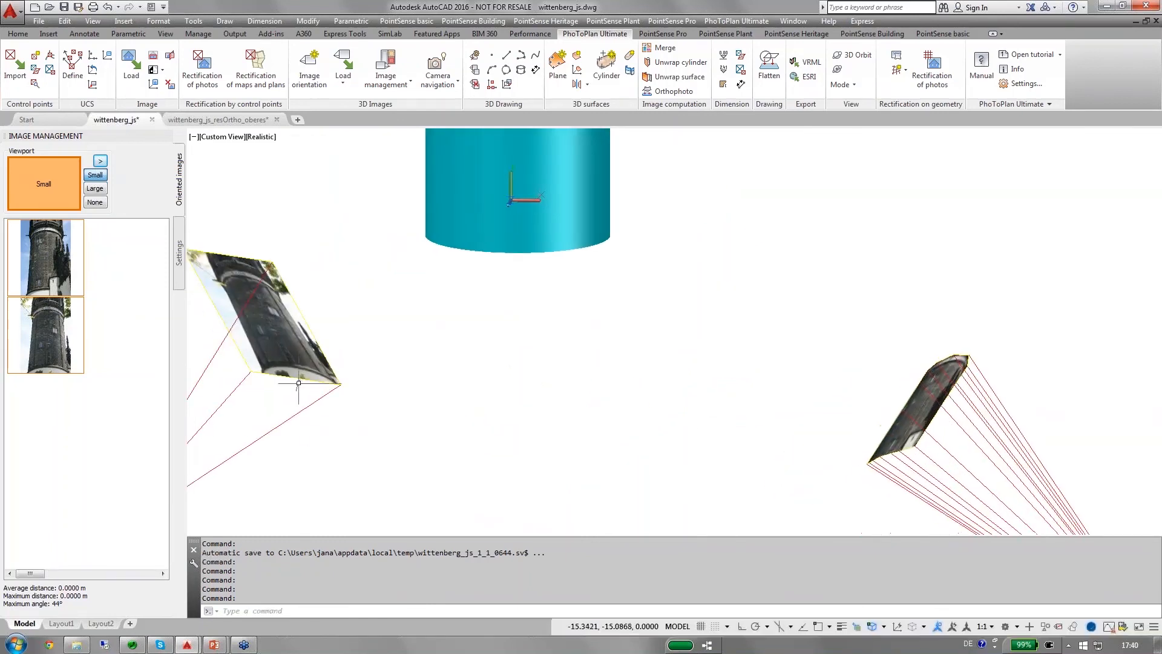
middle_click_drag(252, 334, 343, 359)
scroll(355, 365, "down", 2)
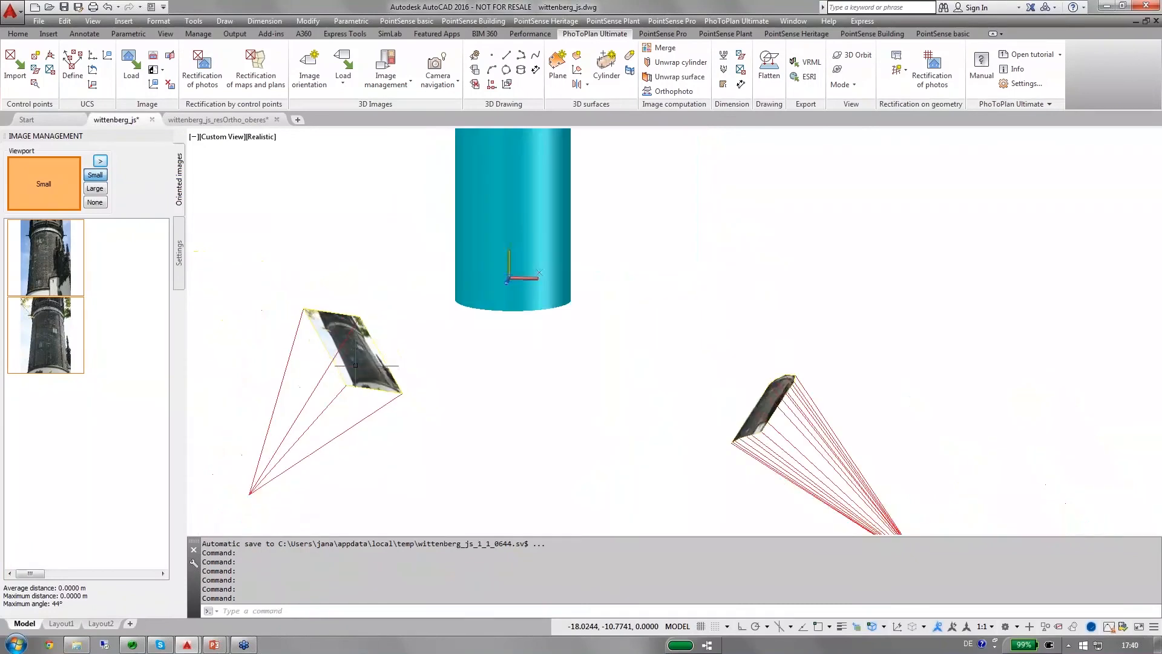
scroll(355, 367, "up", 2)
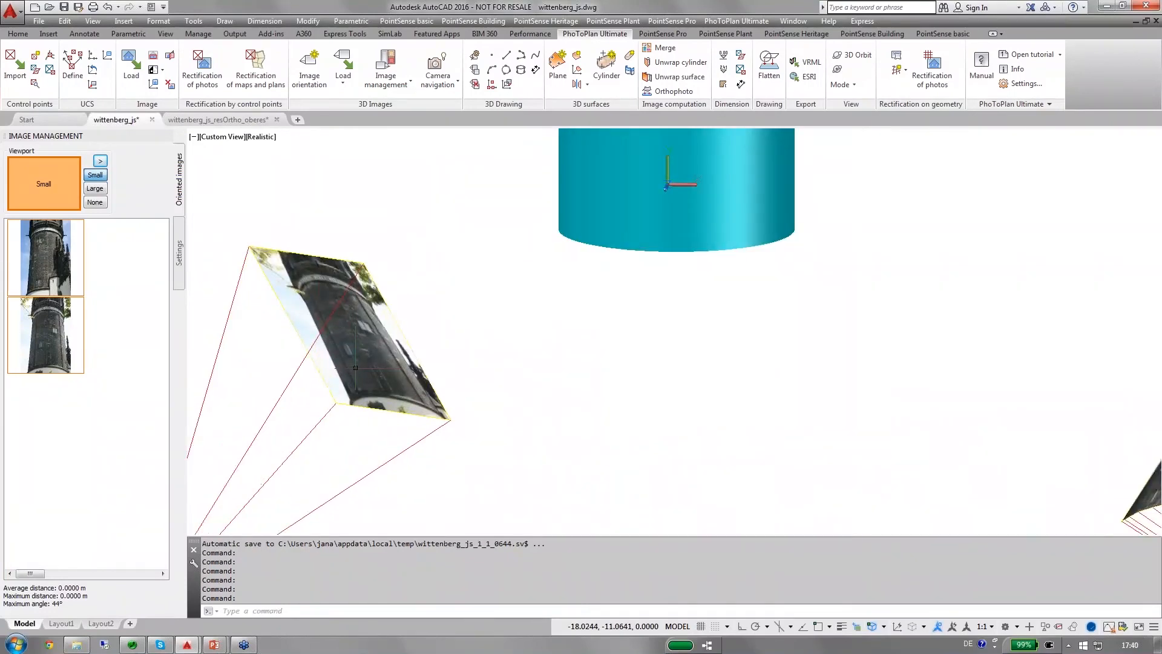
scroll(365, 355, "down", 1)
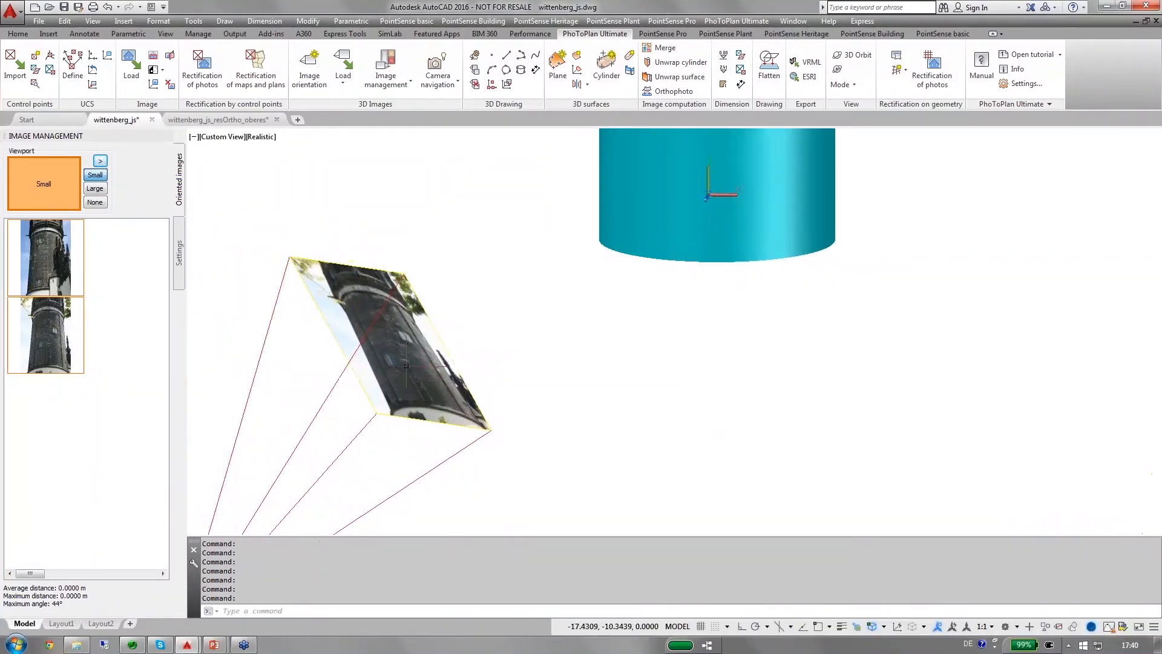
scroll(406, 366, "down", 2)
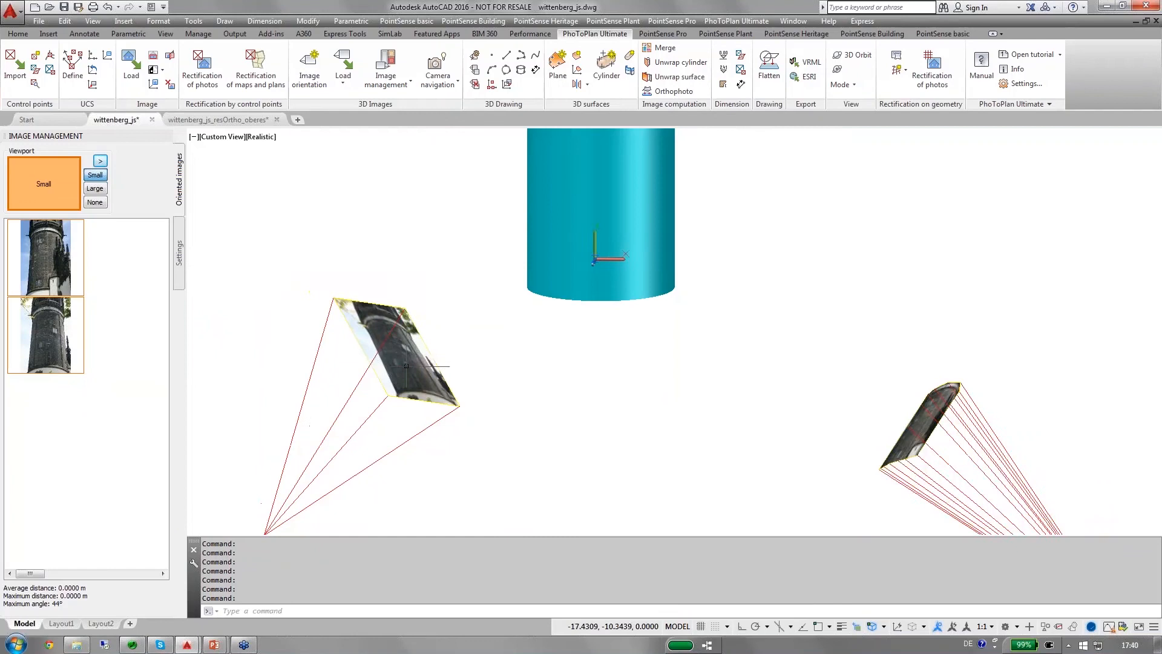
Clip the unclipped oriented tower photo with a point-by-point boundary around the dark masonry shaft, from the inscription band down to the base ledge.
left_click(153, 57)
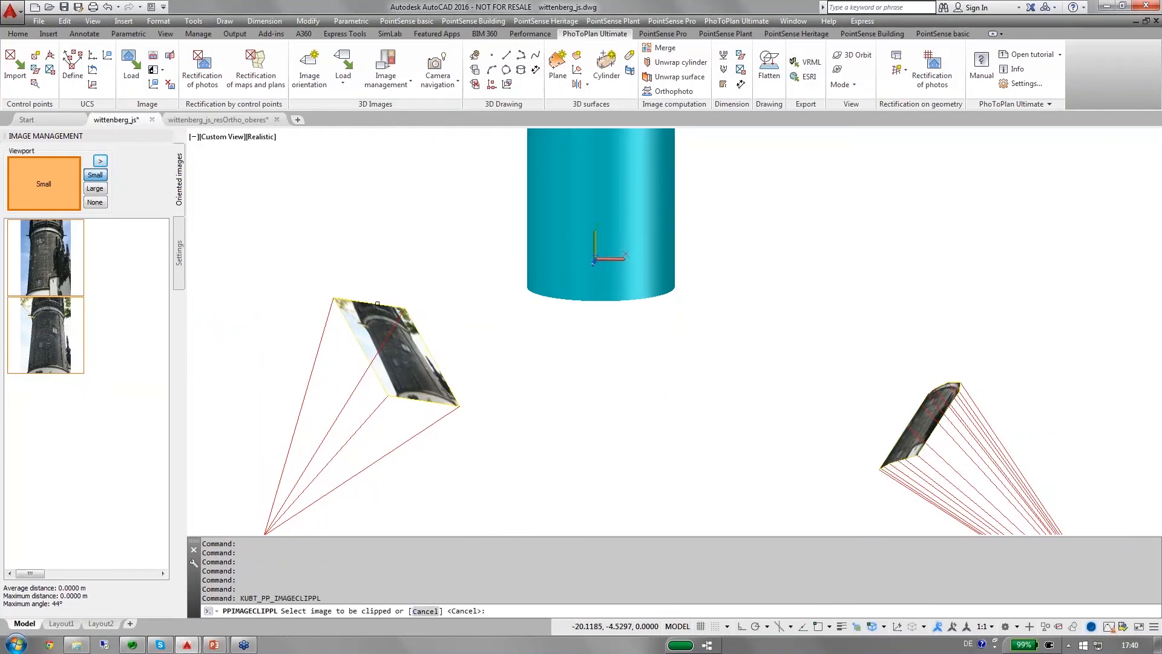
left_click(377, 303)
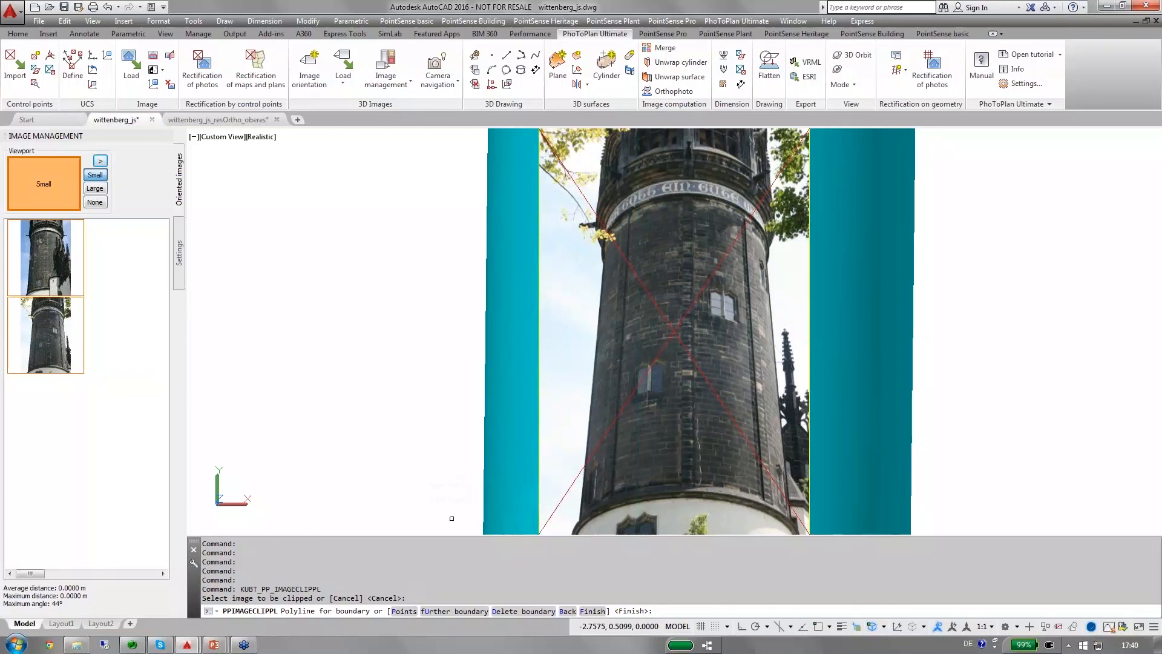
right_click(410, 609)
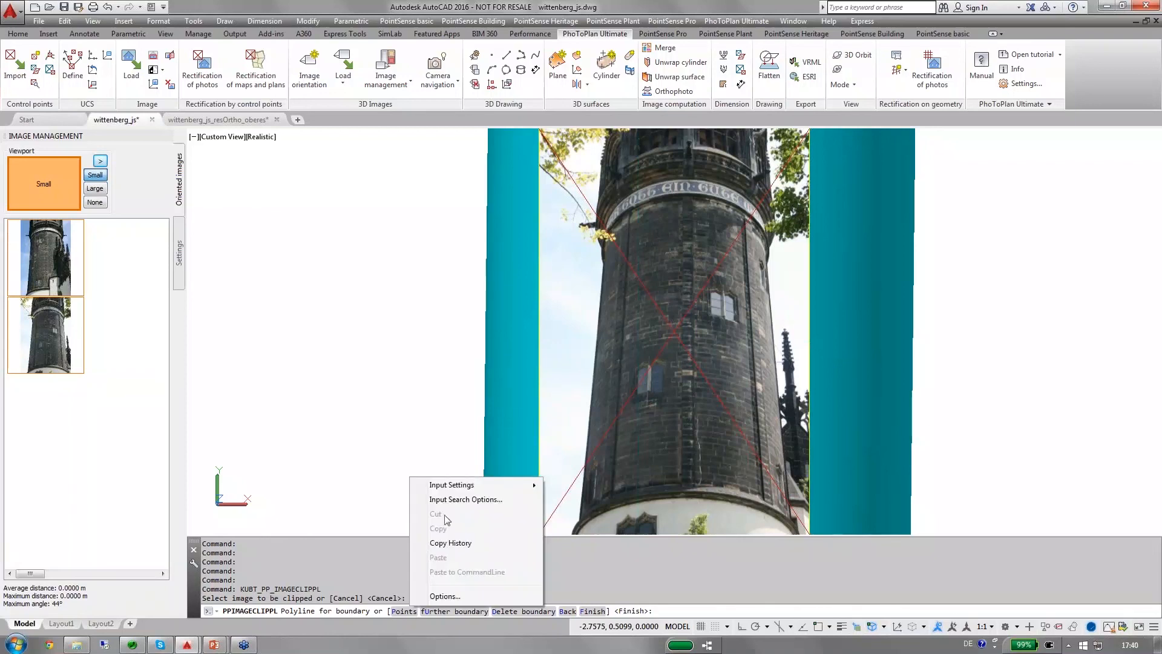
left_click(403, 611)
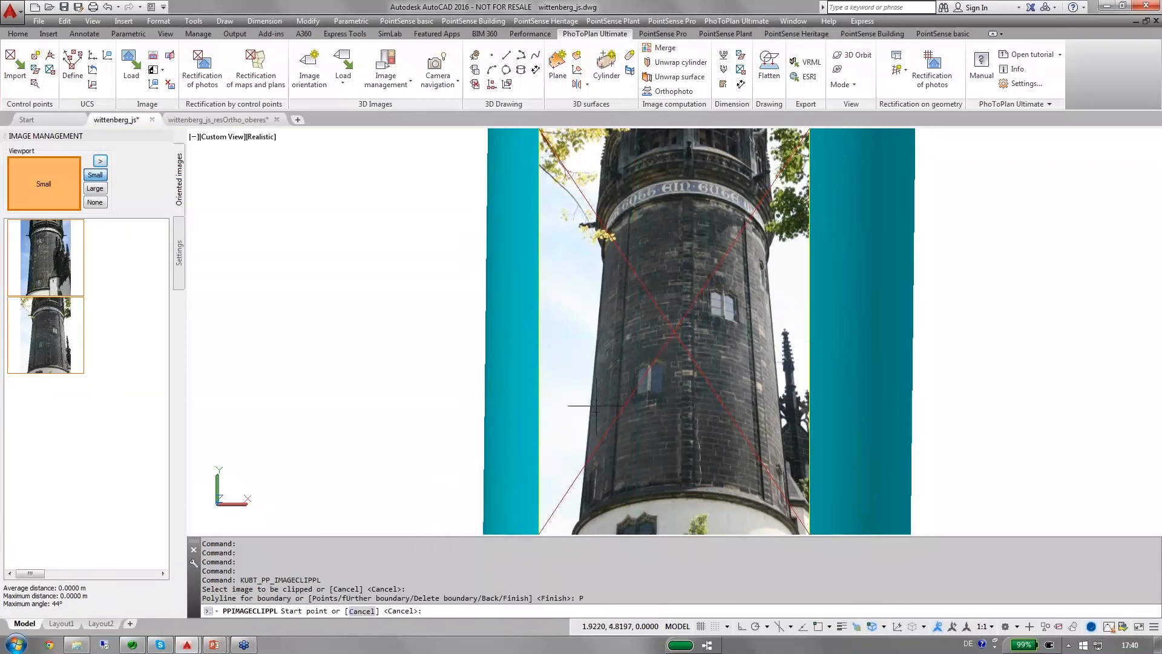
left_click(575, 522)
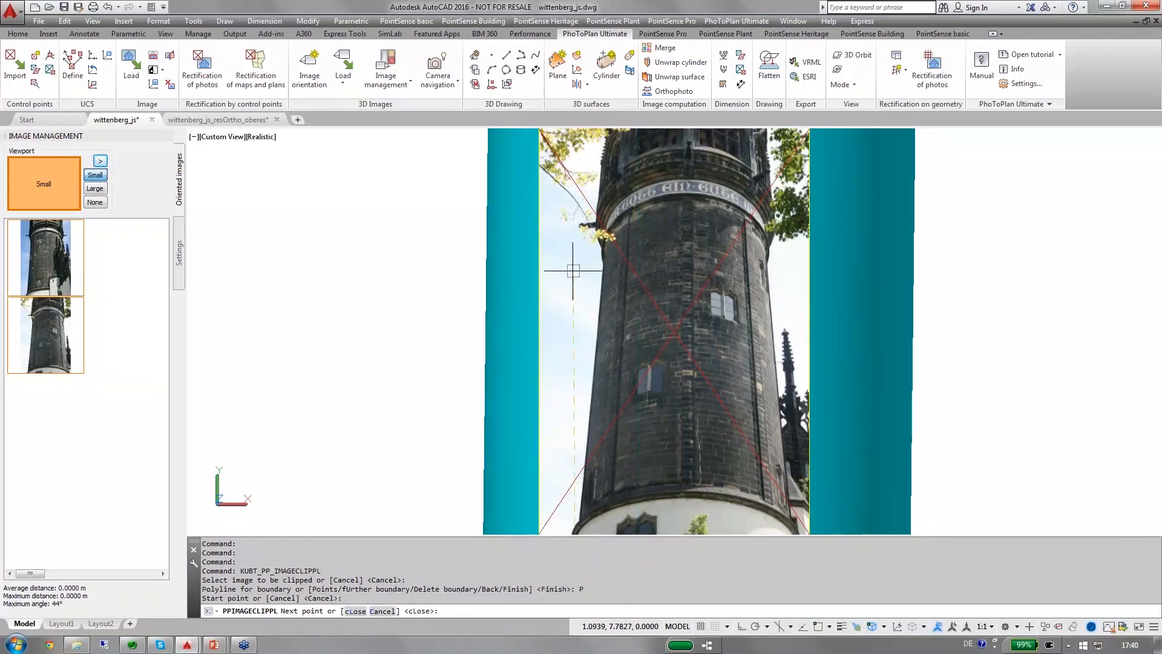
left_click(604, 239)
left_click(610, 211)
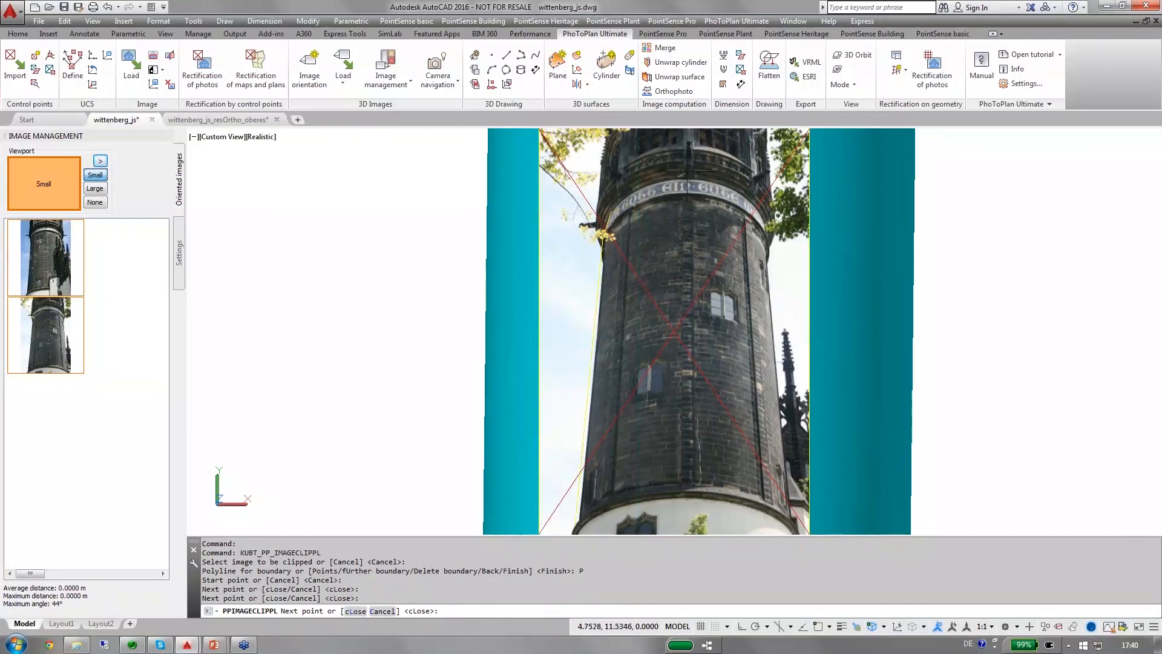
left_click(665, 178)
left_click(733, 182)
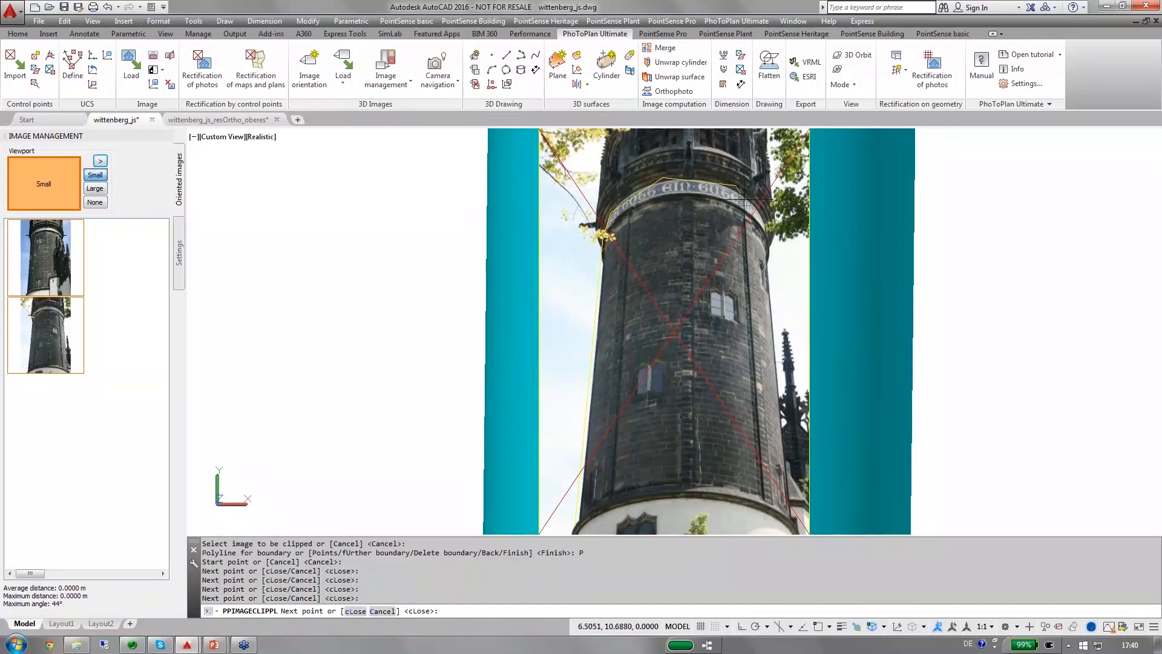
left_click(765, 213)
left_click(769, 264)
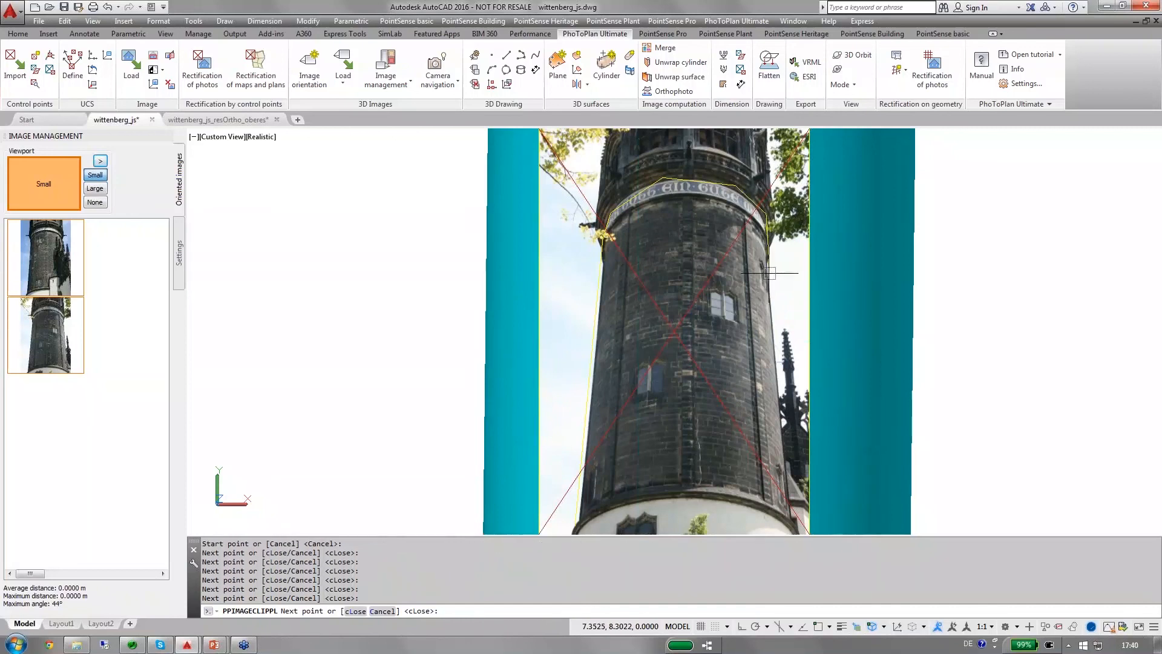
left_click(790, 510)
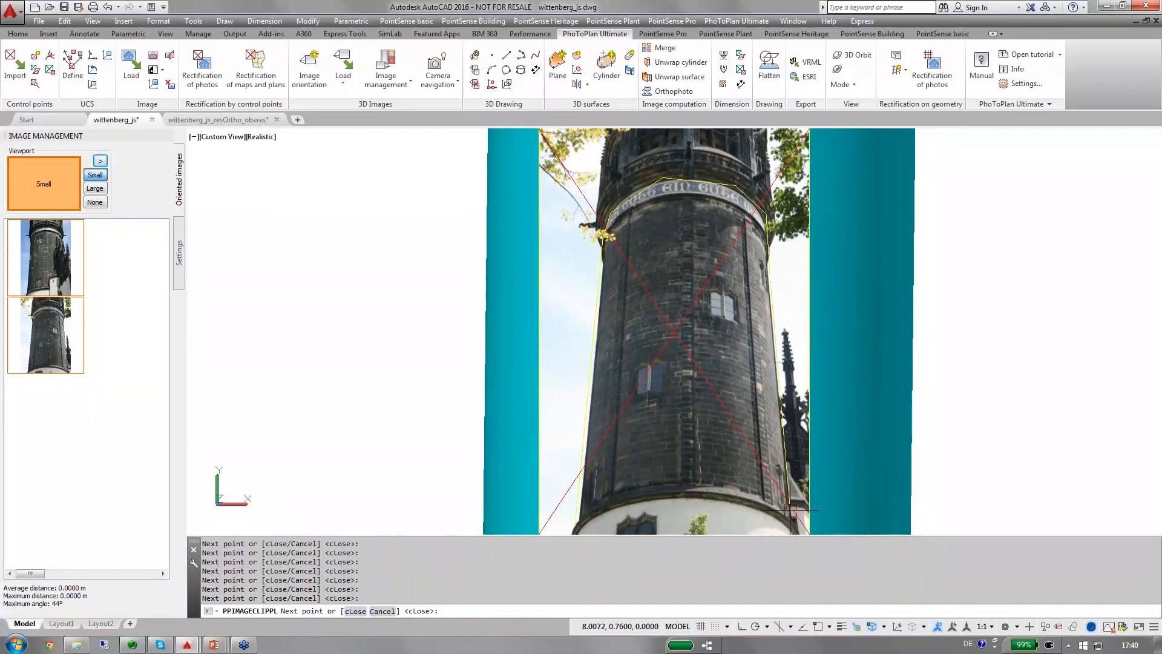
left_click(688, 501)
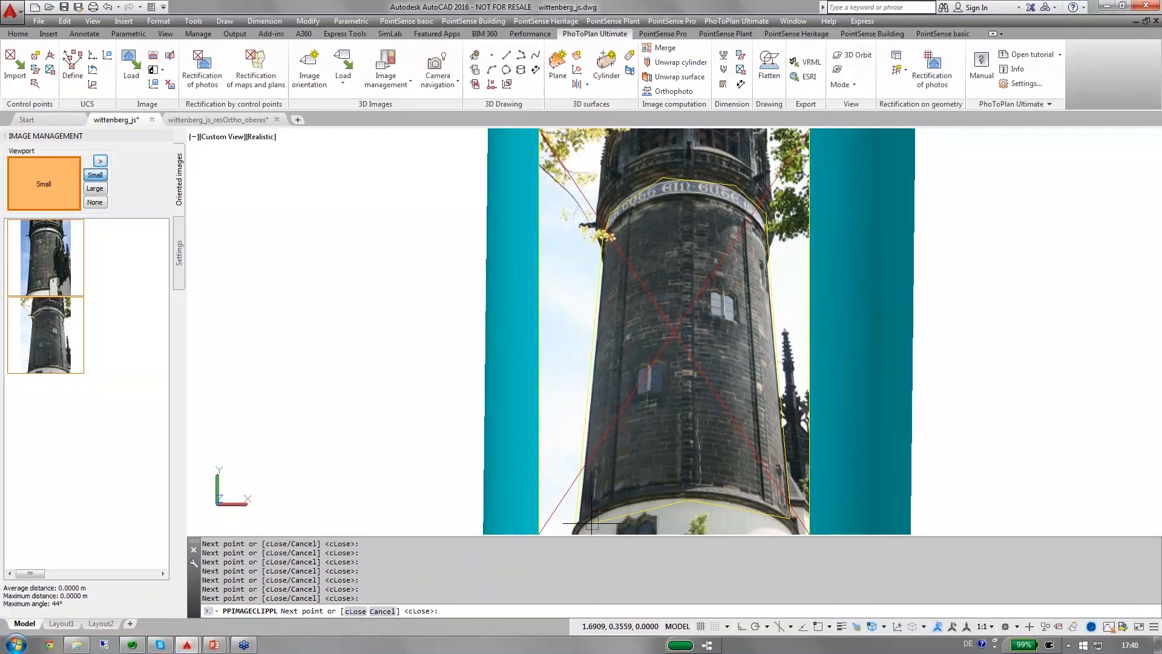
right_click(592, 524)
left_click(623, 424)
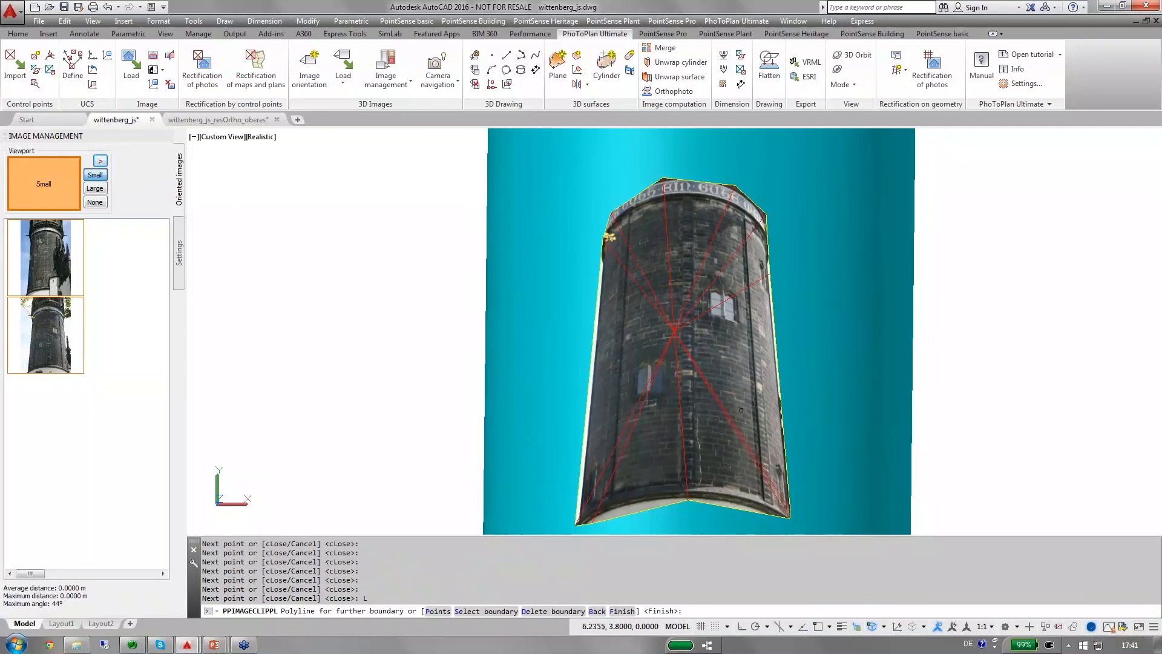
key("Return")
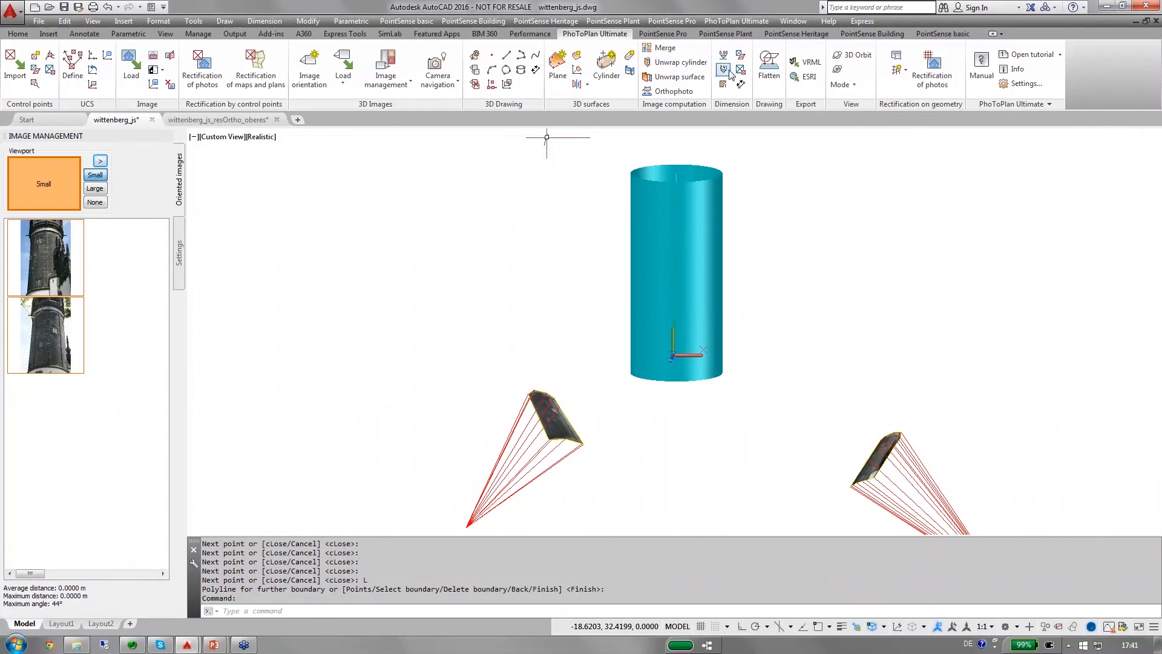
Start Unwrap cylinder for the tower cylinder and pick a reference point low on the masonry in the newly clipped photo.
left_click(689, 65)
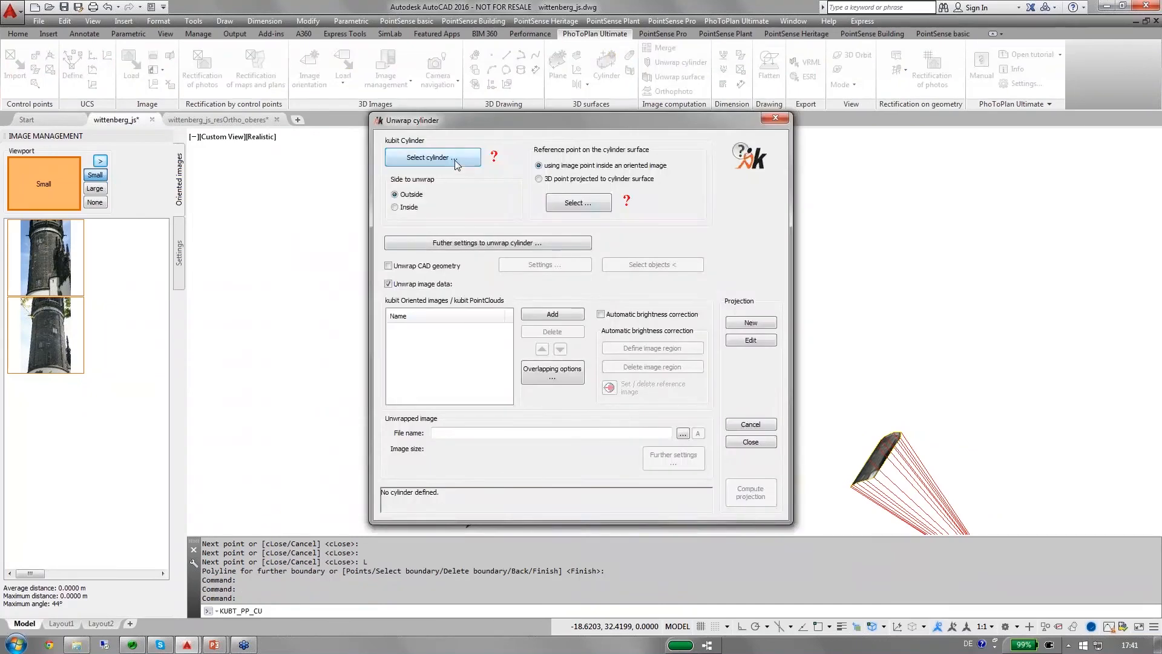
left_click(456, 158)
left_click(678, 254)
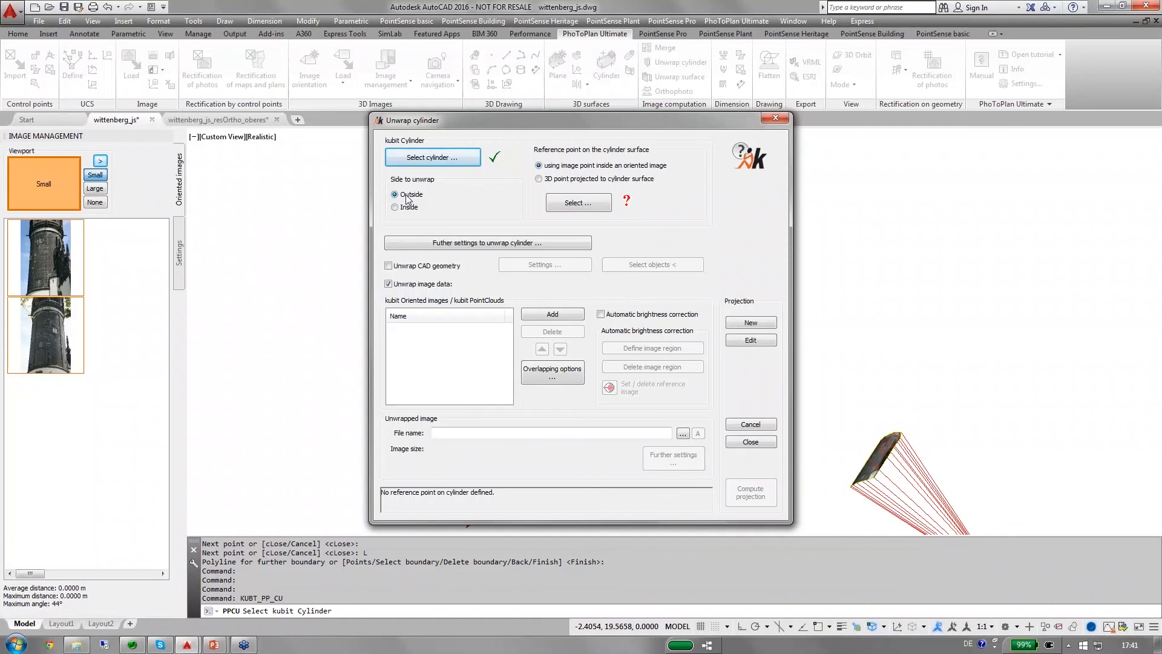
left_click(577, 202)
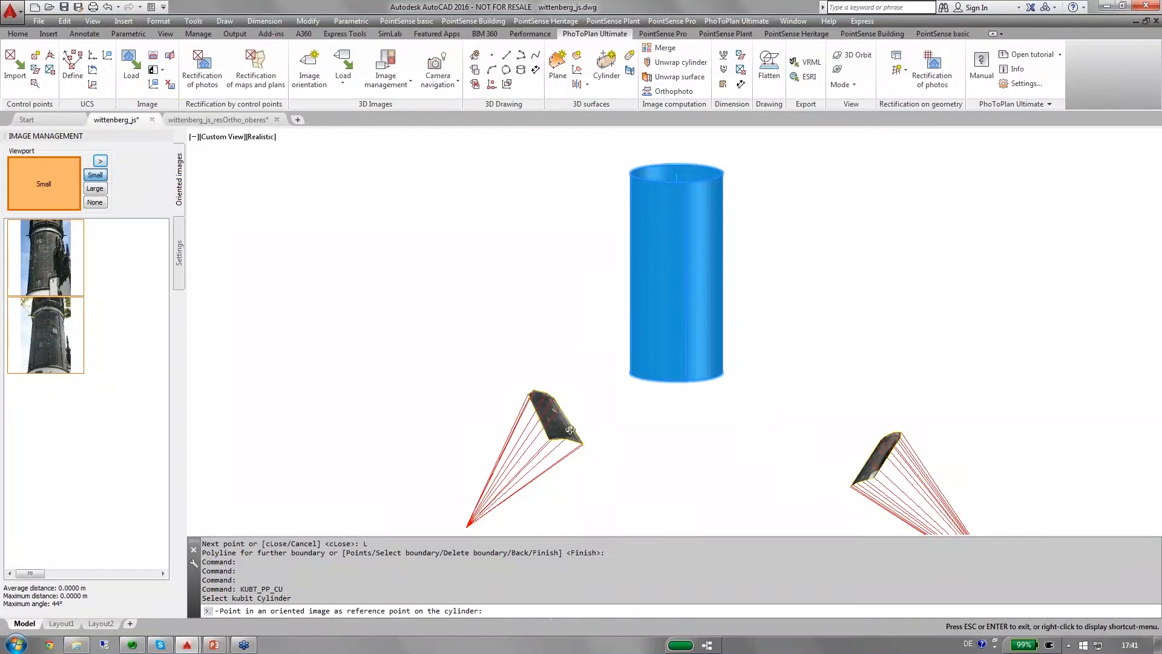
middle_click_drag(570, 430, 603, 433, "shift")
scroll(602, 434, "up", 6)
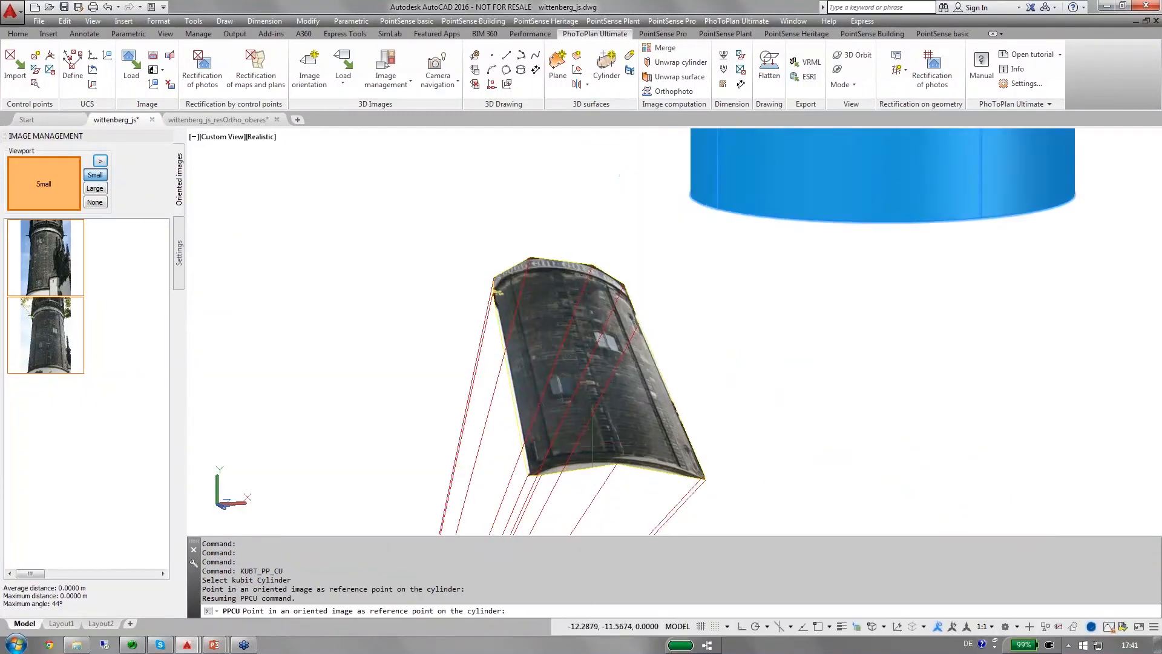
scroll(592, 424, "up", 3)
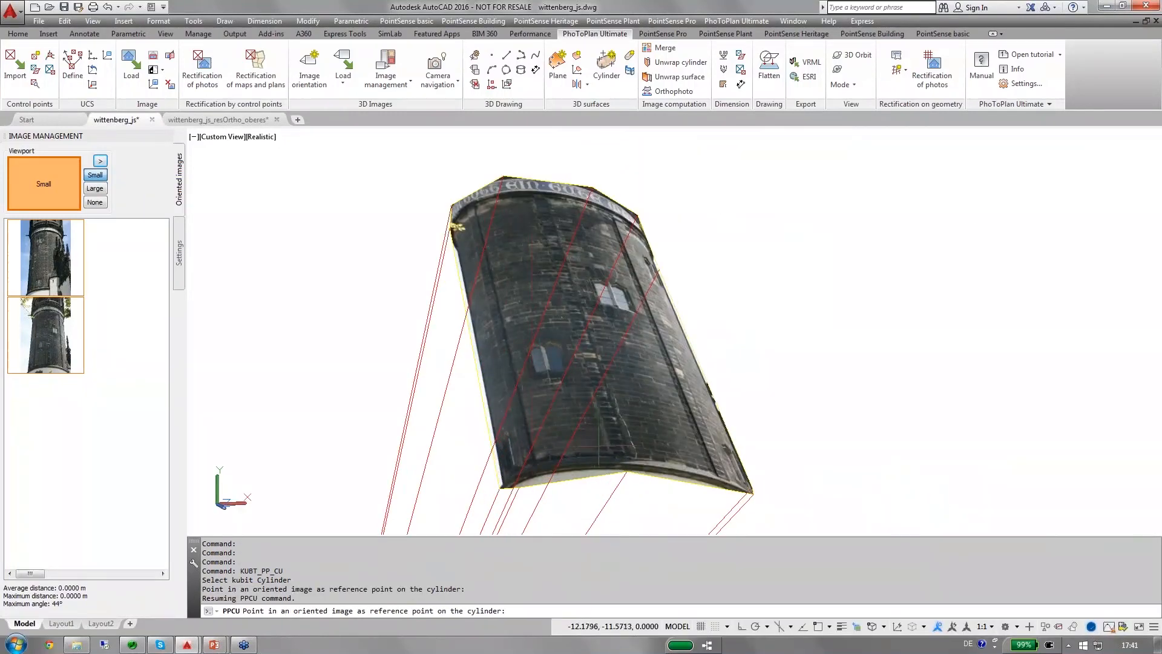
scroll(599, 446, "up", 4)
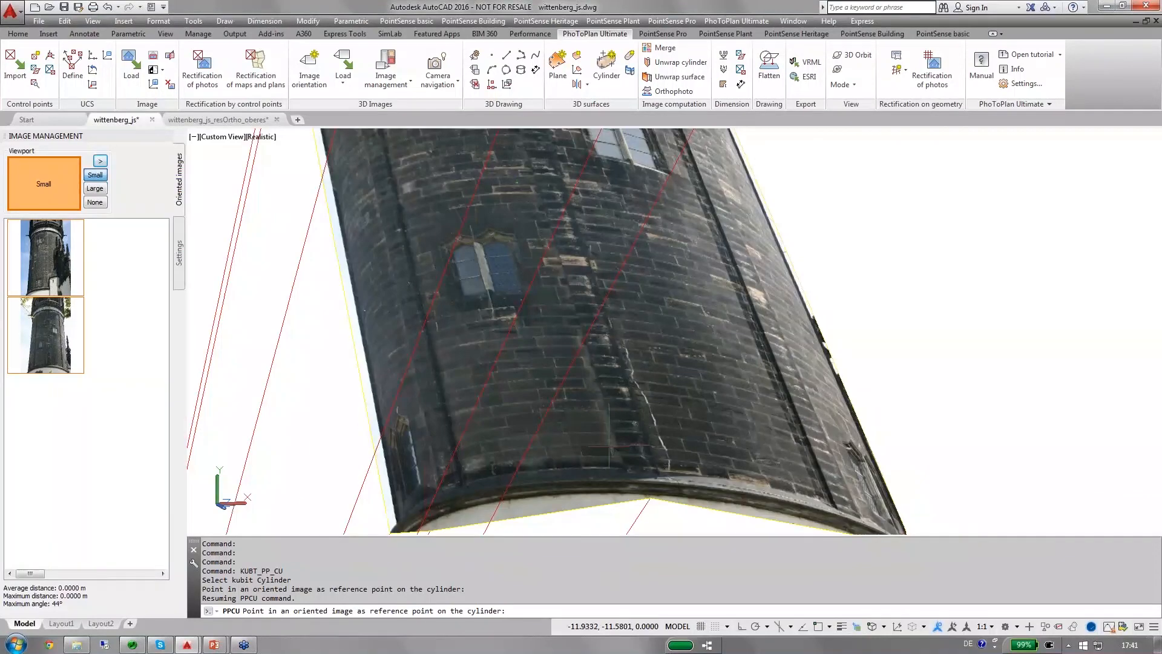
left_click(608, 448)
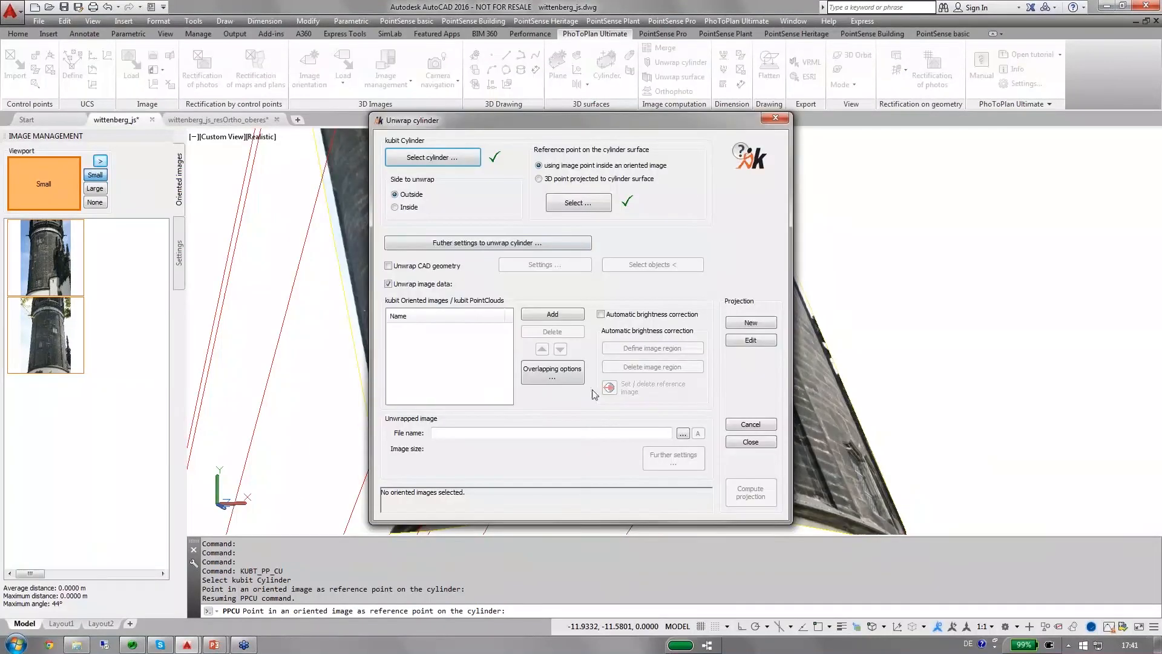
Define the width of the unwrapping relative to the reference point in the further unwrap settings.
left_click(432, 245)
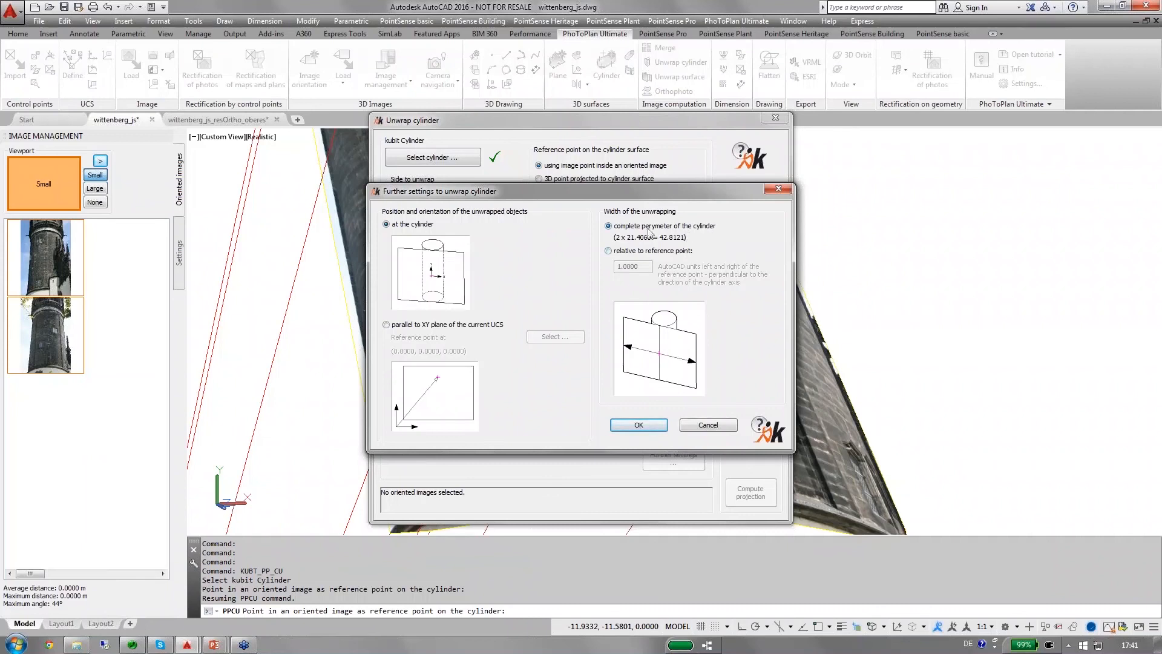
left_click(608, 251)
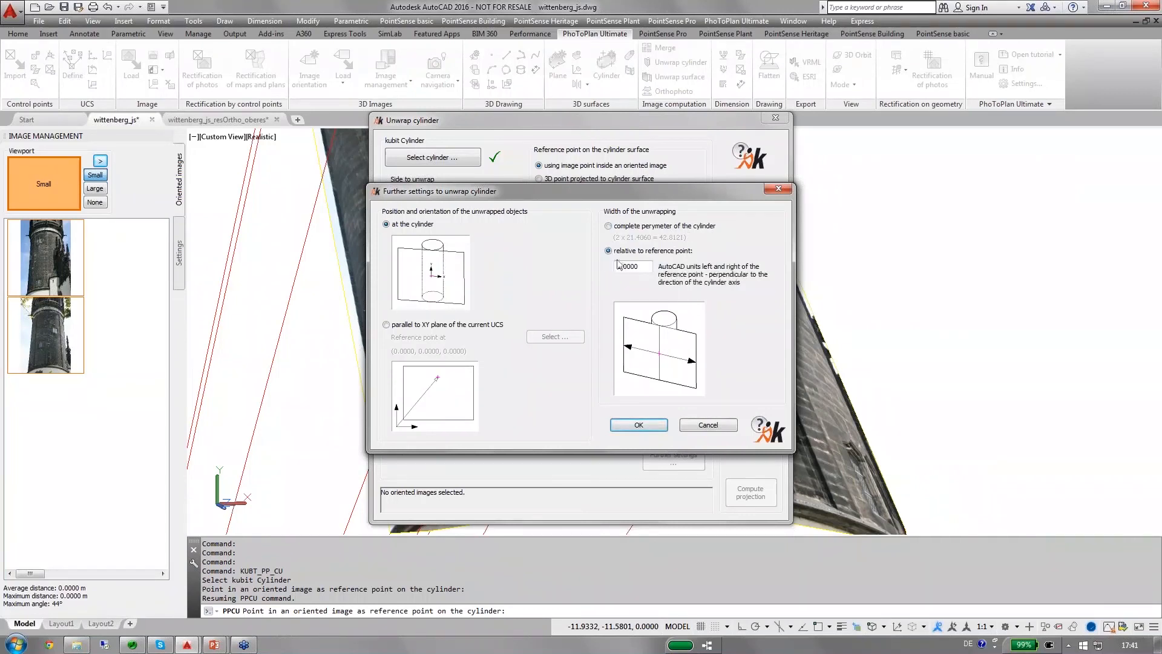
left_click(620, 267)
left_click(638, 426)
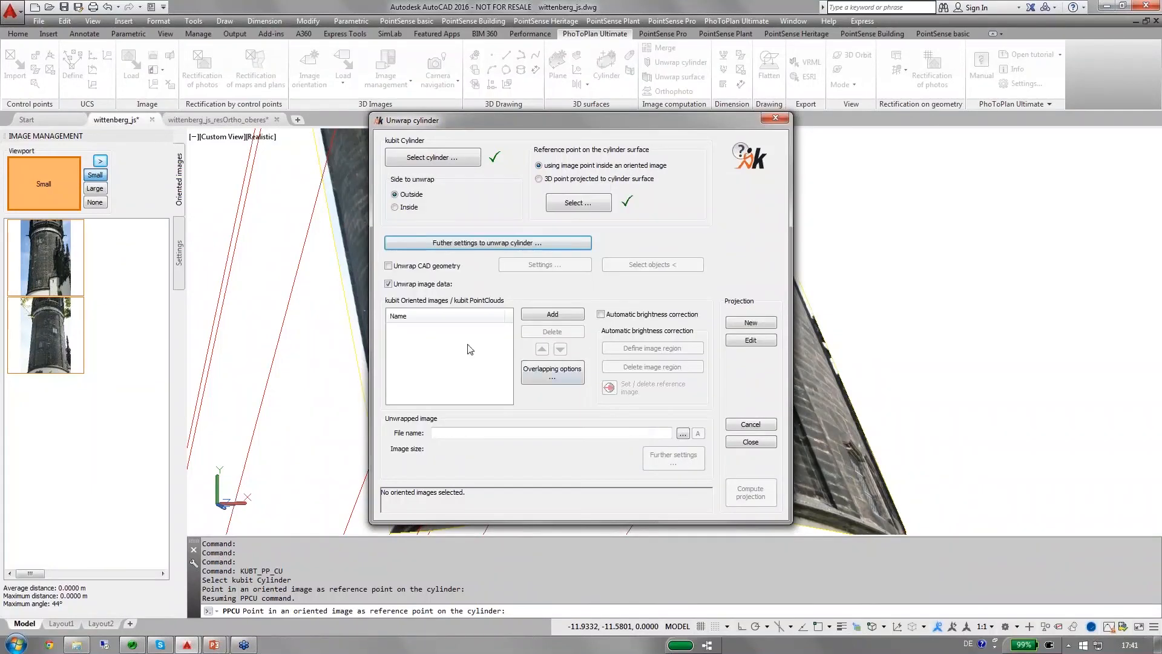
Add both oriented tower photos to the unwrapping by selecting them together in the 3D view.
left_click(539, 314)
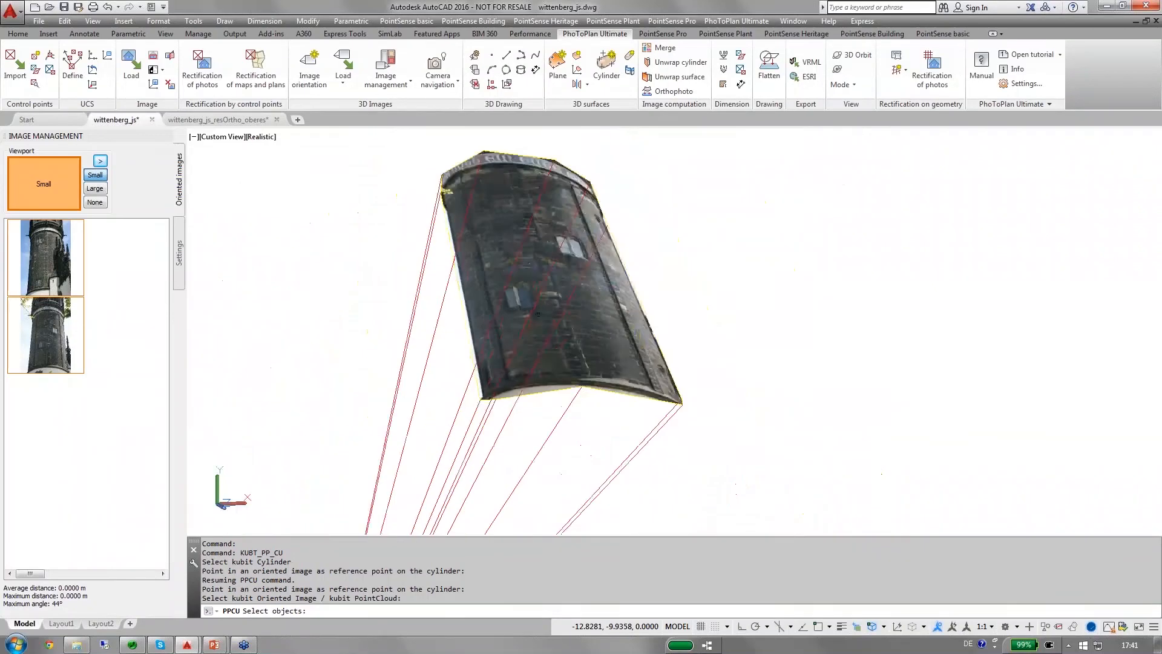
left_click(450, 238)
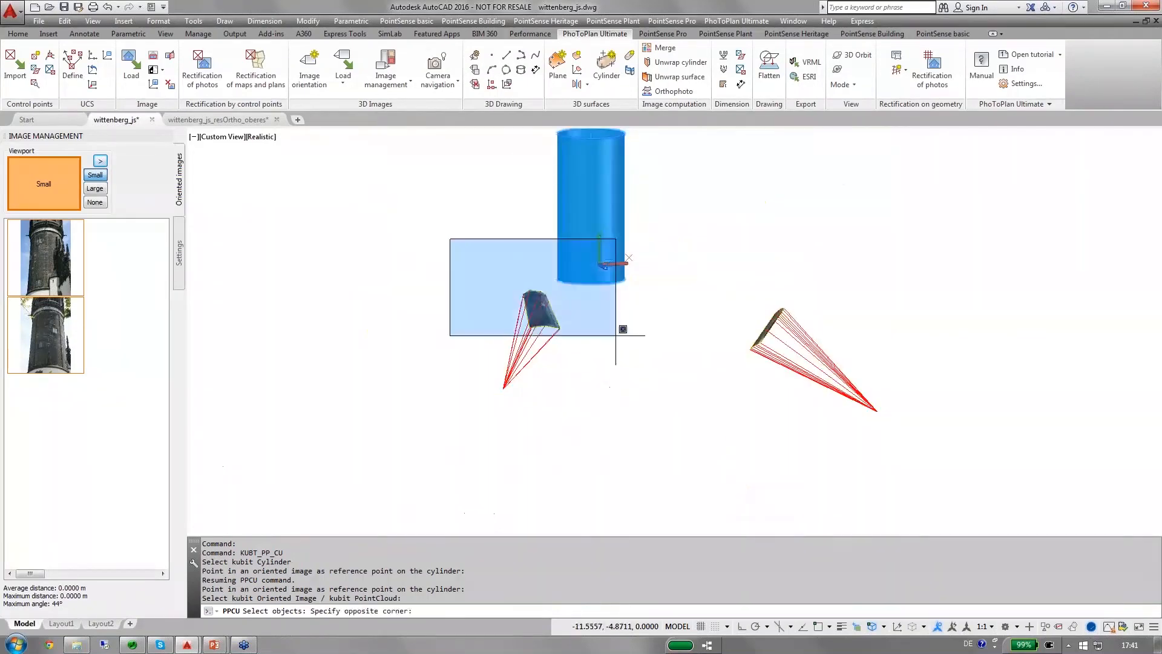
left_click(898, 415)
key("Return")
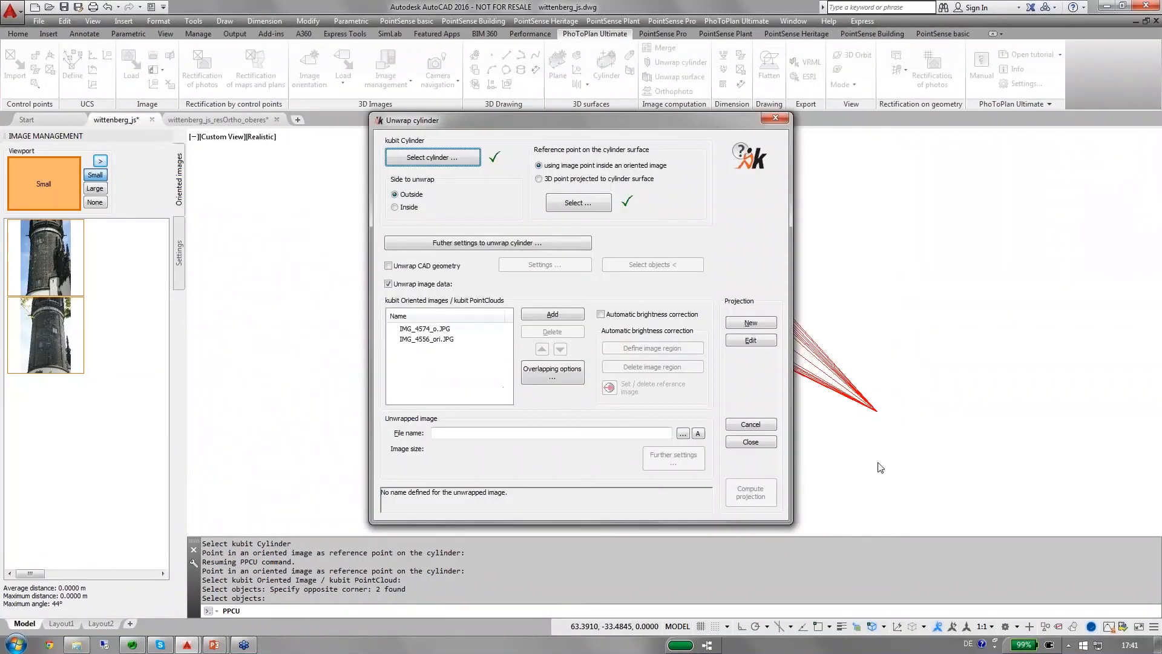
Accept the best angle of incidence as overlapping behavior and enable automatic brightness correction.
left_click(550, 376)
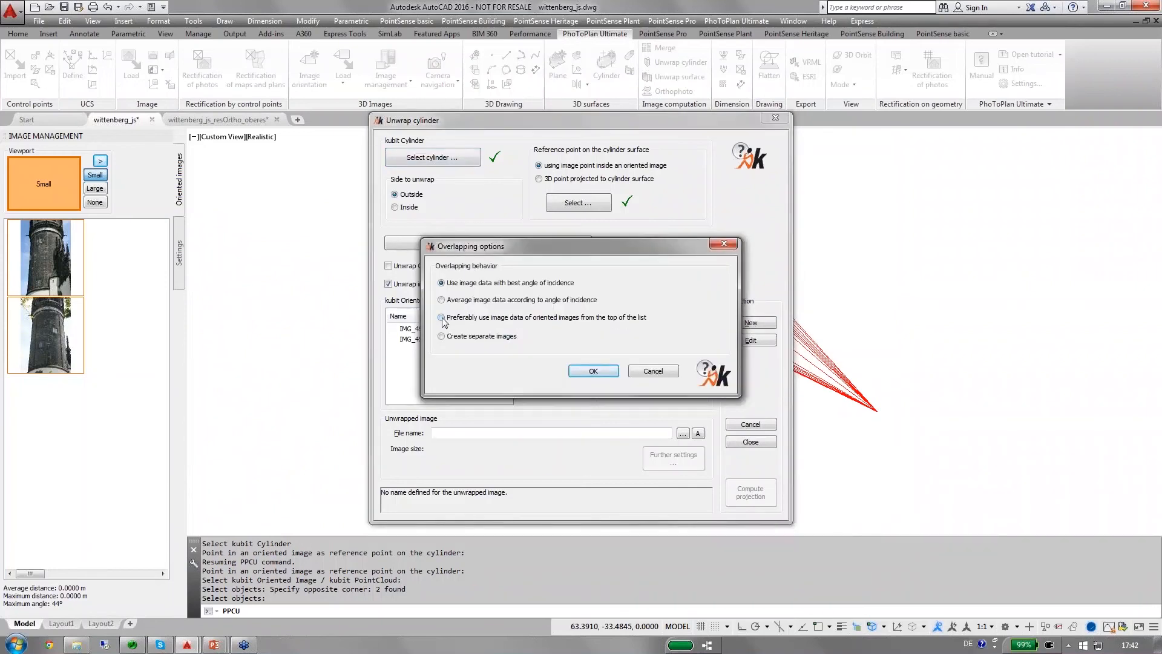
left_click(604, 372)
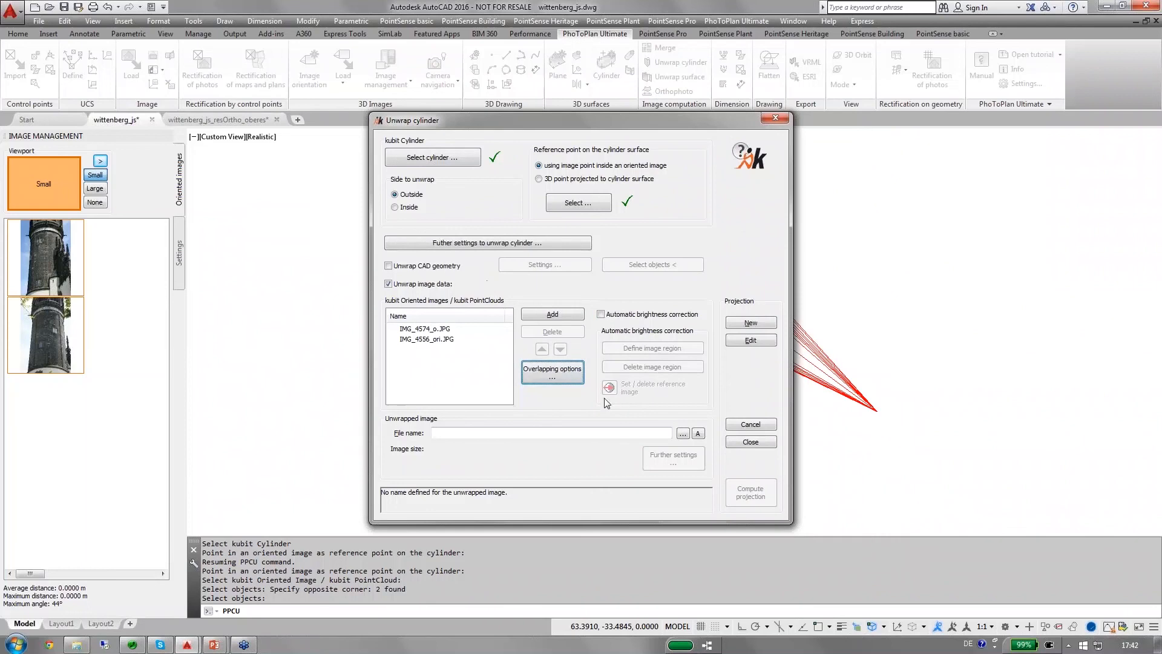
left_click(601, 315)
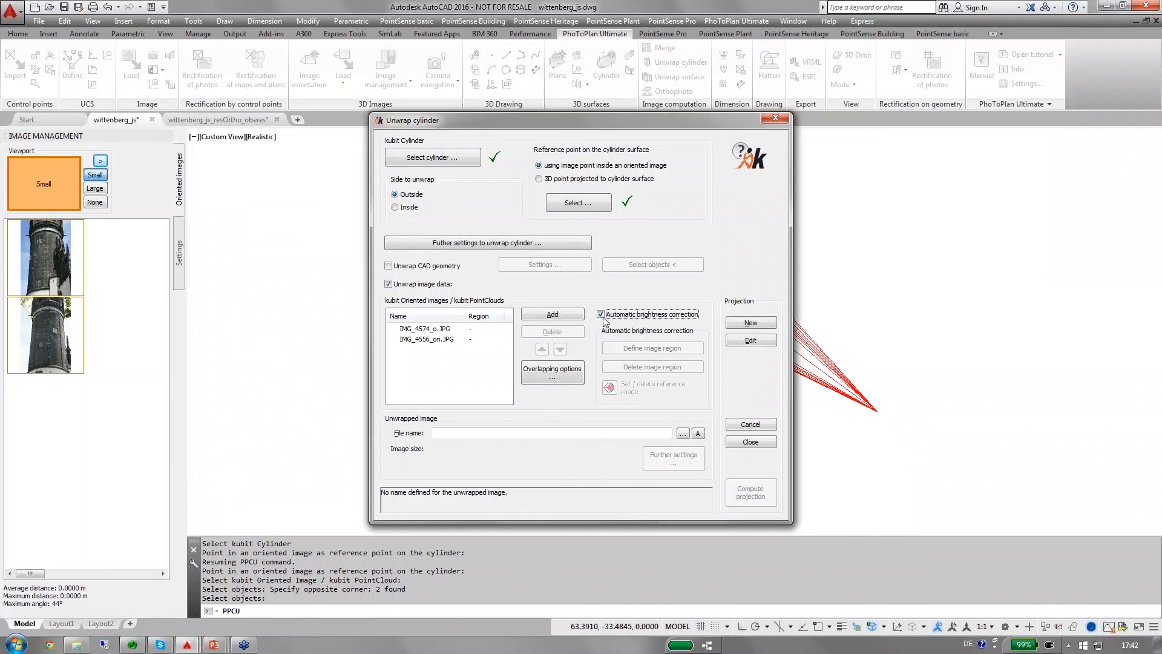
Set the unwrapped image's output to PNG, using the existing file unwrapped_ps-webinar1.png in the Wittenberg folder.
left_click(683, 433)
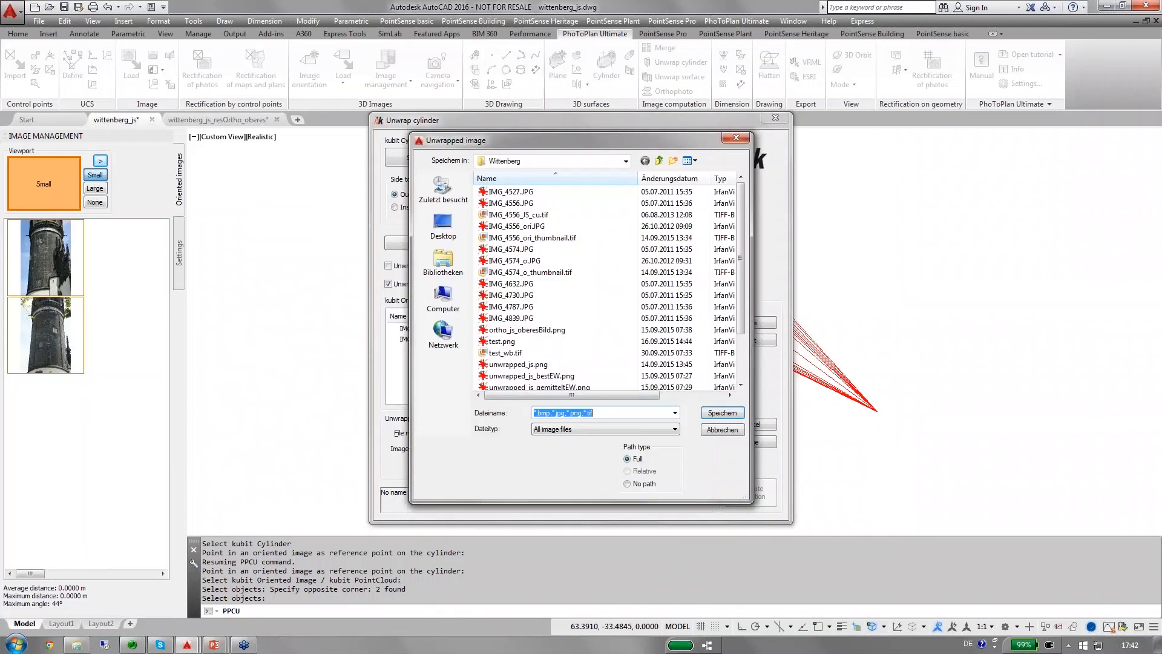
left_click(586, 429)
left_click(567, 463)
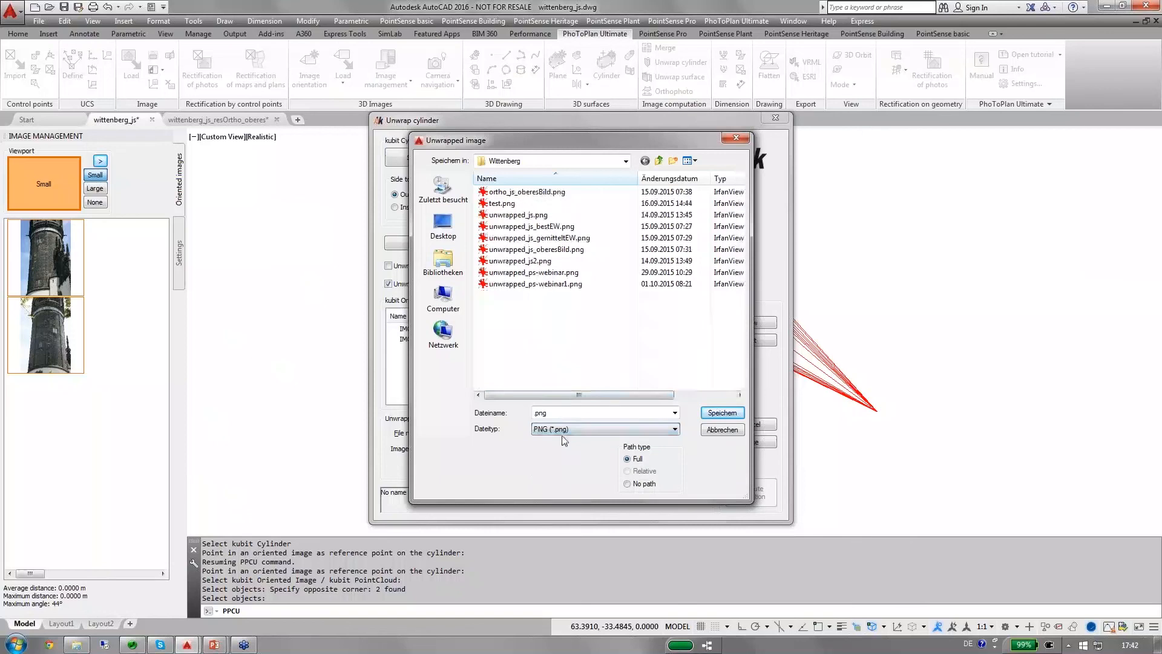
left_click(542, 284)
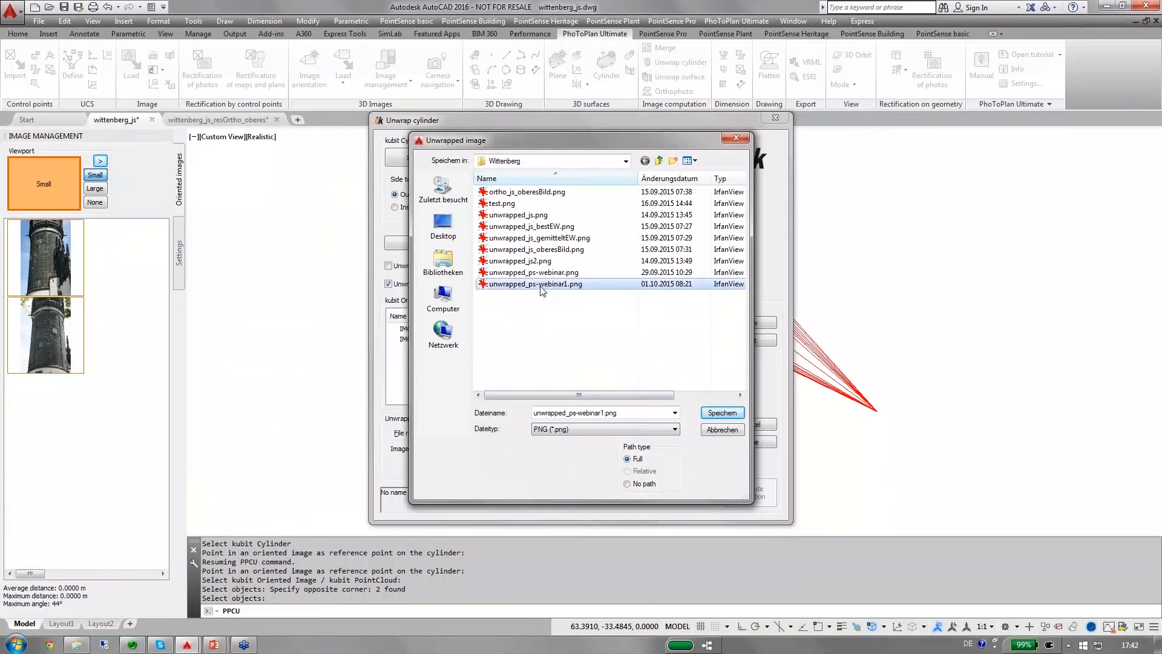
left_click(724, 414)
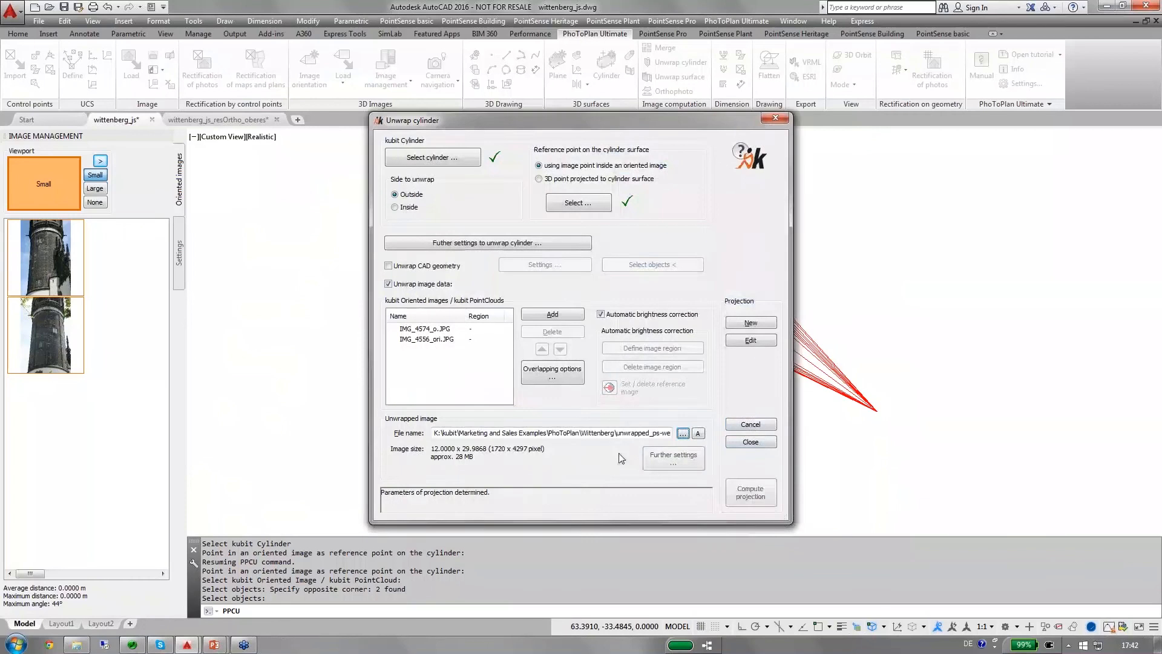
Set the unwrapped image's pixel size to 0.007 meters in its further settings.
left_click(663, 463)
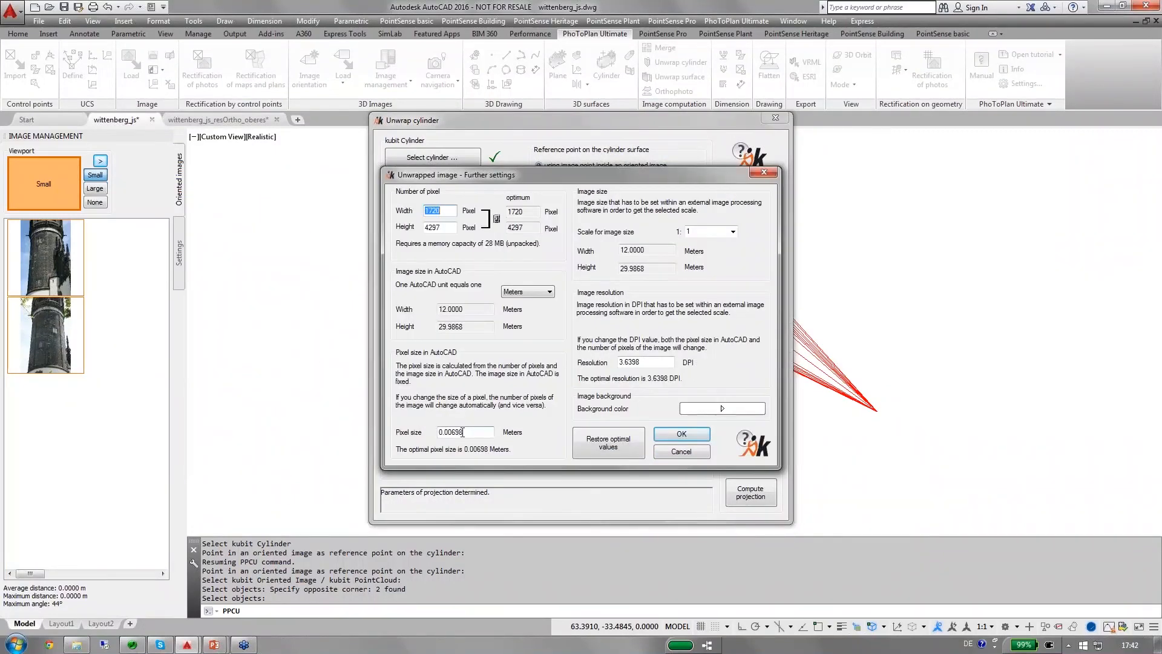
left_click_drag(465, 432, 452, 433)
left_click(679, 435)
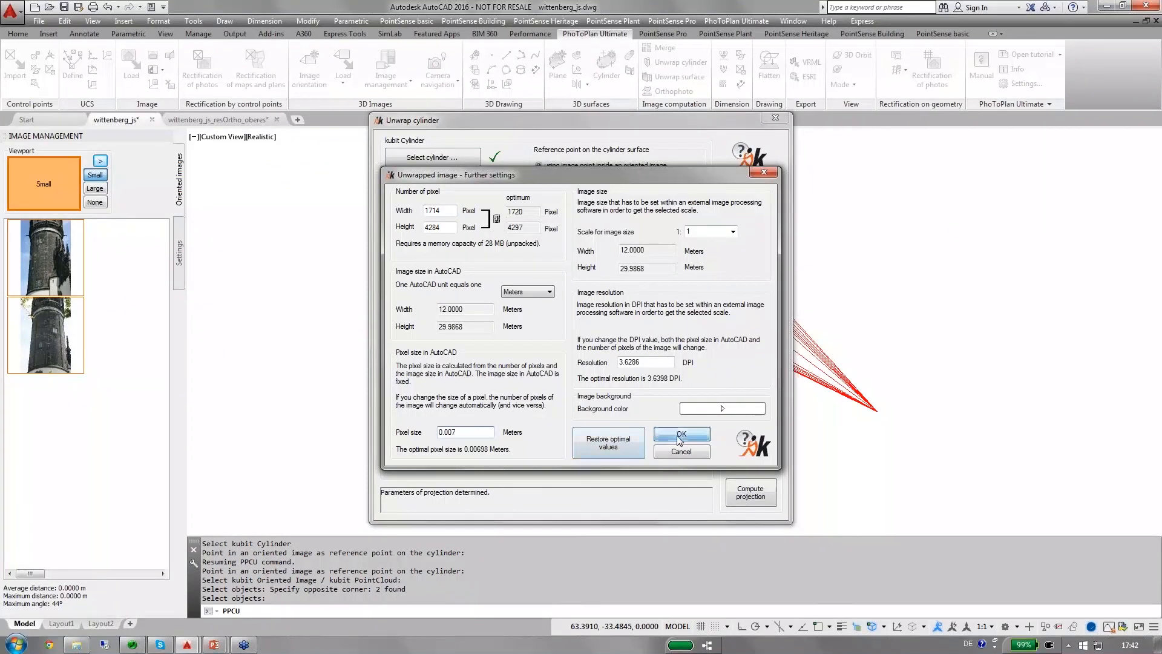
Compute the projection, overwriting the existing image file, and switch to the plan view of the unwrapped image.
left_click(755, 493)
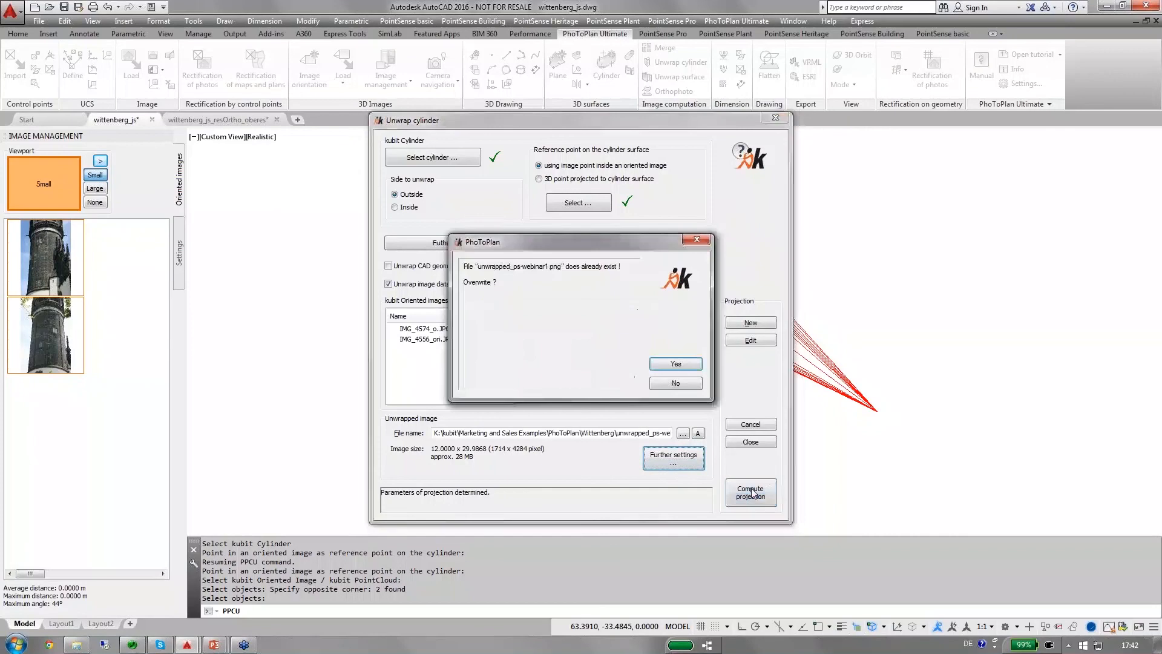
left_click(660, 361)
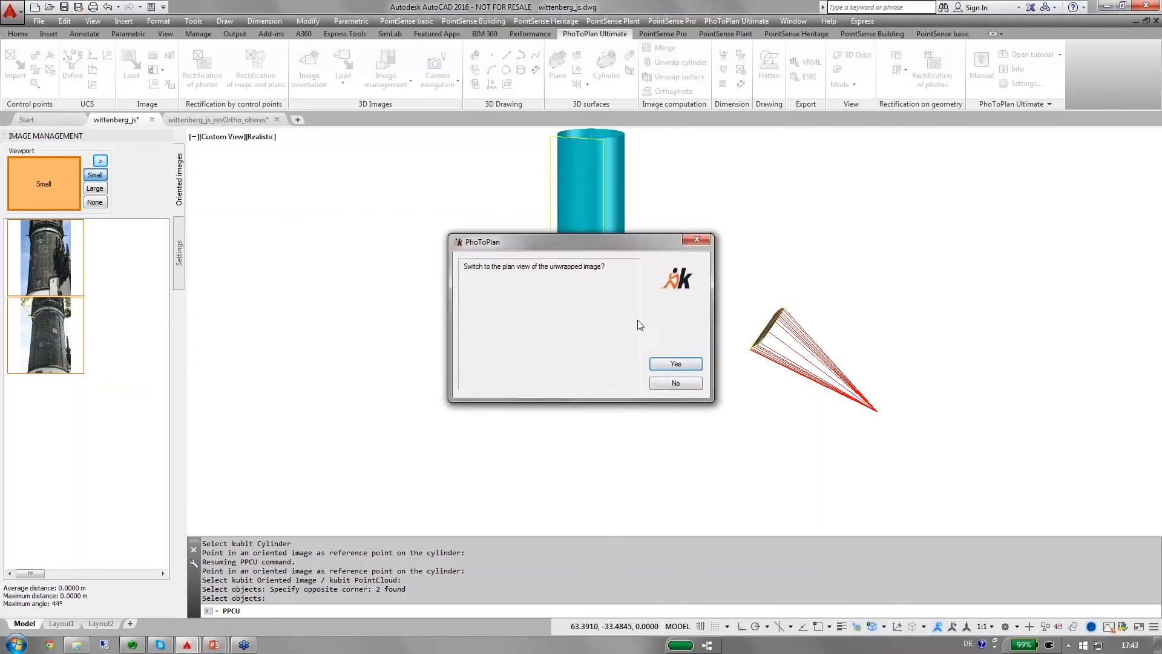
left_click(666, 364)
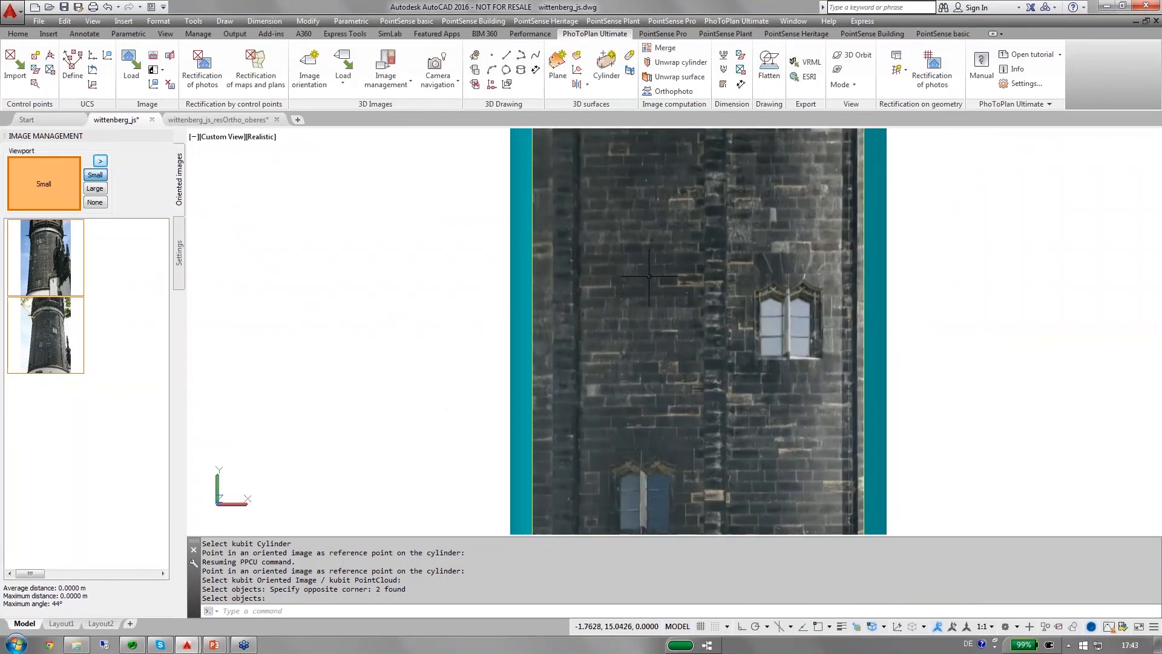
Add a horizontal linear dimension across the arched hood of the lower window, placing it above the window.
scroll(650, 278, "down", 2)
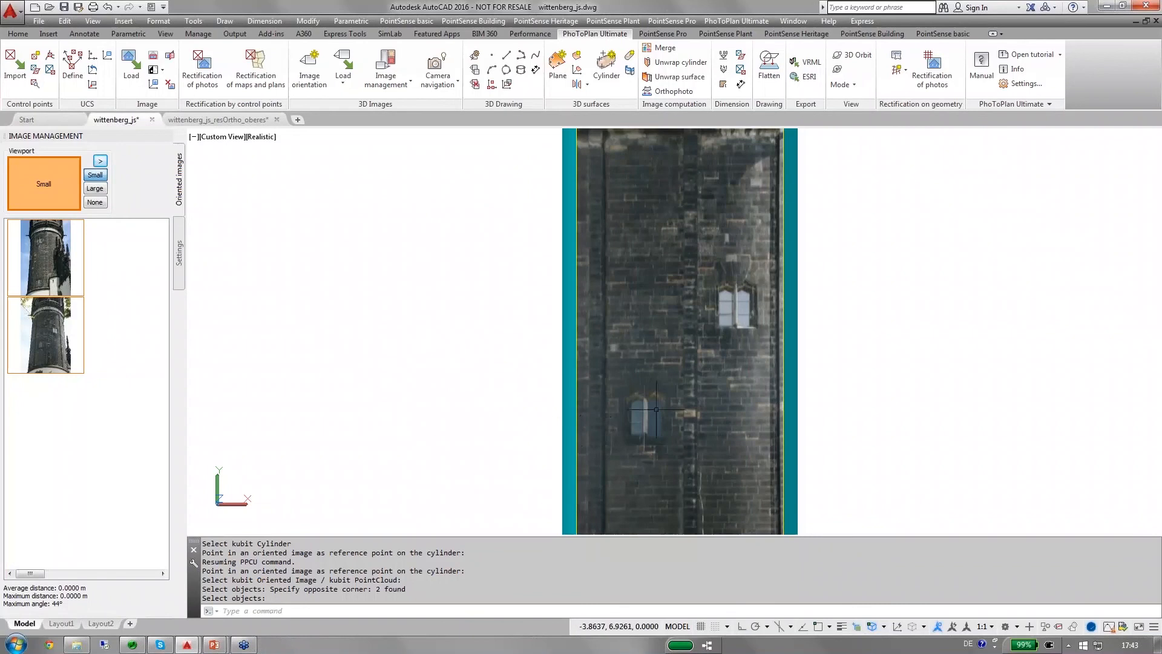
middle_click_drag(658, 410, 644, 323)
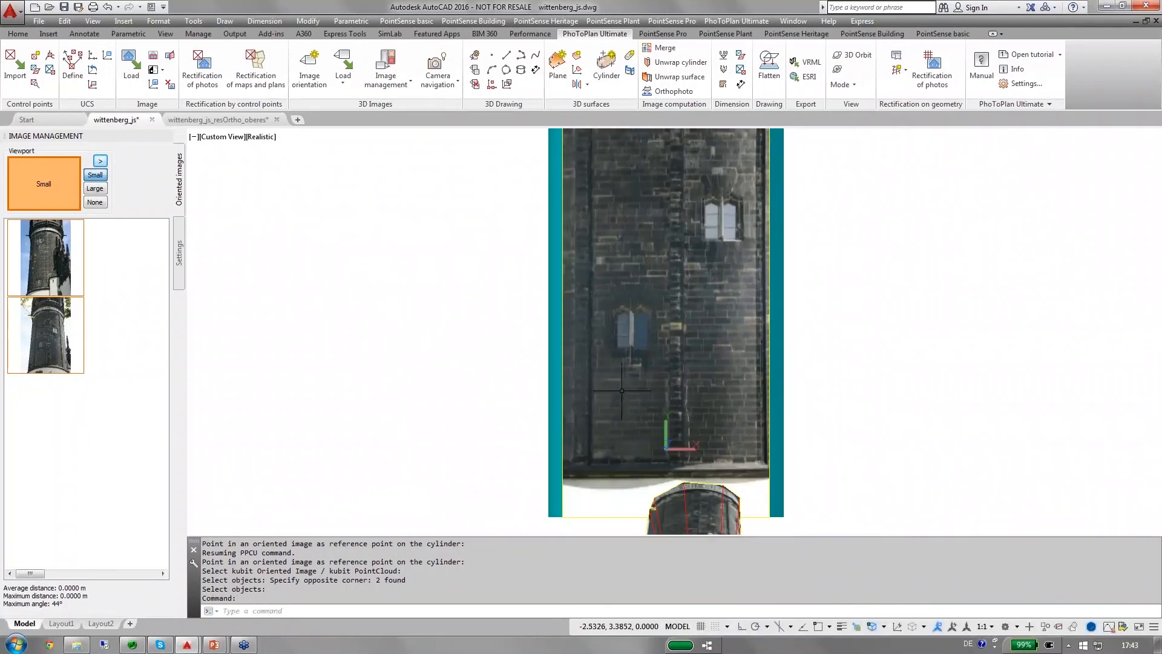
scroll(610, 311, "up", 4)
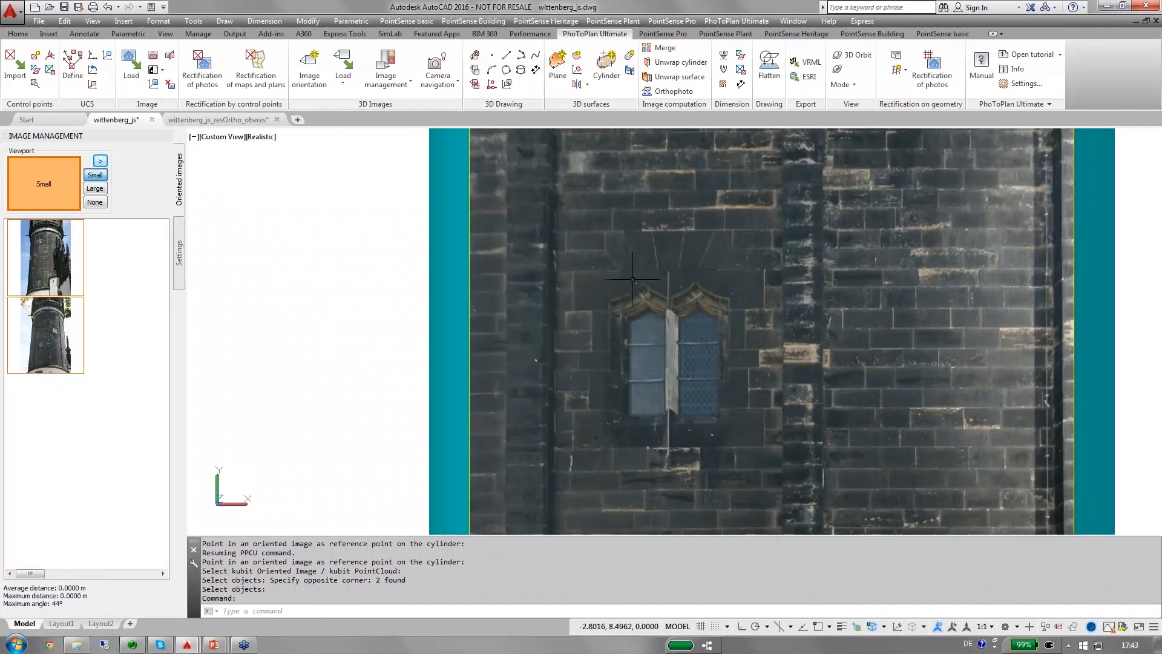
middle_click_drag(681, 268, 681, 269)
left_click_drag(629, 285, 584, 288)
key("Escape")
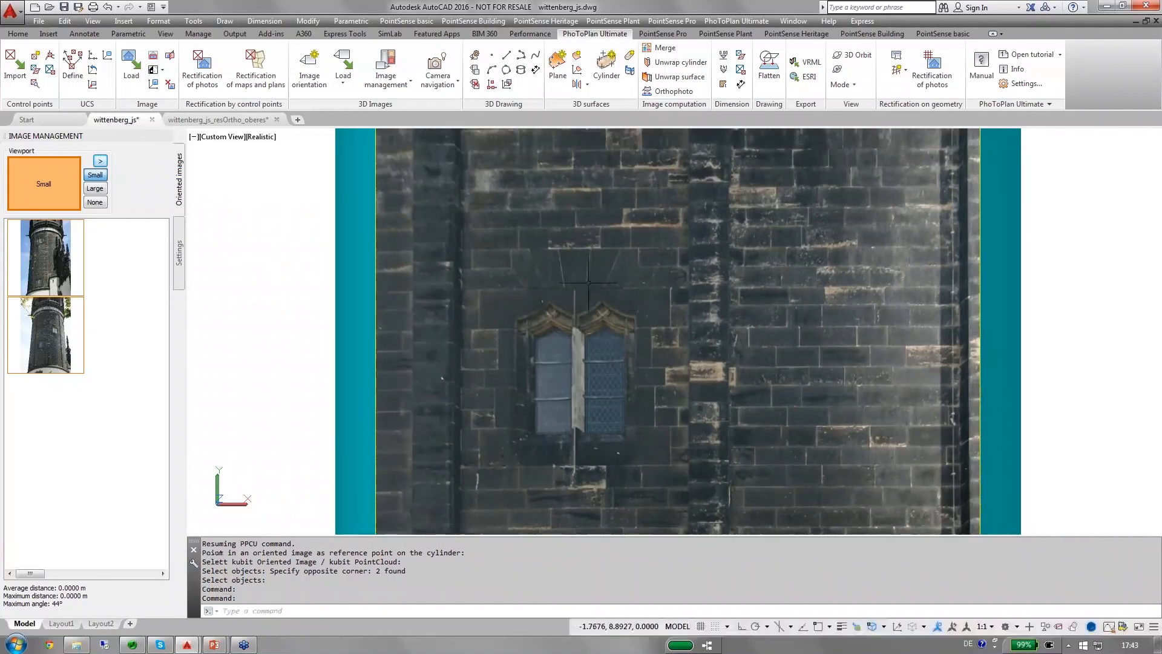
left_click(19, 35)
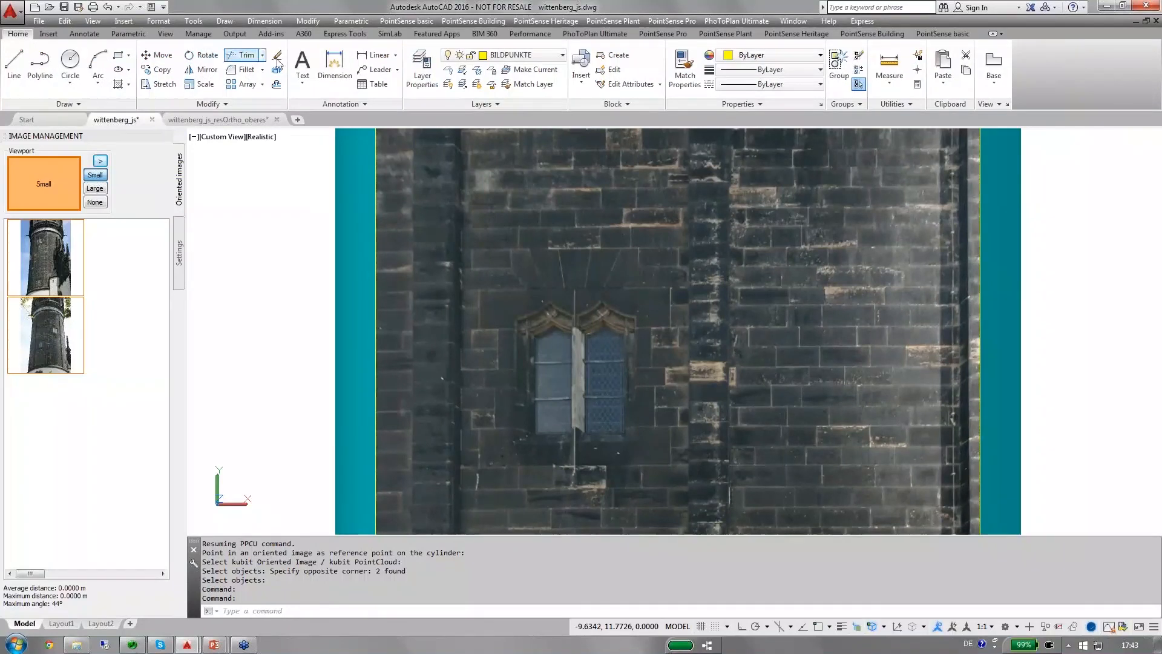
left_click(376, 55)
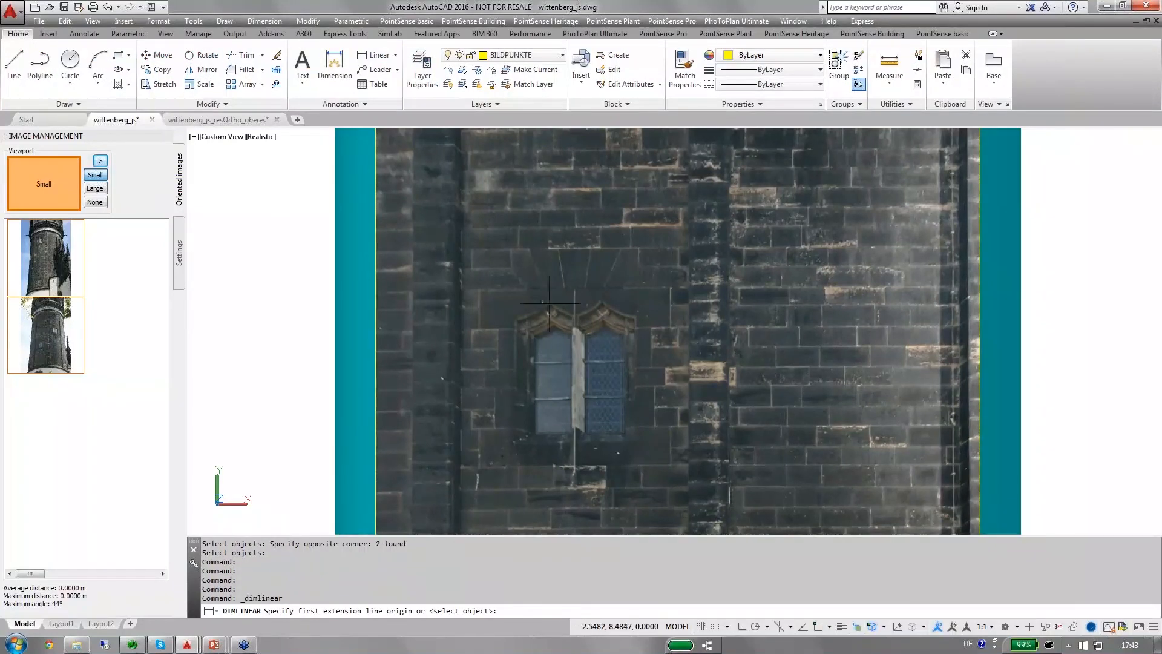
scroll(513, 317, "up", 1)
scroll(513, 316, "up", 1)
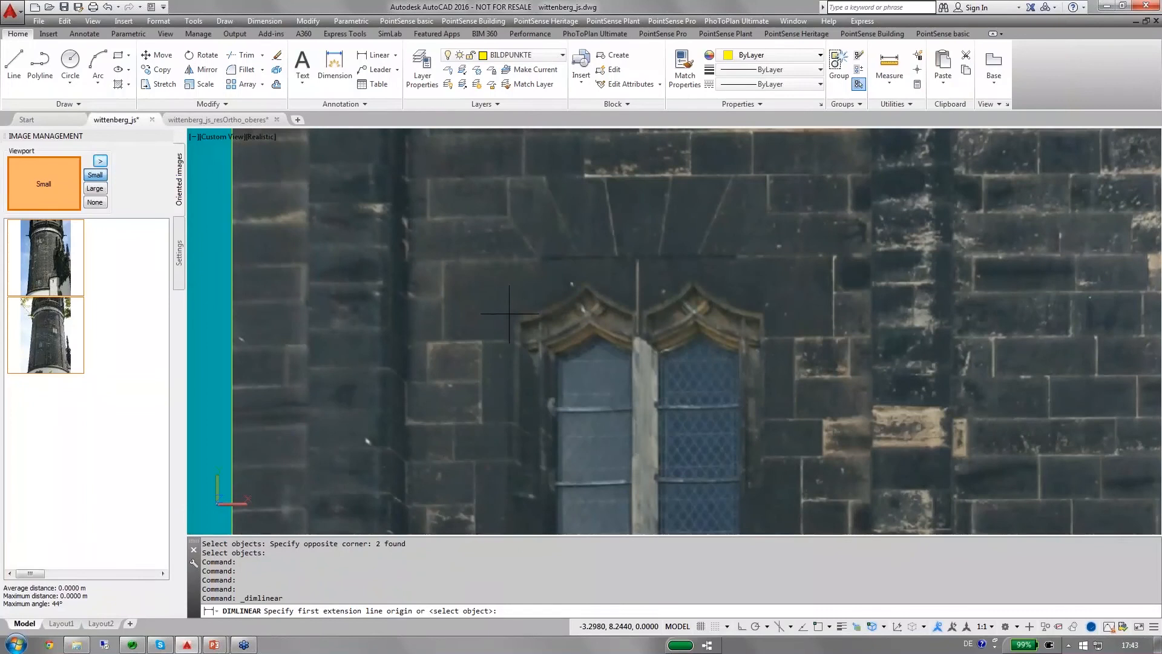
left_click(509, 313)
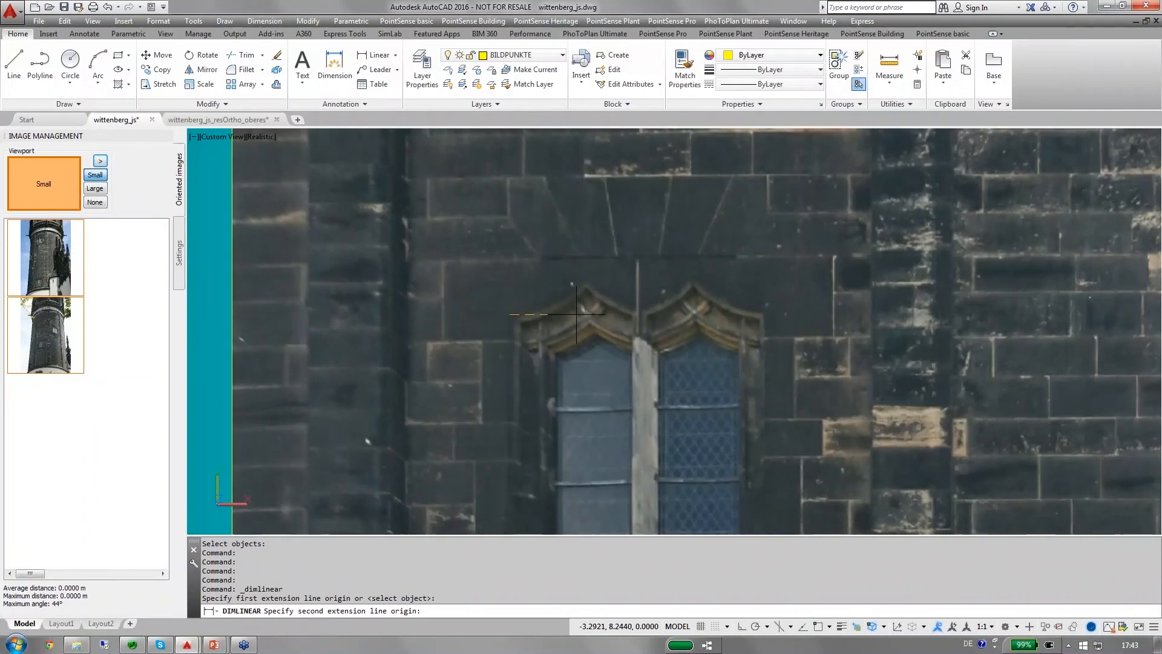
left_click(764, 311)
left_click(751, 217)
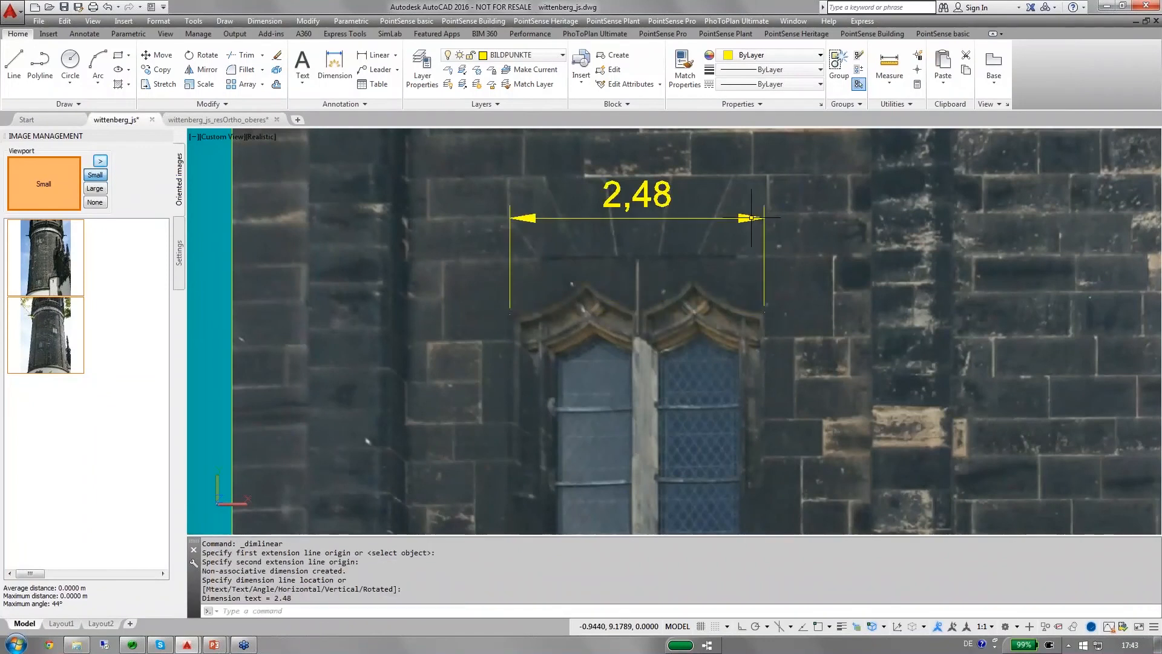
Add a horizontal linear dimension from the right arch's peak to the hood's right edge, just above the lower window.
left_click(369, 55)
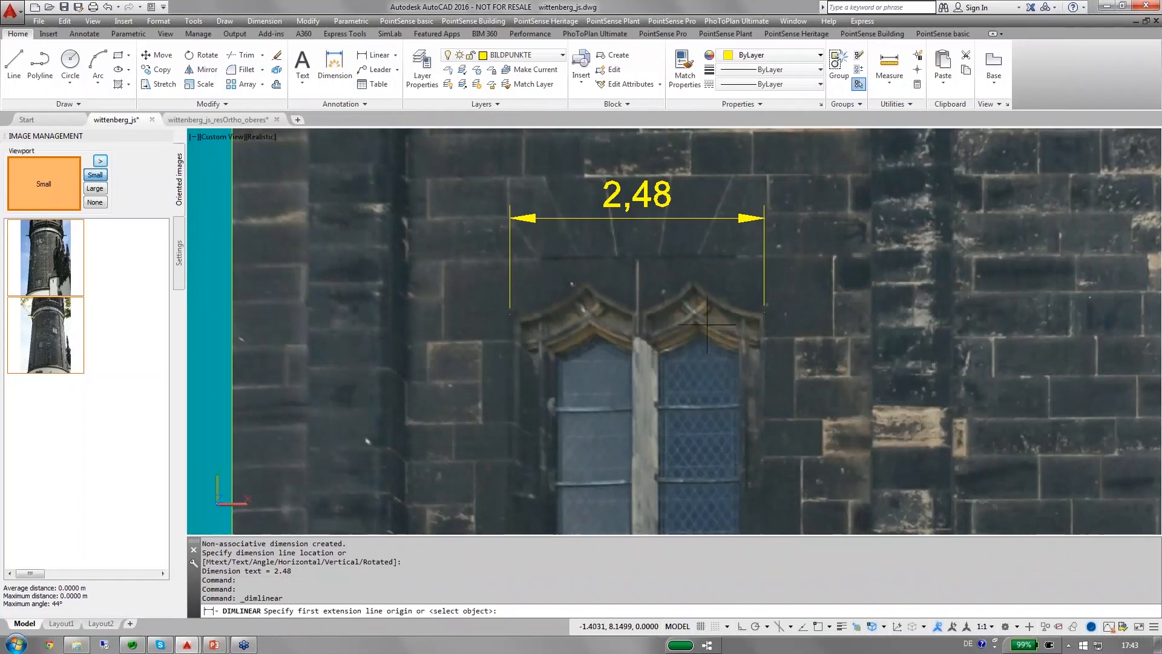
left_click(693, 280)
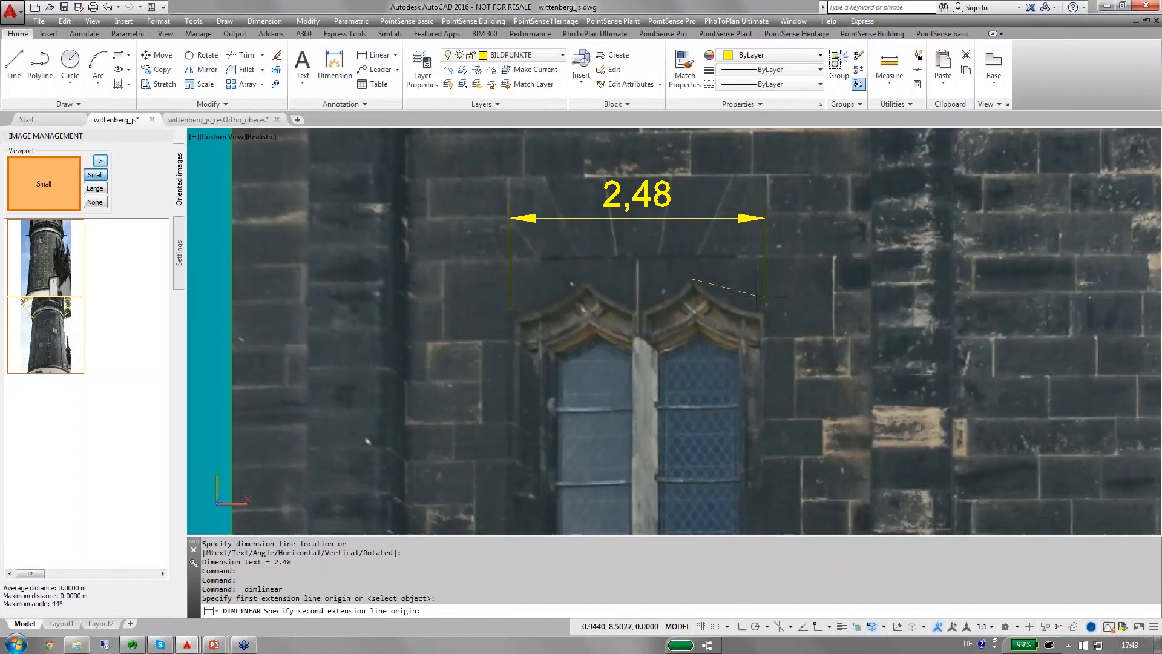
left_click(763, 312)
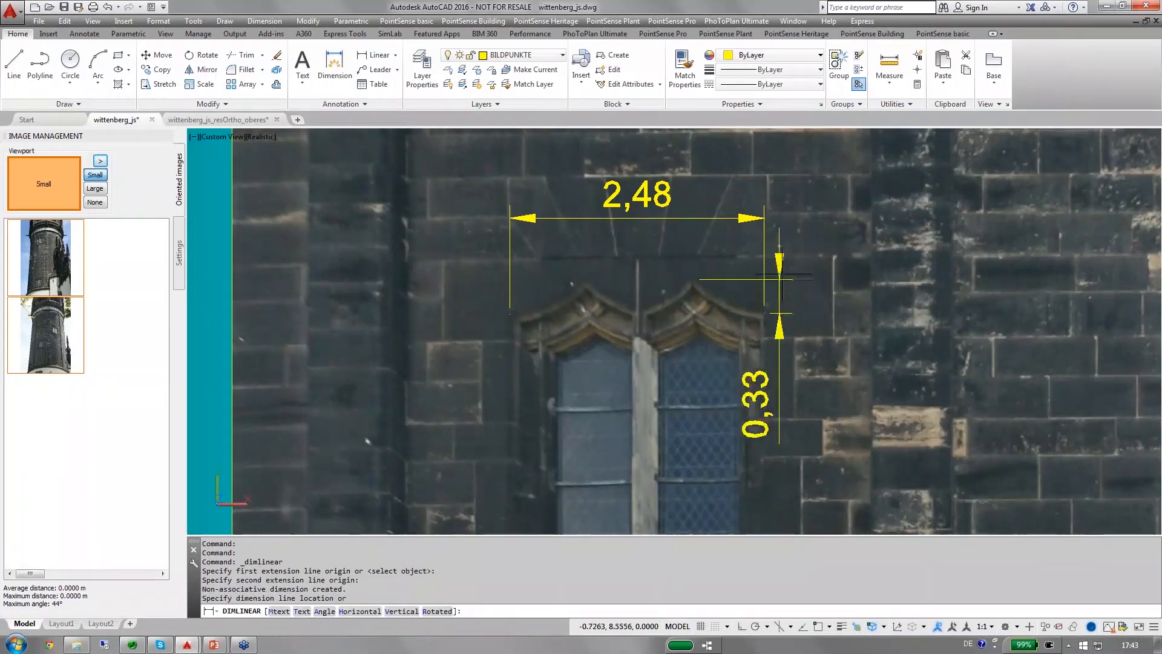
left_click(763, 247)
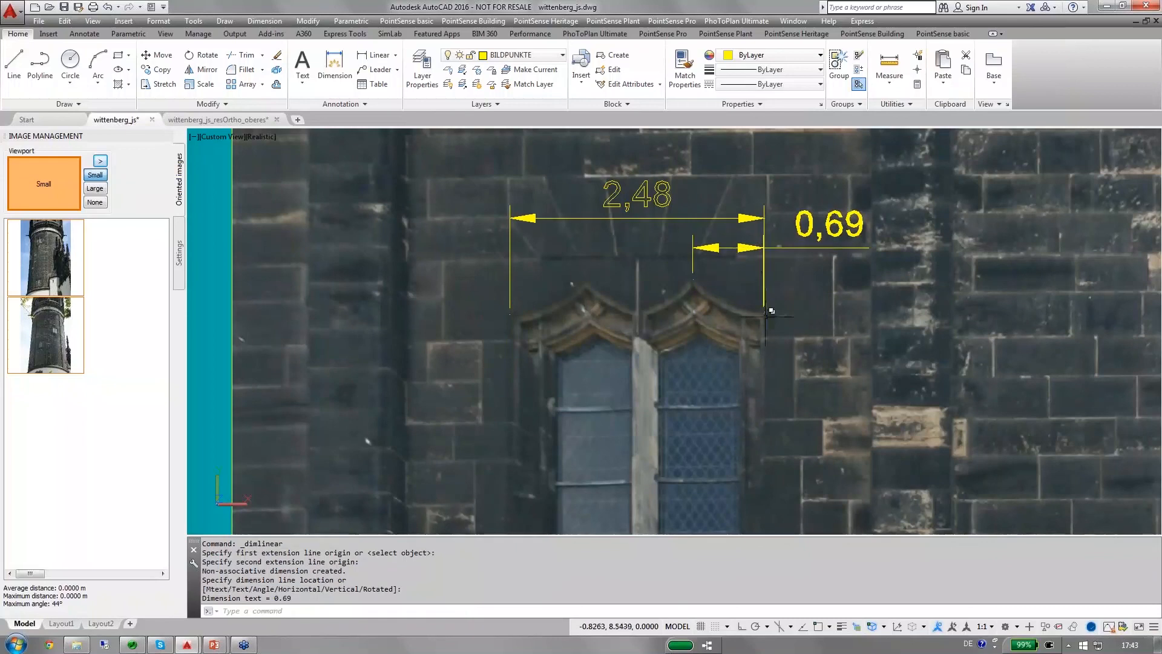
middle_click_drag(768, 324, 761, 271)
scroll(761, 270, "down", 2)
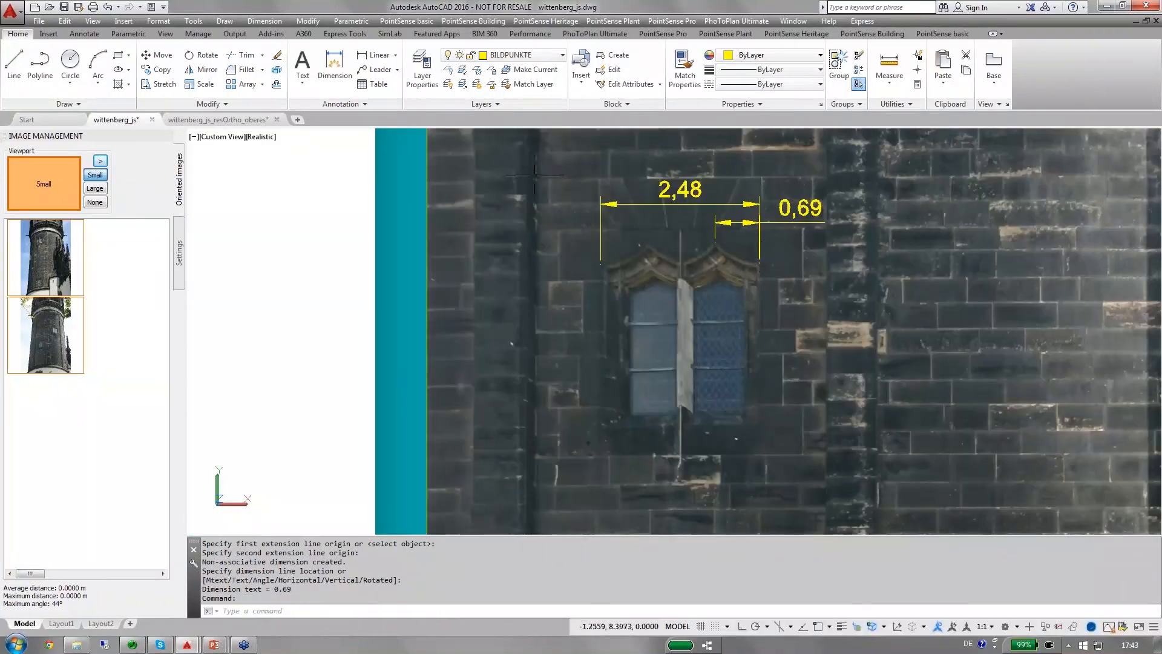
Add a vertical linear dimension from the right arch's peak to the bottom of the lower window, placed right of the window.
left_click(375, 54)
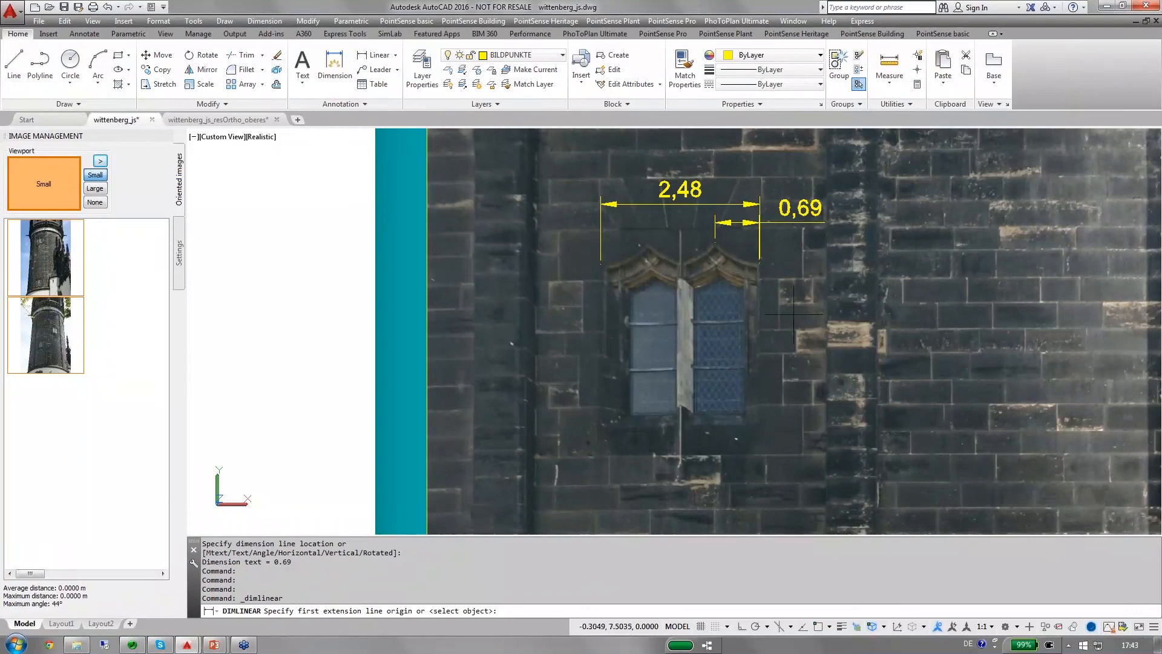
scroll(759, 266, "up", 2)
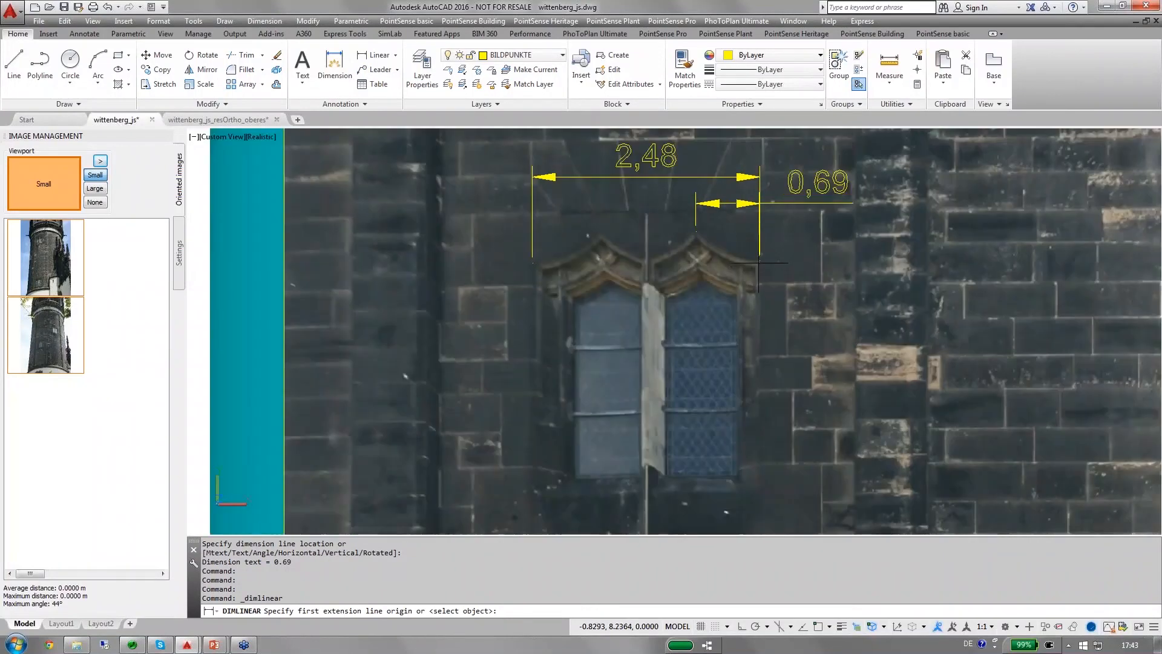
left_click(697, 230)
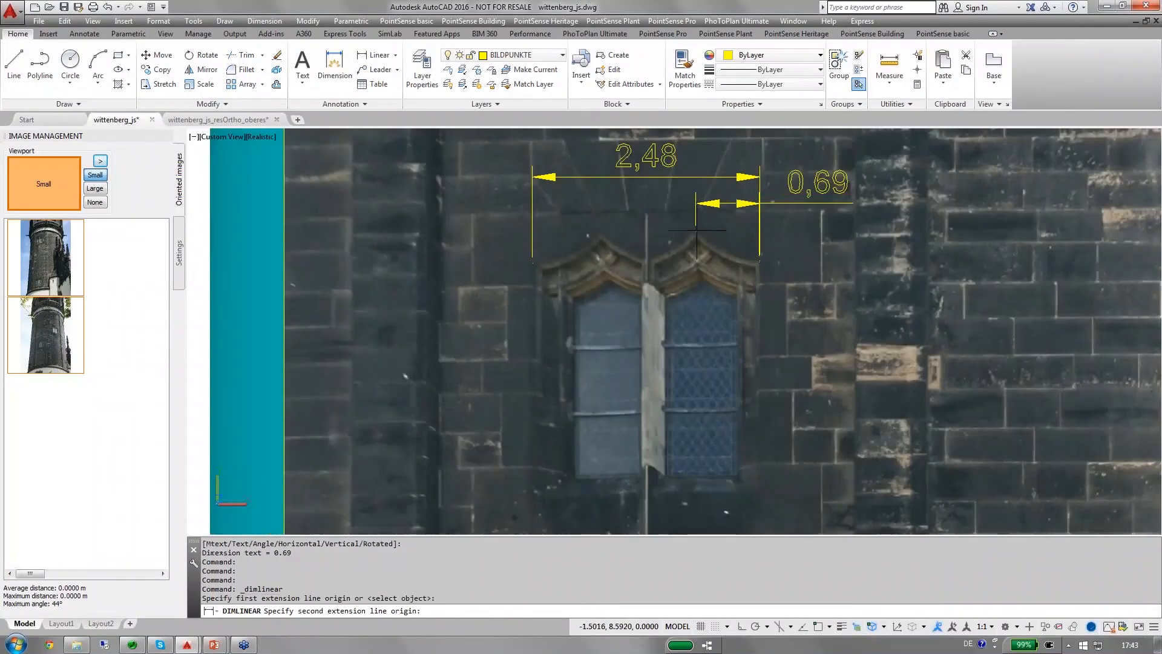
left_click(700, 492)
left_click(831, 470)
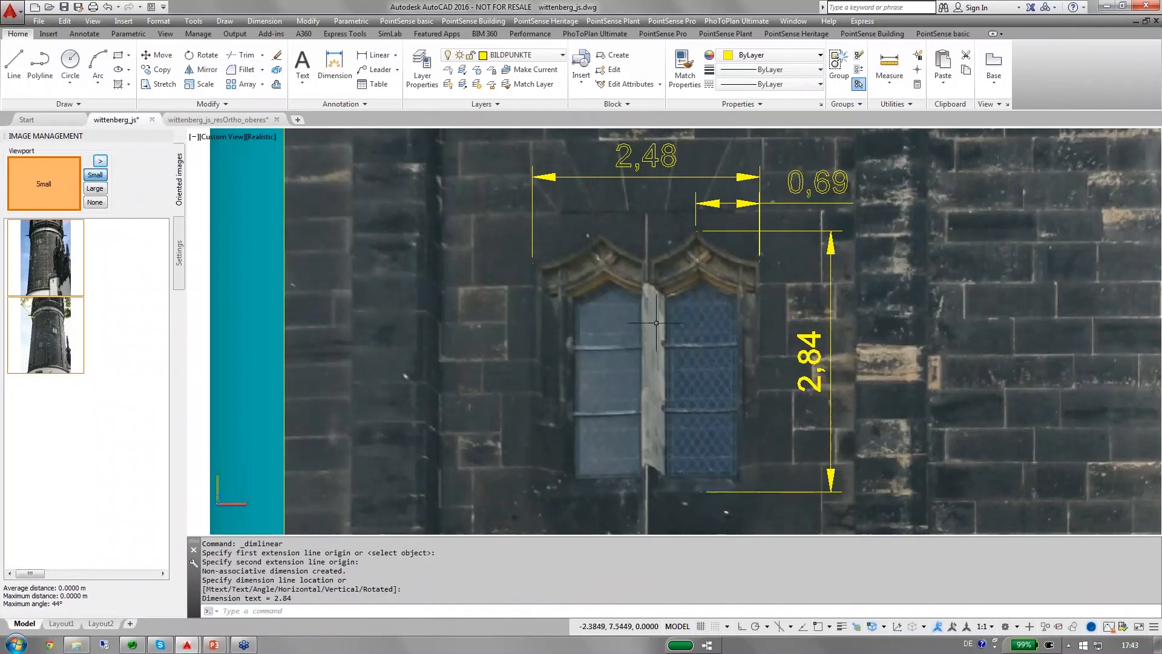
scroll(789, 294, "down", 2)
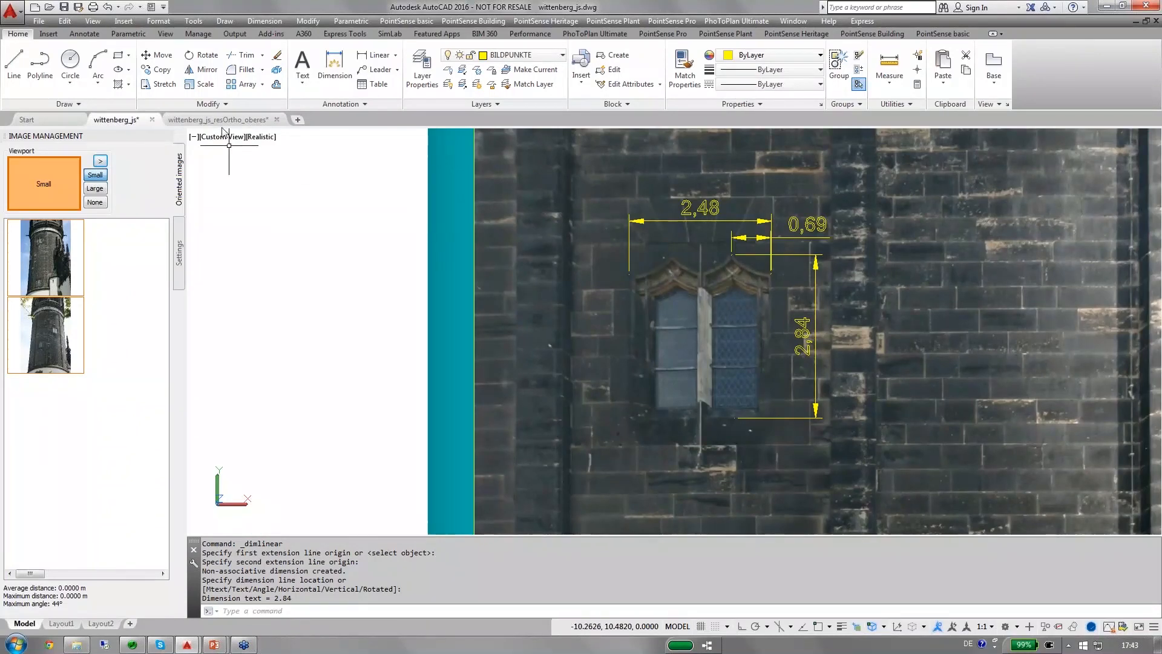
Compare the lower window's dimensions in the wittenberg_js_resOrtho_oberes drawing with those in wittenberg_js, returning to the latter.
mouse_move(222, 123)
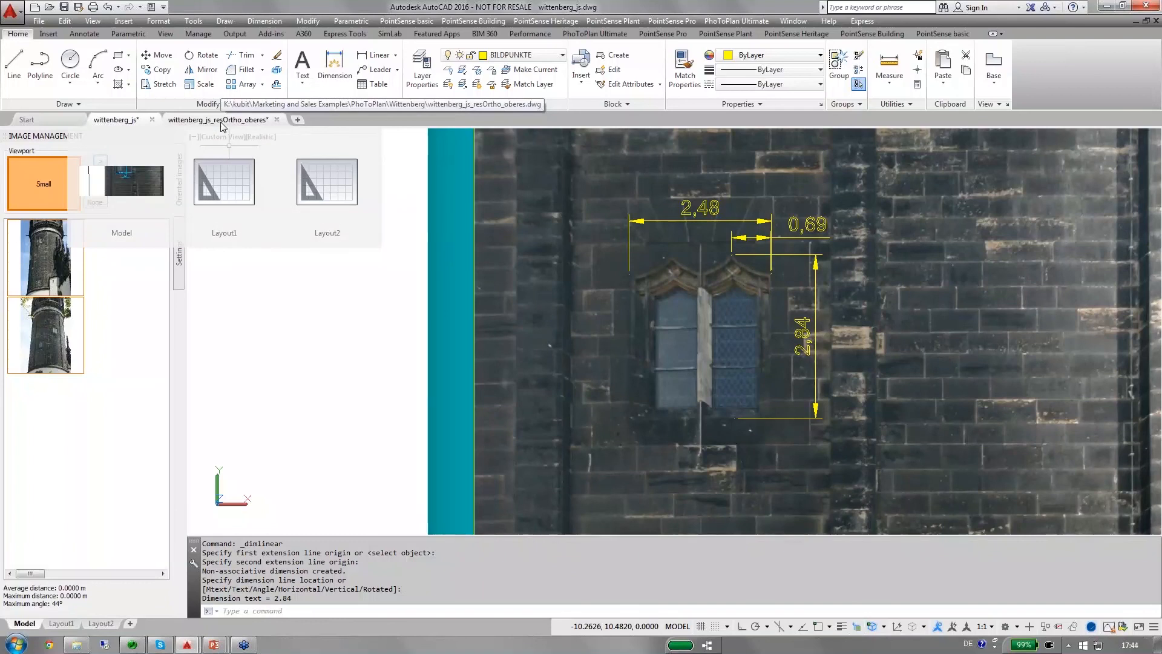
left_click(222, 125)
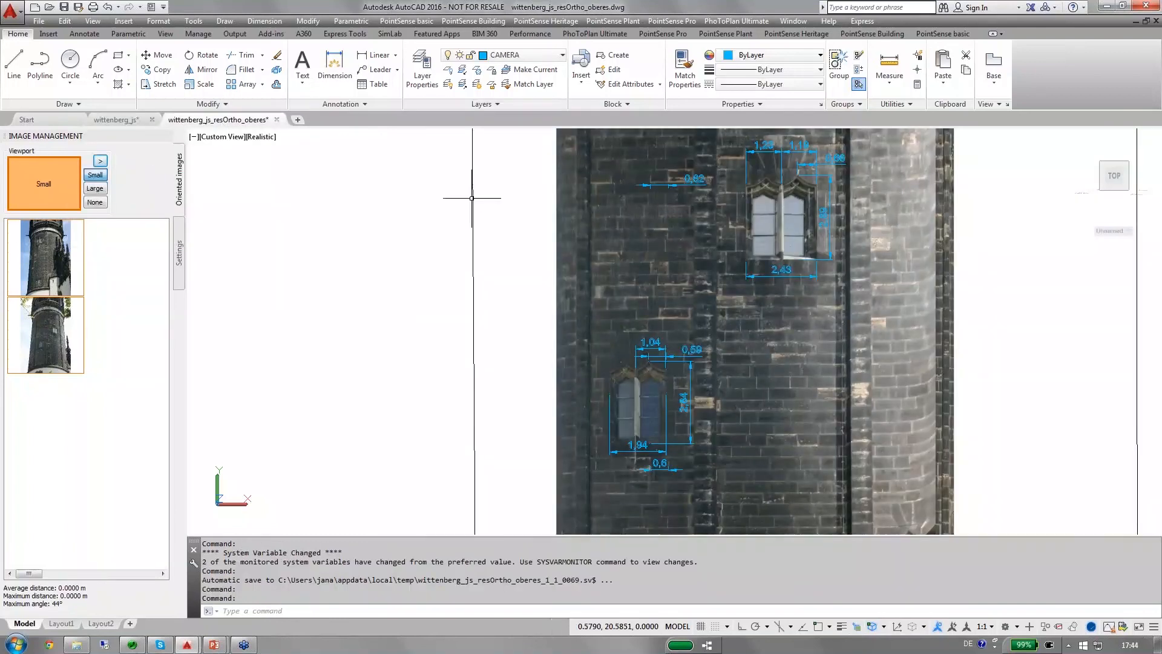
scroll(684, 330, "up", 2)
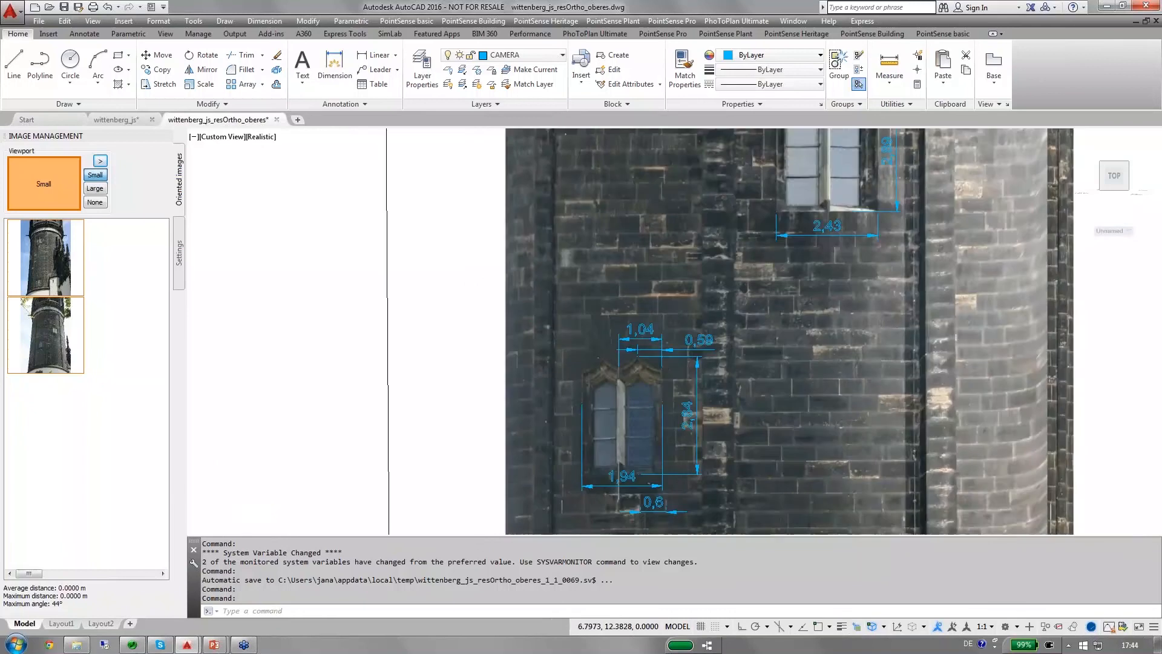
scroll(630, 363, "down", 1)
scroll(630, 363, "up", 3)
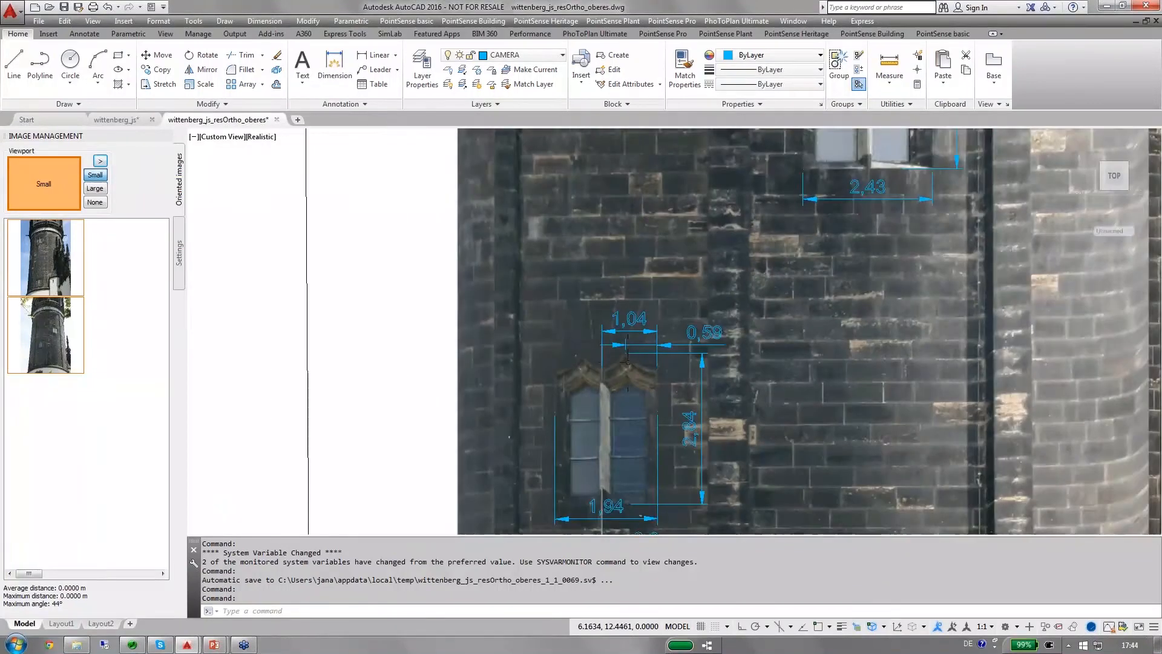
middle_click_drag(682, 333, 692, 175)
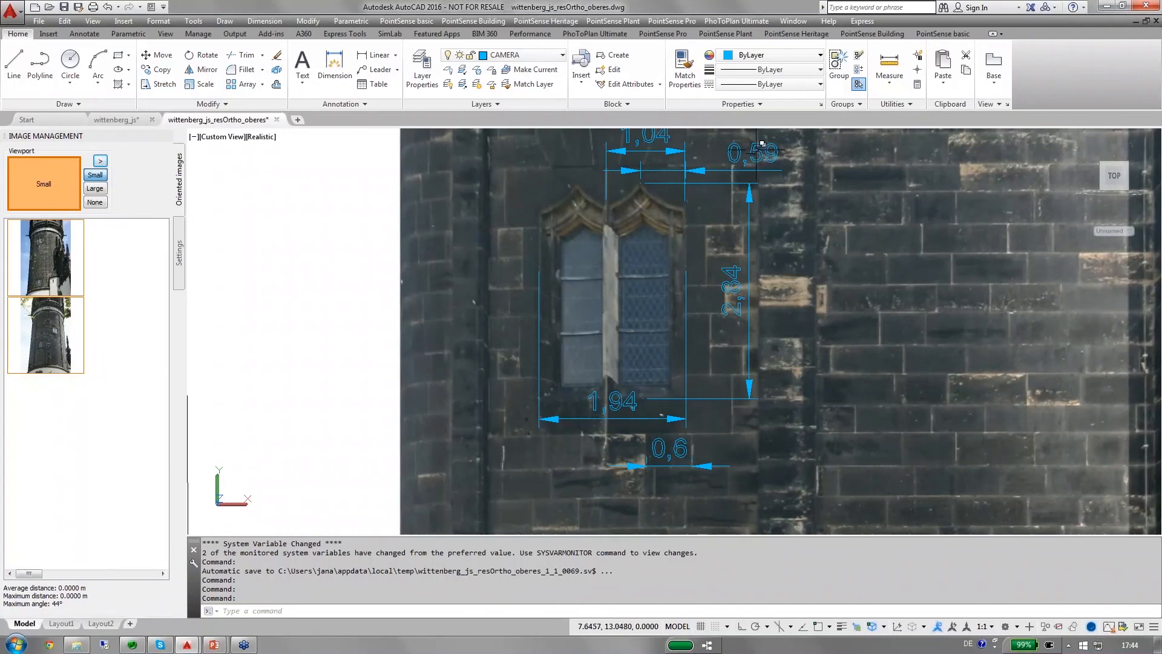
left_click(137, 121)
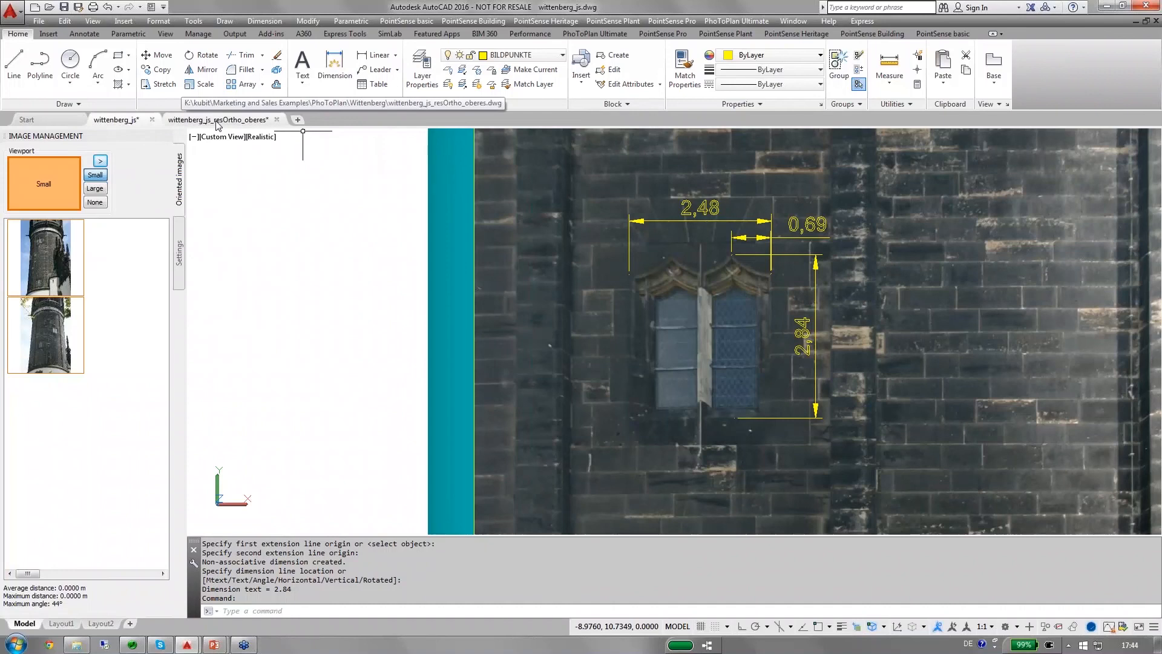
mouse_move(216, 124)
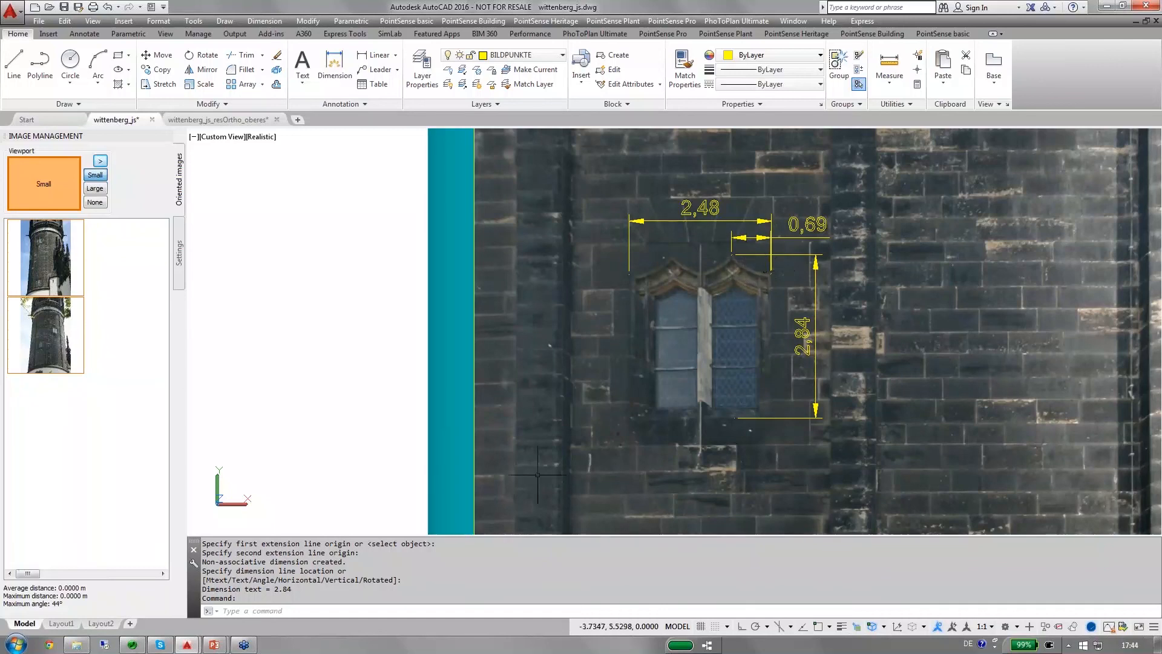
Switch to the running PowerPoint slide show, advance to the Accuracy and Precision slide and reveal its first bullet points.
mouse_move(214, 643)
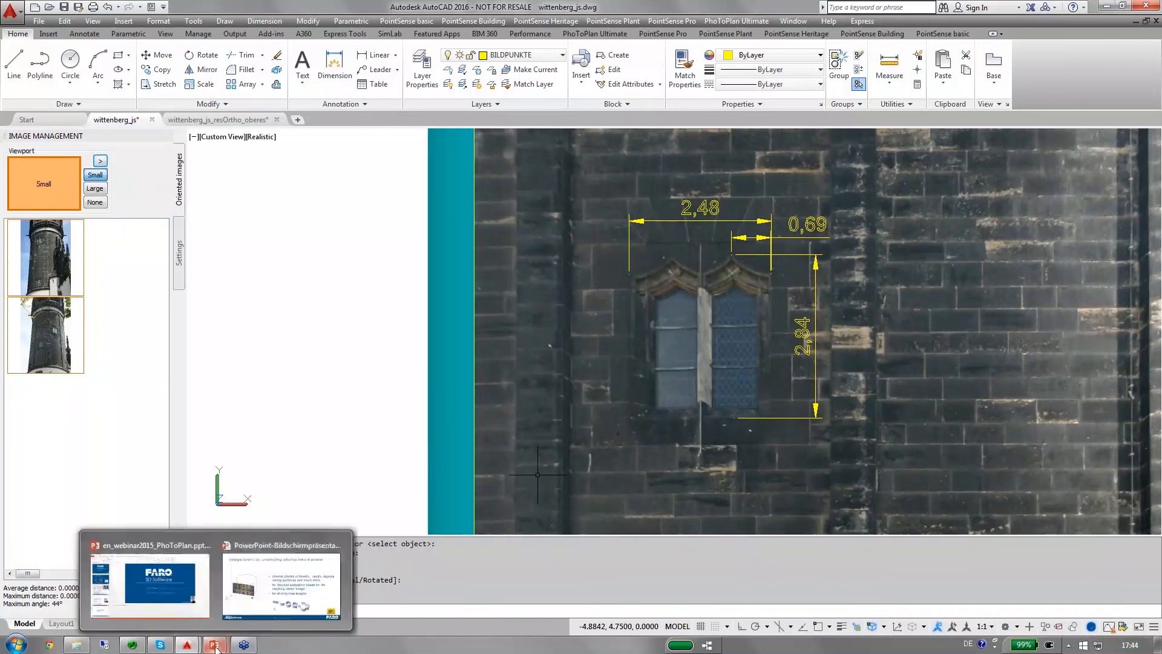
left_click(240, 609)
left_click(434, 419)
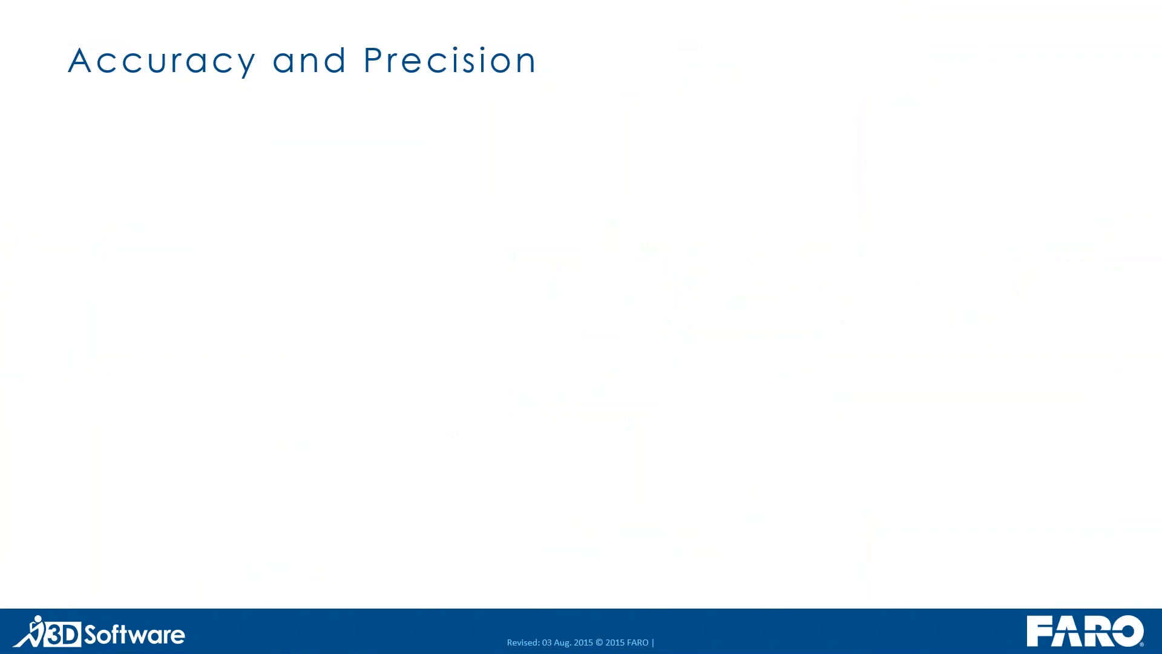
key("Right")
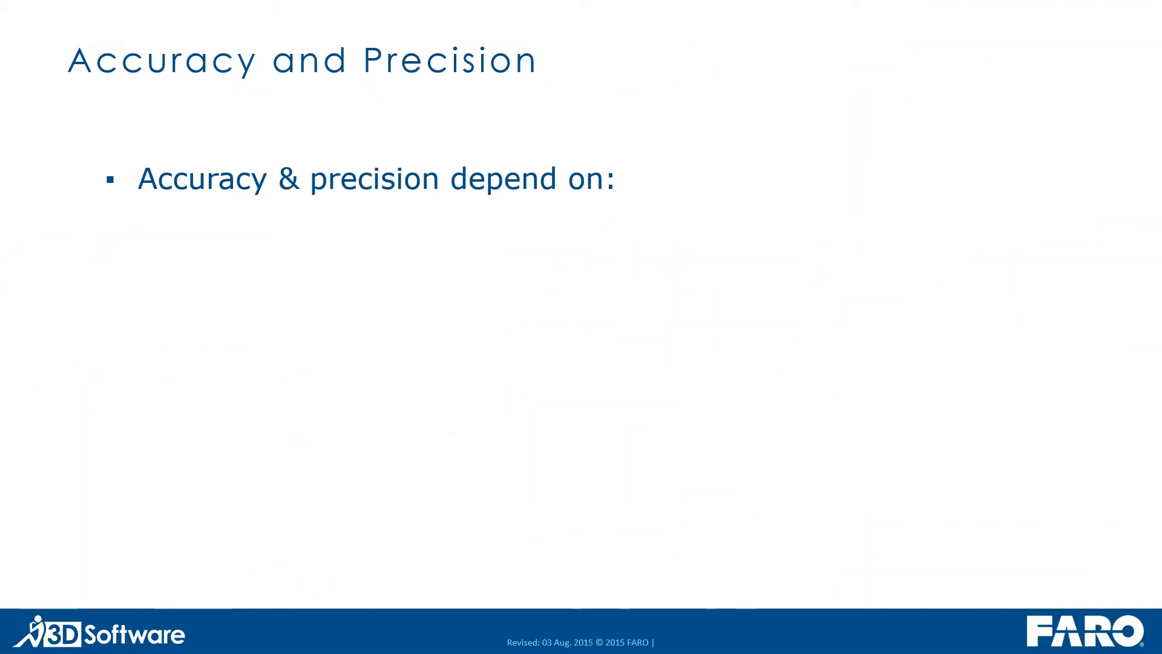
key("Right")
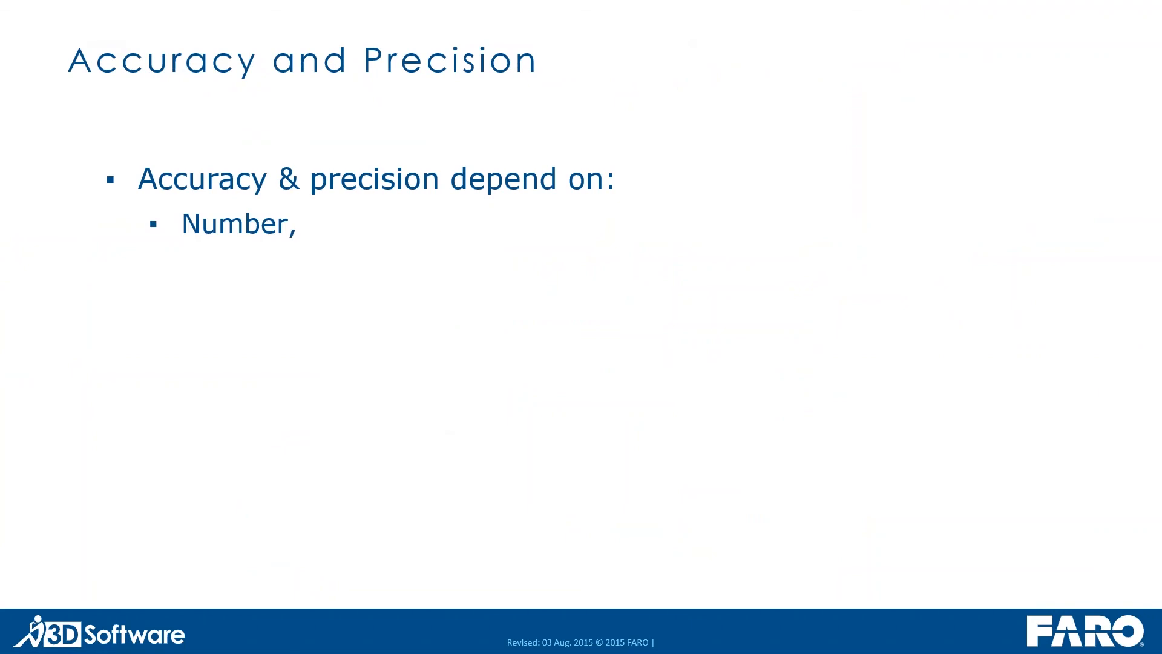